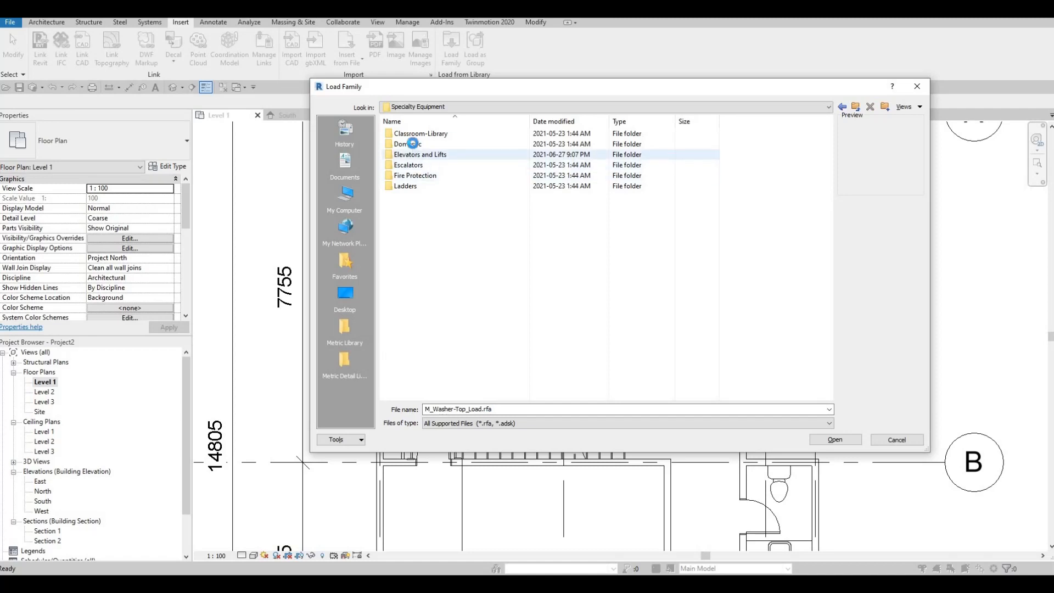
- Load the M_Hood-Island family from the High-End folder of Domestic specialty equipment
double_click(411, 144)
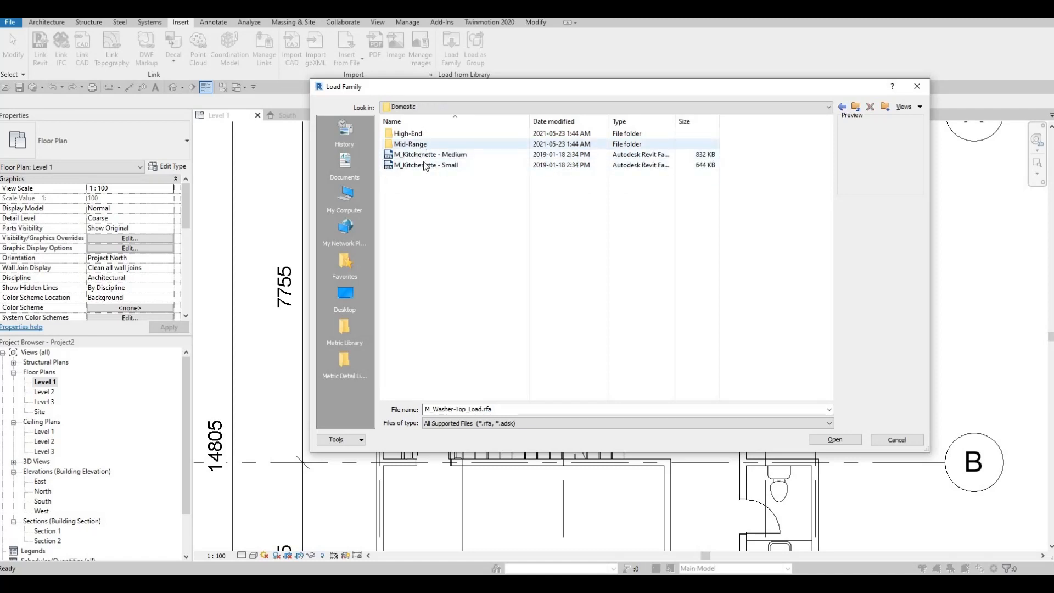
double_click(427, 134)
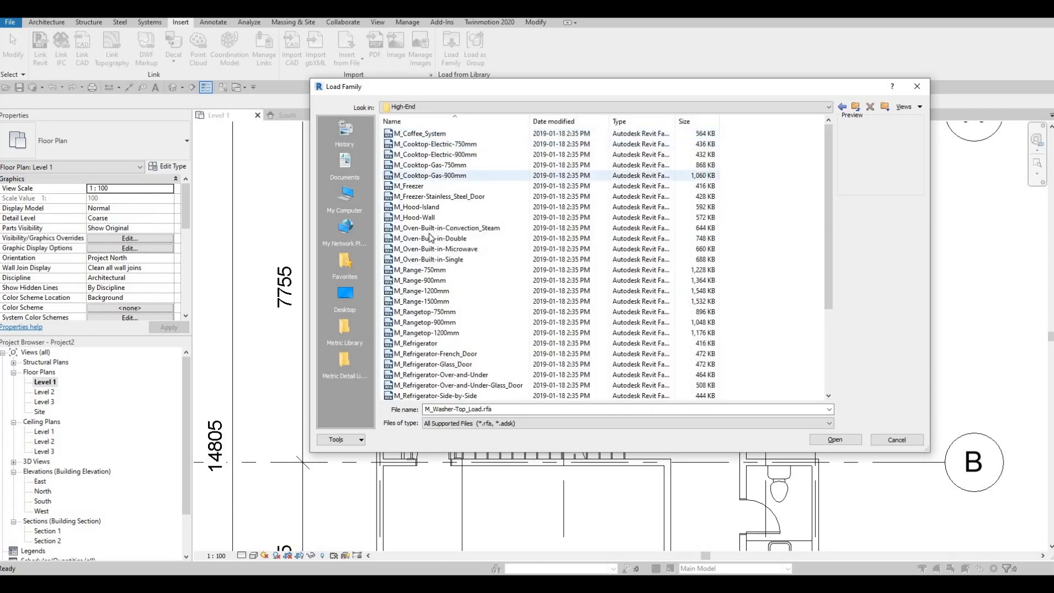
click(412, 210)
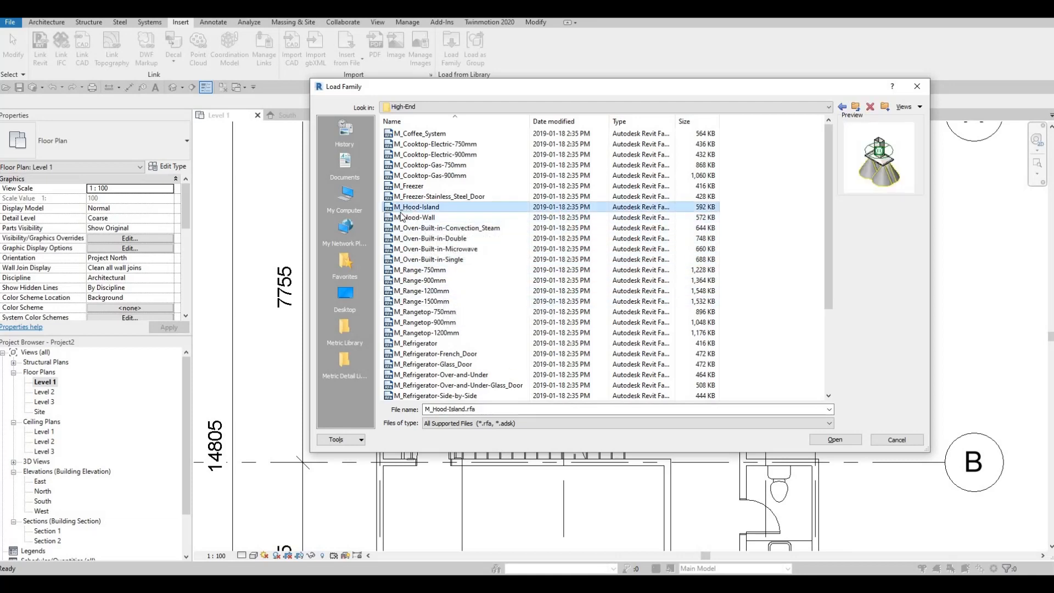
click(413, 216)
click(415, 208)
click(832, 439)
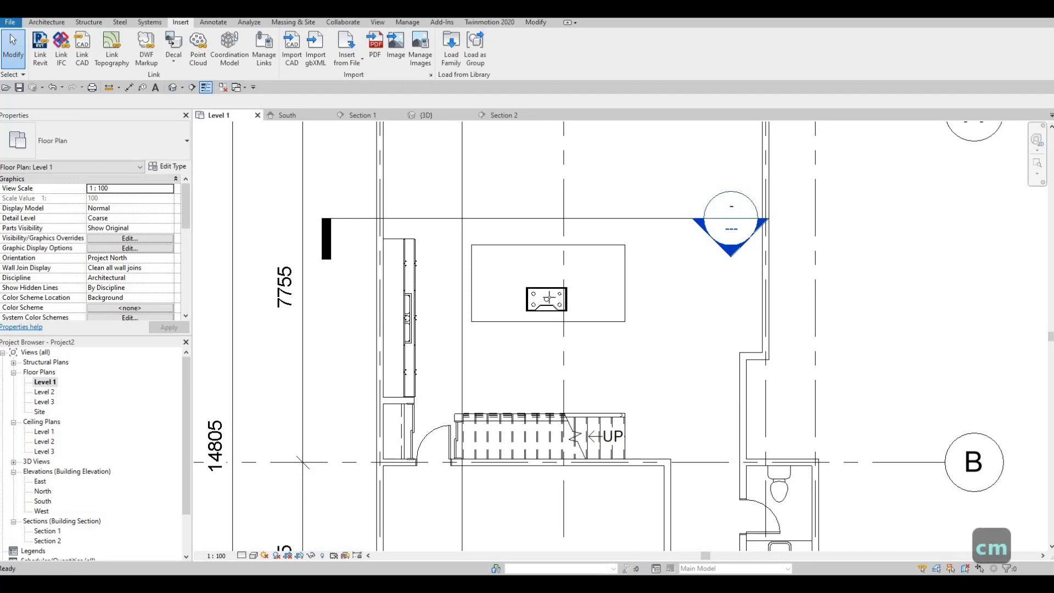
- Place one 1100mm M_Hood-Island centred over the cooktop on the kitchen island in the Level 1 plan
scroll(547, 297, up, 3)
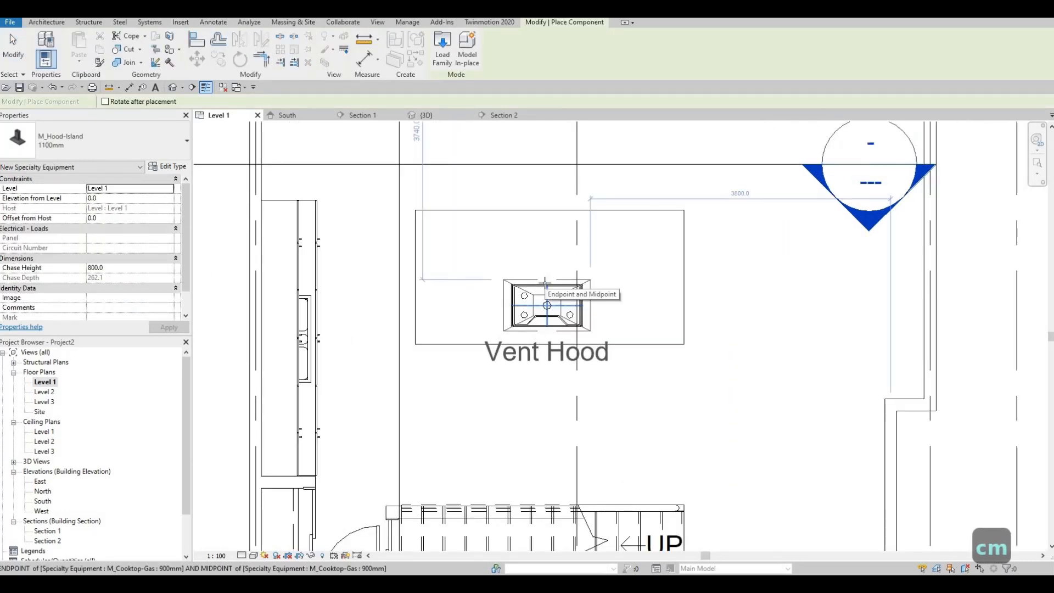
click(546, 283)
key(Escape)
key(Escape)
key(Escape)
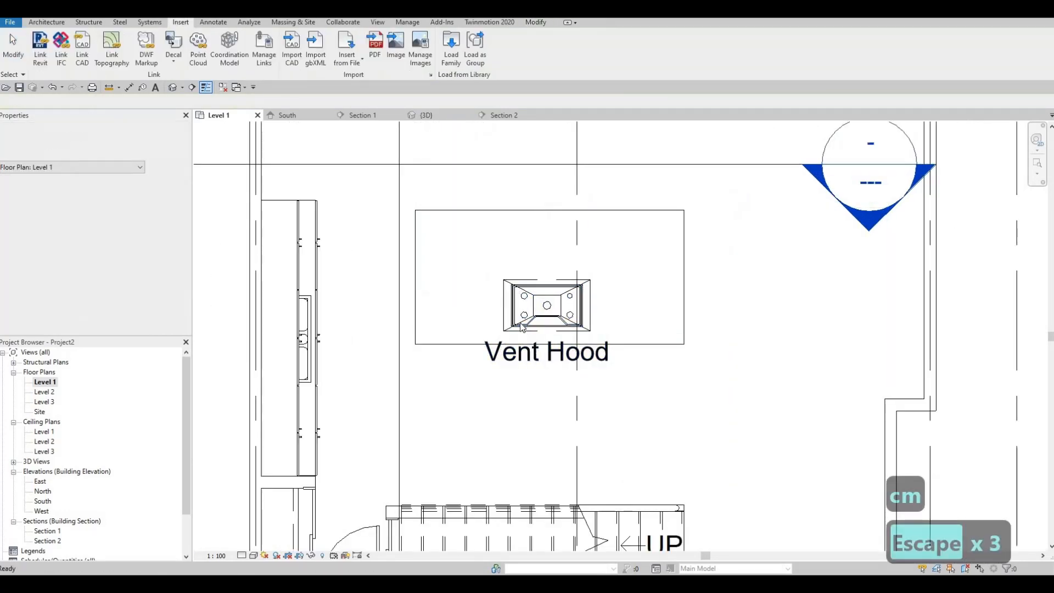
- Turn off Show Label in the island hood's type properties
click(505, 320)
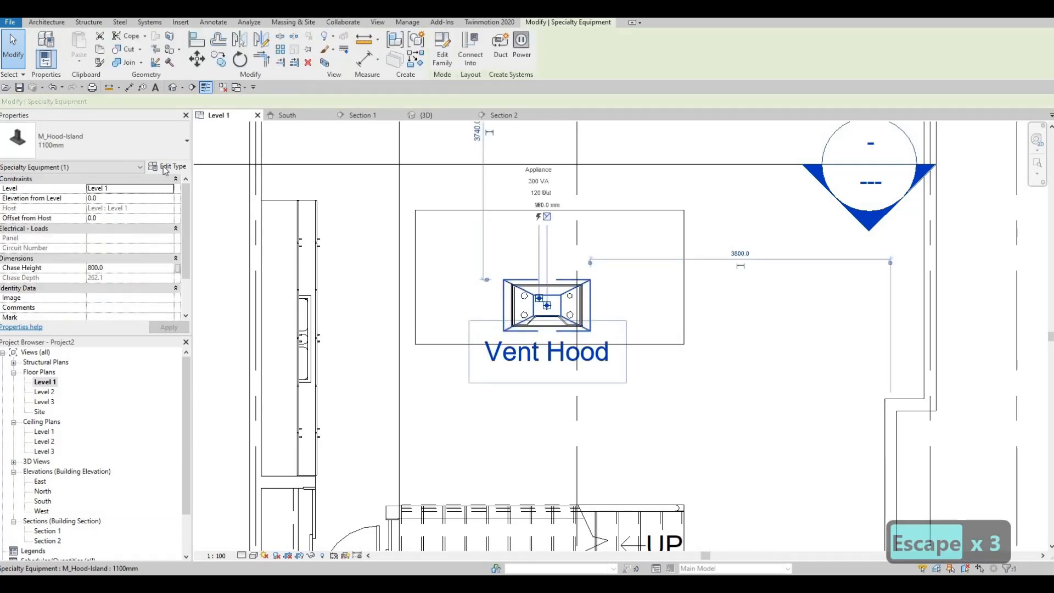
click(167, 166)
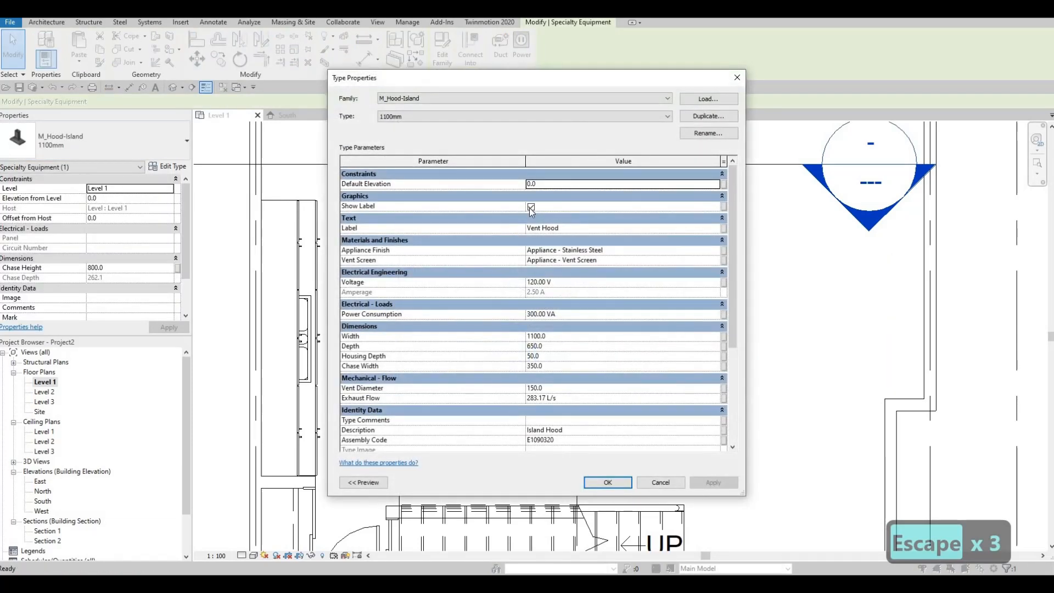
click(531, 207)
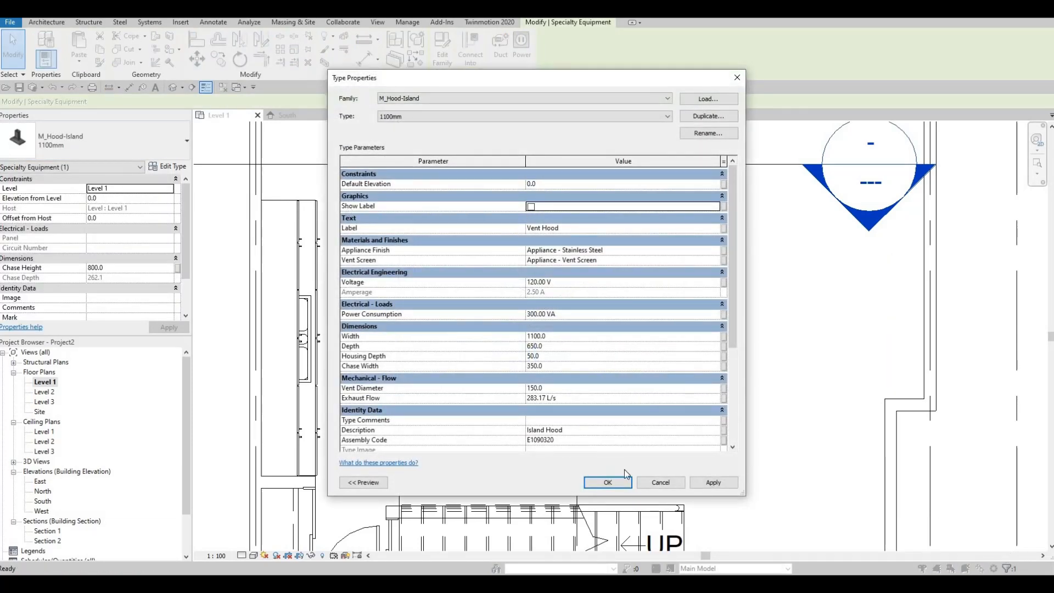
click(611, 481)
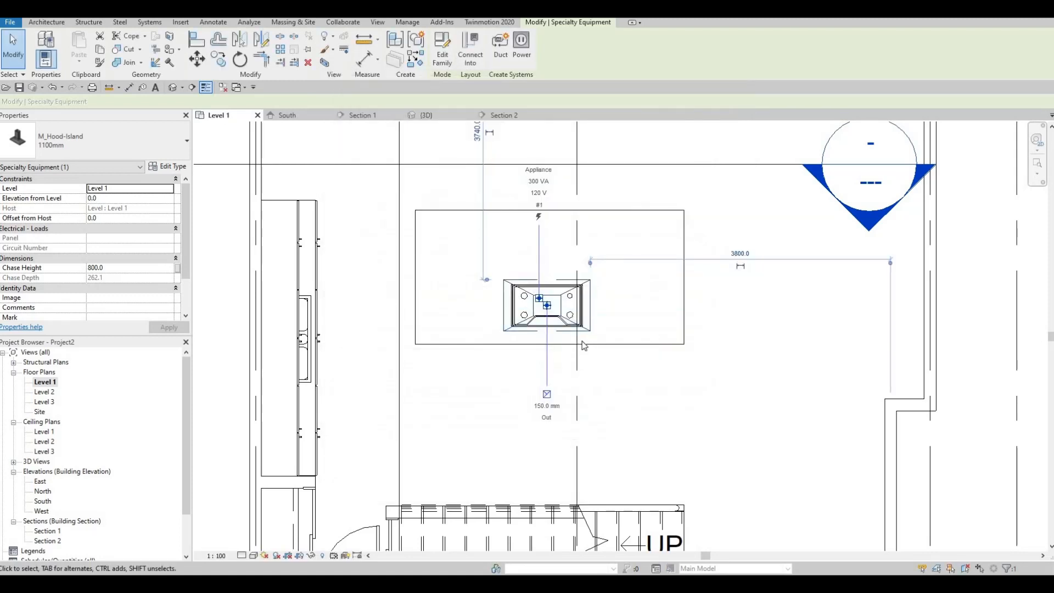
- Open the Section 1 view through the kitchen island from its section mark in the plan
double_click(876, 230)
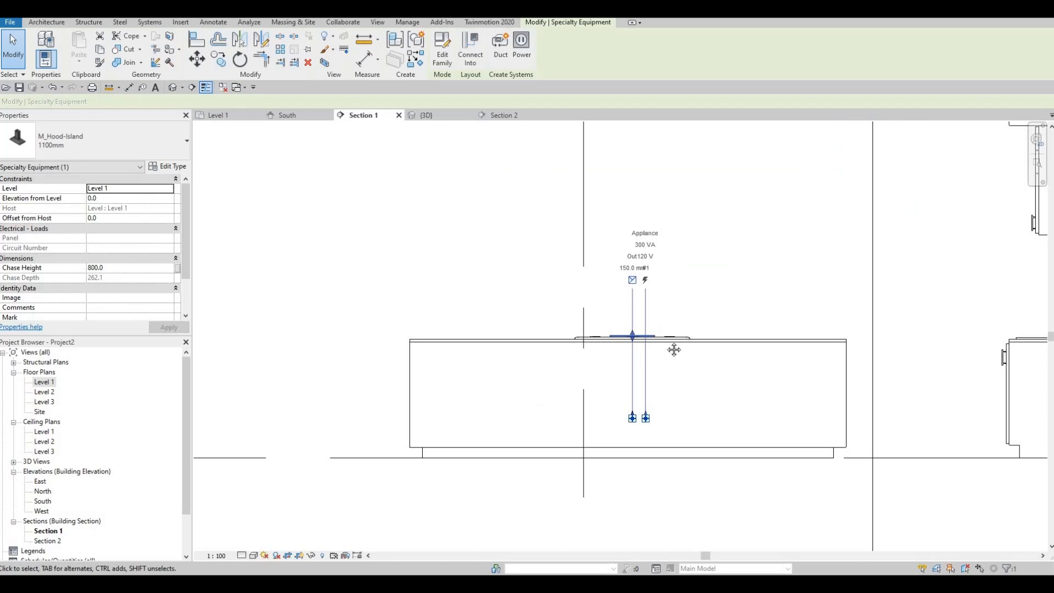
scroll(675, 349, down, 5)
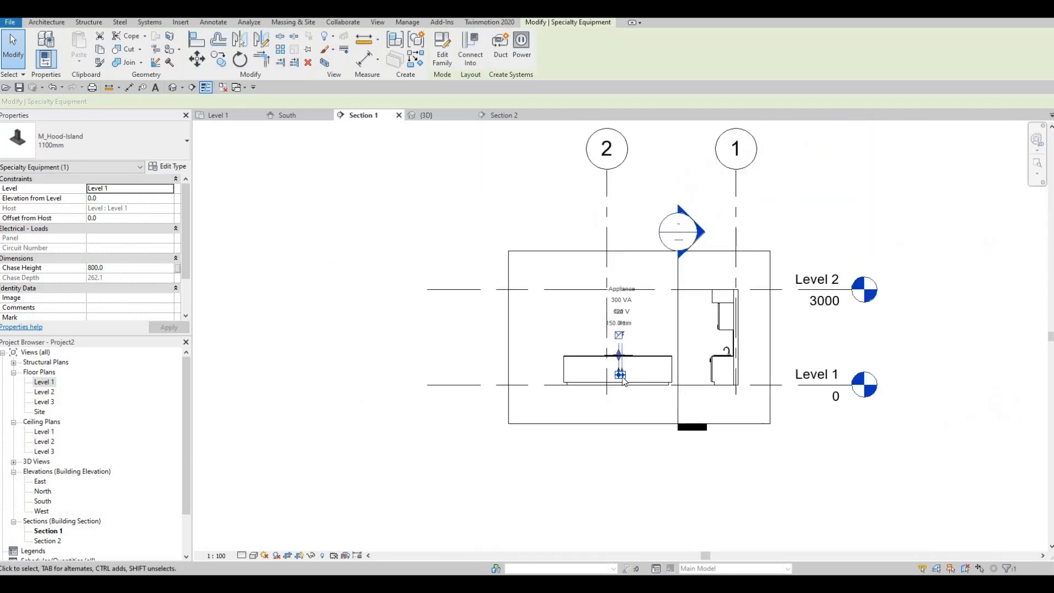
scroll(625, 384, up, 4)
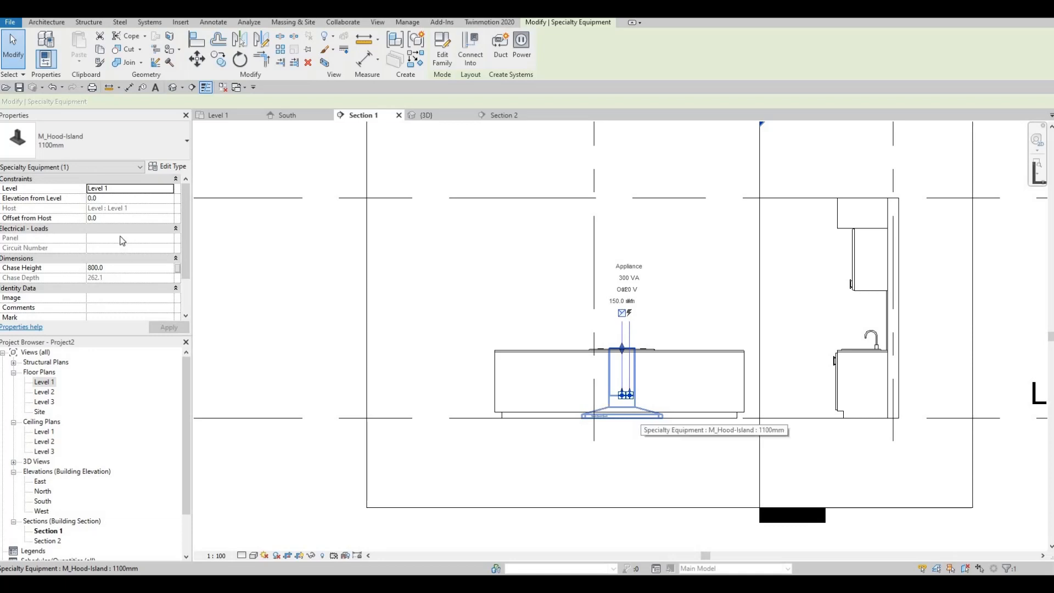
- Set the island hood's Elevation from Level to 600
click(115, 200)
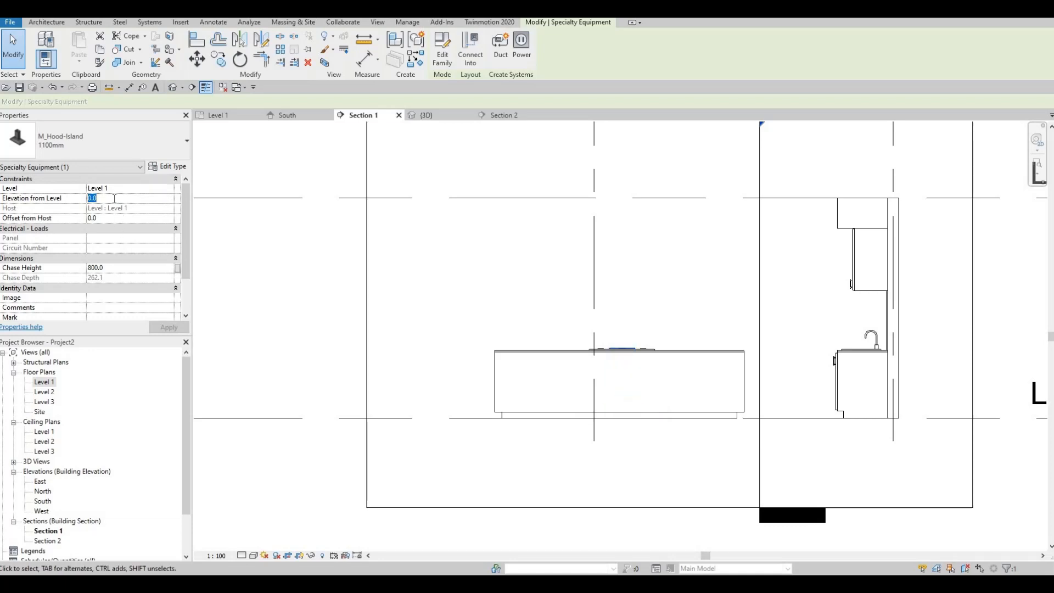
text(600)
key(Return)
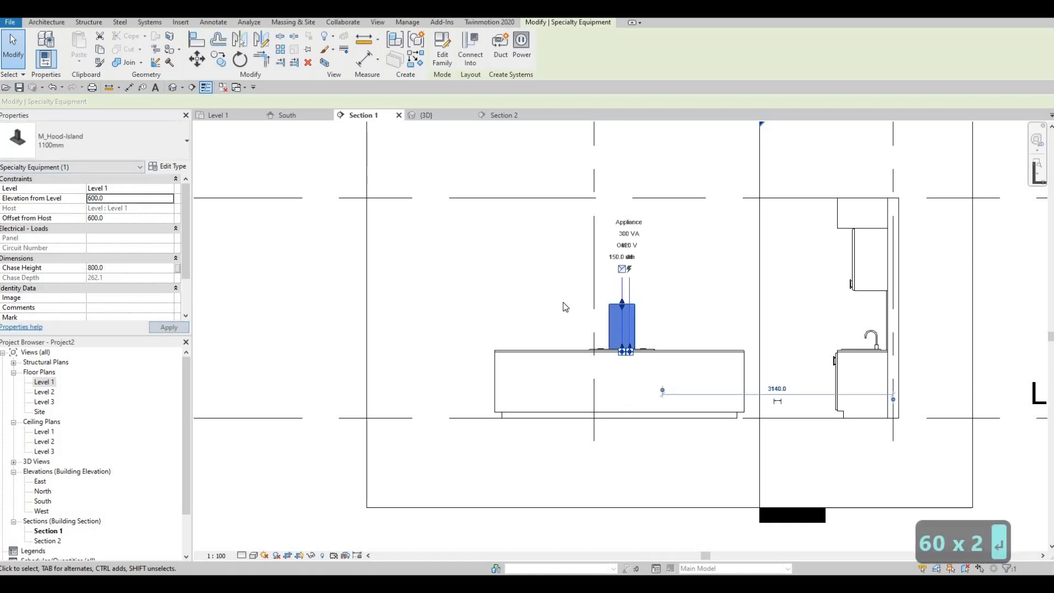
- Set the island hood's Elevation from Level to 2000 and deselect it
double_click(123, 198)
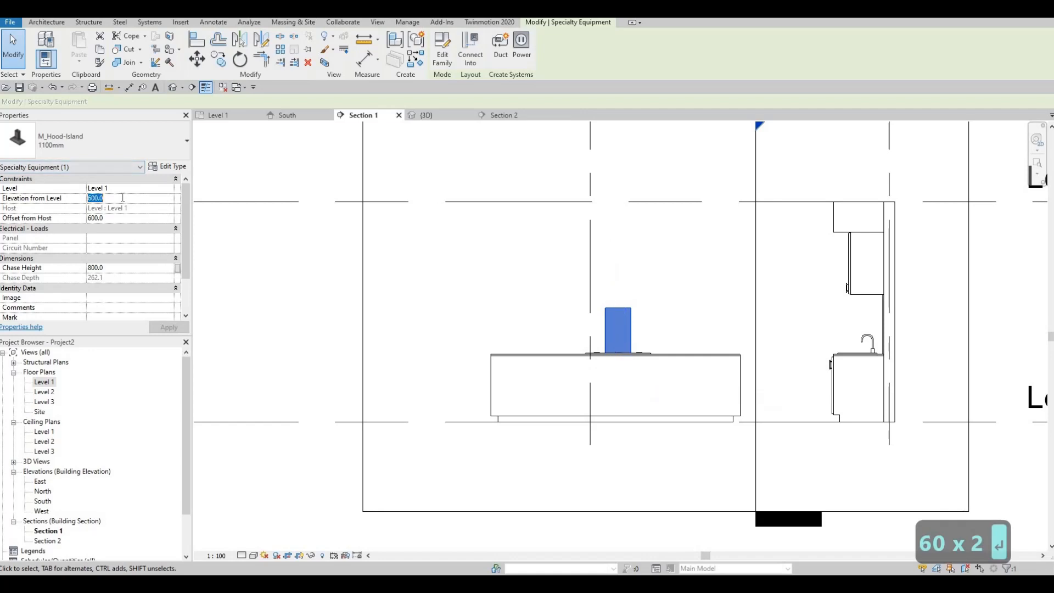
text(200)
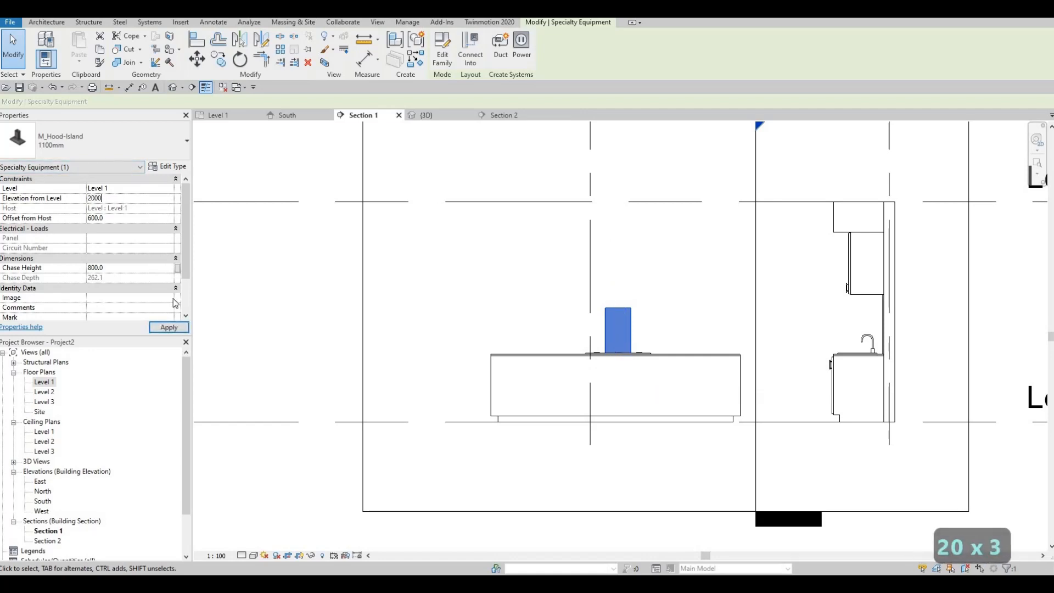
text(0)
click(168, 327)
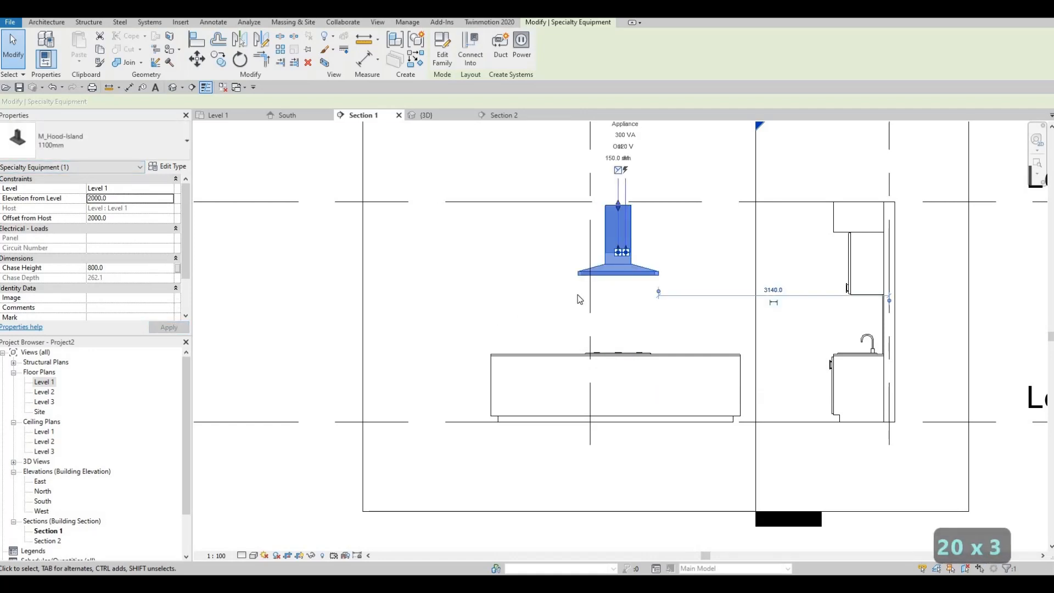
key(Escape)
- Stretch the top of the island hood's chase up to the Level 2 line in the section
scroll(617, 243, up, 3)
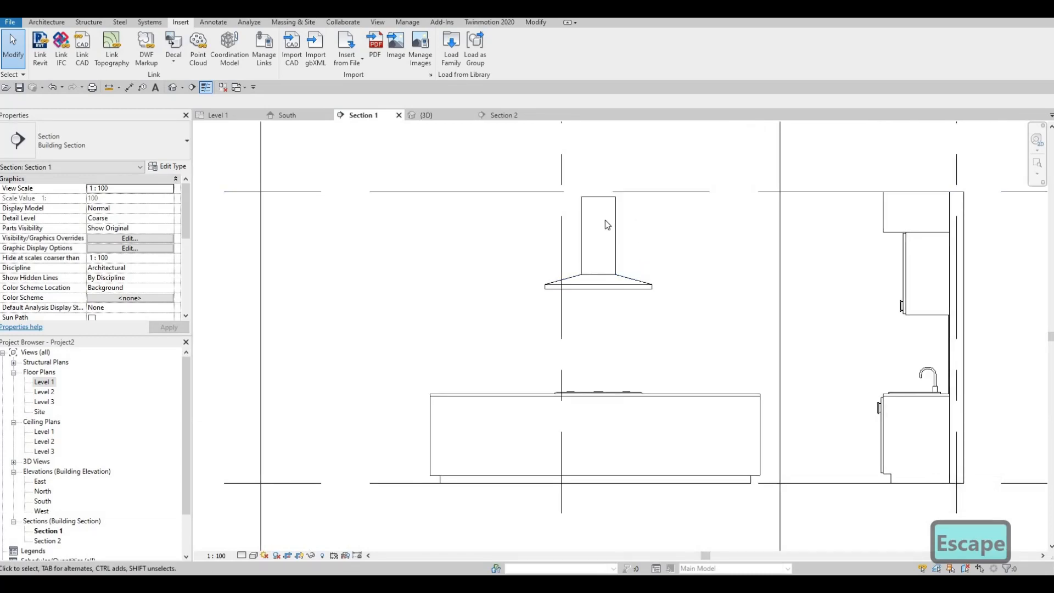
scroll(620, 189, up, 2)
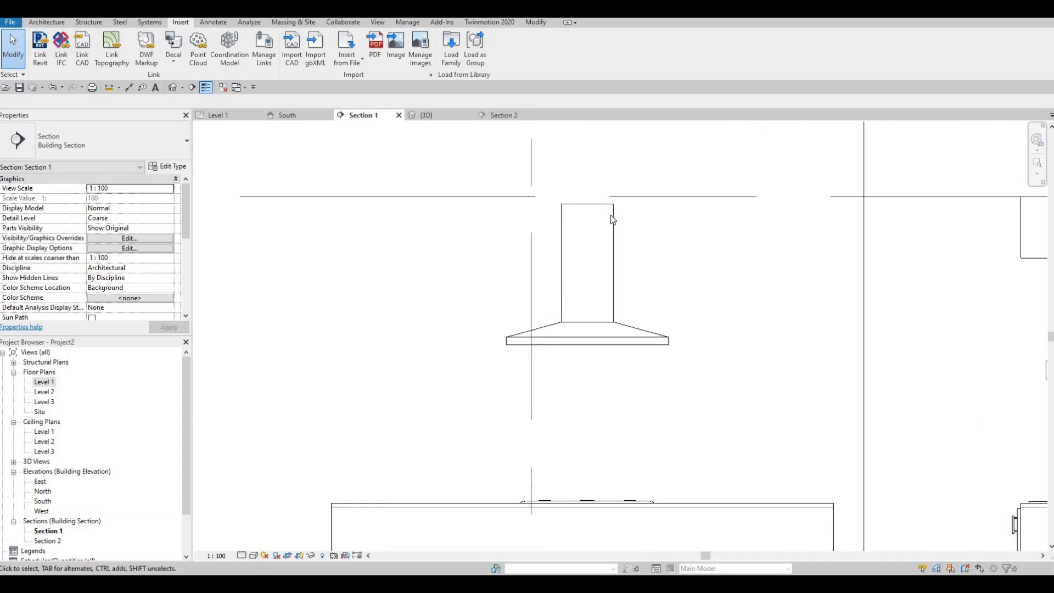
click(610, 216)
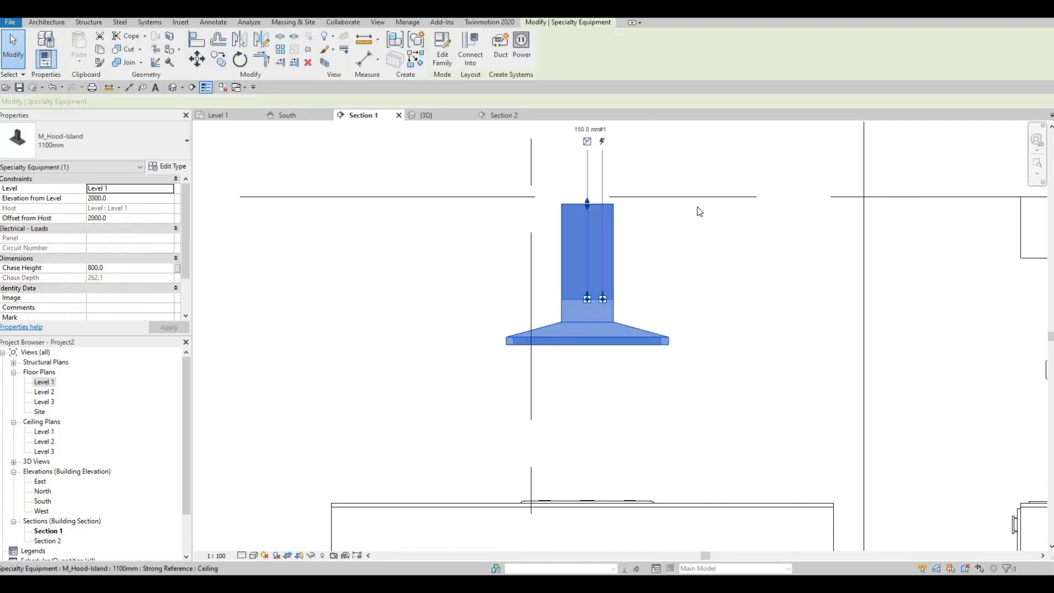
scroll(699, 211, down, 3)
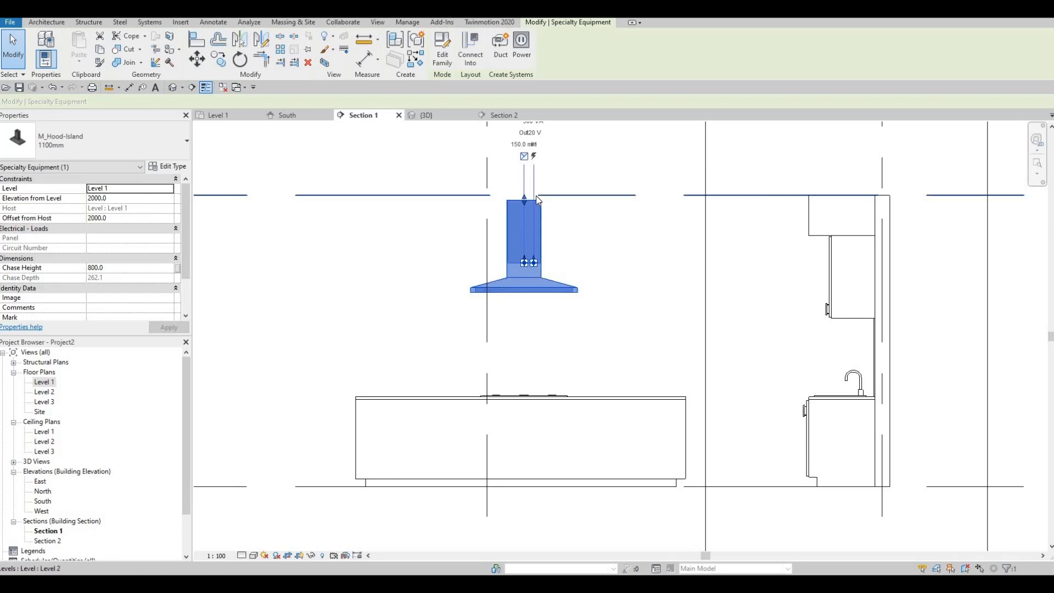
scroll(518, 196, up, 2)
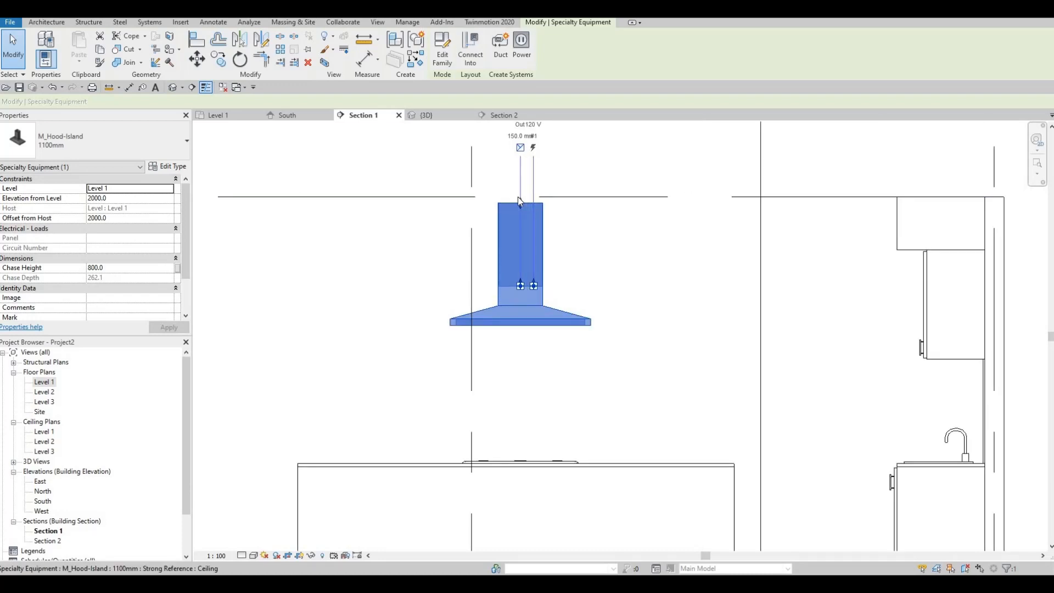
drag(519, 202, 520, 195)
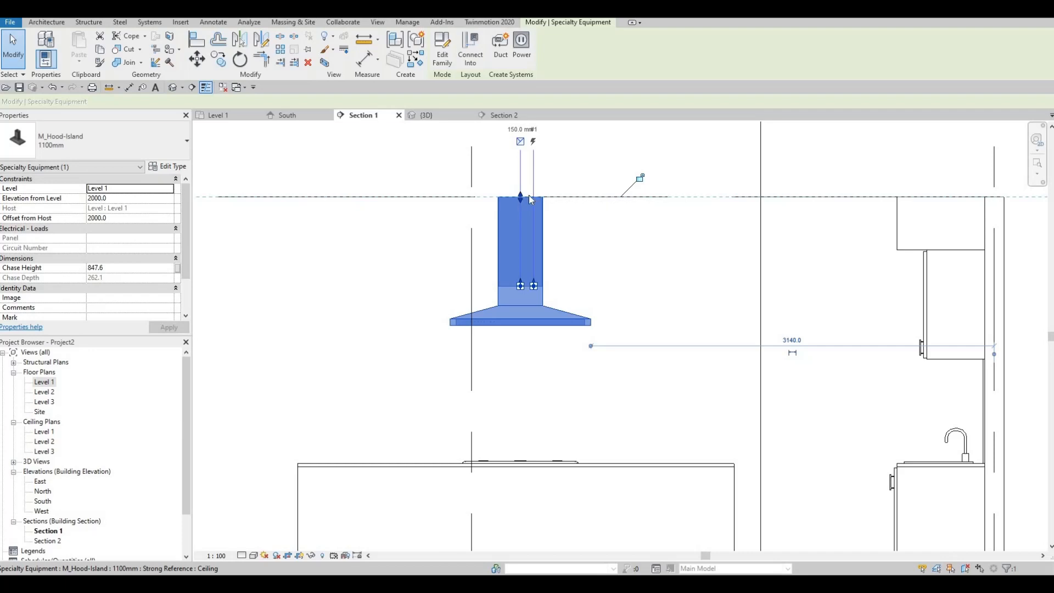
scroll(522, 199, up, 3)
scroll(604, 203, down, 1)
scroll(614, 207, down, 5)
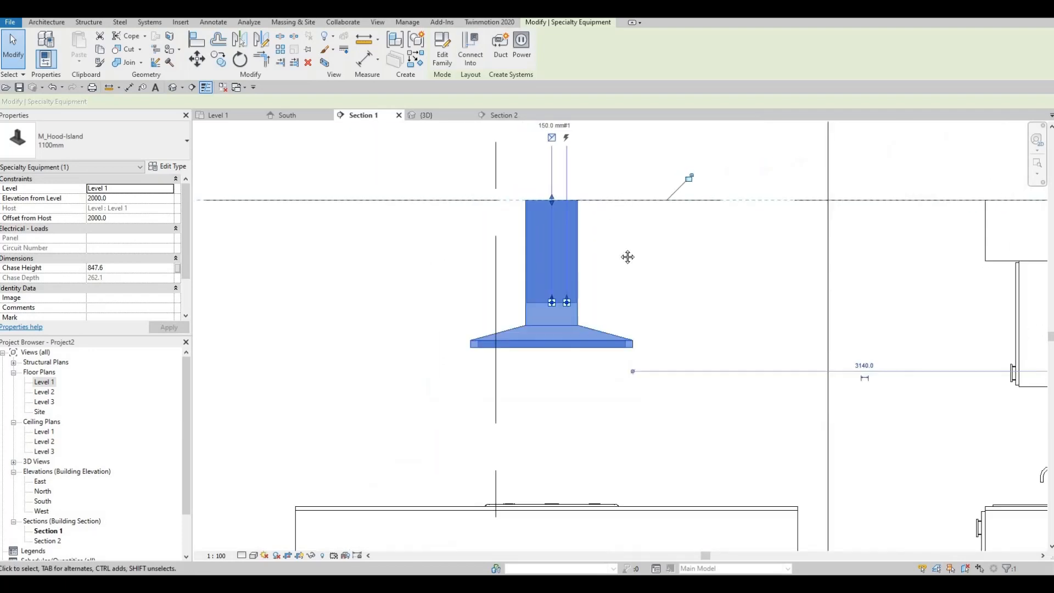
key(Escape)
key(Escape)
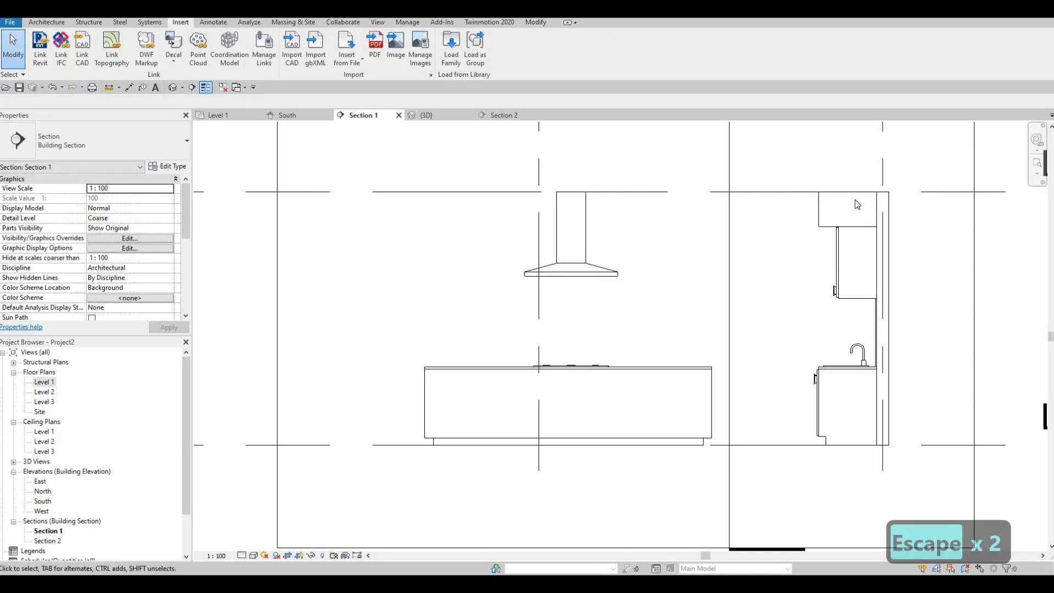
scroll(853, 191, up, 2)
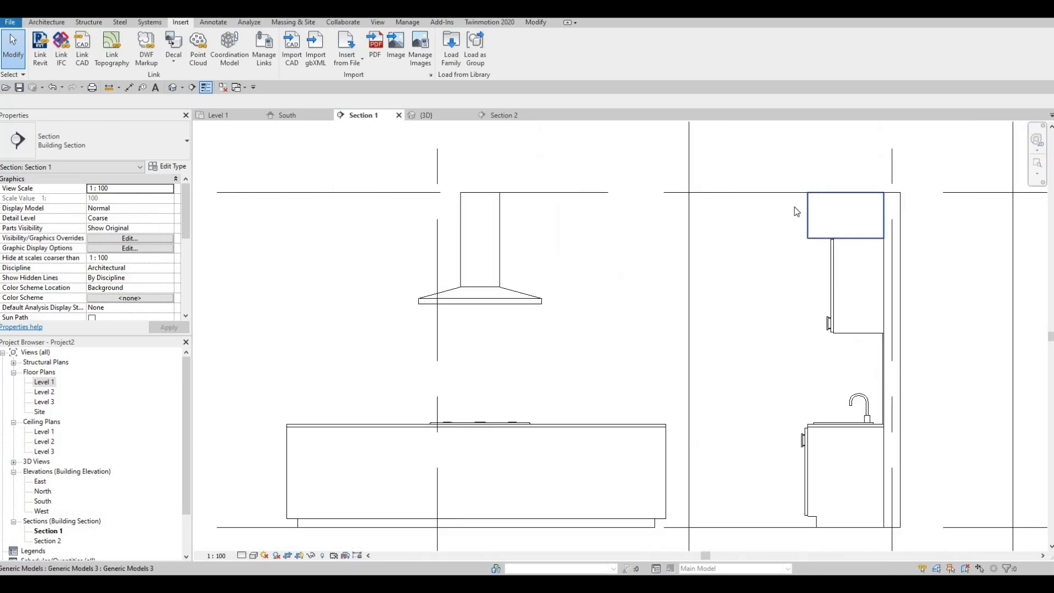
scroll(797, 212, up, 1)
click(802, 214)
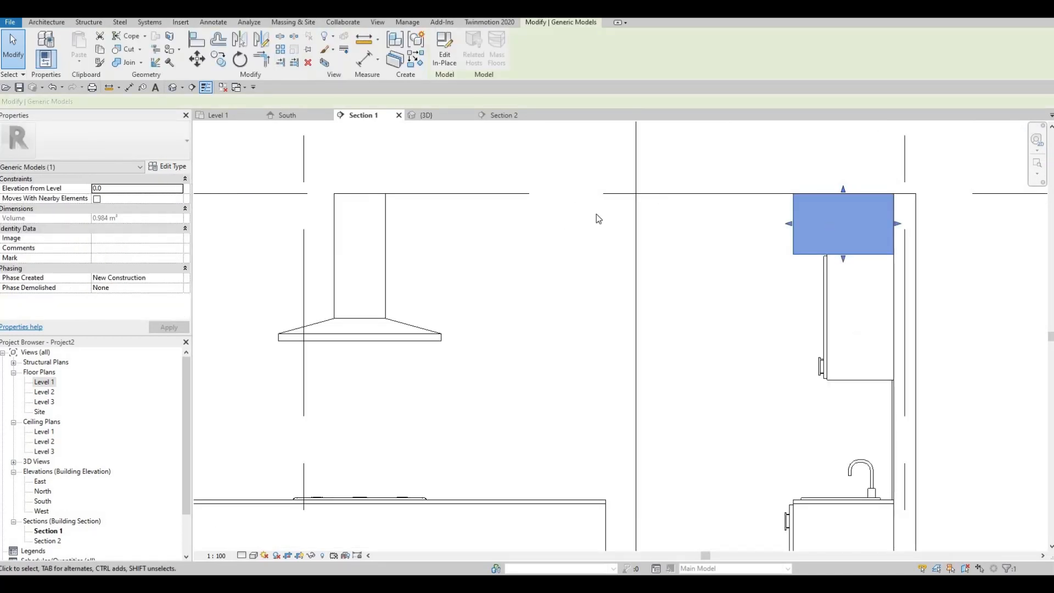
key(Escape)
scroll(595, 226, down, 3)
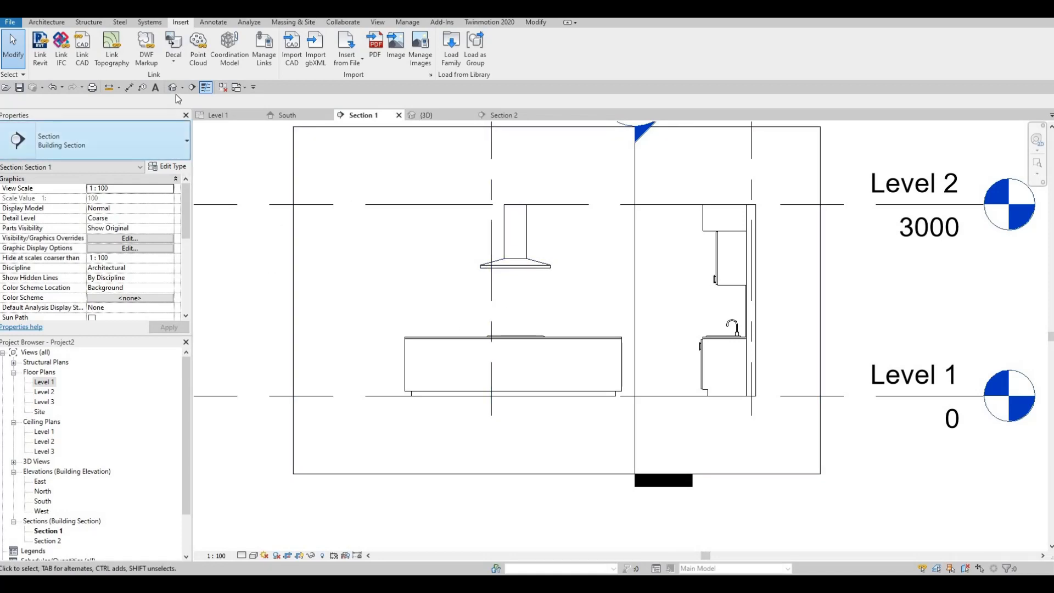
- Return to the Level 1 floor plan at the kitchen island
click(223, 116)
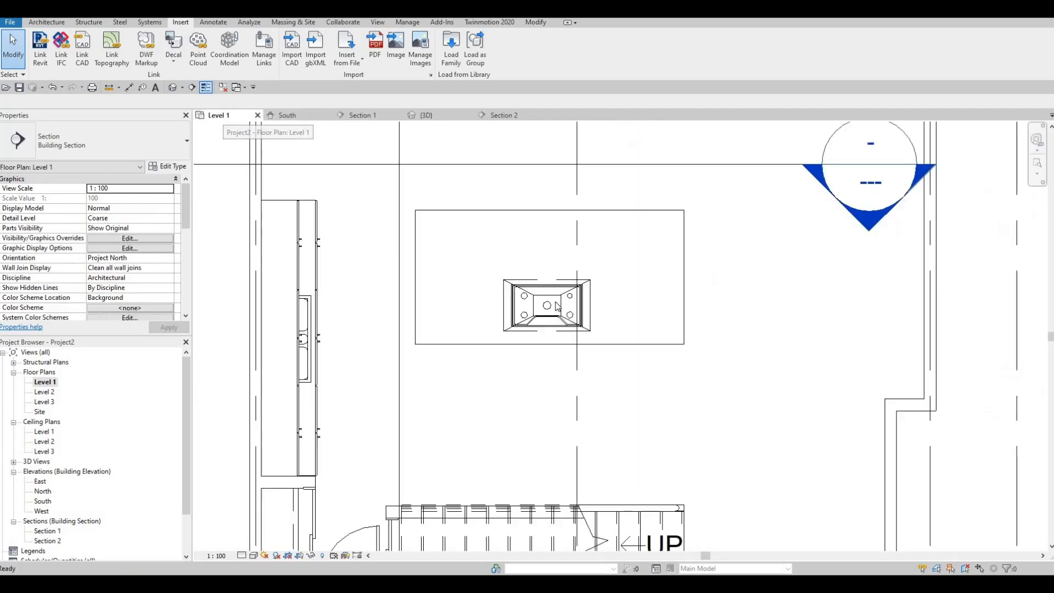
middle_drag(546, 299, 541, 329)
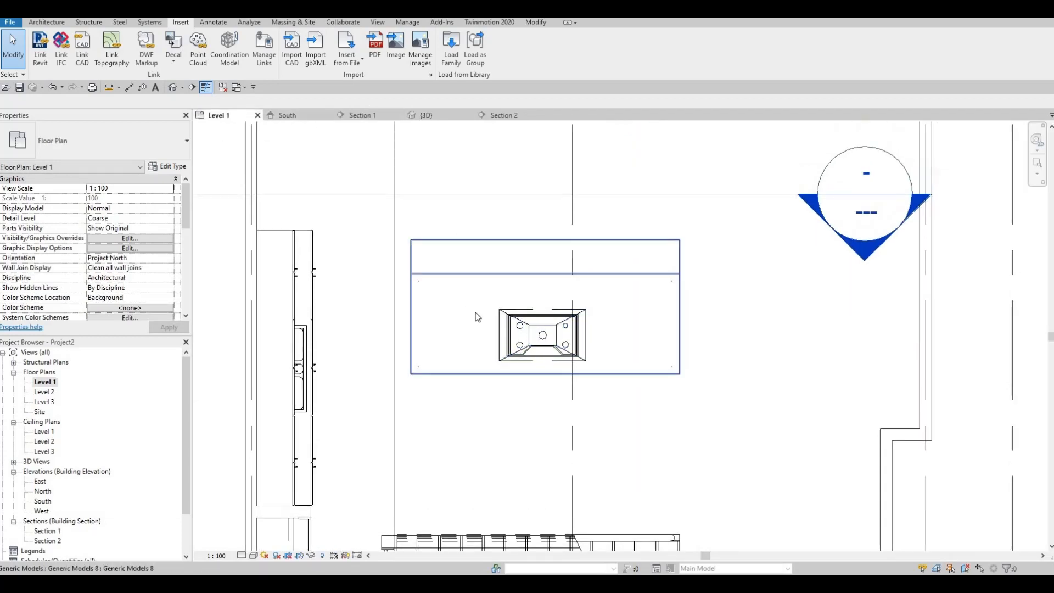
scroll(475, 312, down, 3)
scroll(453, 299, up, 1)
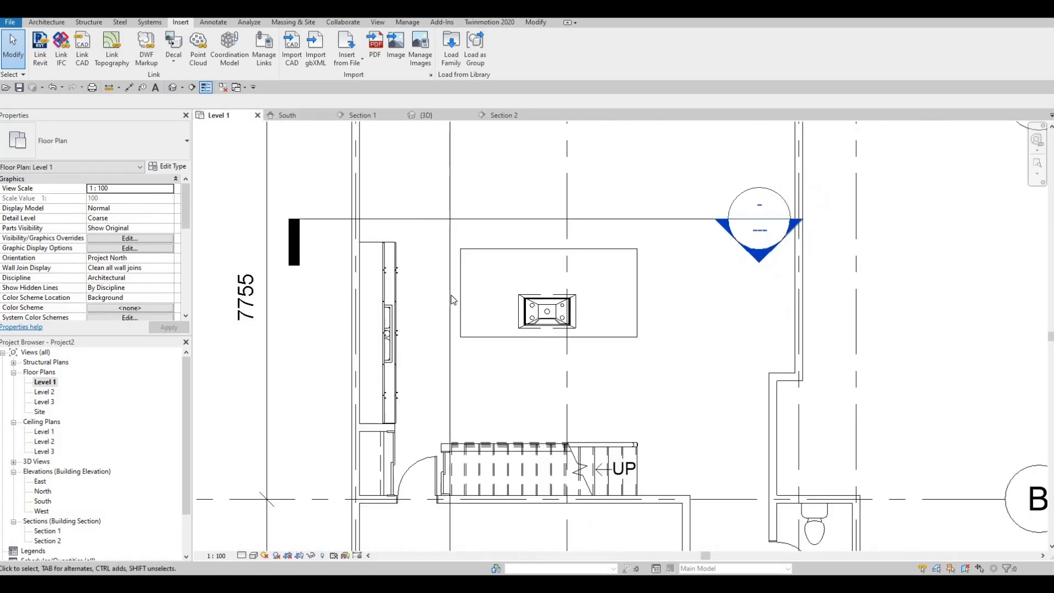
scroll(452, 300, up, 2)
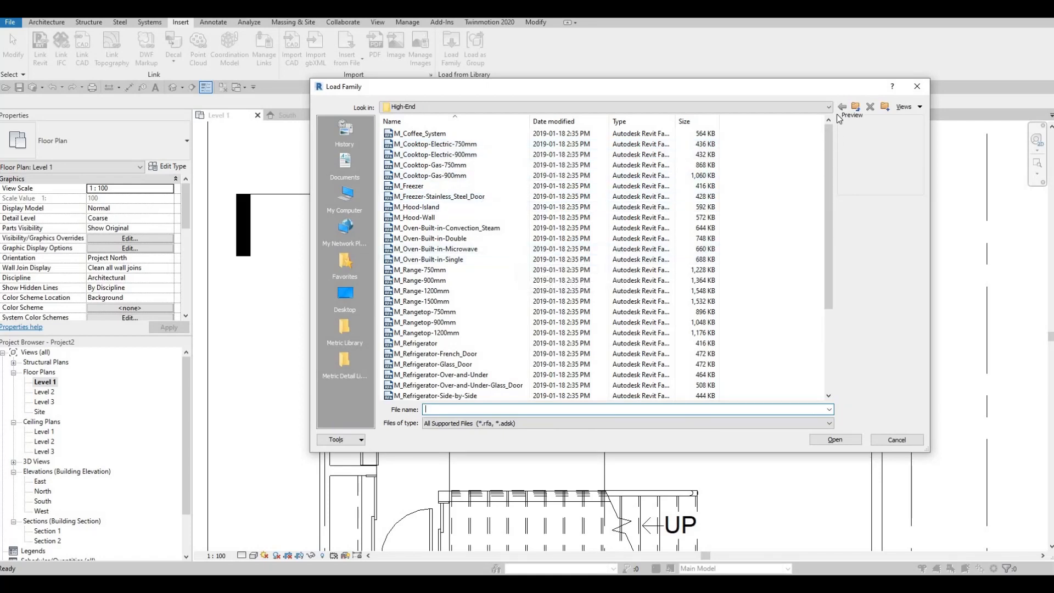
- Load the M_Refrigerator-French_Door-with_Ice_and_Water_Dispenser family from the Domestic > Mid-Range folder
click(799, 108)
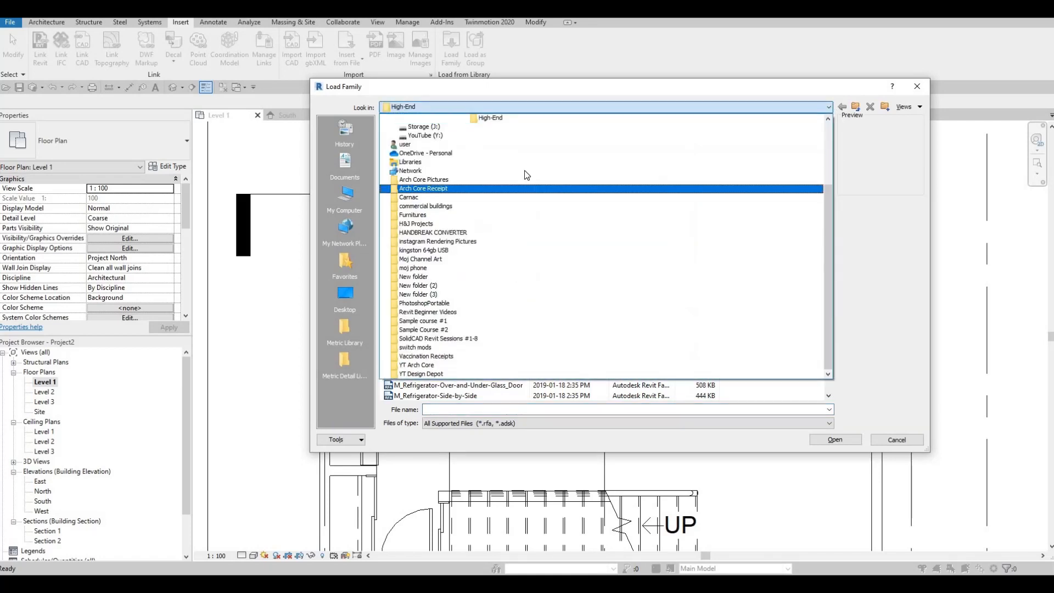
scroll(526, 174, up, 2)
click(523, 161)
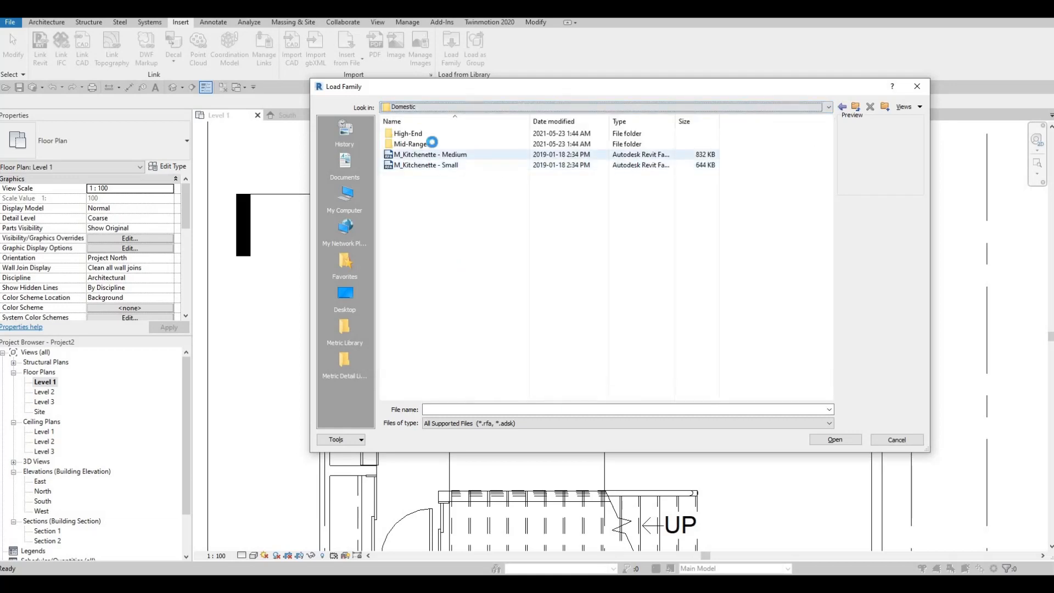
double_click(418, 144)
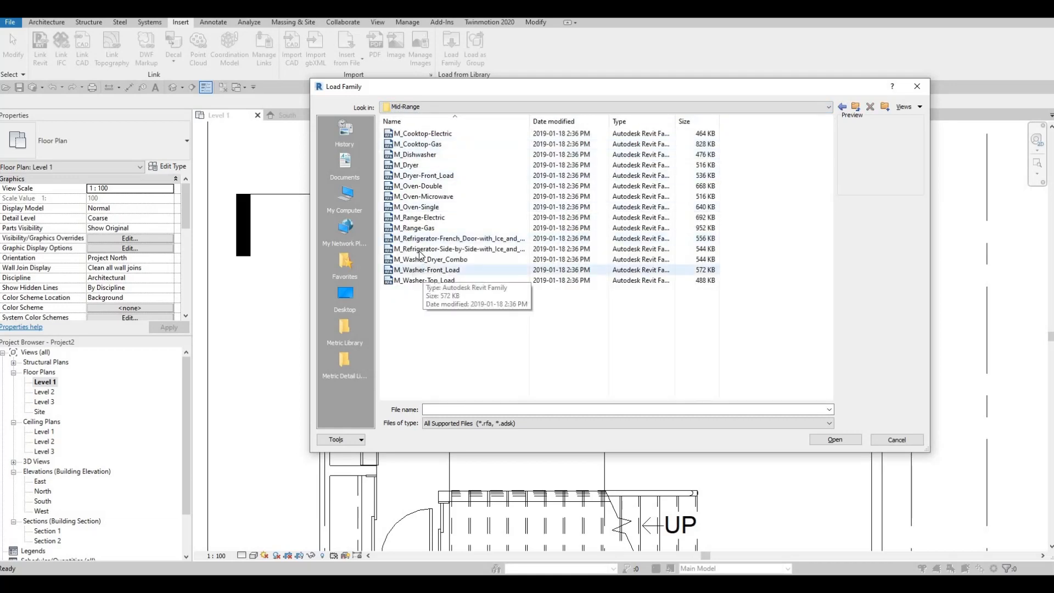
click(423, 249)
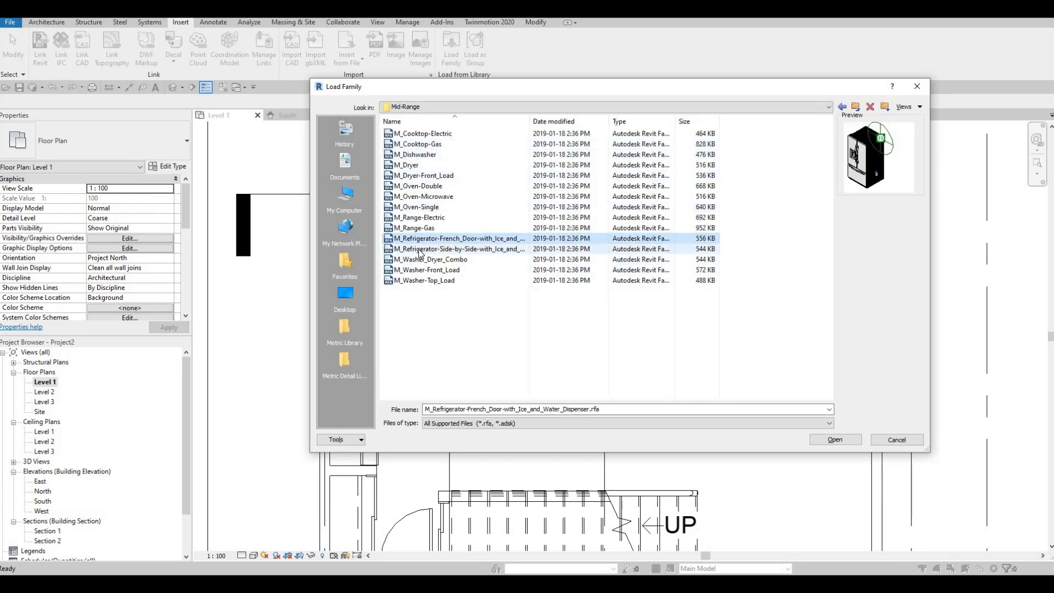
click(418, 238)
click(419, 247)
click(474, 240)
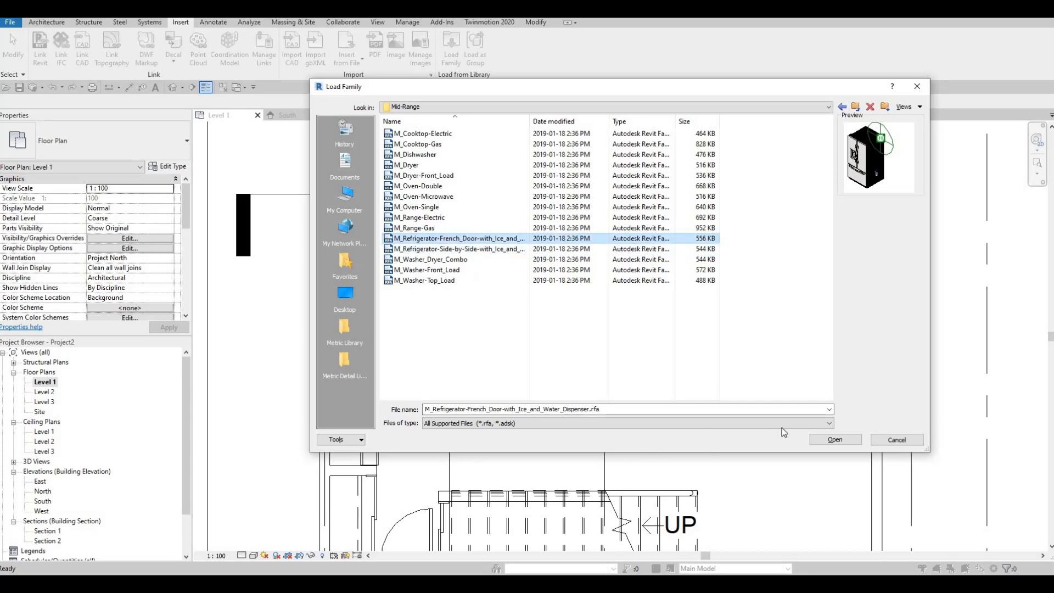
click(839, 439)
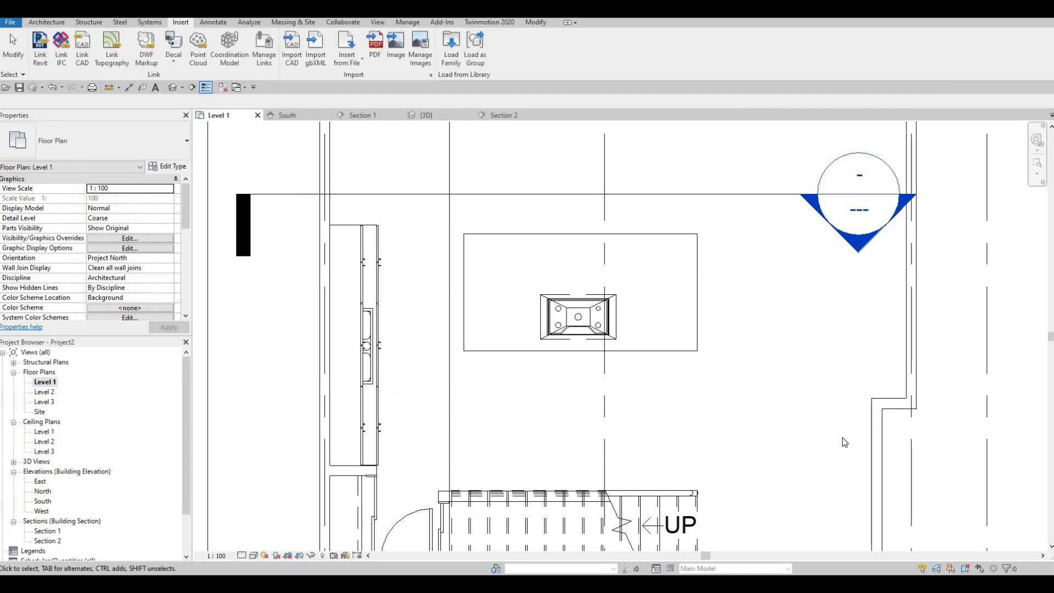
- Place the 900mm French-door refrigerator on Level 1 with its back to the staircase and its front facing the island
key(c)
key(m)
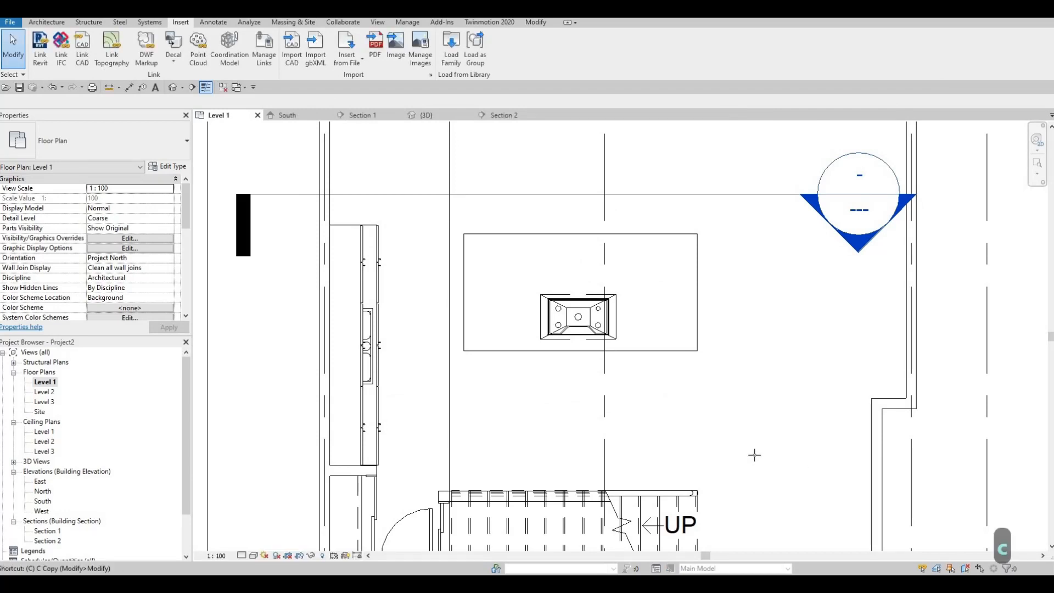
key(space)
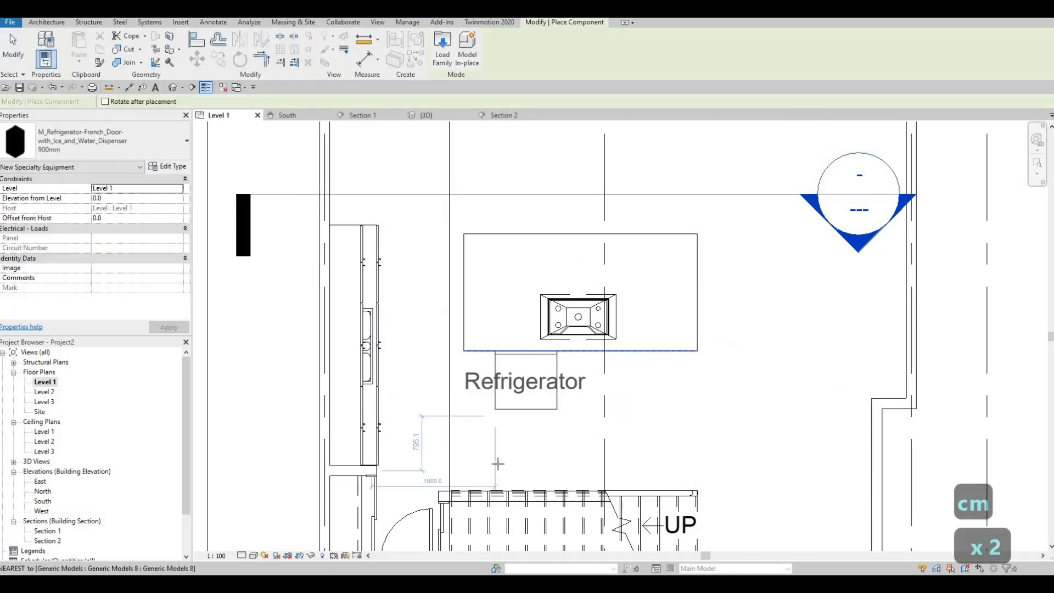
scroll(530, 436, up, 1)
scroll(520, 453, up, 1)
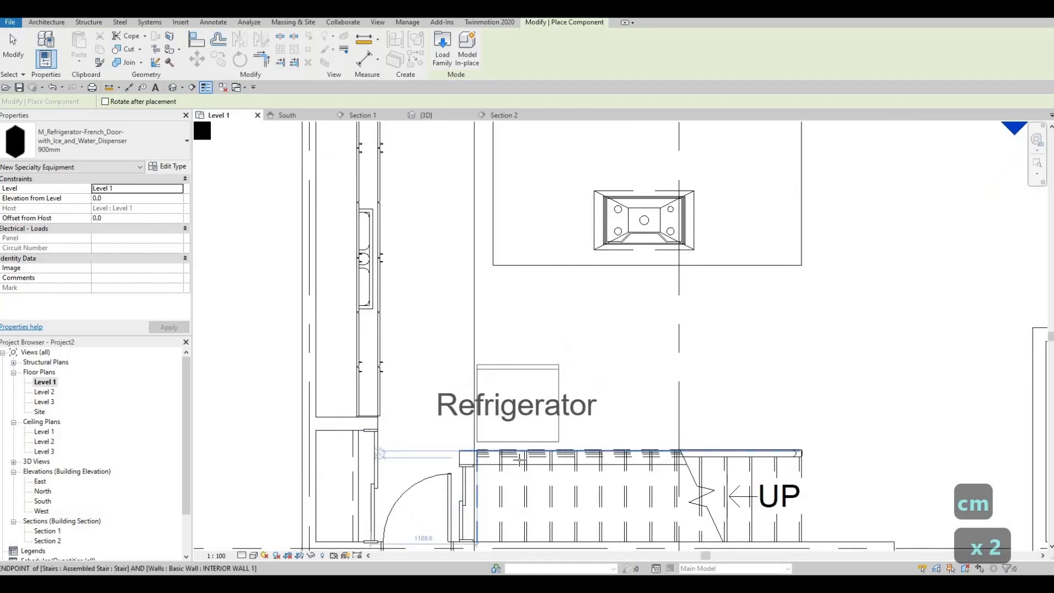
scroll(519, 456, up, 1)
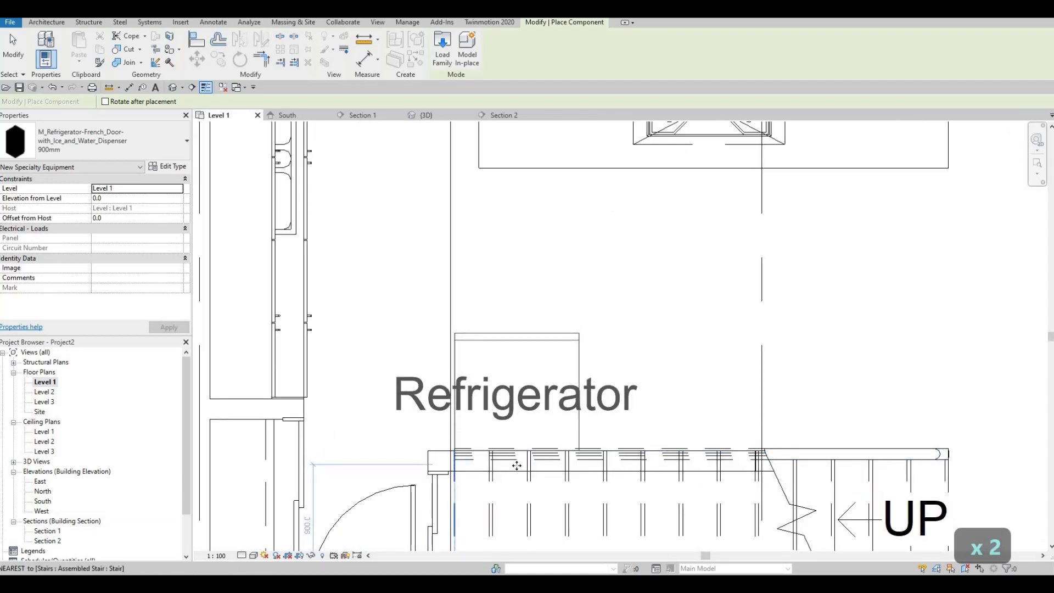
key(Escape)
key(Escape)
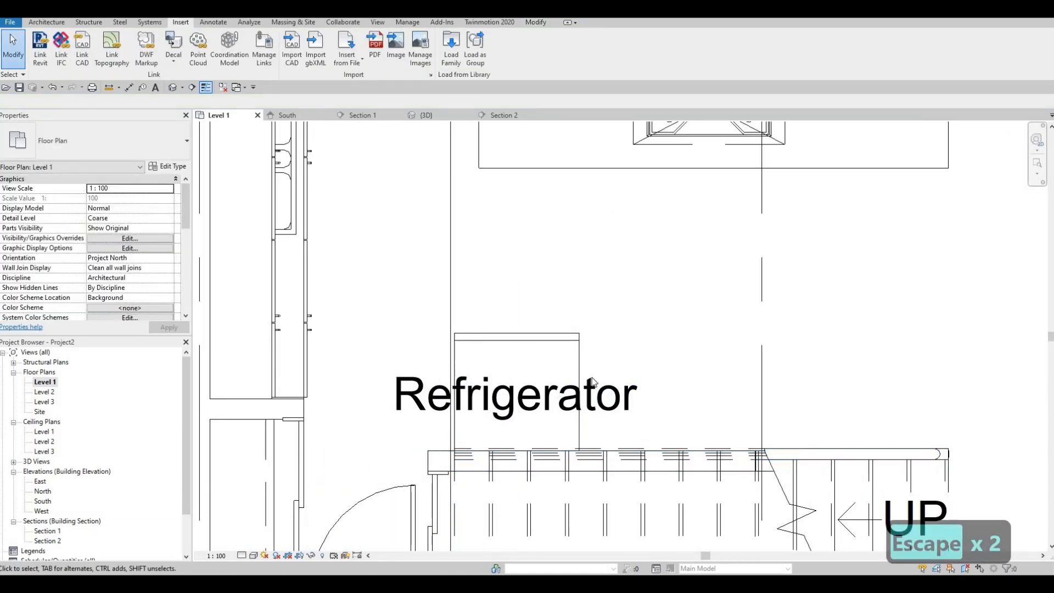
- Move the refrigerator along the staircase away from the door, to about 1600 mm on its side temporary dimension
click(578, 364)
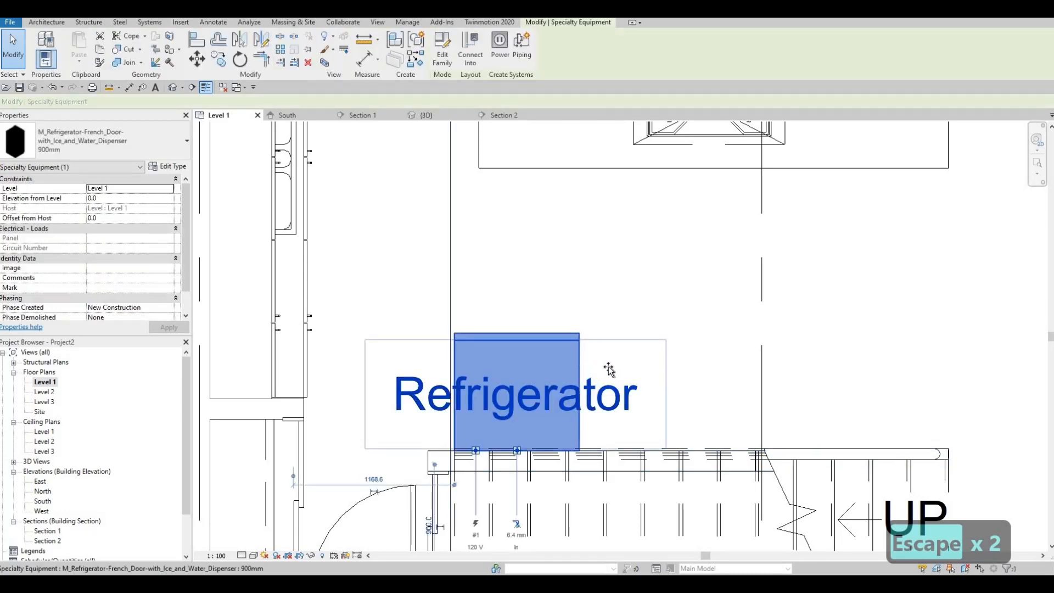
drag(609, 370, 622, 395)
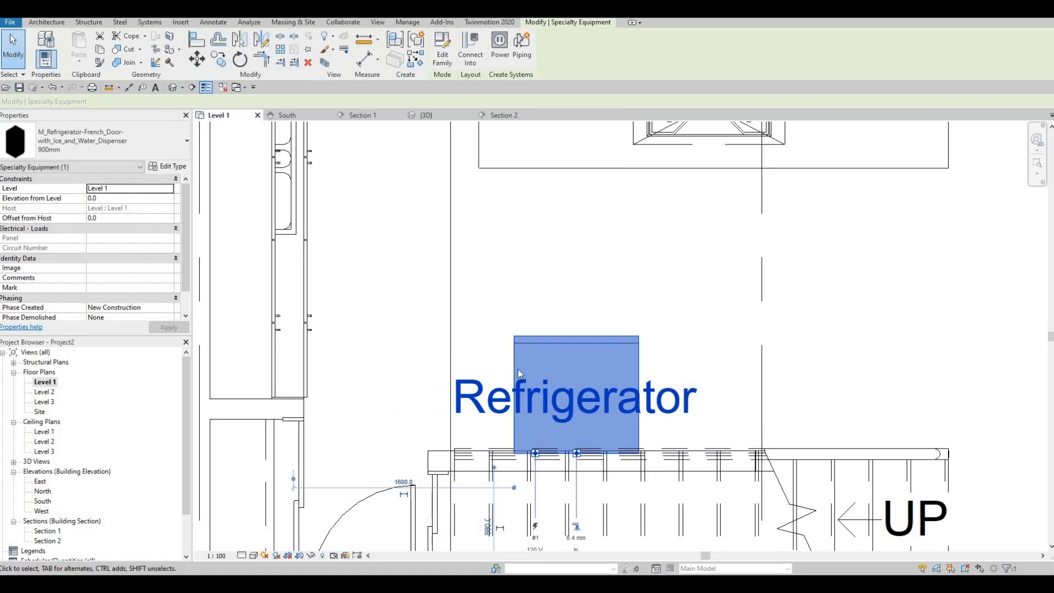
key(Escape)
- Turn off Show Label in the refrigerator's type properties
click(593, 409)
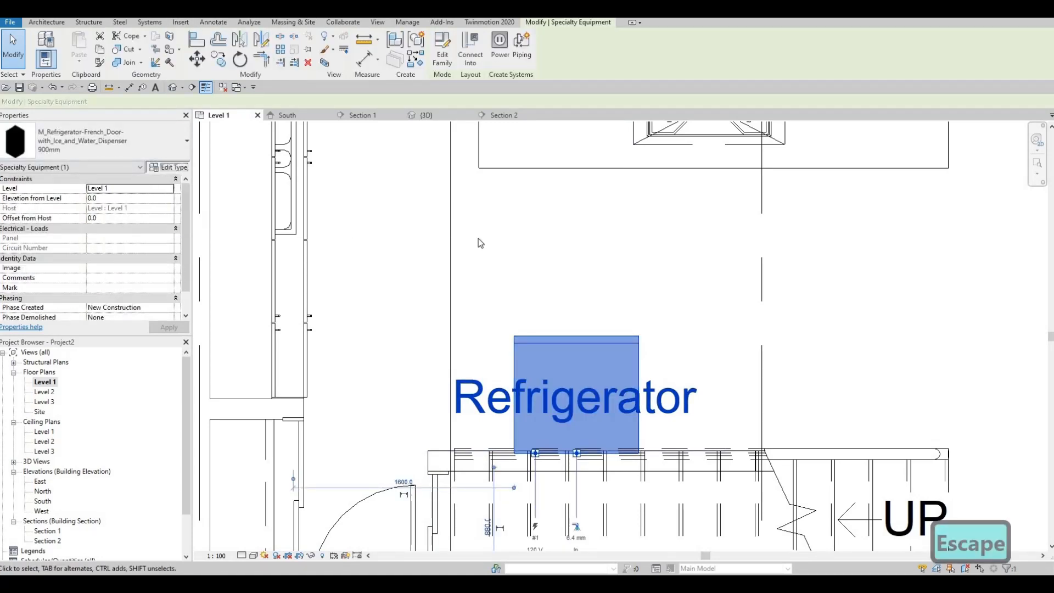
click(530, 207)
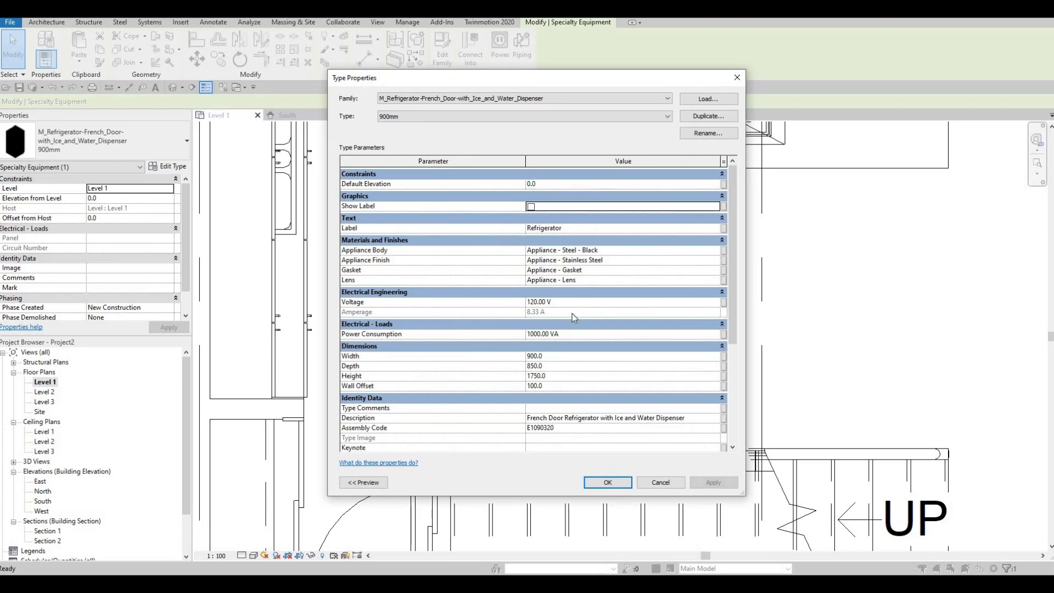
click(625, 483)
key(Escape)
key(Escape)
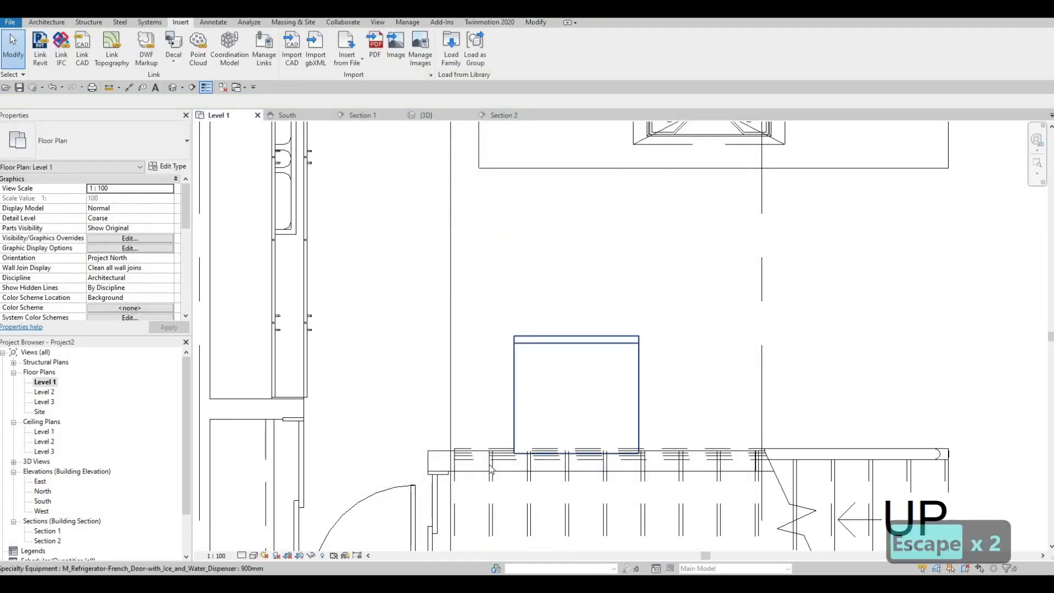
- Shift the refrigerator slightly off the staircase edge and align its back with the kitchen-side face of the wall there
scroll(491, 469, up, 5)
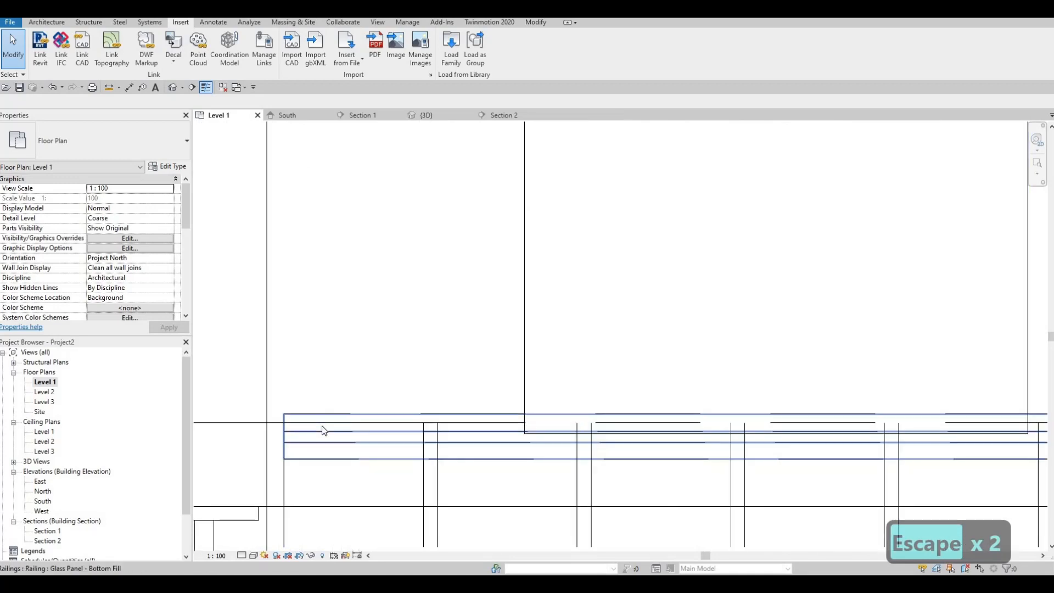
middle_drag(322, 427, 405, 429)
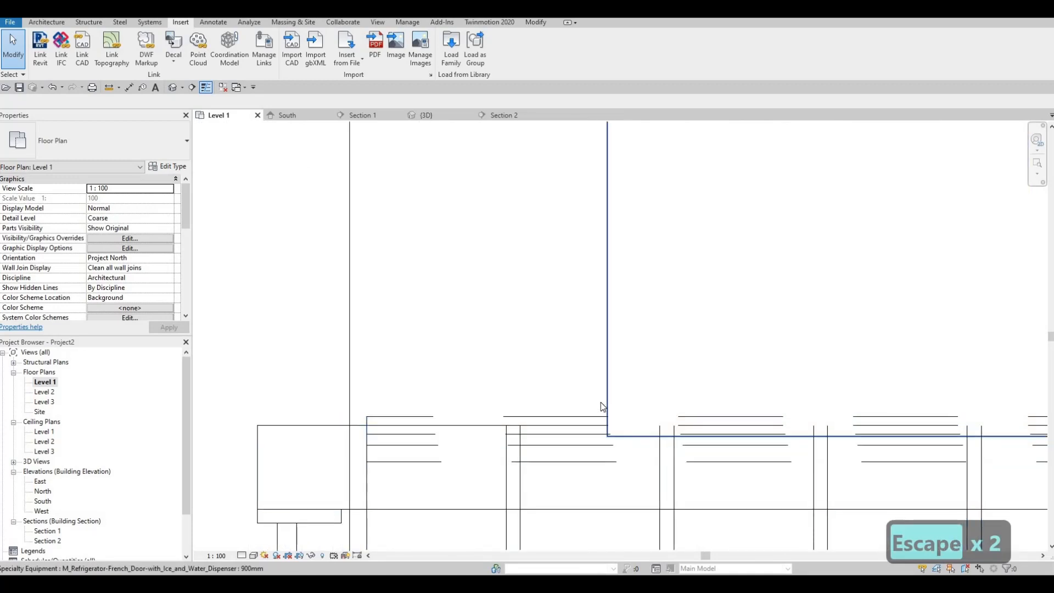
click(610, 342)
key(Escape)
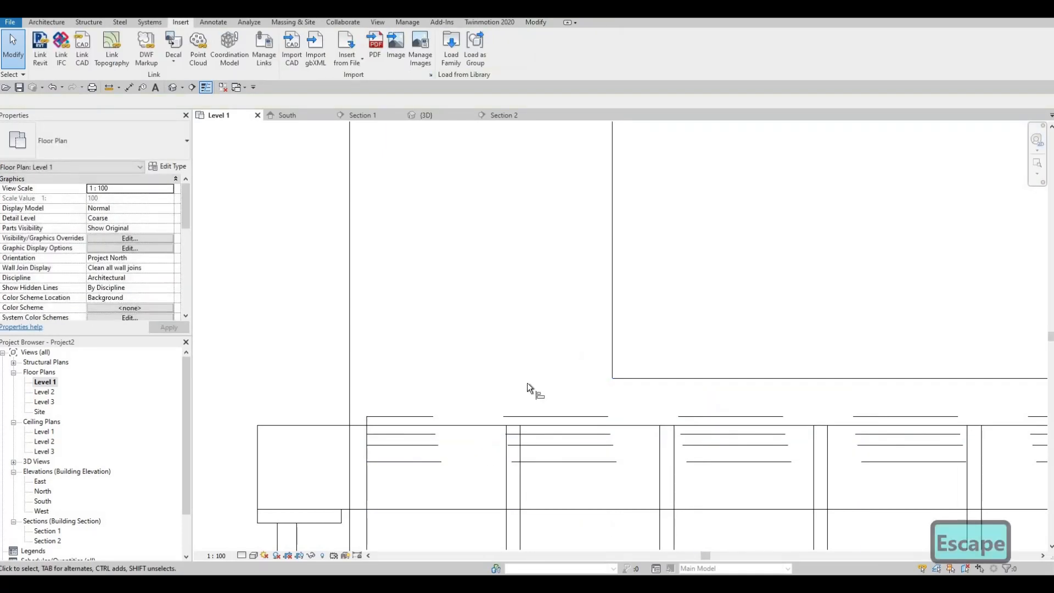
key(a)
key(l)
click(315, 425)
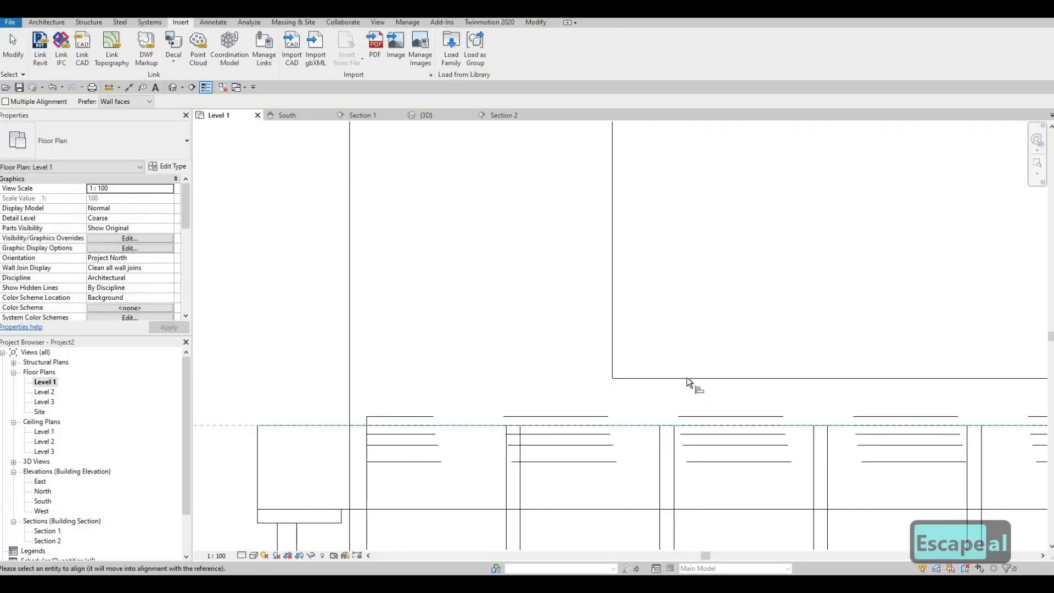
click(686, 378)
scroll(652, 377, down, 5)
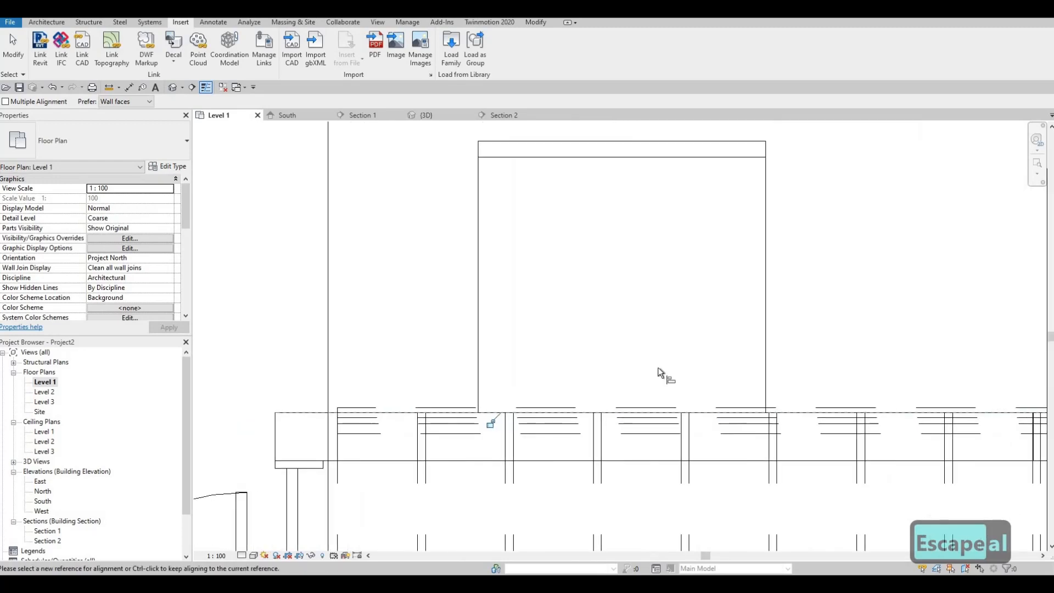
scroll(625, 411, down, 3)
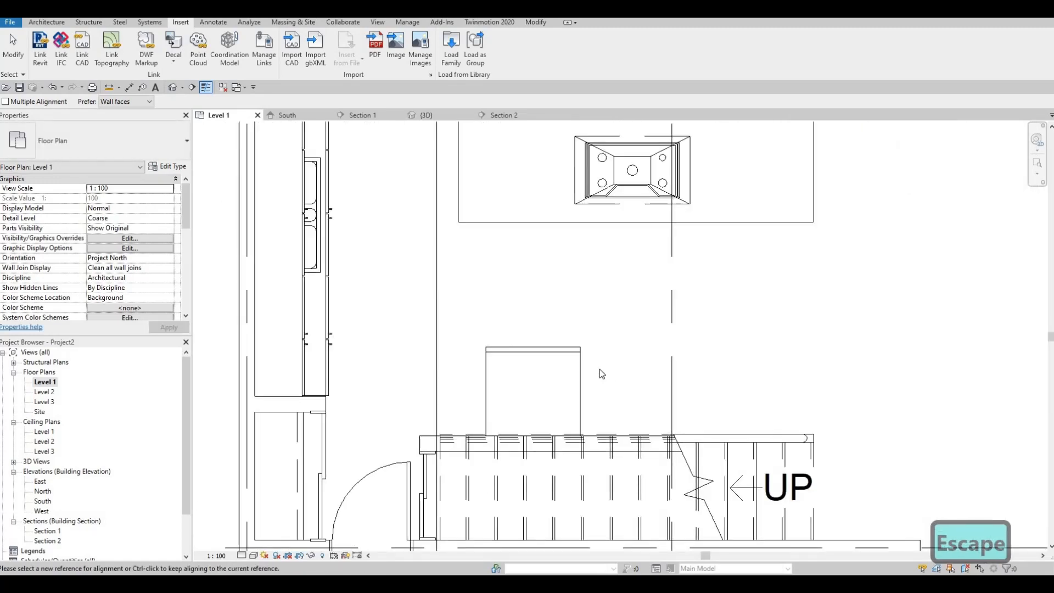
key(Escape)
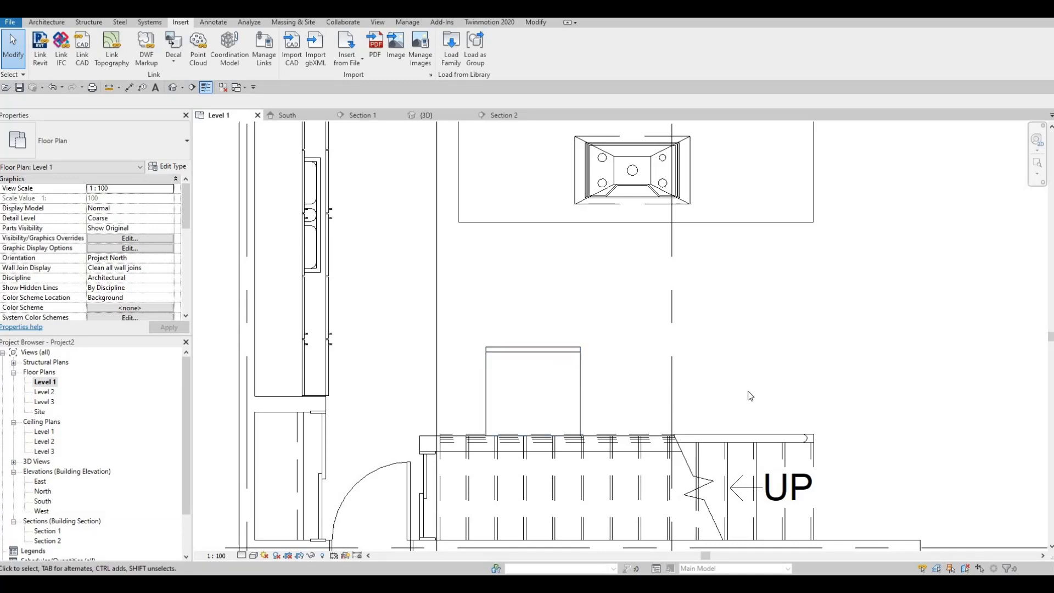
- Load the M_Oven-Double family from the Mid-Range folder
middle_drag(209, 136, 197, 146)
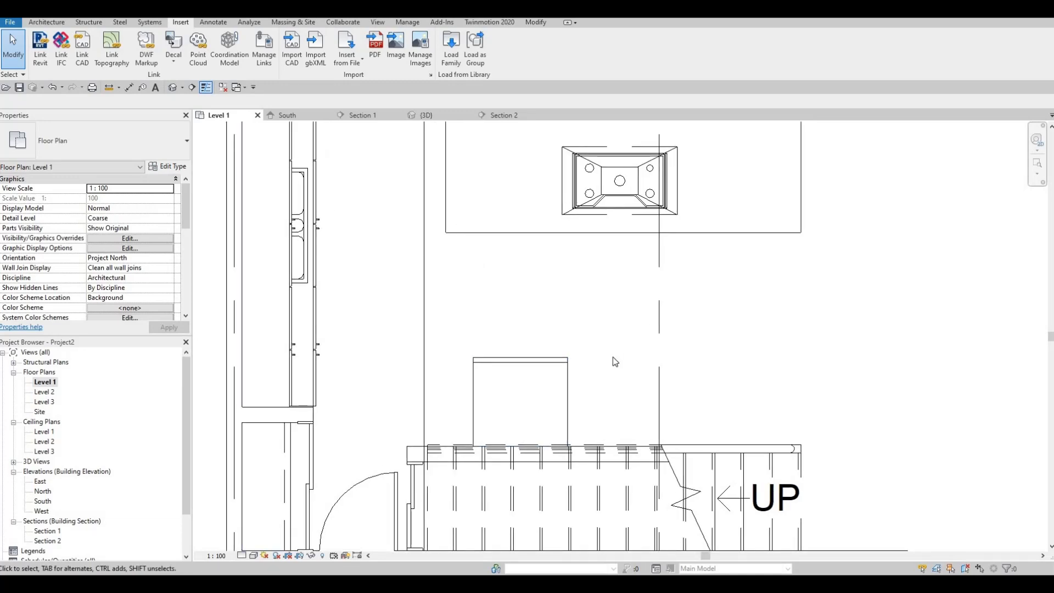
middle_drag(613, 357, 561, 361)
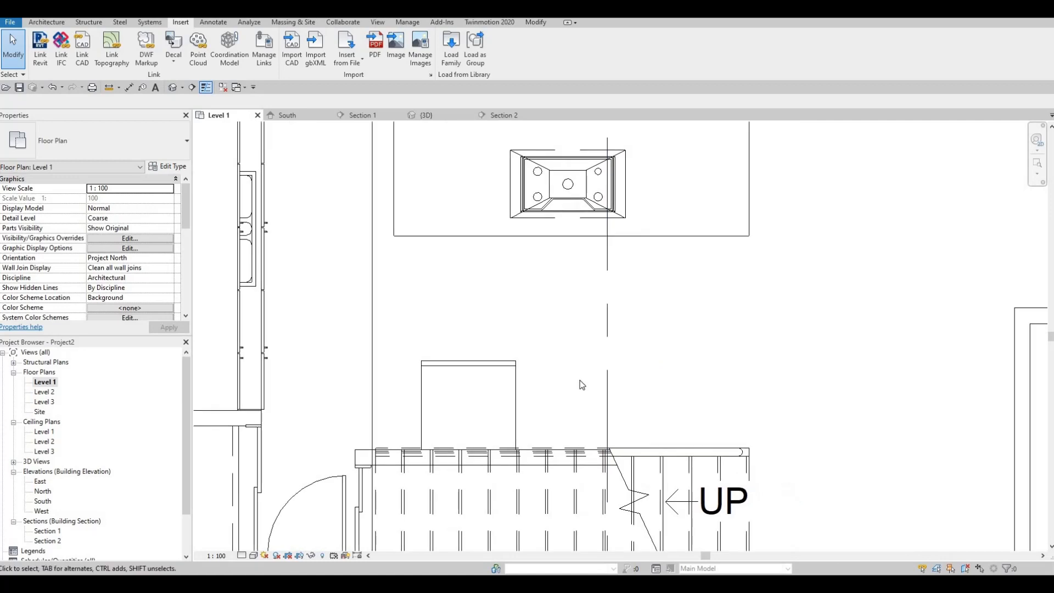
click(451, 50)
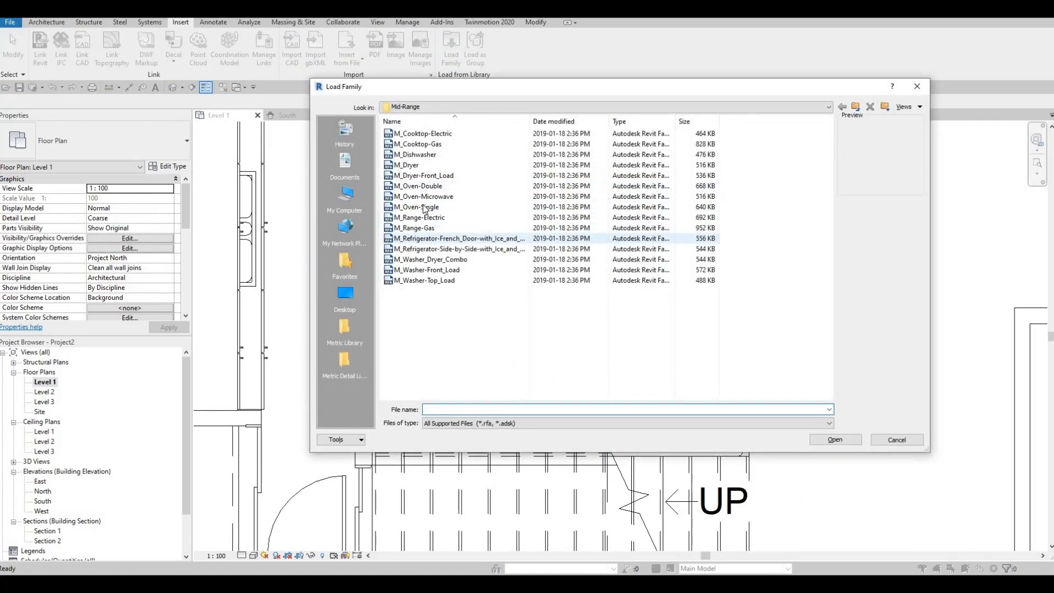
click(422, 187)
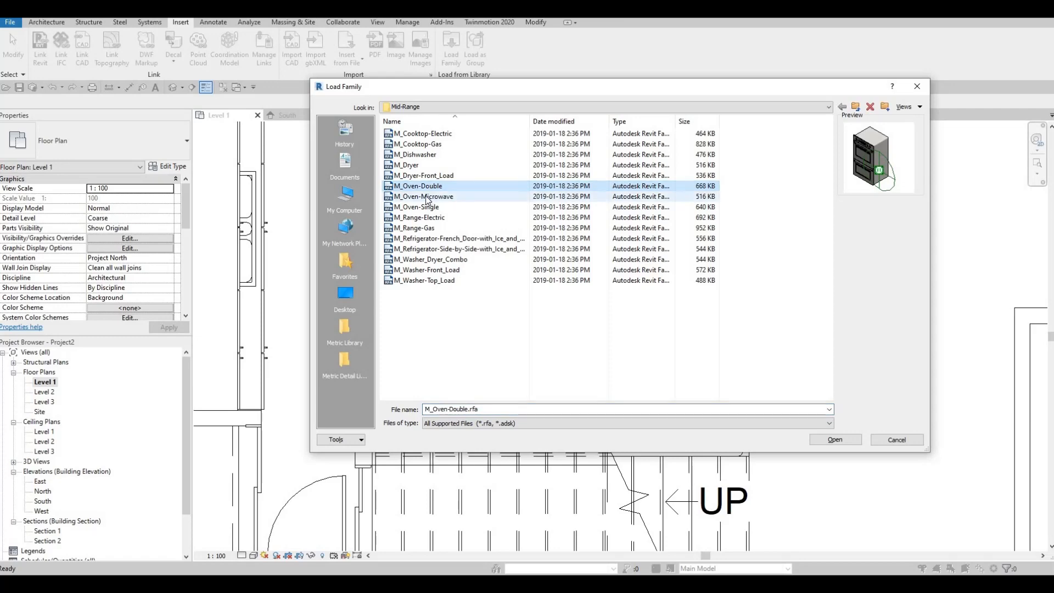
click(421, 196)
click(421, 188)
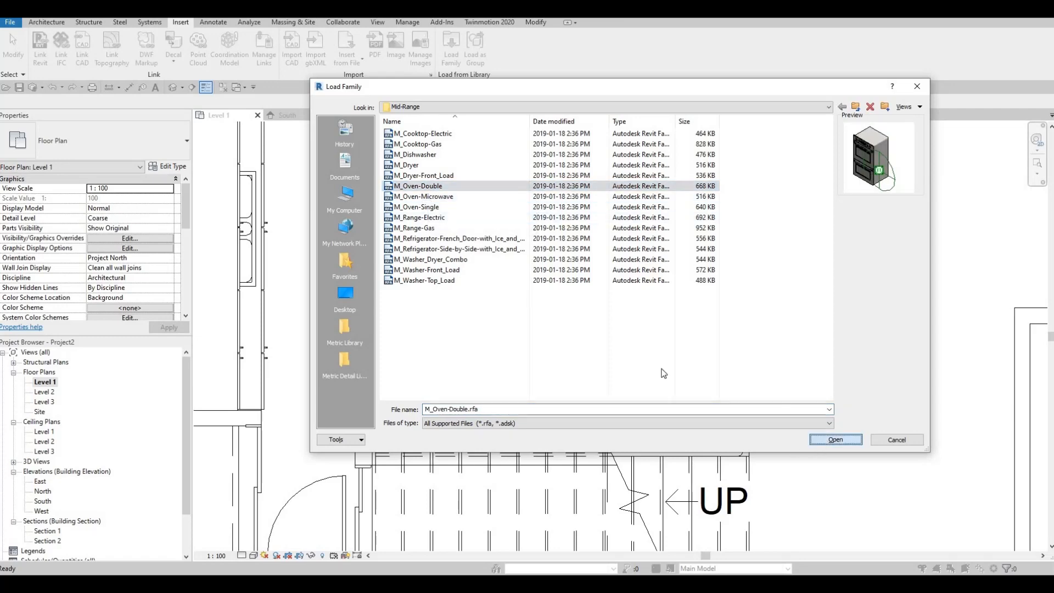
key(Return)
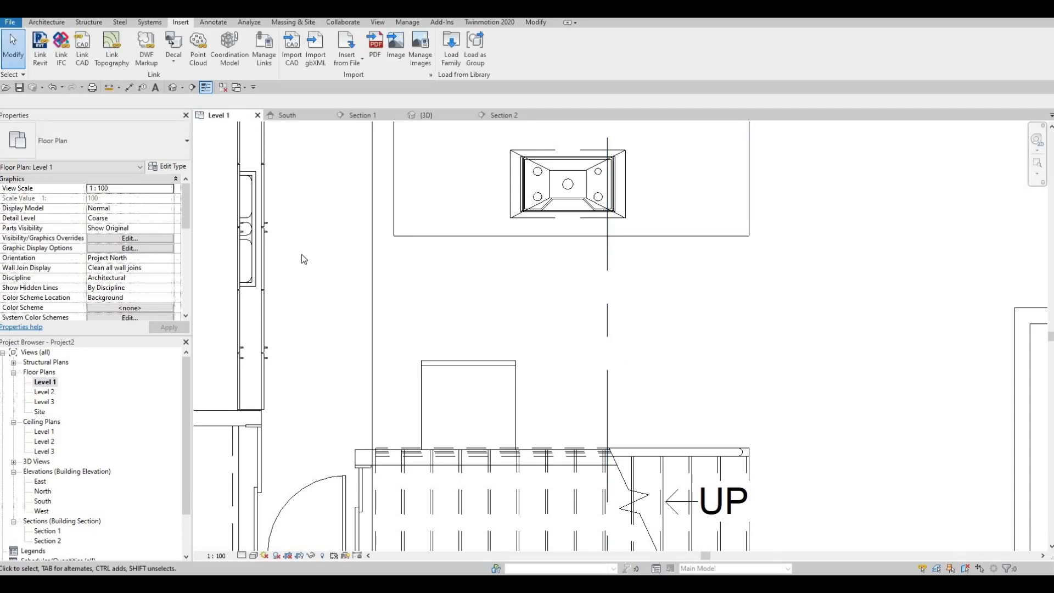
- Place the 750mm double oven beside the refrigerator, between it and the UP arrow, with its front in line with the refrigerator's
key(c)
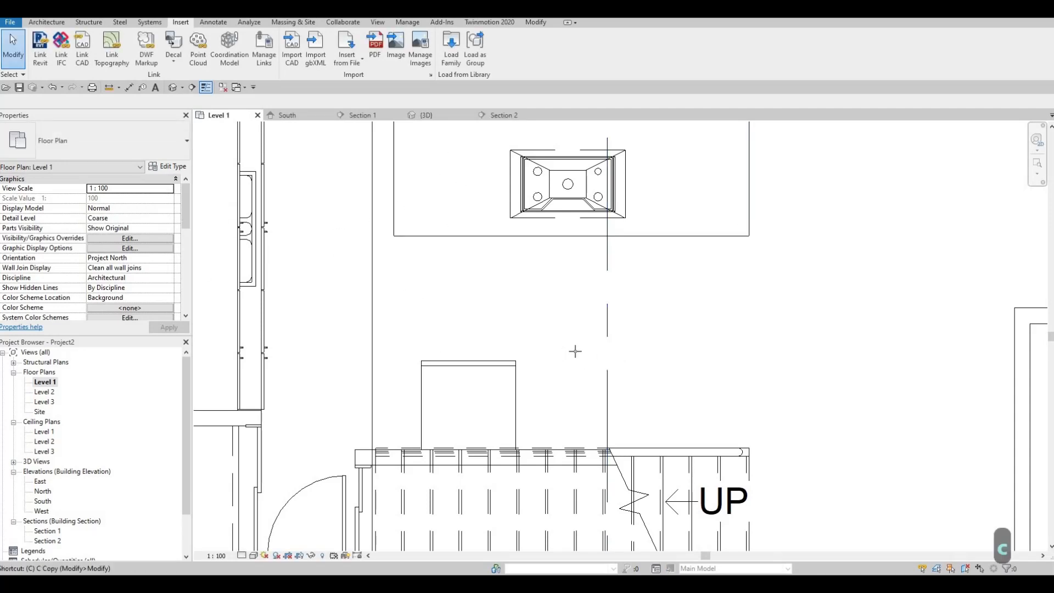
key(m)
key(c)
key(m)
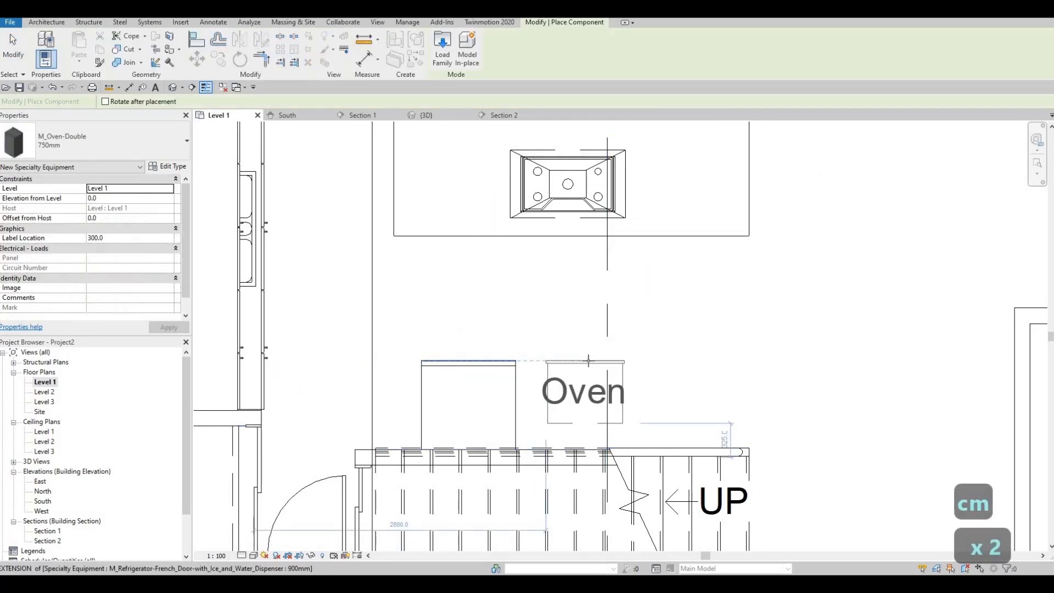
click(588, 361)
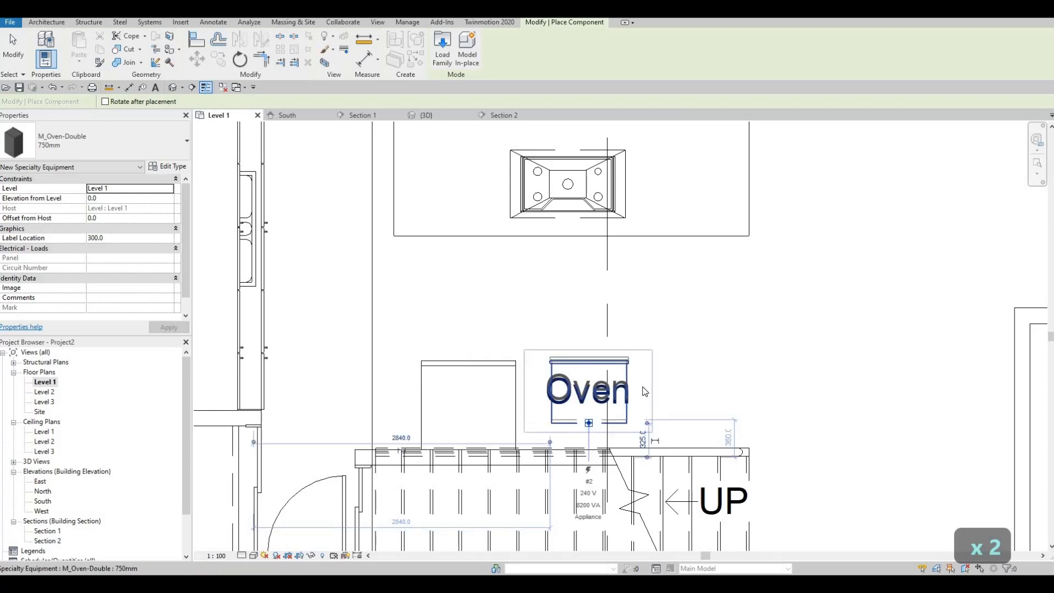
key(Escape)
key(Escape)
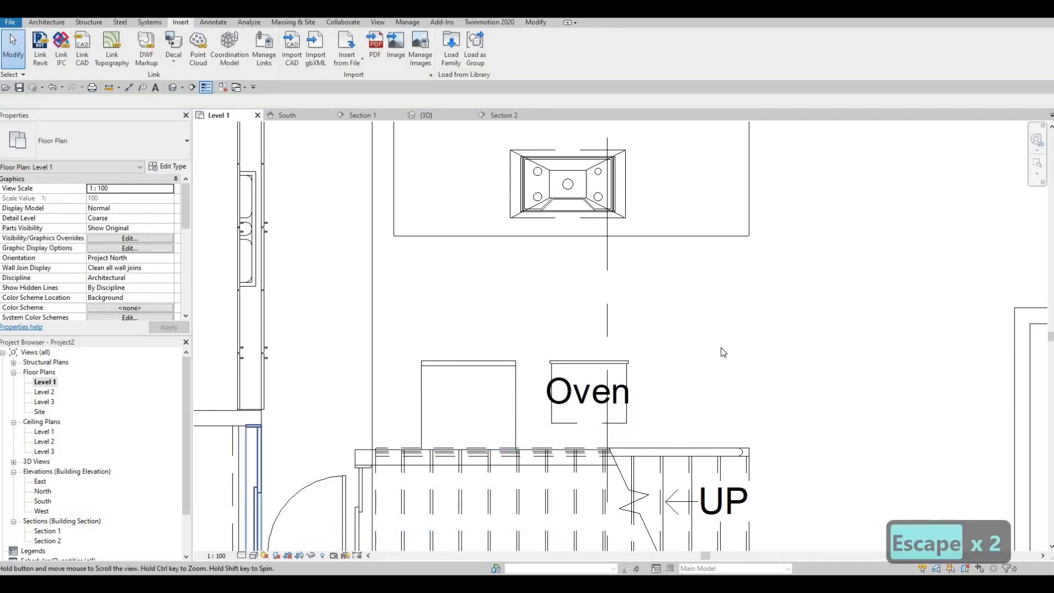
- Load the M_Oven-Microwave family from the Mid-Range folder
middle_drag(722, 350, 738, 338)
middle_drag(641, 357, 624, 373)
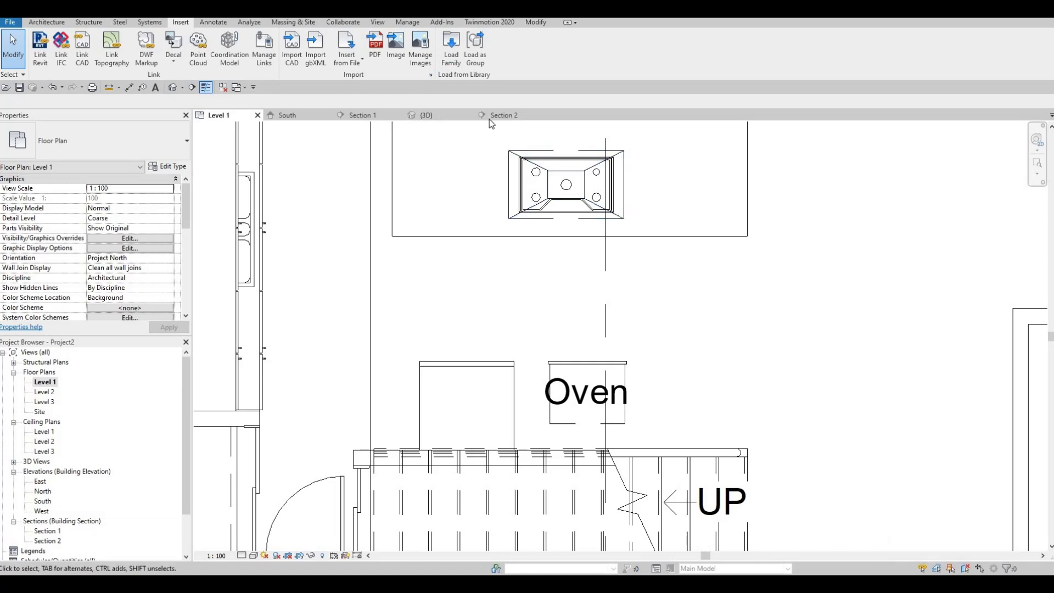
click(451, 48)
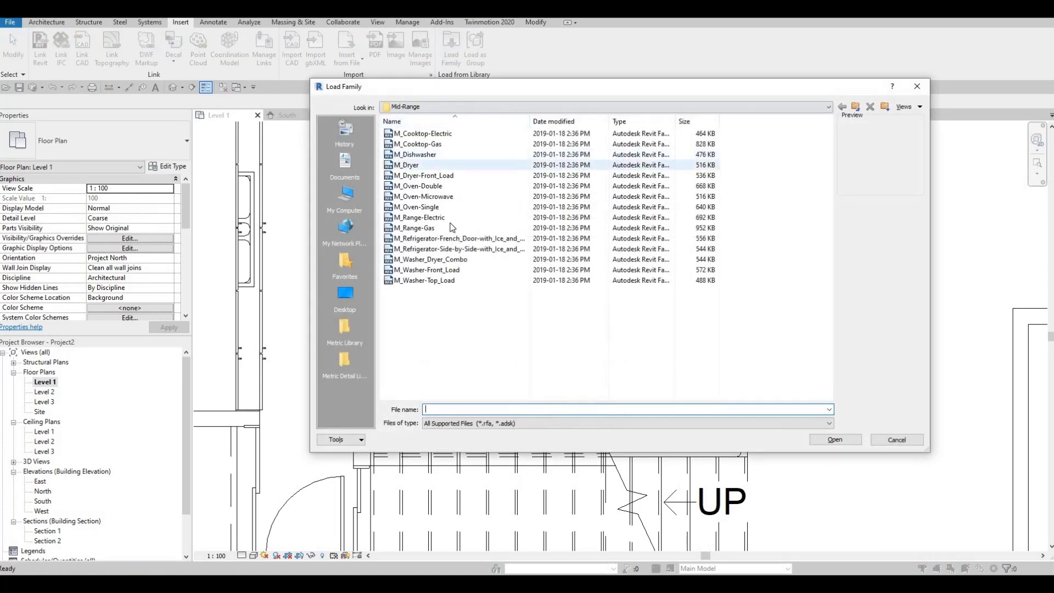
click(424, 197)
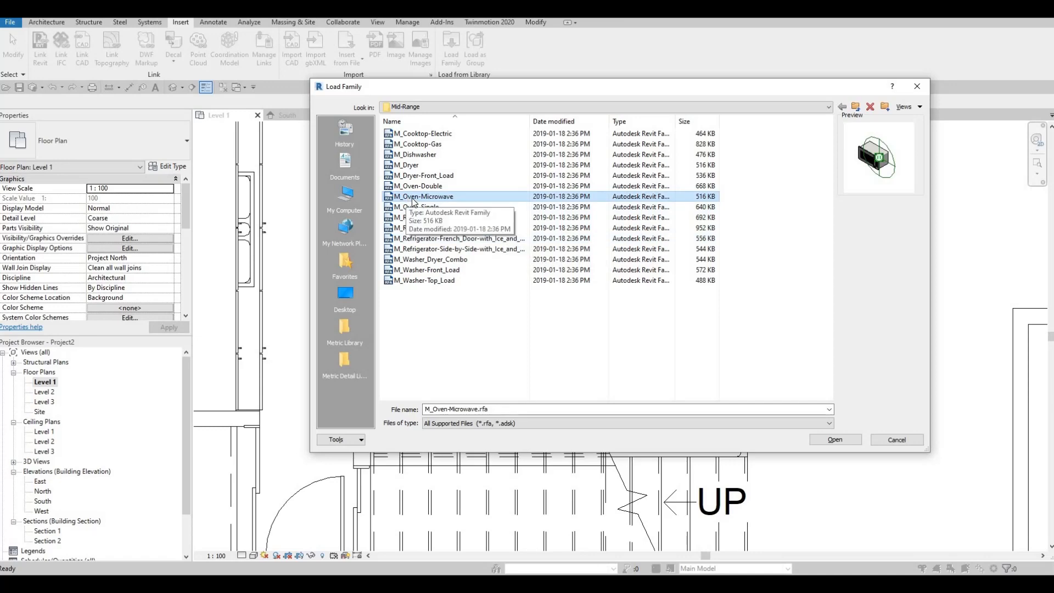
click(833, 444)
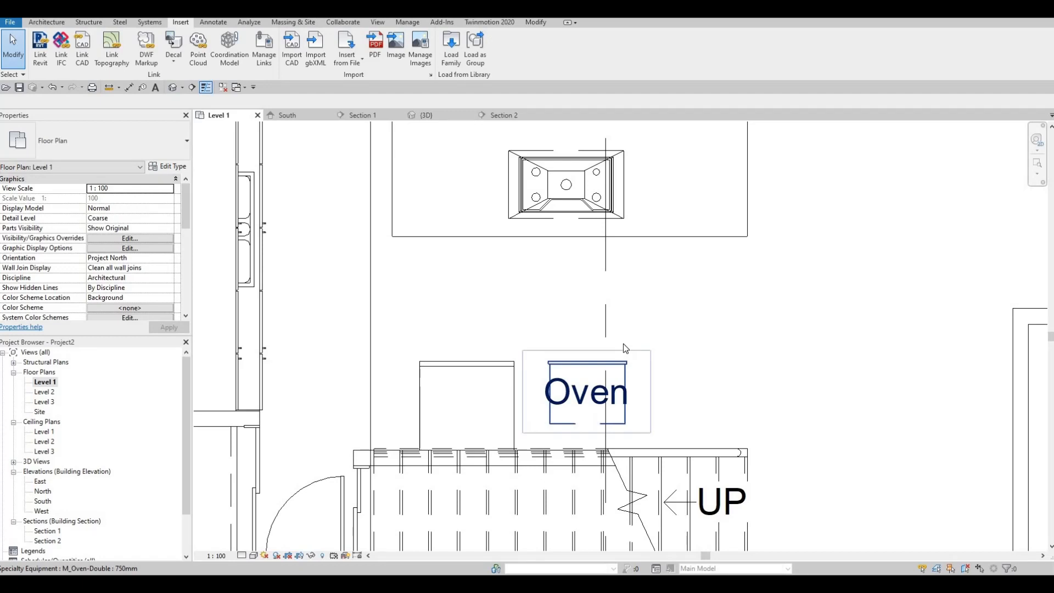
- Place the 750mm microwave beside the double oven on the side away from the refrigerator, rotated so its front lines up with the other appliances
key(c)
key(m)
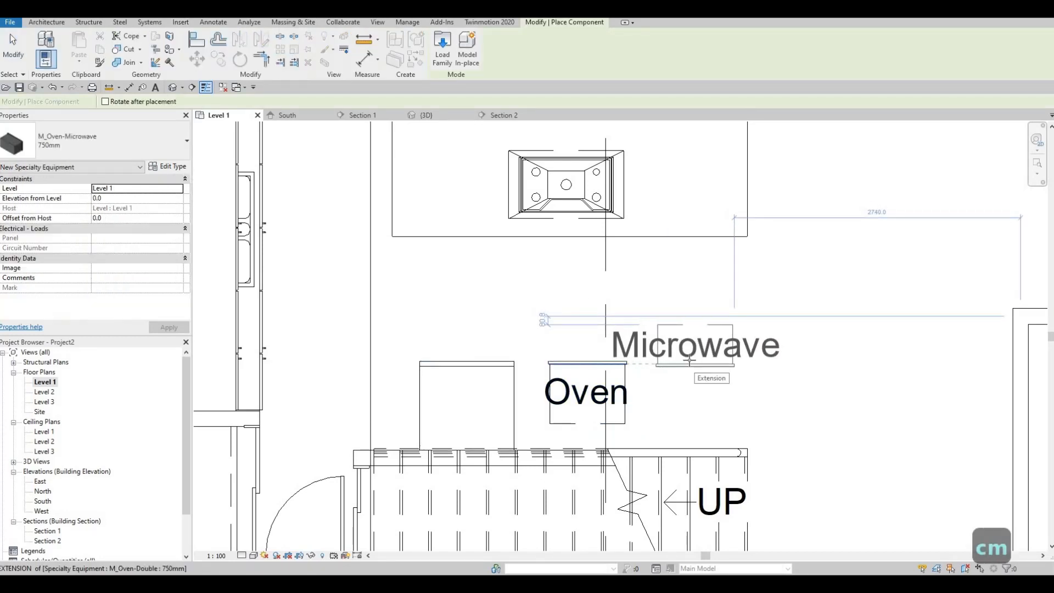
key(space)
key(space)
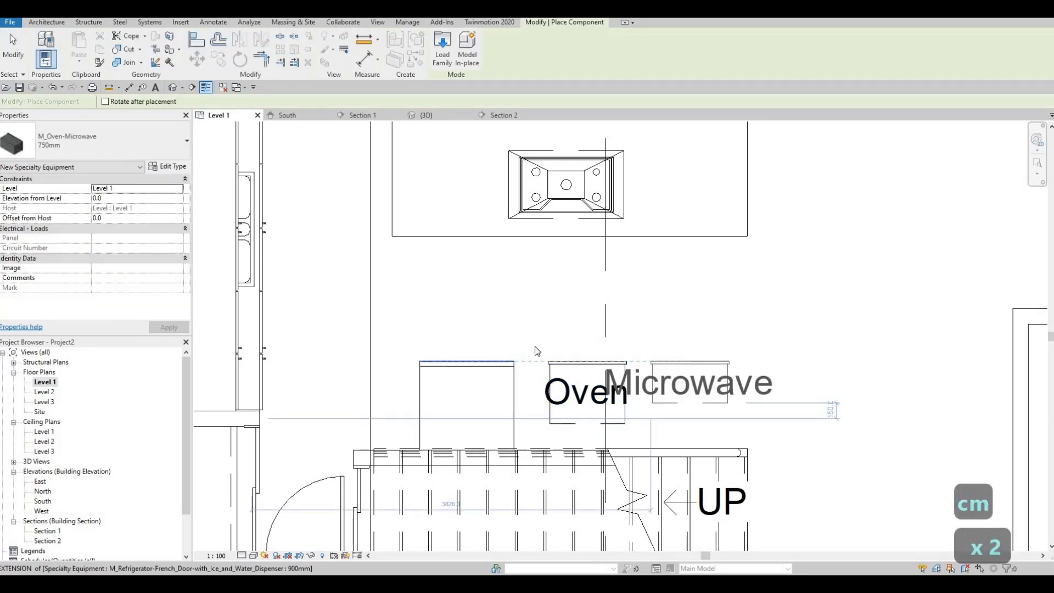
key(Escape)
key(Escape)
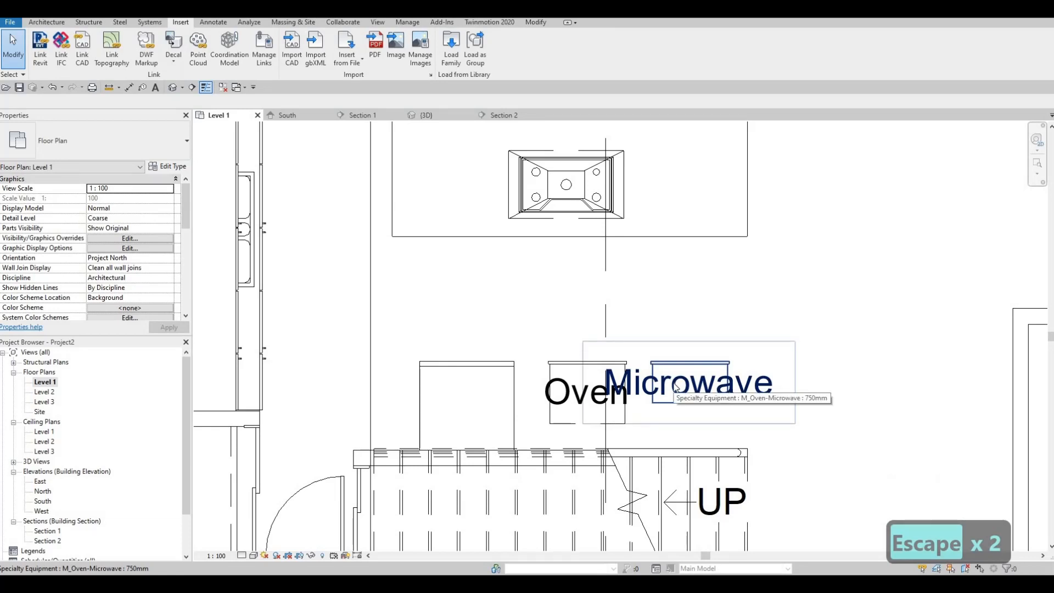
- Turn off Show Label in the microwave's type properties
click(667, 389)
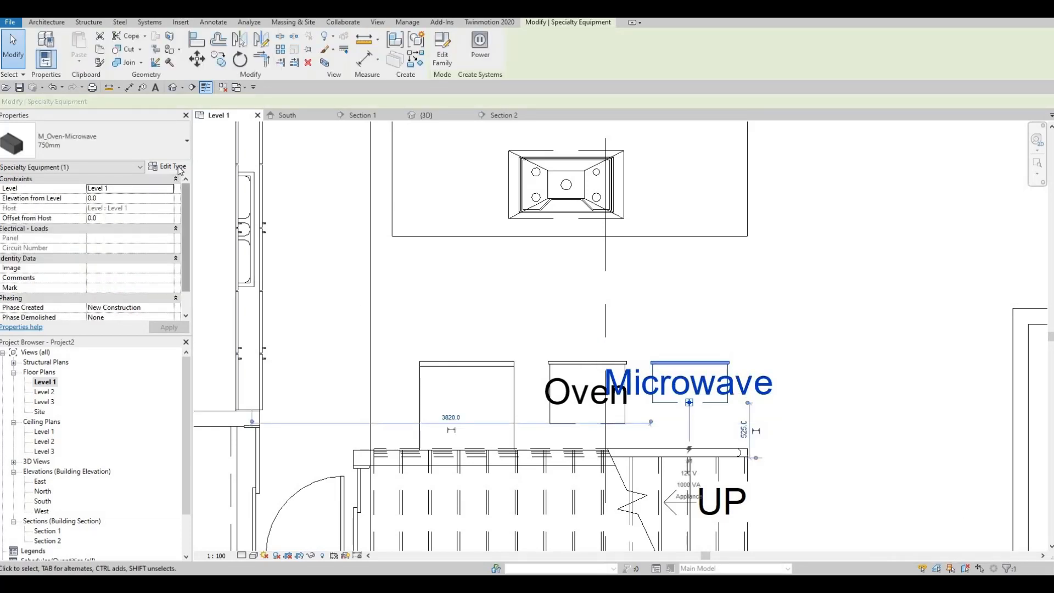
click(531, 208)
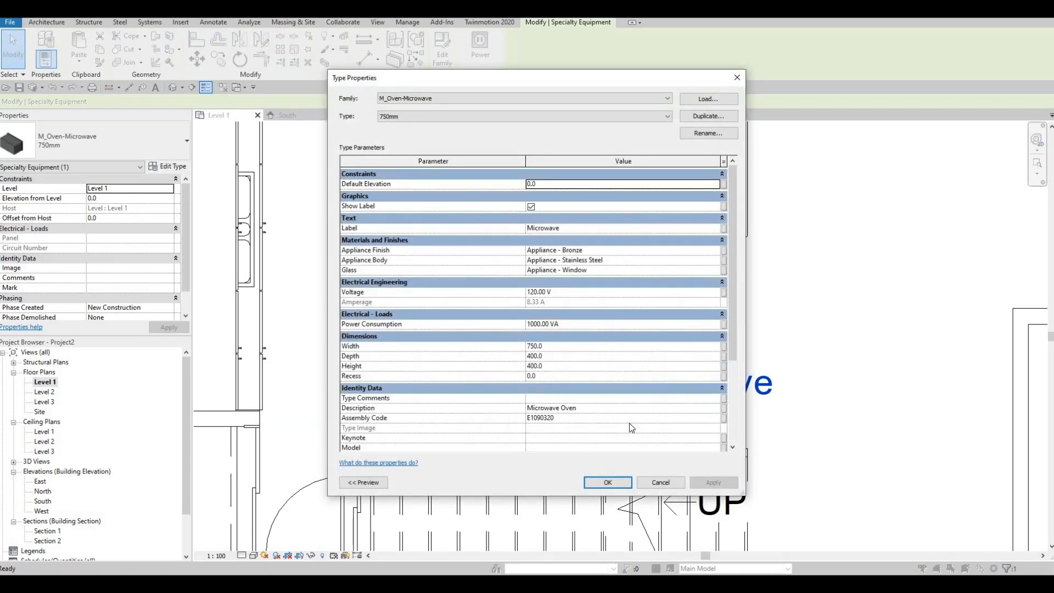
click(608, 482)
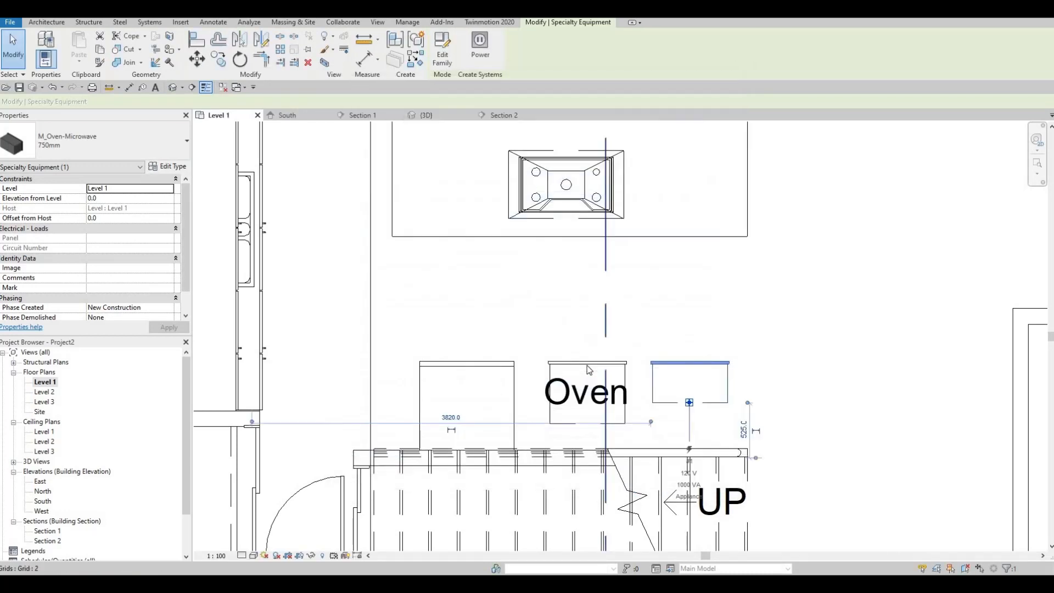
- Turn off Show Label in the double oven's type properties
click(587, 392)
click(169, 167)
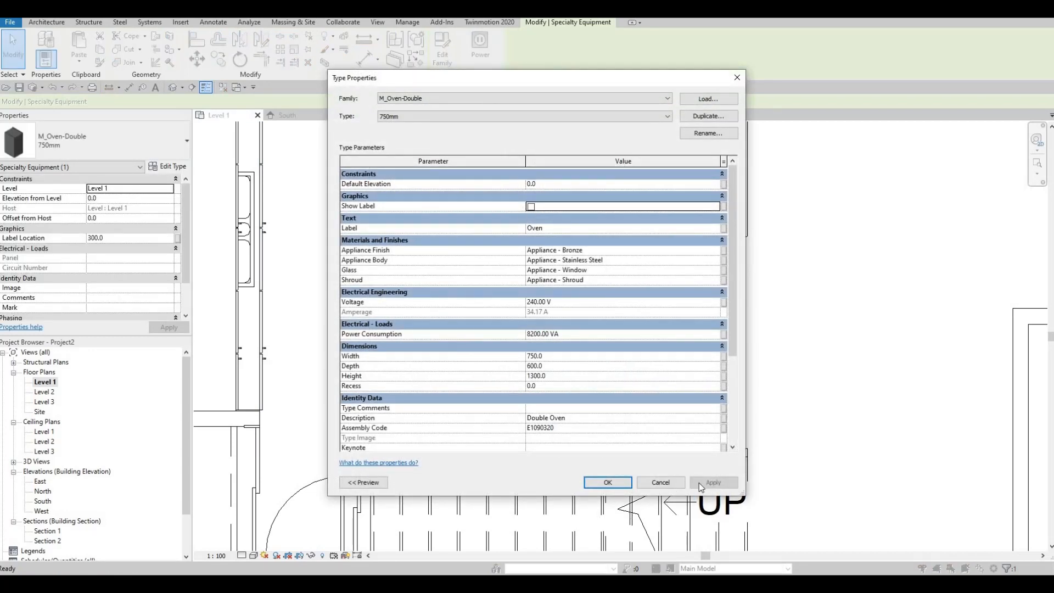
click(608, 482)
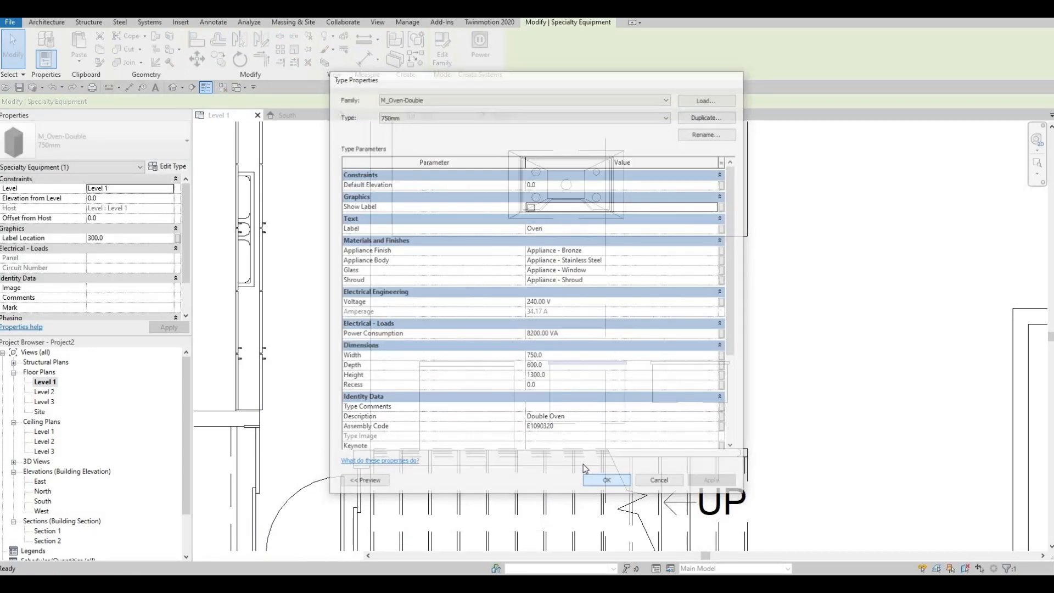
key(Escape)
key(Escape)
- Move the Section 1 line down to just below the island so it faces the appliances along the stairs
scroll(557, 344, down, 4)
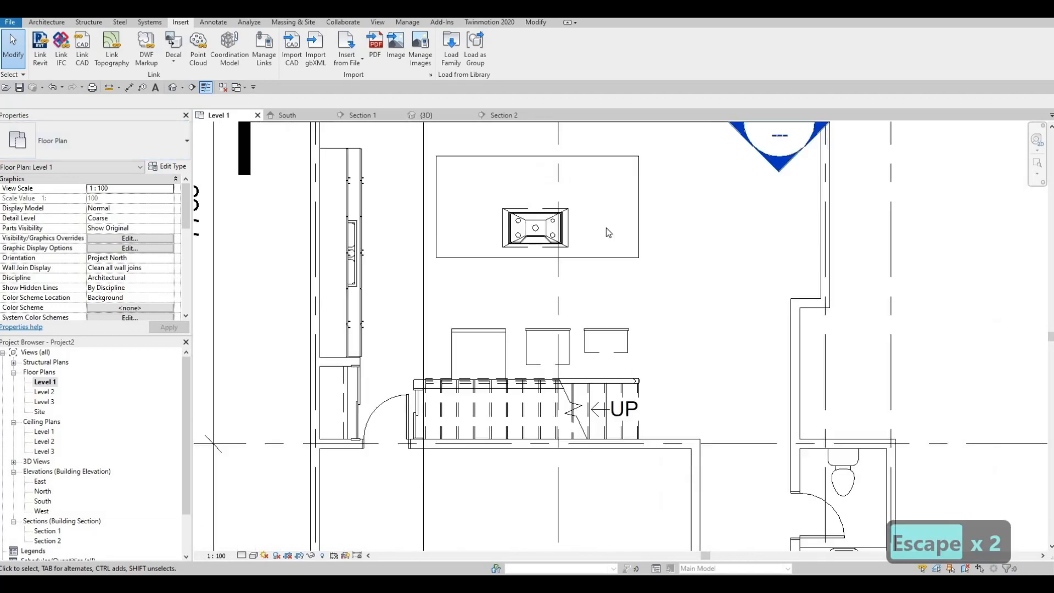
click(609, 222)
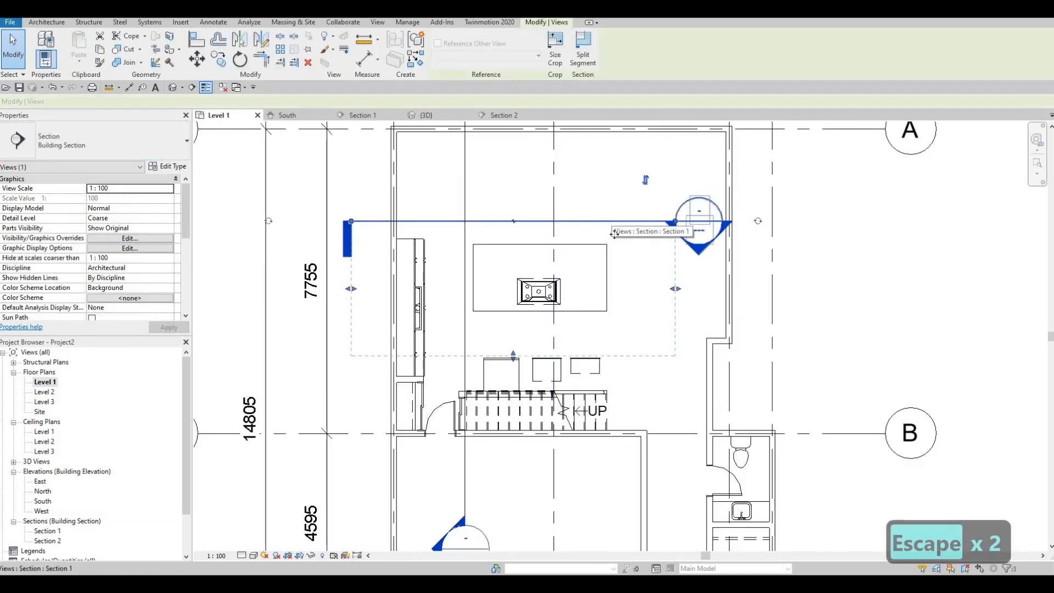
drag(613, 221, 616, 318)
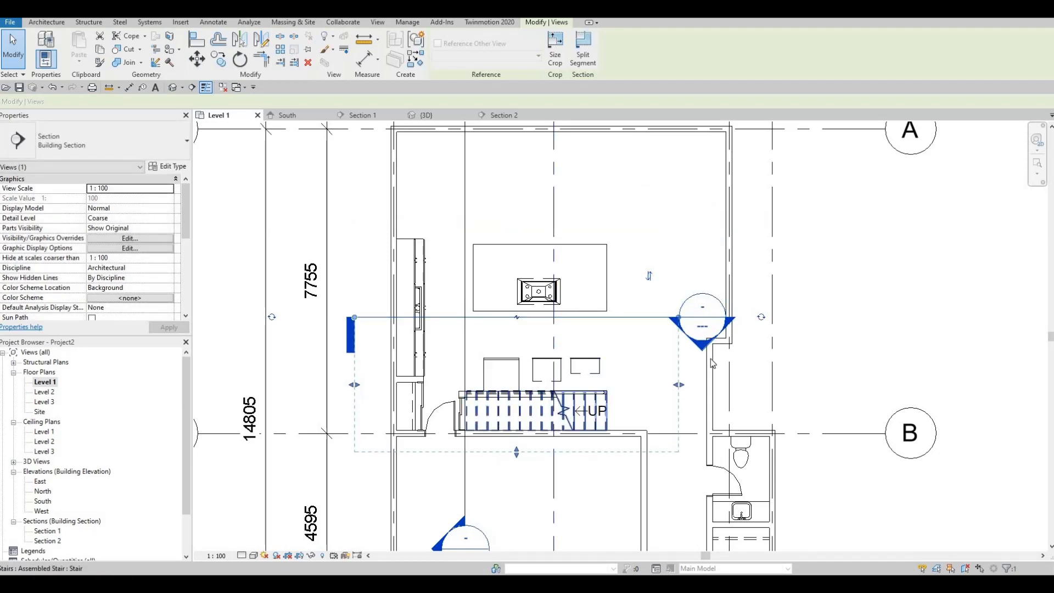
- Shift the refrigerator, double oven and microwave together slightly along the stair wall toward the door
scroll(568, 367, up, 2)
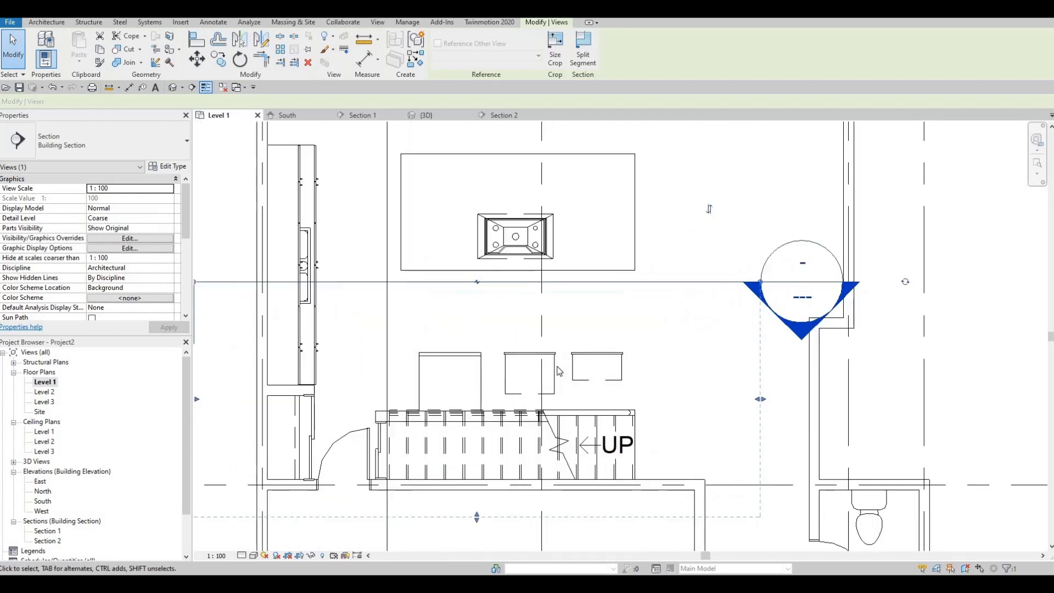
click(481, 376)
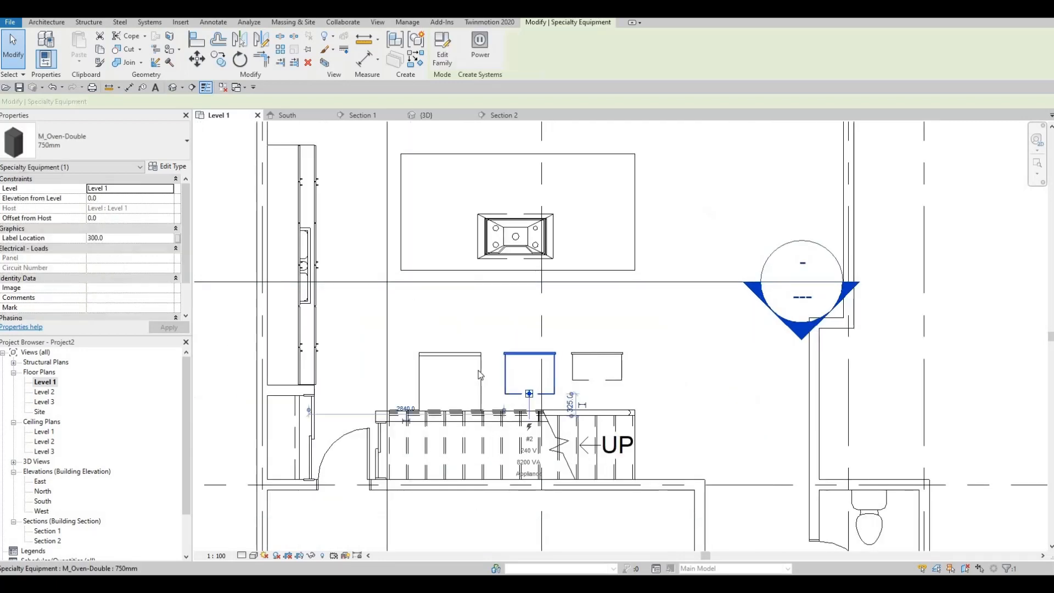
click(576, 374)
ctrl+click(554, 373)
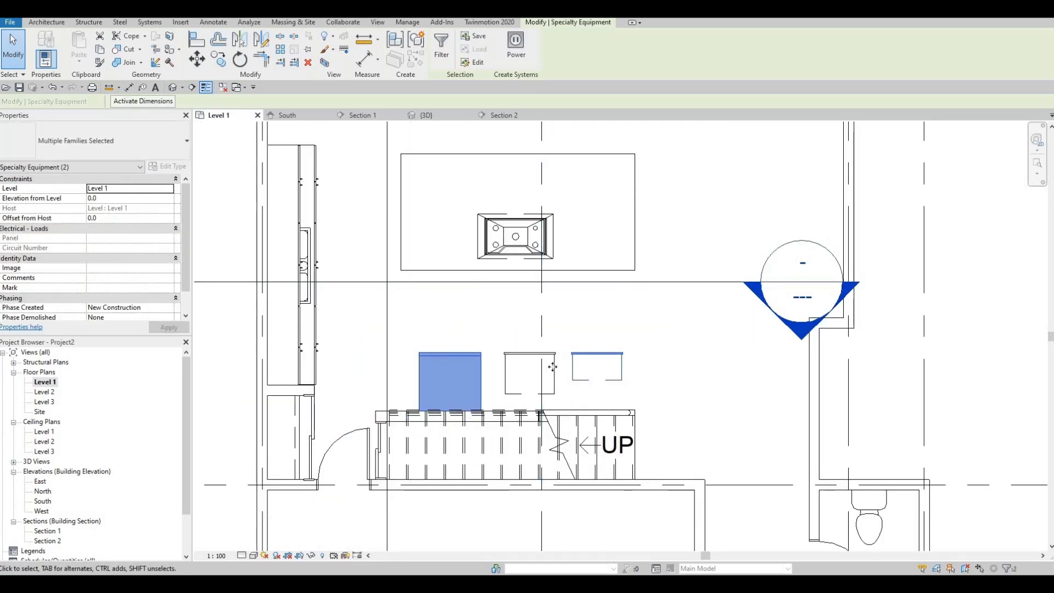
ctrl+click(553, 367)
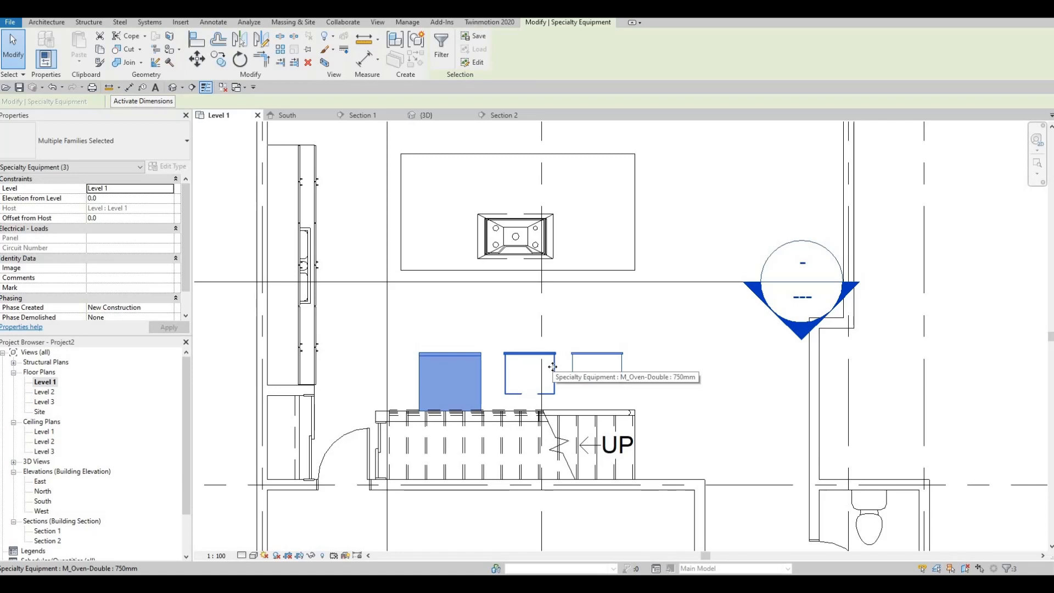
key(Left)
key(Left)
key(Left)
key(Left)
key(Left)
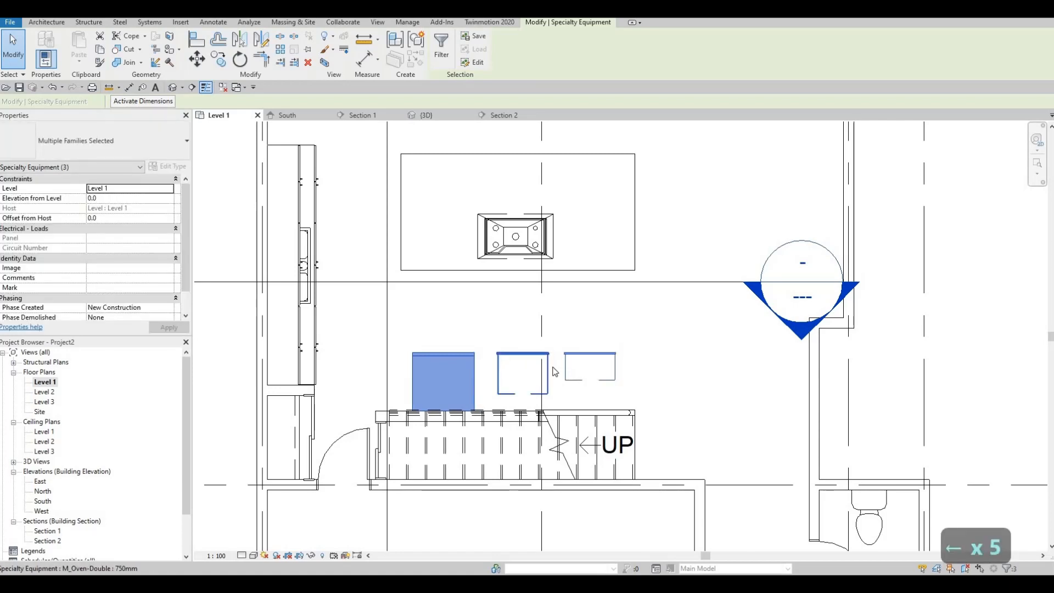
key(Left)
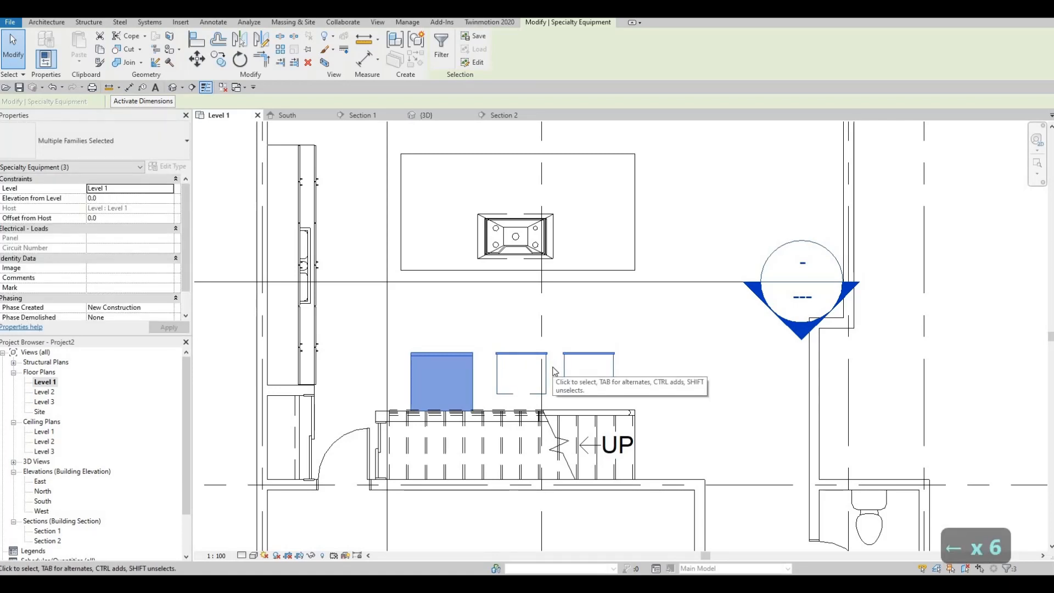
key(Left)
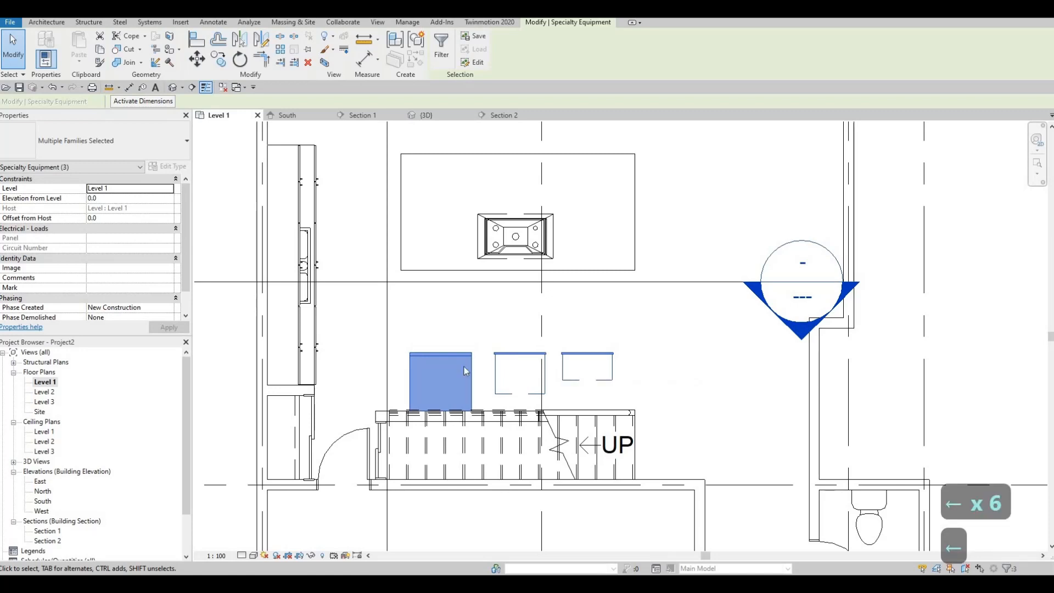
- Nudge the double oven closer to the refrigerator in the Level 1 plan
click(516, 367)
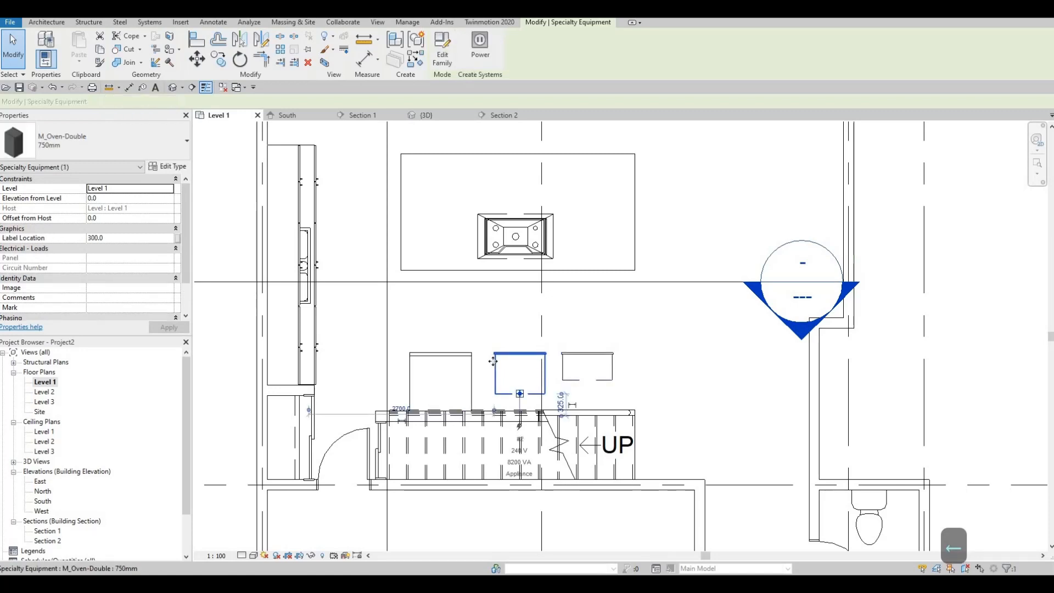
key(Left)
- Nudge the microwave closer to the double oven, and dismiss the save reminder
key(Left)
key(Left)
key(Left)
key(Left)
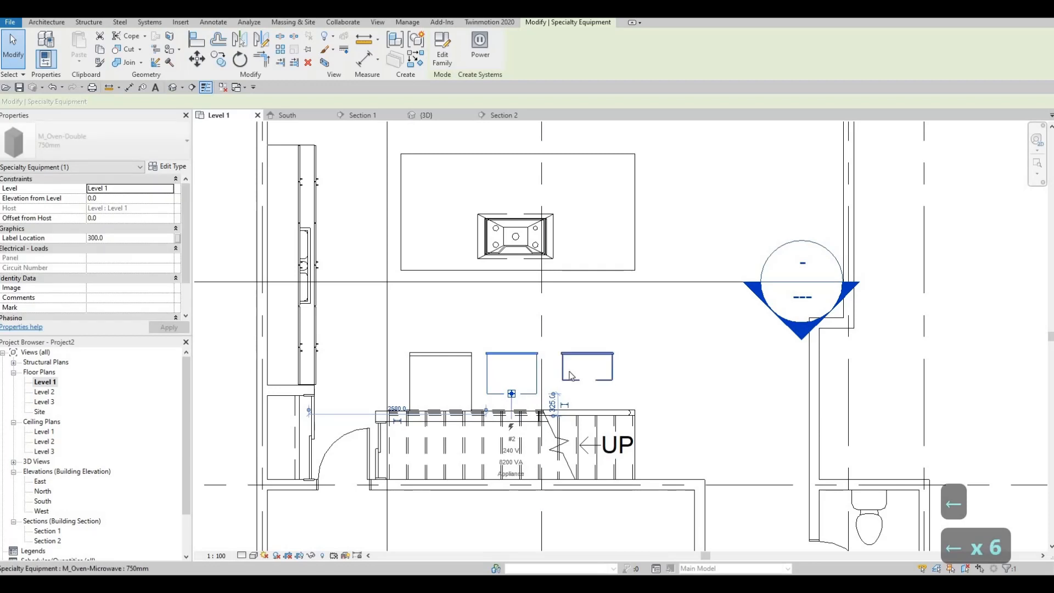
click(591, 375)
key(Left)
key(Left)
key(Left)
key(Left)
key(Left)
key(Left)
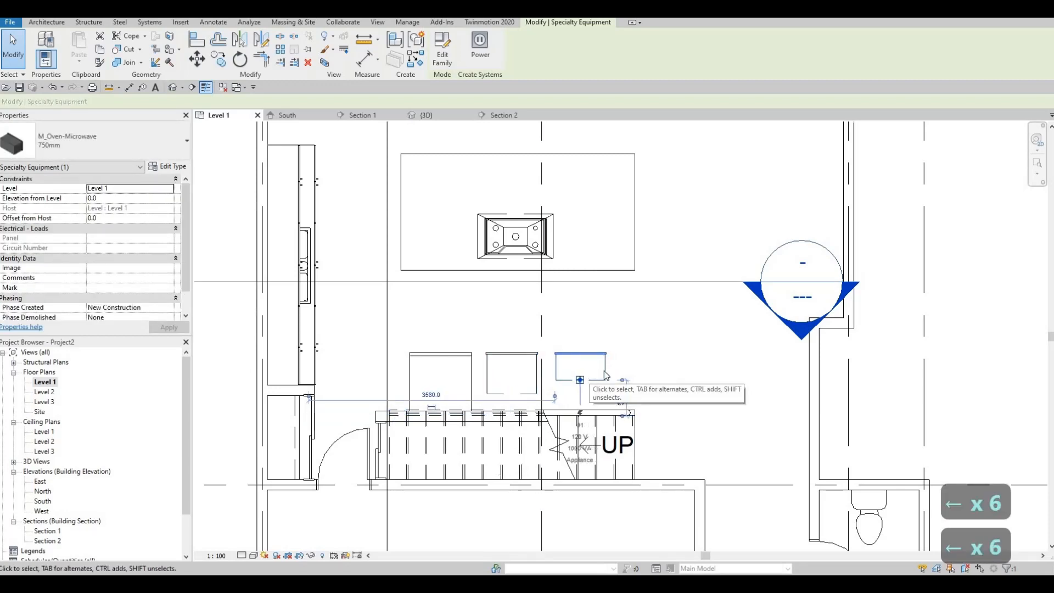
key(Escape)
key(Escape)
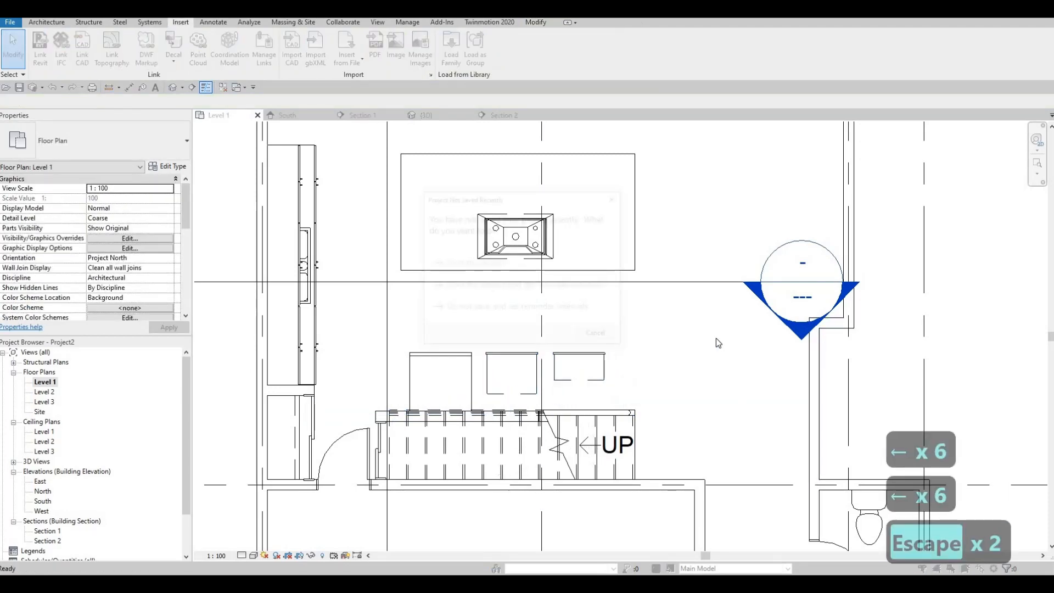
key(Escape)
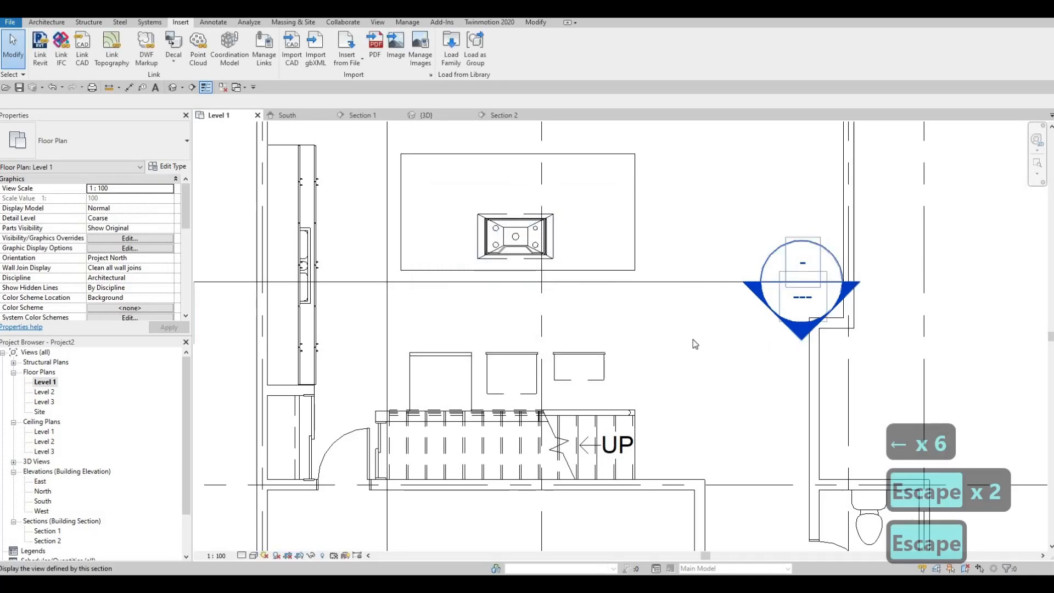
- Open the Section 1 view and shift the refrigerator toward the wall beside the door, leaving a small gap to the wall
scroll(568, 322, up, 3)
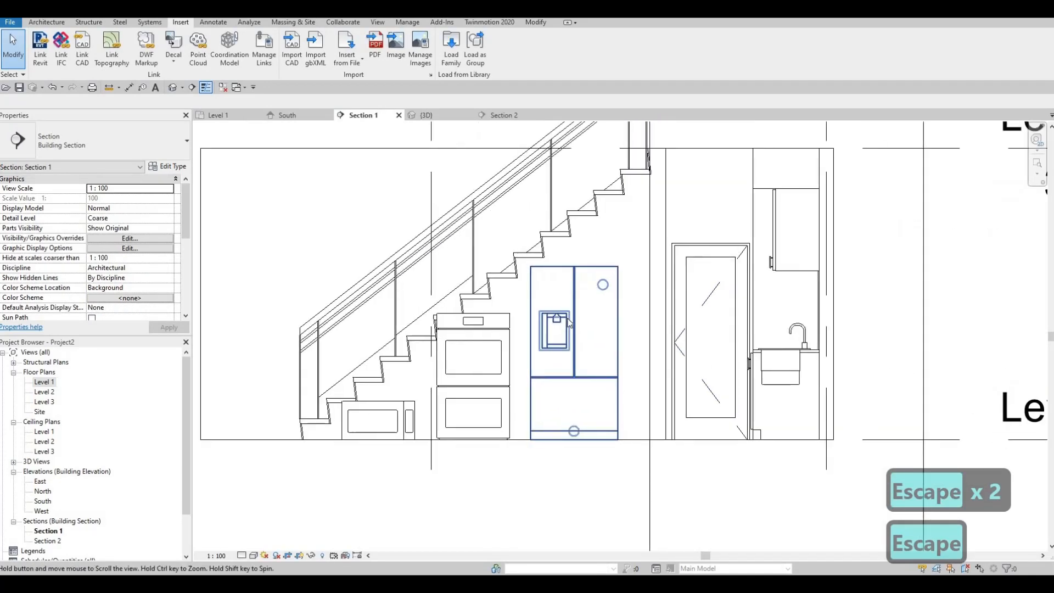
scroll(568, 323, up, 1)
scroll(552, 336, up, 1)
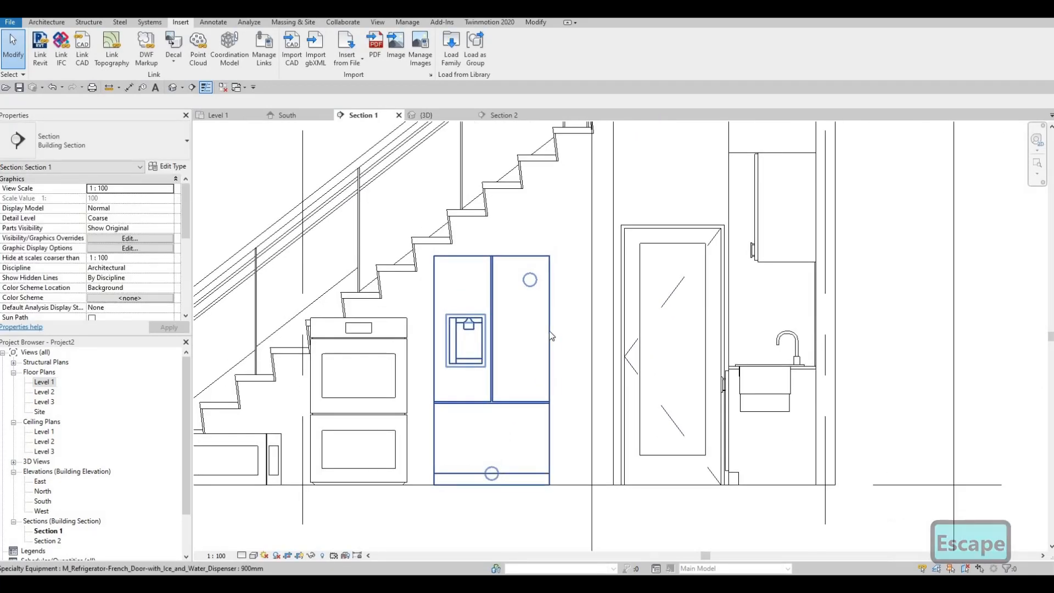
click(552, 336)
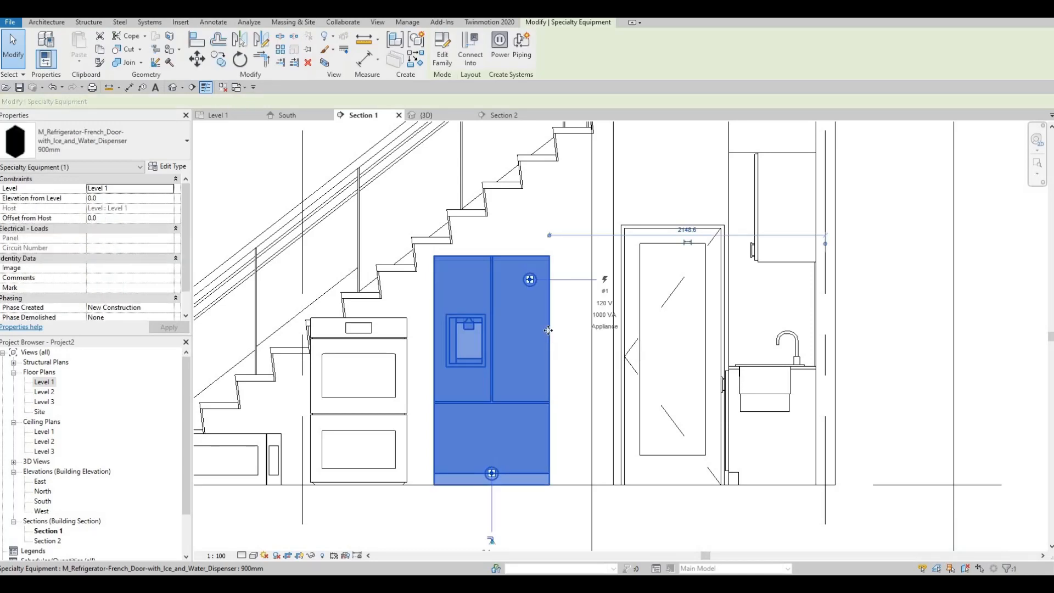
key(Right)
key(Right)
key(Right)
key(Right)
key(Right)
key(Right)
key(Right)
key(Right)
key(Right)
key(Right)
key(Right)
key(Right)
key(Right)
key(Right)
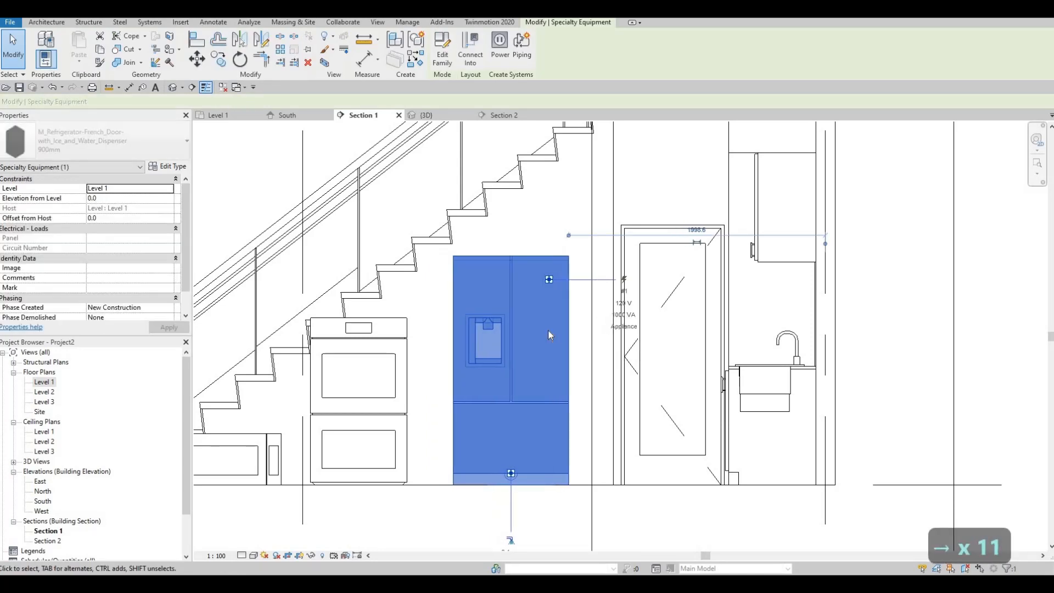
key(Escape)
key(Escape)
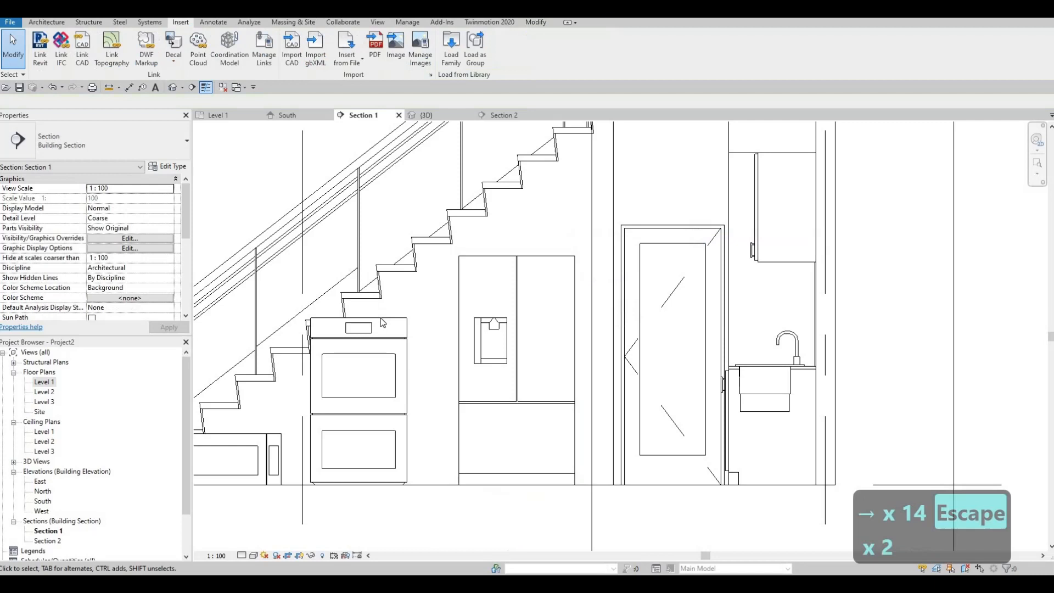
- Shift the double oven toward the refrigerator until it clears the stair steps and only a narrow gap remains between the two
click(403, 347)
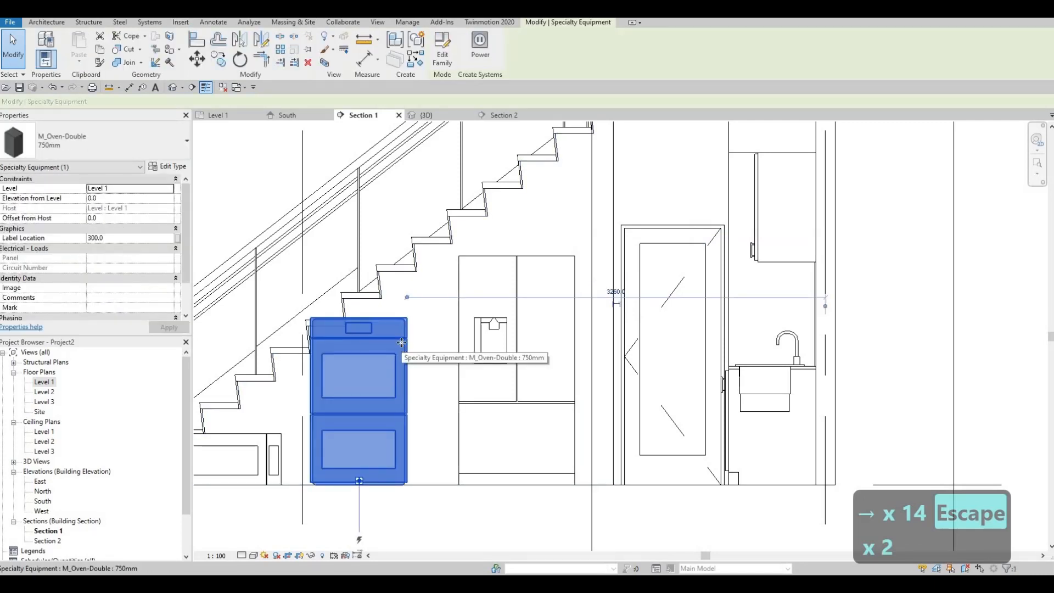
key(Right)
key(Right)
key(Right)
key(Right)
key(Right)
key(Right)
key(Right)
key(Right)
key(Right)
key(Right)
key(Right)
key(Right)
key(Right)
key(Right)
key(Right)
key(Right)
key(Right)
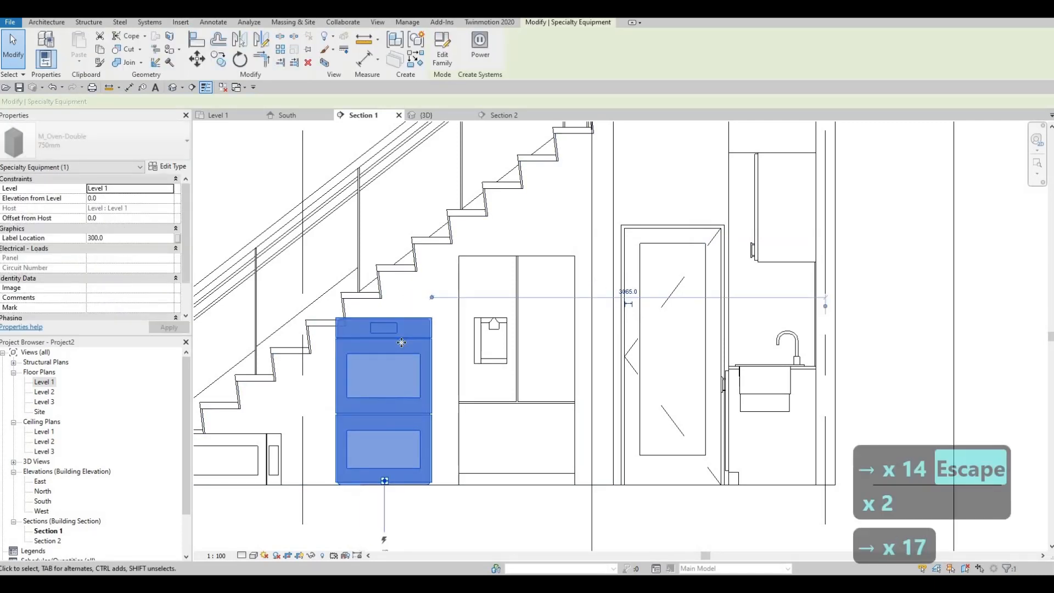
key(Right)
key(Right)
key(Right)
key(Right)
key(Right)
key(Right)
key(Right)
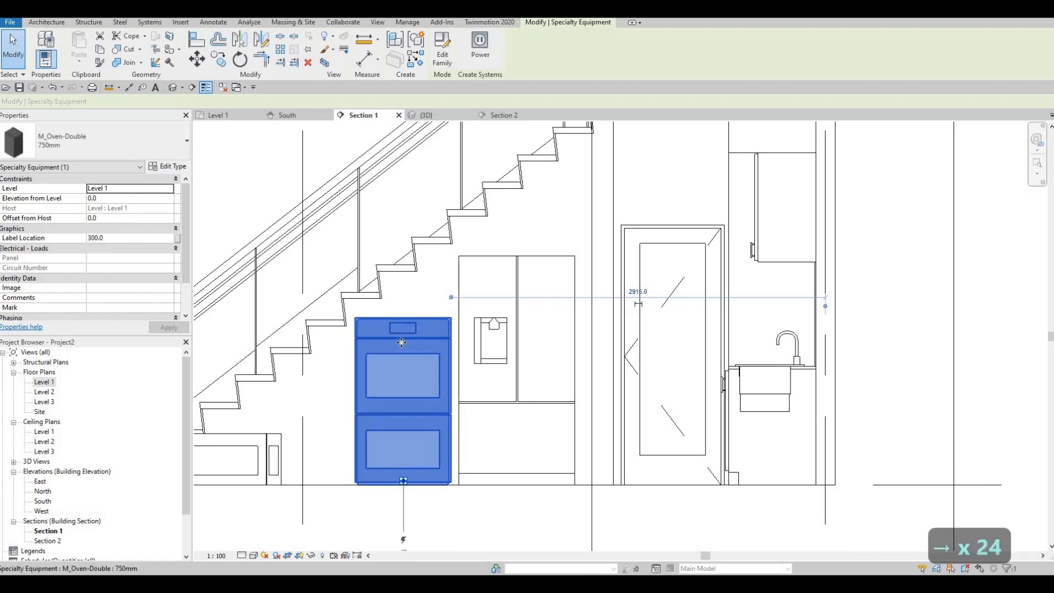
- Delete the microwave standing on the floor under the lower stair steps in the Section 1 view
key(Escape)
middle_drag(280, 441, 357, 384)
click(308, 417)
scroll(305, 405, up, 3)
scroll(357, 370, down, 3)
scroll(357, 372, up, 3)
scroll(357, 384, down, 2)
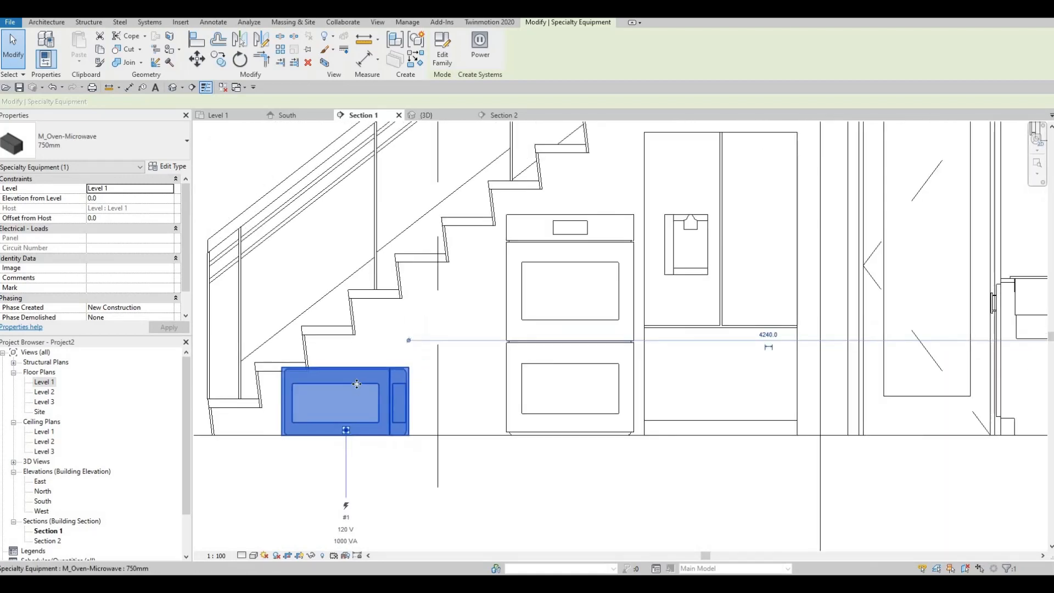
scroll(357, 384, down, 2)
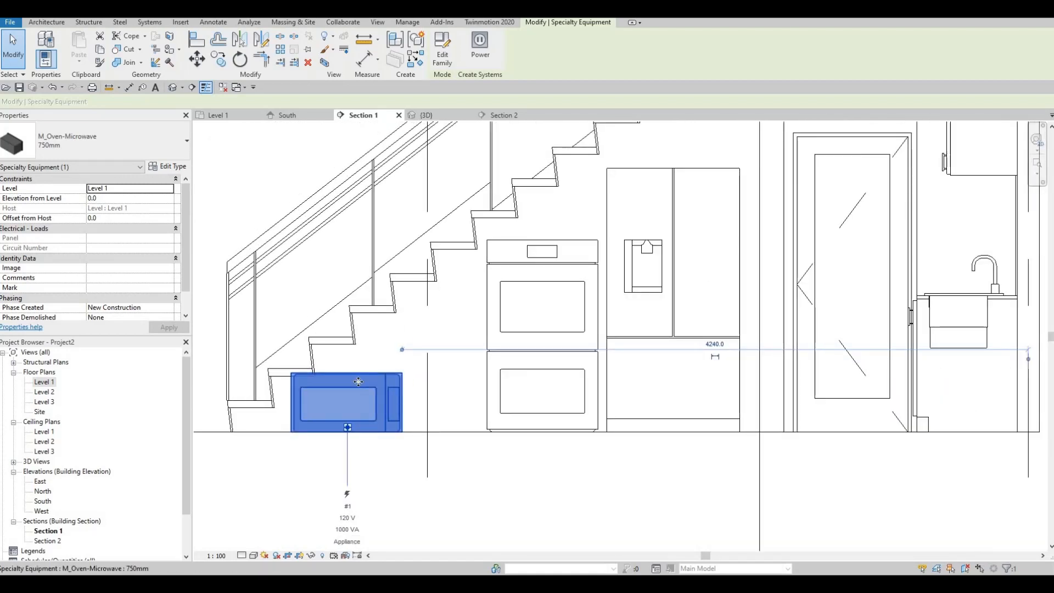
scroll(358, 382, down, 2)
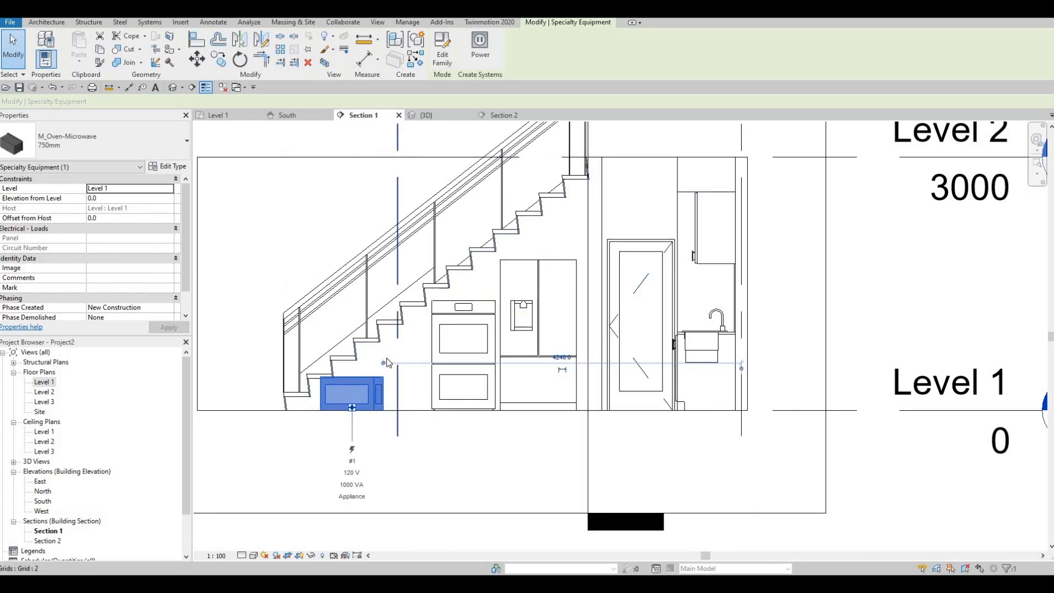
key(Delete)
scroll(515, 312, up, 3)
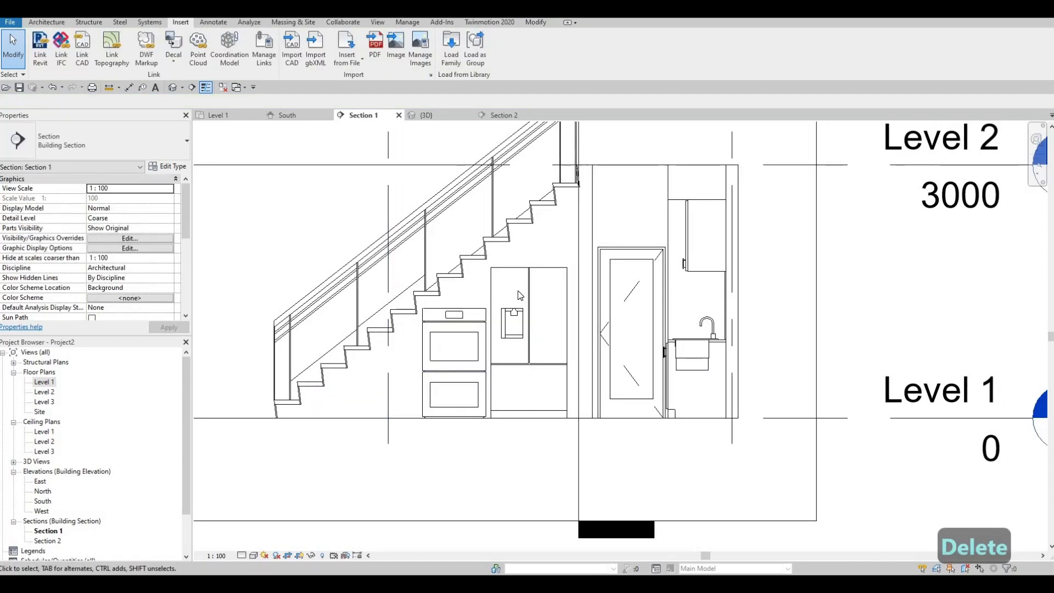
key(Escape)
scroll(515, 311, down, 3)
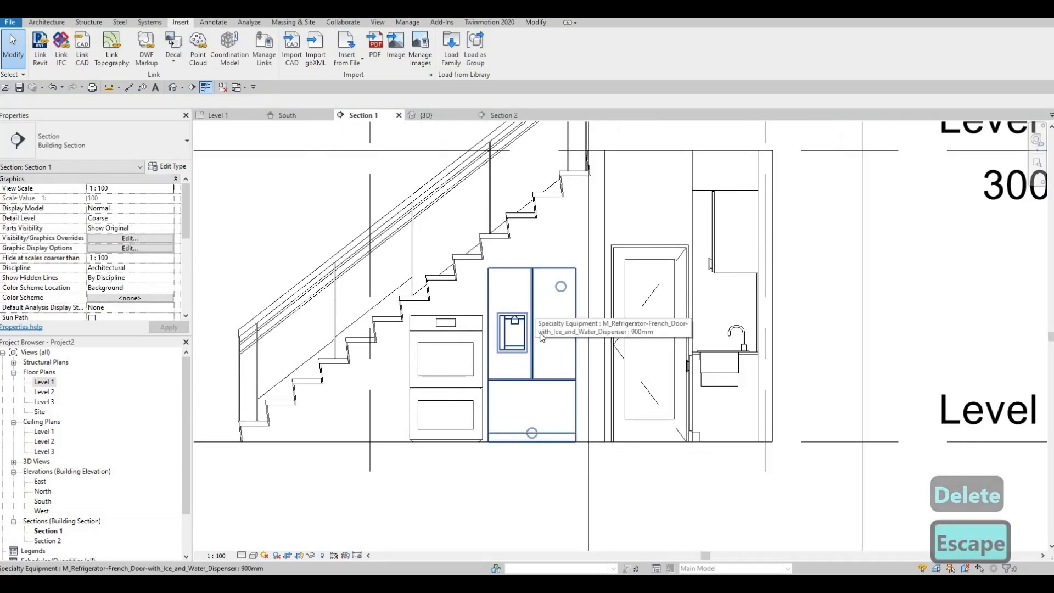
scroll(539, 332, down, 1)
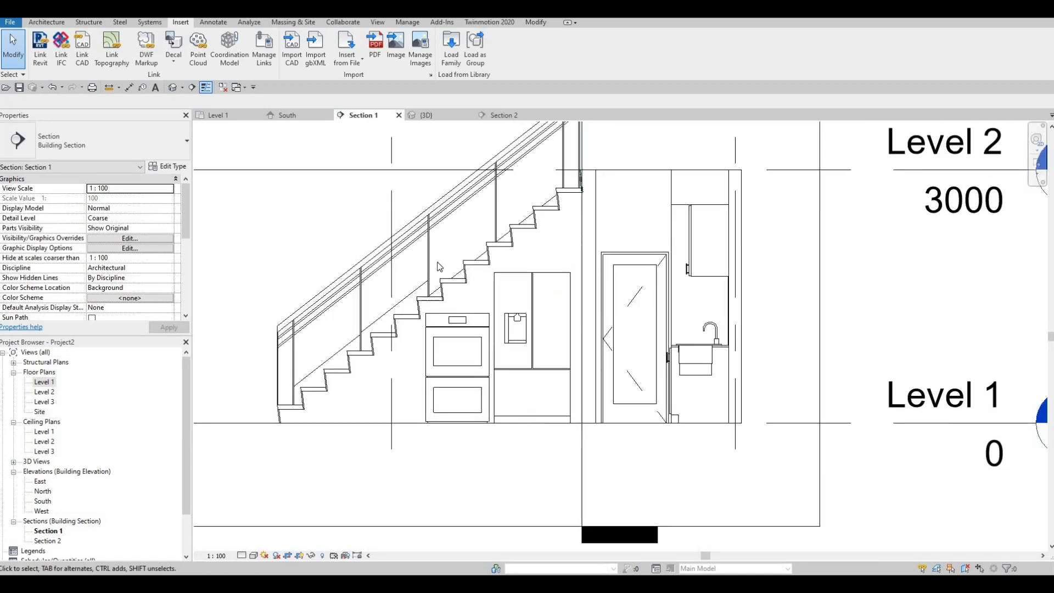
- Create an in-place component in the Generic Models category, accepting the suggested name
click(44, 26)
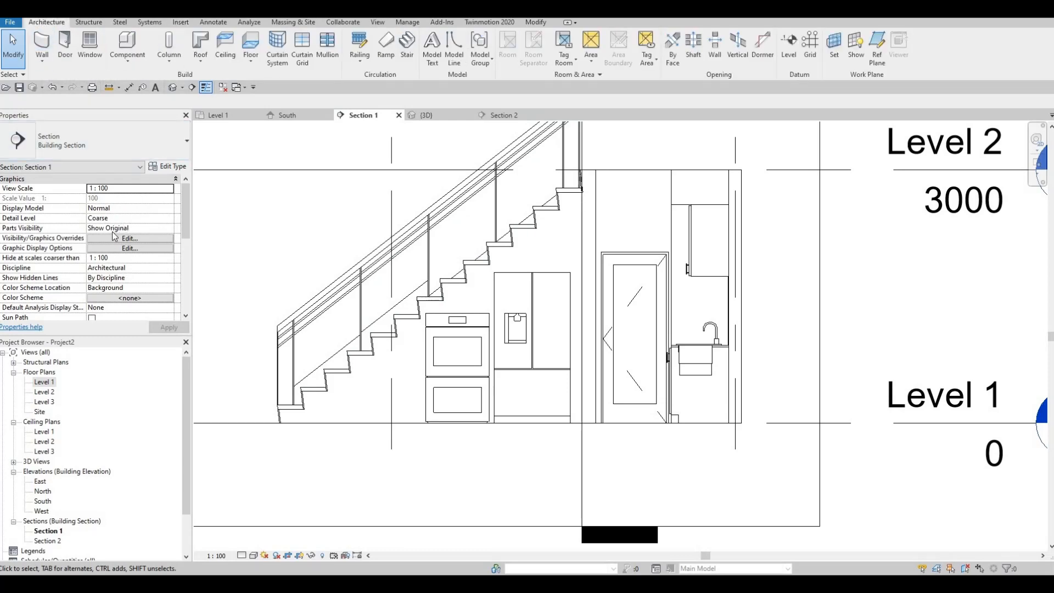
click(119, 64)
click(133, 106)
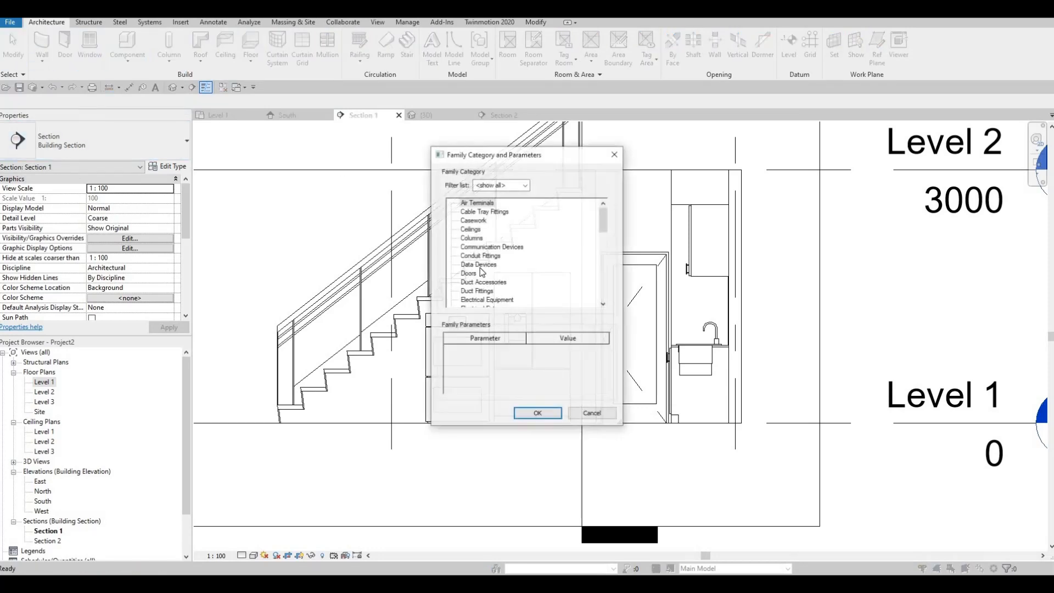
scroll(477, 295, down, 3)
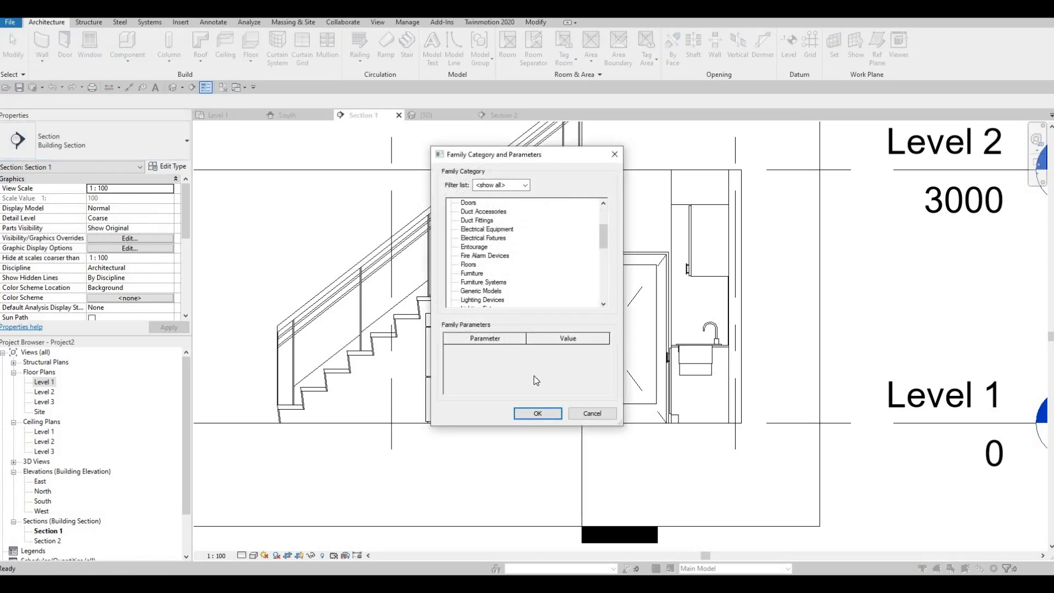
click(529, 414)
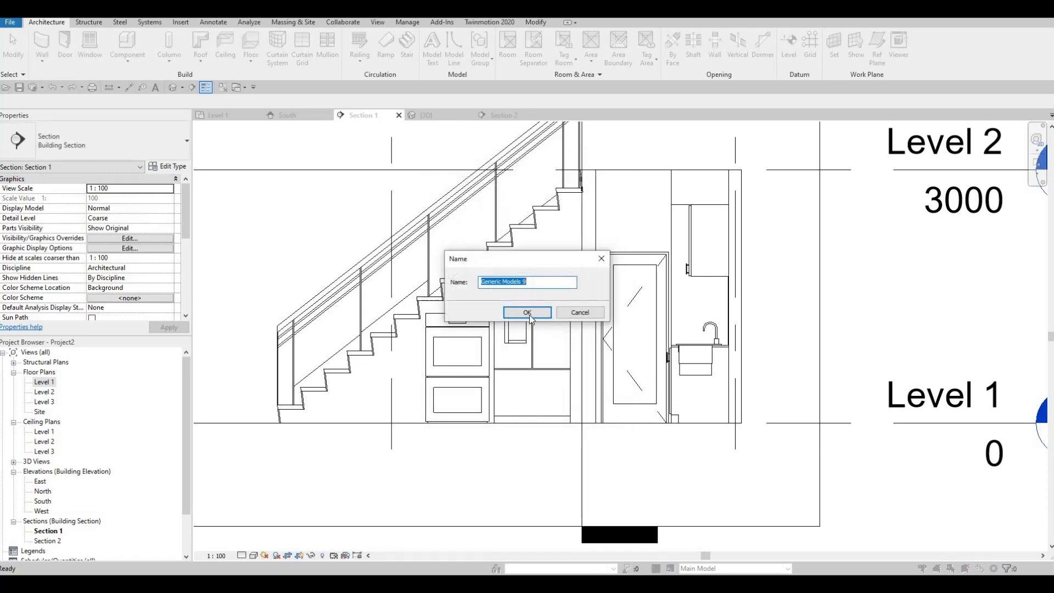
click(526, 312)
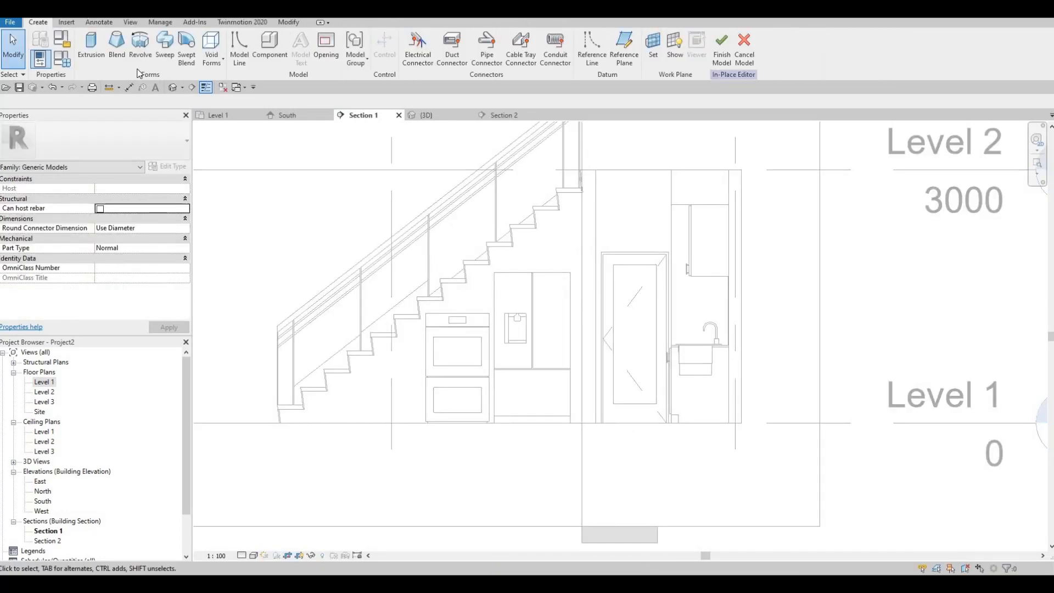
- Start a solid extrusion, picking the interior wall face beneath the stairs as its work plane
click(93, 48)
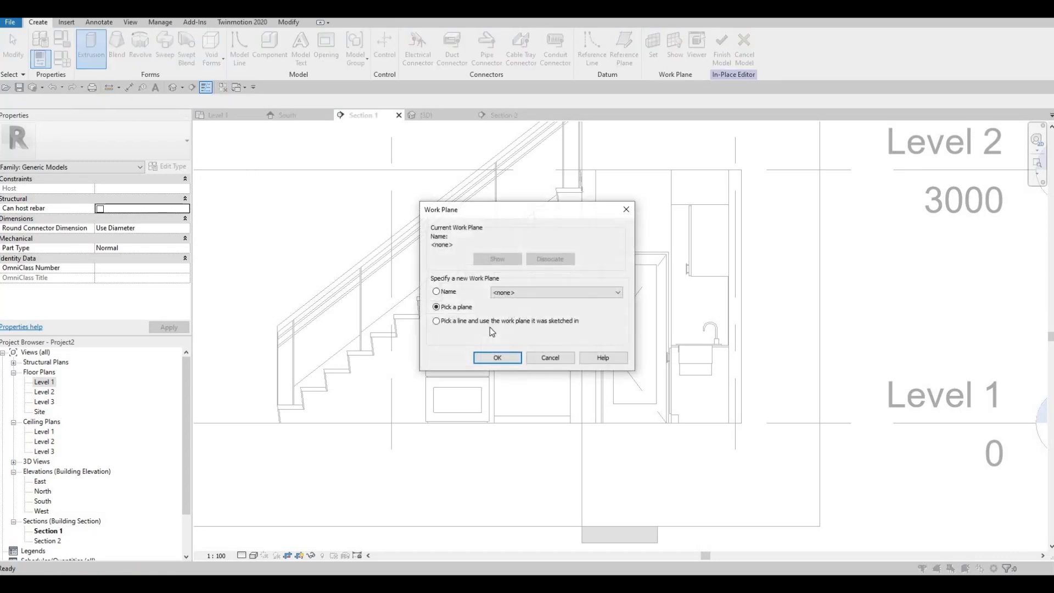
click(500, 358)
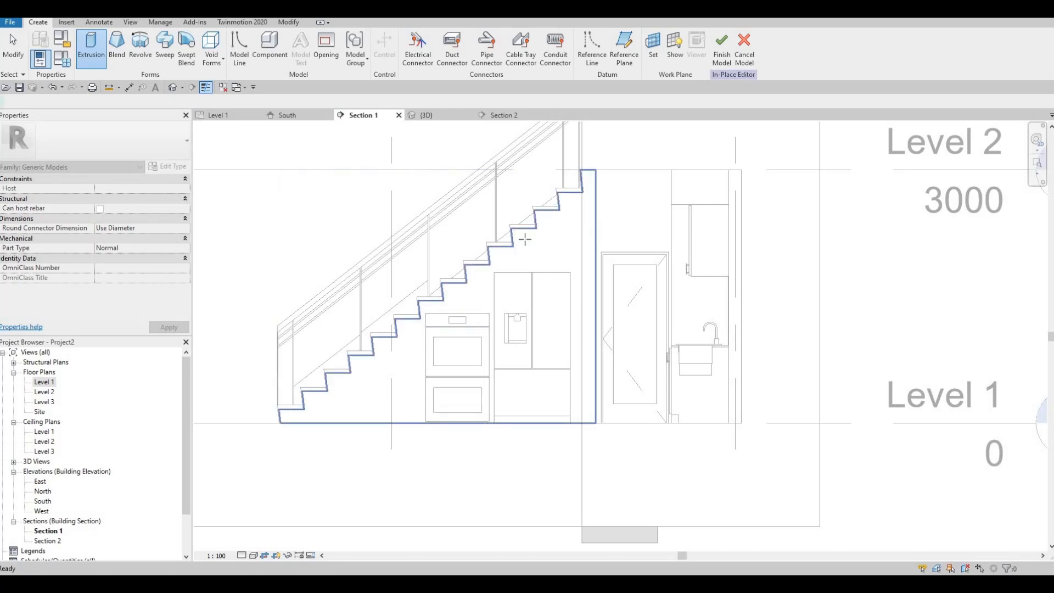
click(597, 239)
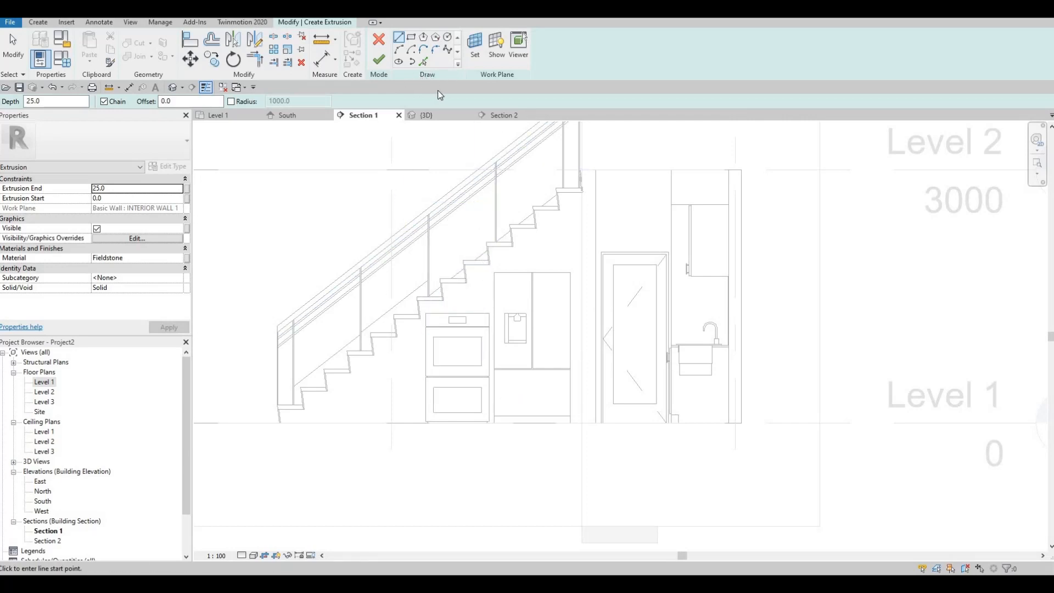
- Sketch a rectangle about 900 by 1785 mm around the refrigerator's outline, from its base corner nearest the door to the opposite upper corner
click(400, 62)
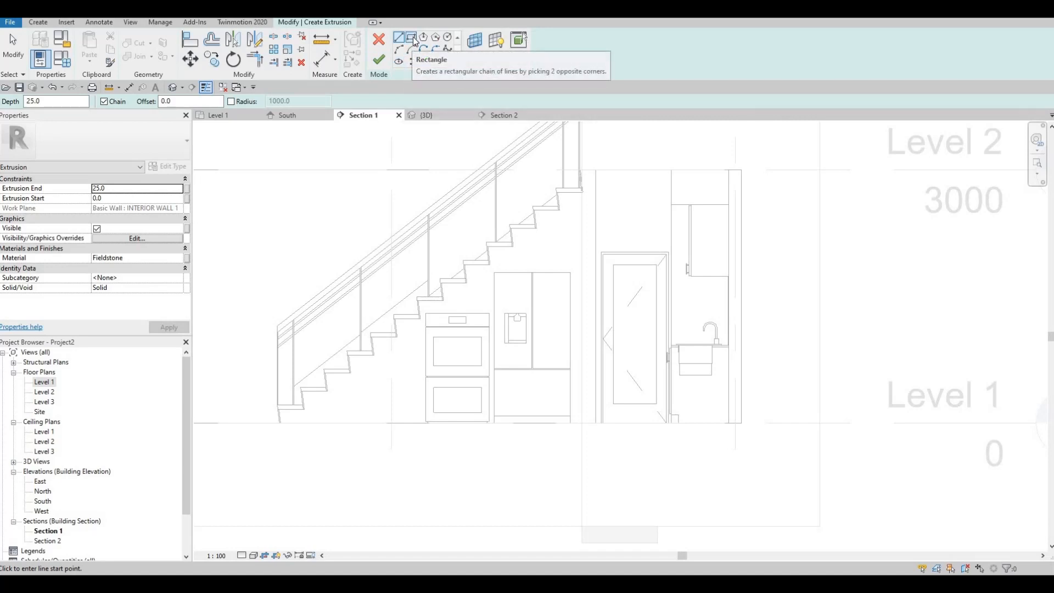
click(413, 37)
scroll(565, 320, up, 2)
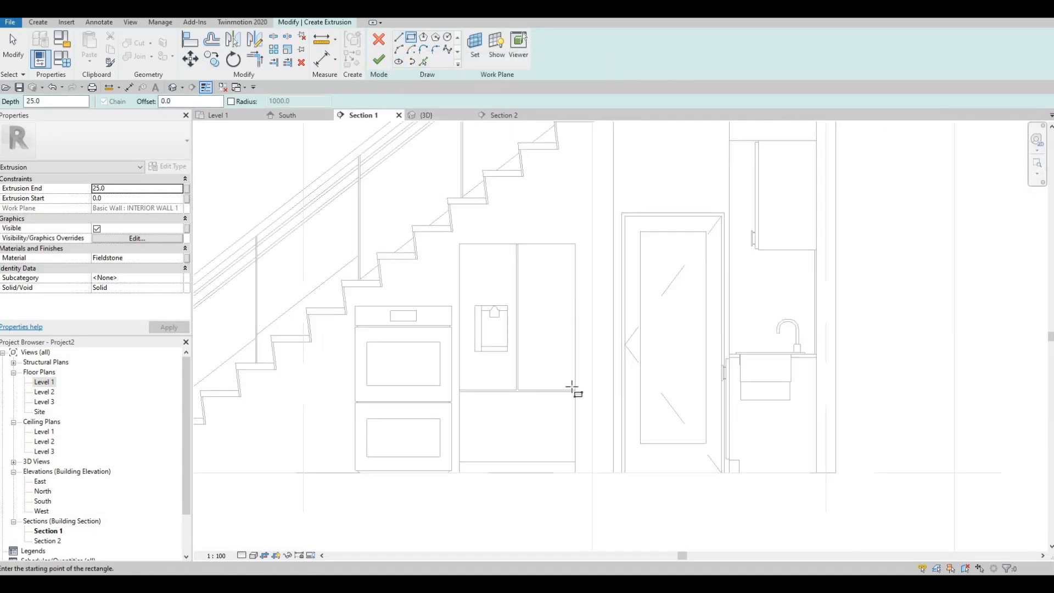
scroll(574, 415, down, 2)
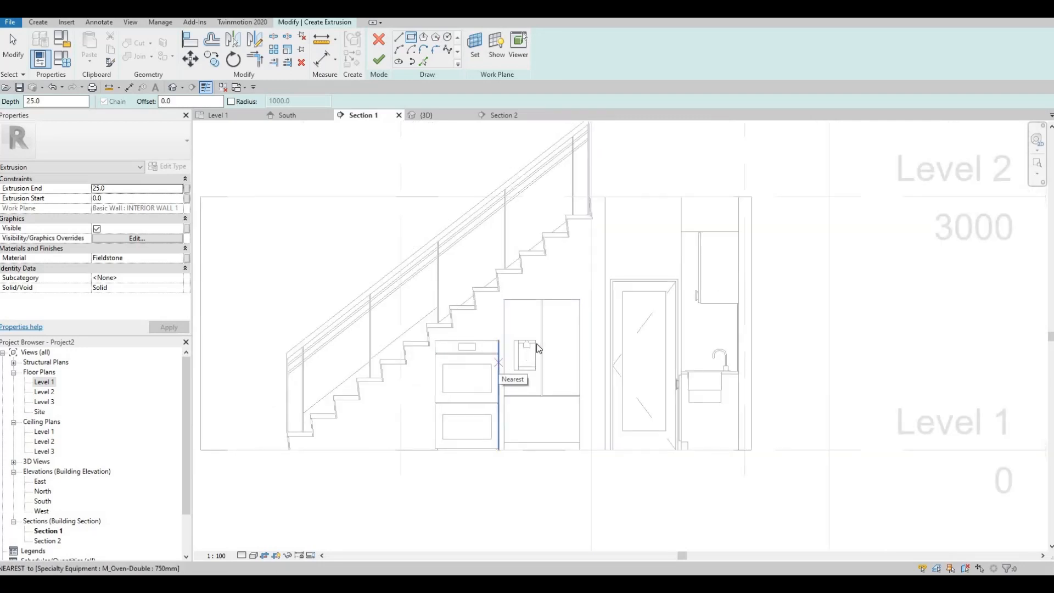
key(Escape)
key(Escape)
key(Escape)
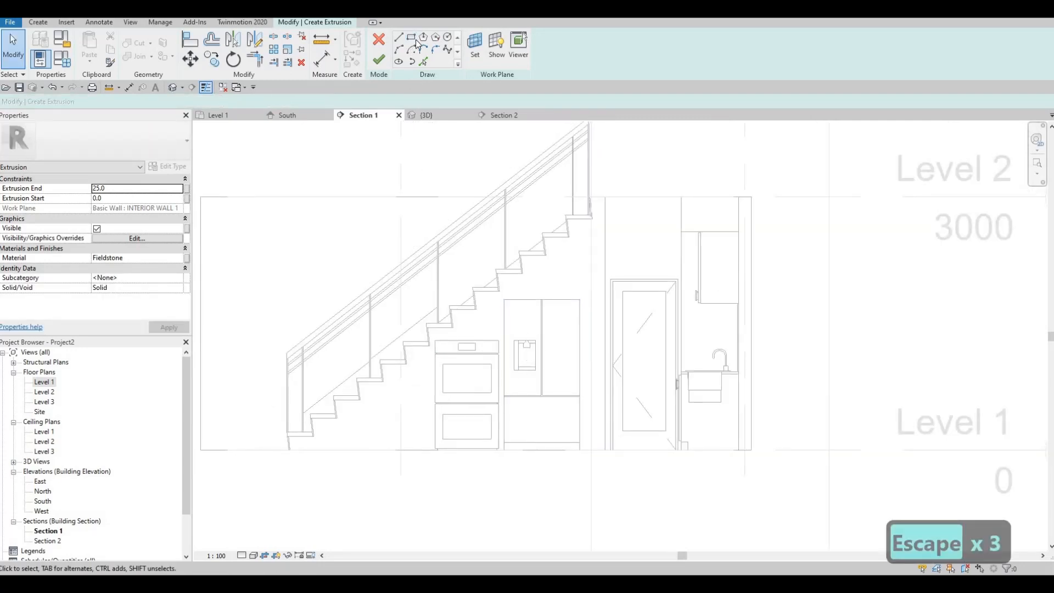
scroll(582, 474, up, 2)
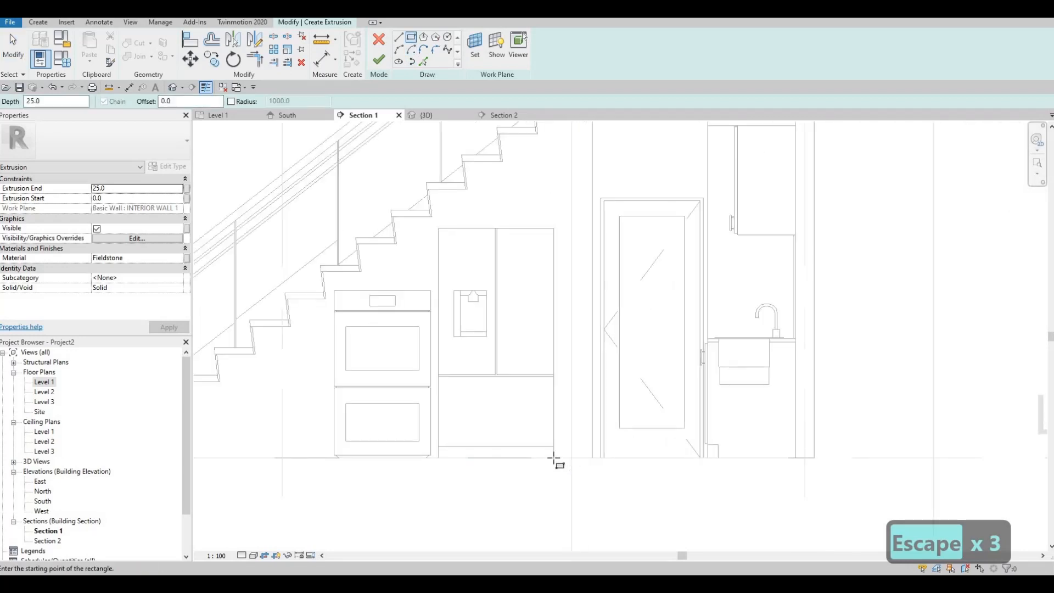
click(553, 457)
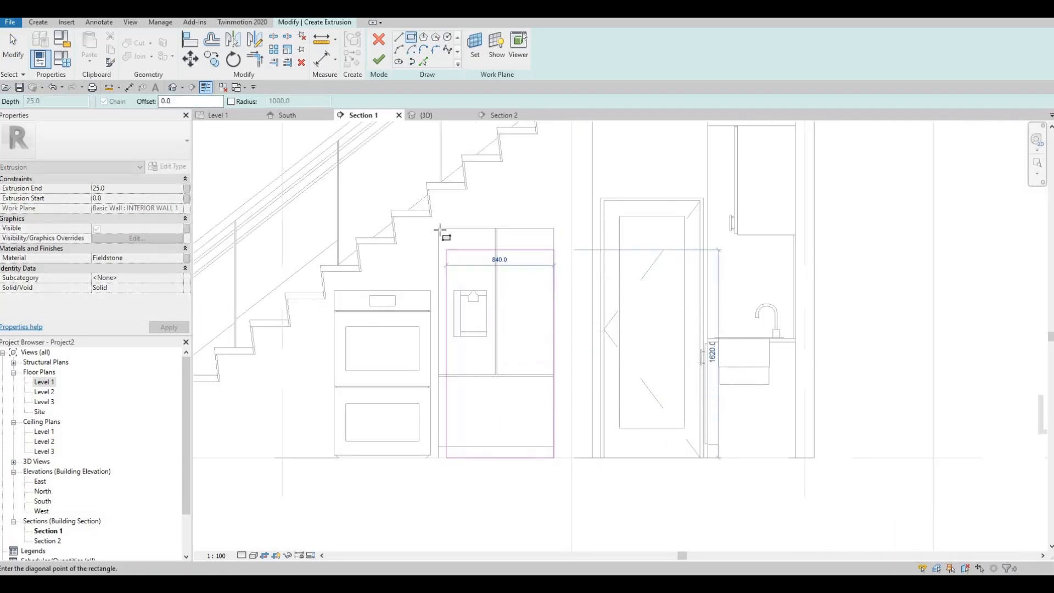
click(437, 426)
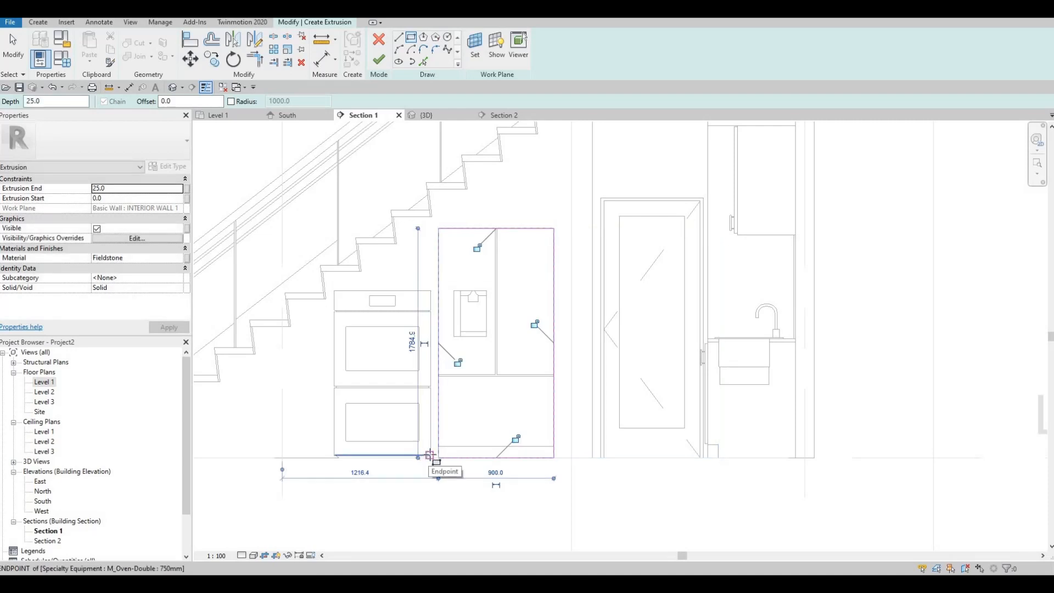
- Sketch a second rectangle around the double oven's outline, about 744 mm wide and 1281 mm high
click(430, 455)
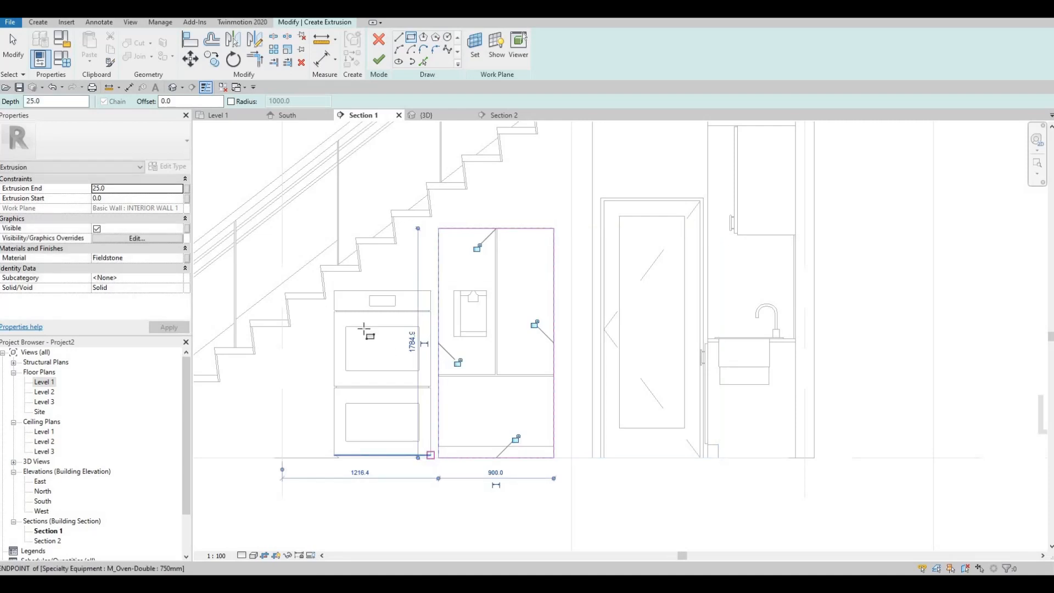
click(336, 291)
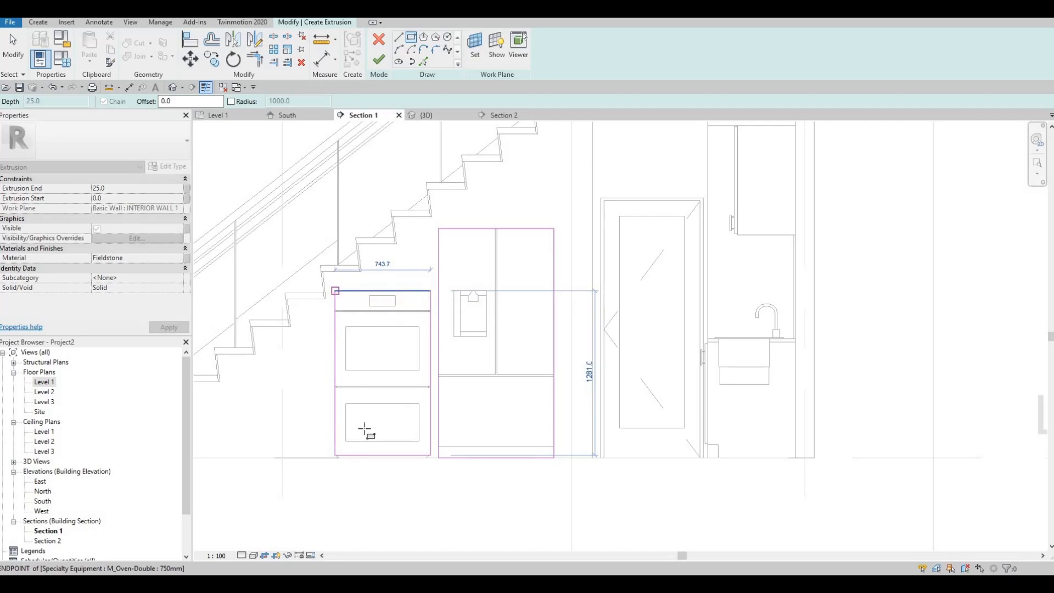
key(Escape)
key(Escape)
scroll(418, 379, down, 2)
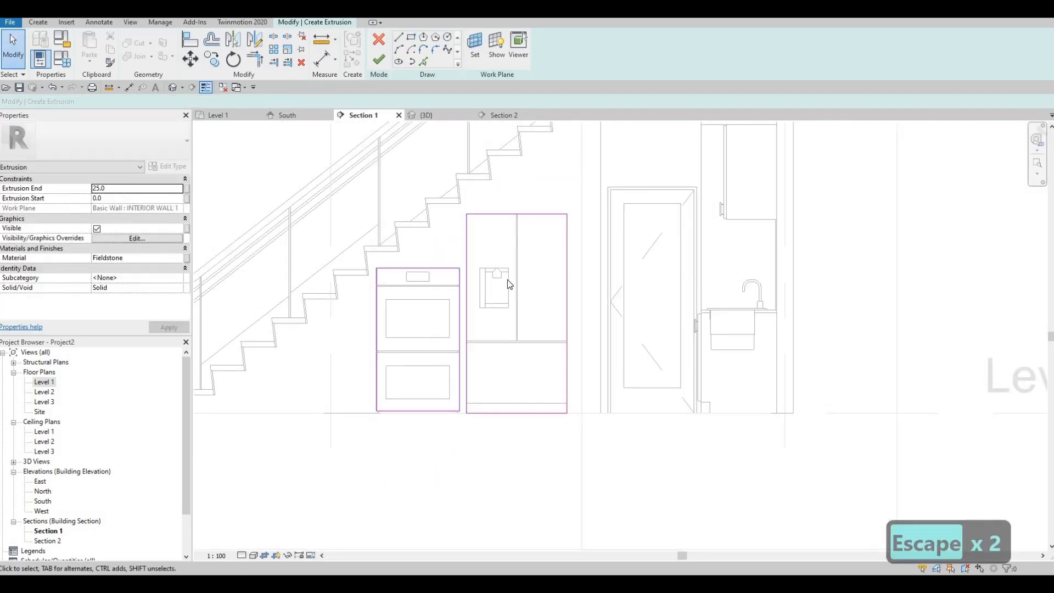
- Sketch a sloped line about 1960 mm long at about 38° just beneath the stair steps, starting beside the double oven
middle_drag(594, 311, 569, 324)
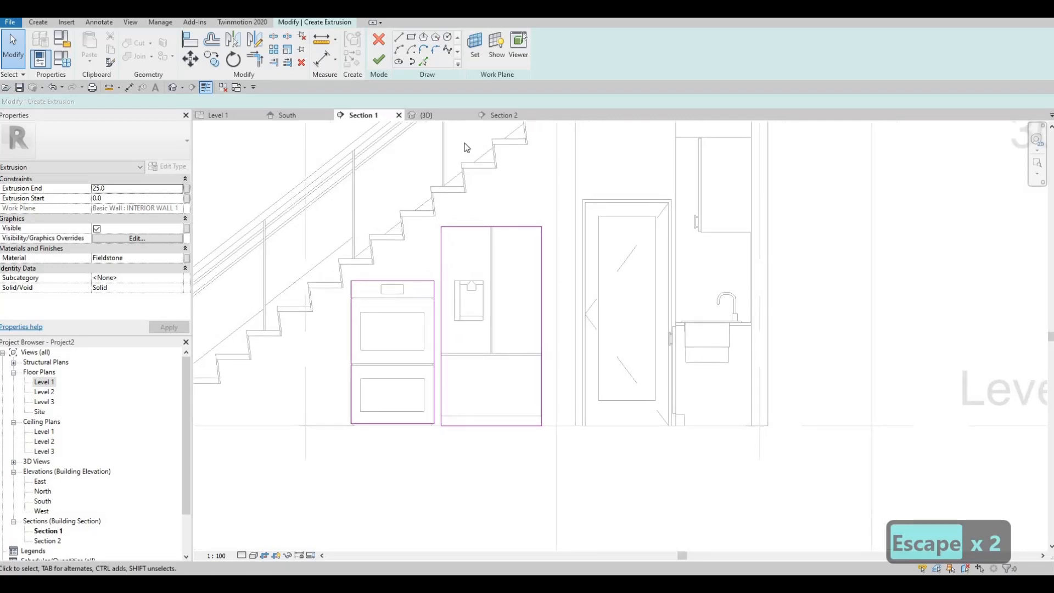
click(399, 37)
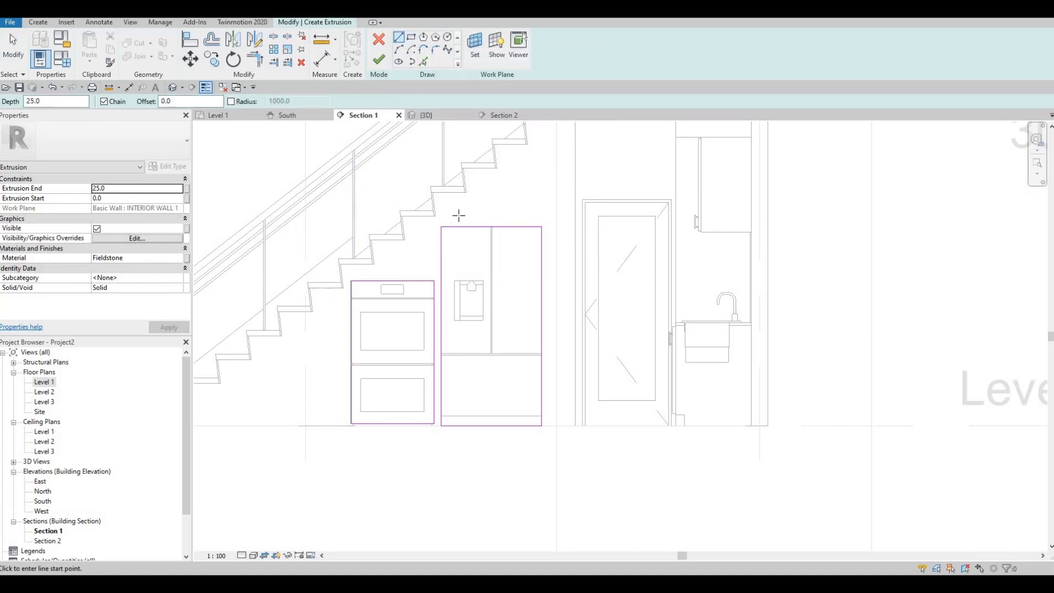
click(313, 319)
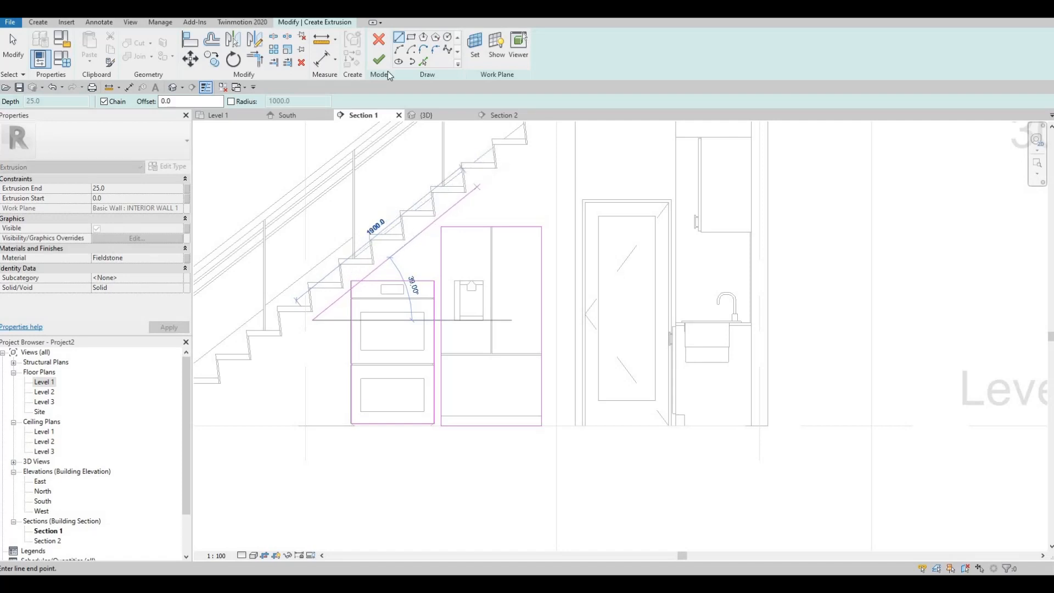
key(Escape)
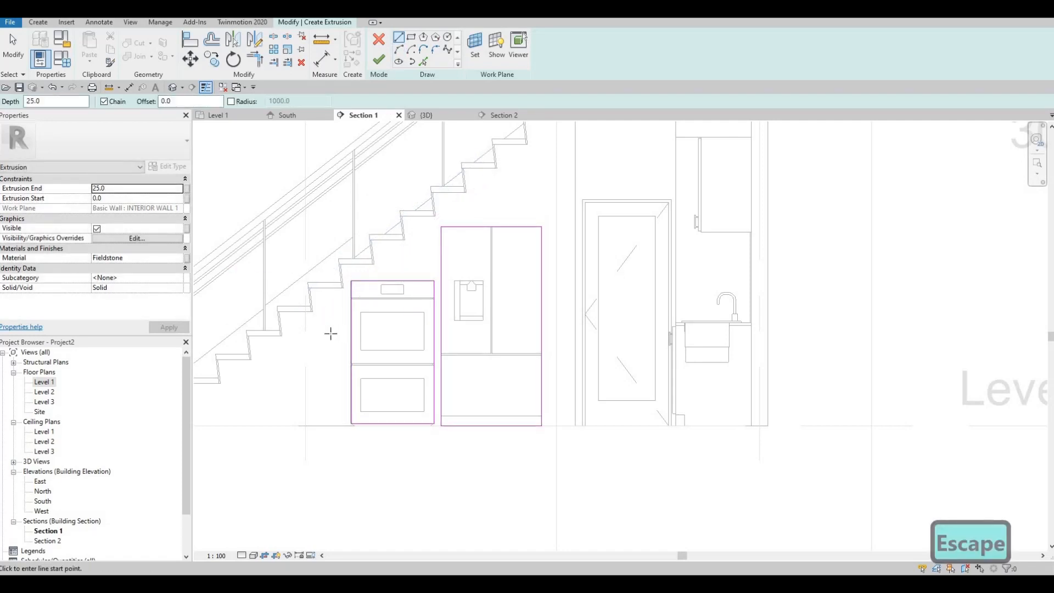
scroll(315, 346, up, 2)
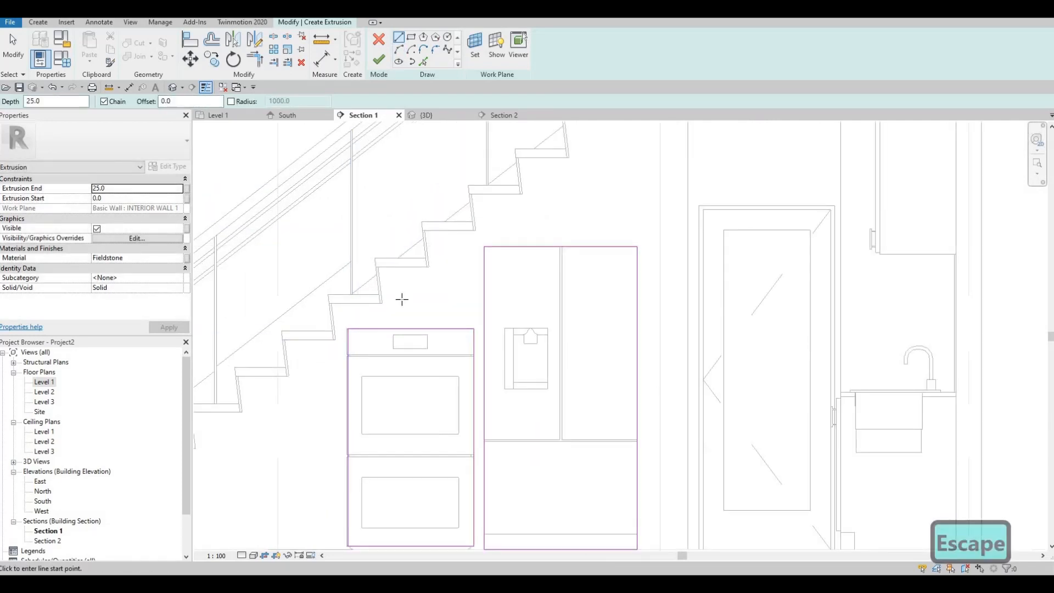
click(319, 355)
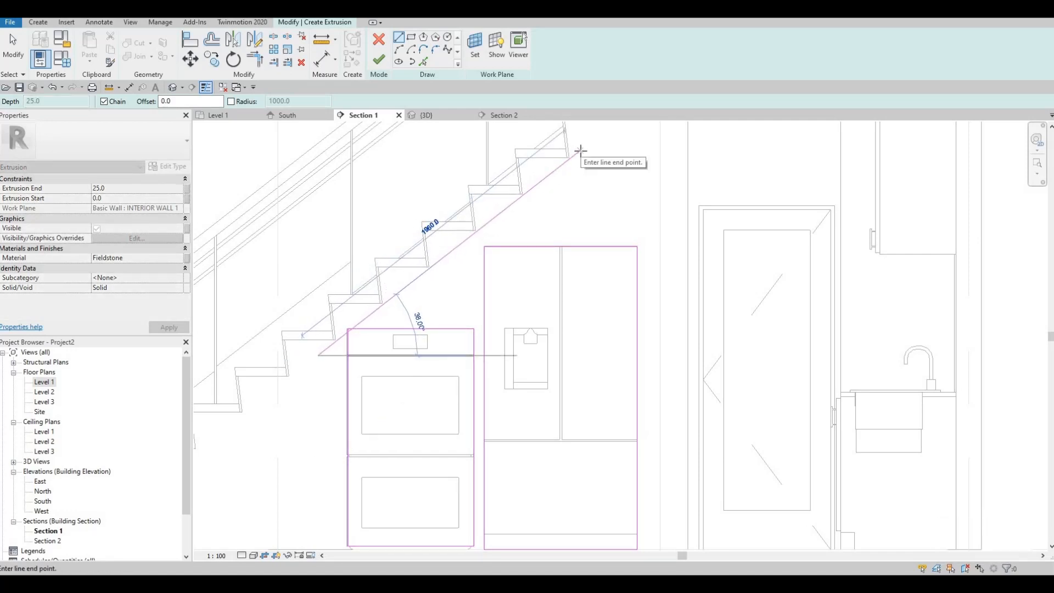
click(580, 150)
key(Escape)
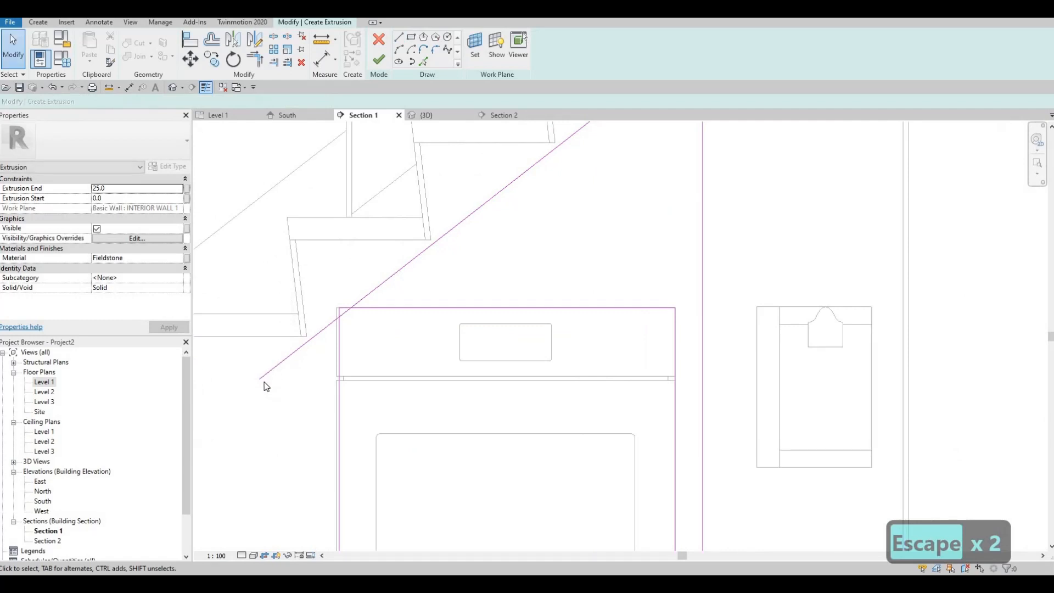
- Adjust the sloped line's lower end to follow the stair steps' underside corners, and shorten its upper end to a length of about 1500 mm
click(263, 381)
click(252, 373)
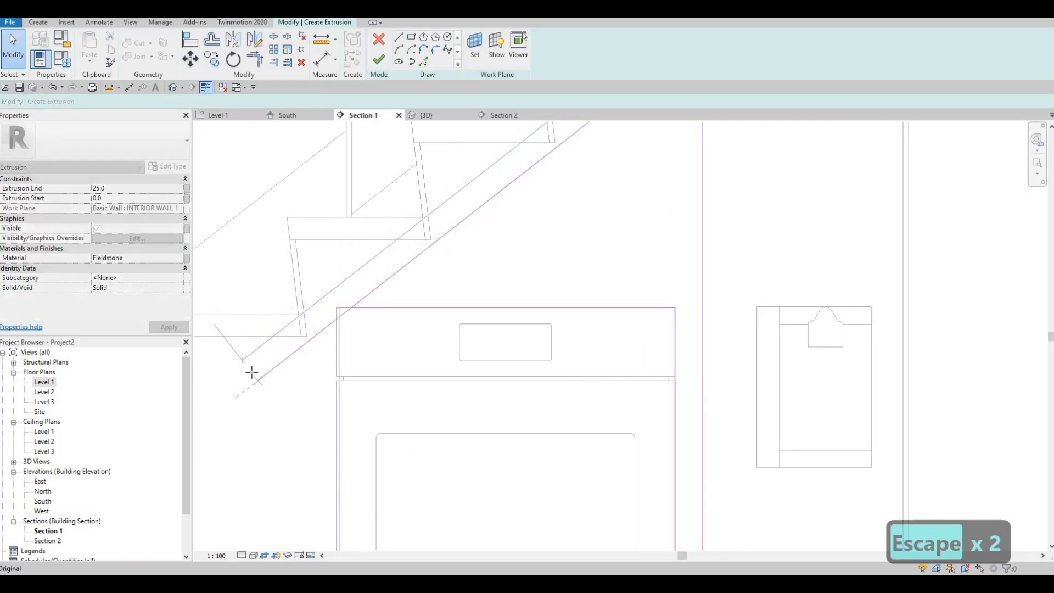
scroll(315, 344, down, 8)
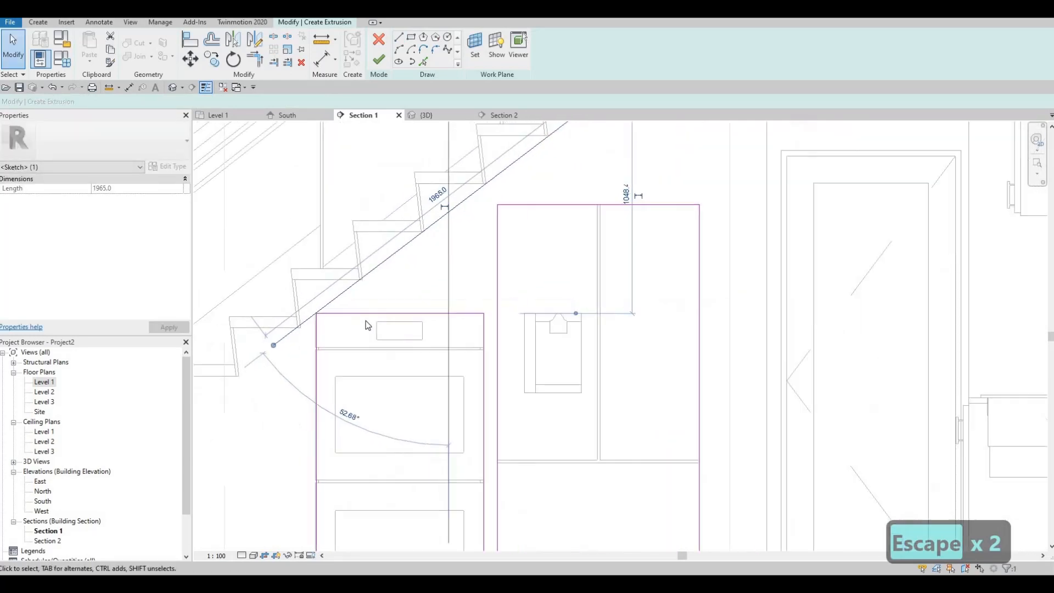
mouse_move(498, 228)
middle_down()
mouse_move(440, 244)
mouse_move(416, 289)
middle_up()
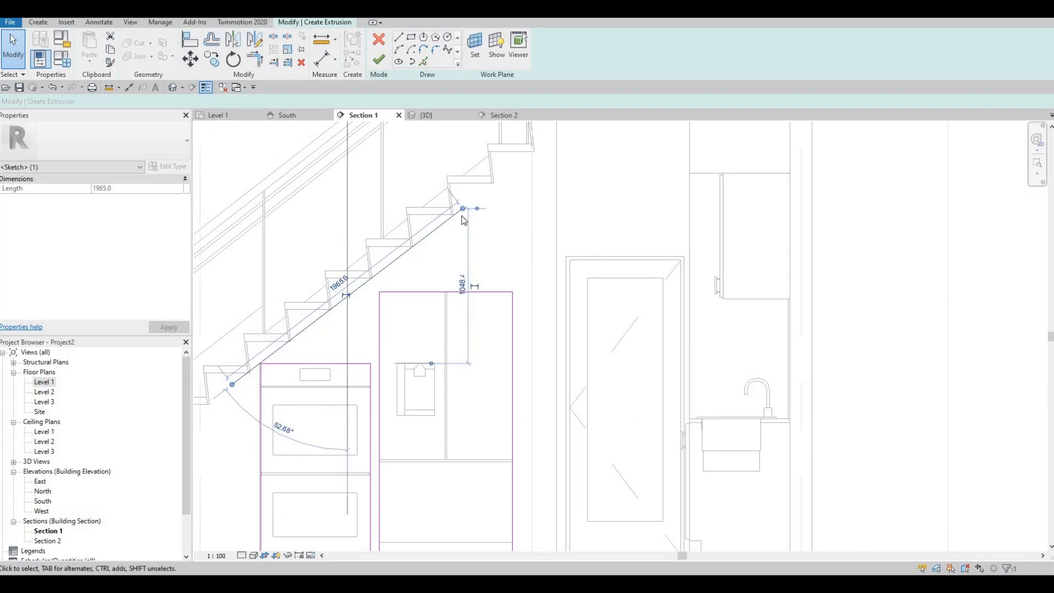
middle_drag(462, 216, 460, 218)
drag(459, 215, 400, 266)
scroll(400, 266, up, 3)
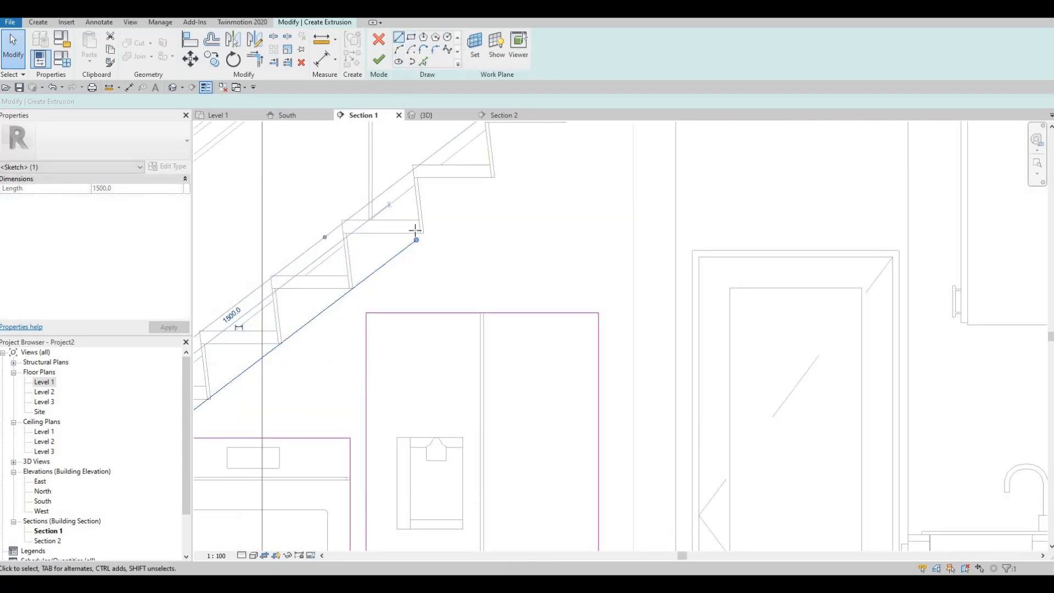
- Sketch a horizontal line about 1006 mm long from the sloped line's upper end to the edge of the interior wall
click(399, 37)
click(417, 240)
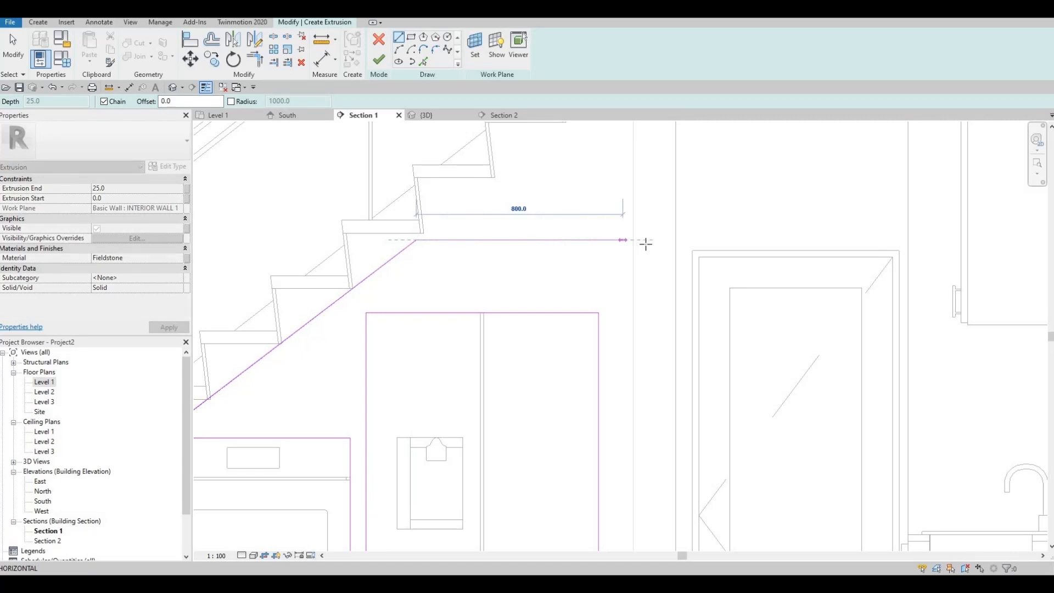
click(676, 240)
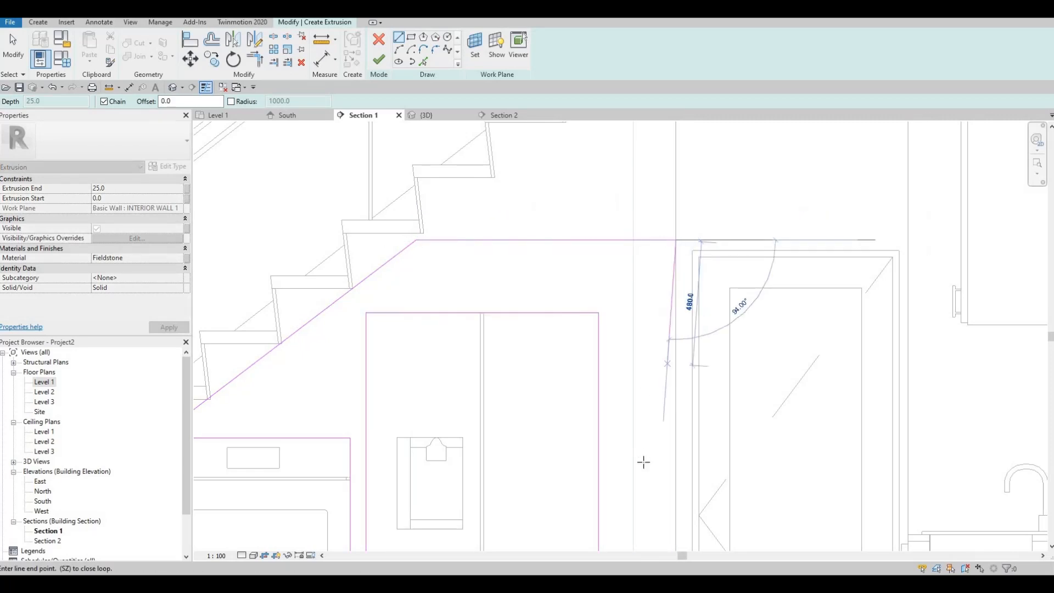
- Continue the profile straight down the wall edge to the floor and 300 mm along the floor to the refrigerator's base corner
scroll(608, 243, down, 2)
mouse_move(642, 461)
middle_down()
mouse_move(608, 243)
mouse_move(643, 421)
mouse_move(628, 492)
middle_up()
scroll(636, 489, down, 2)
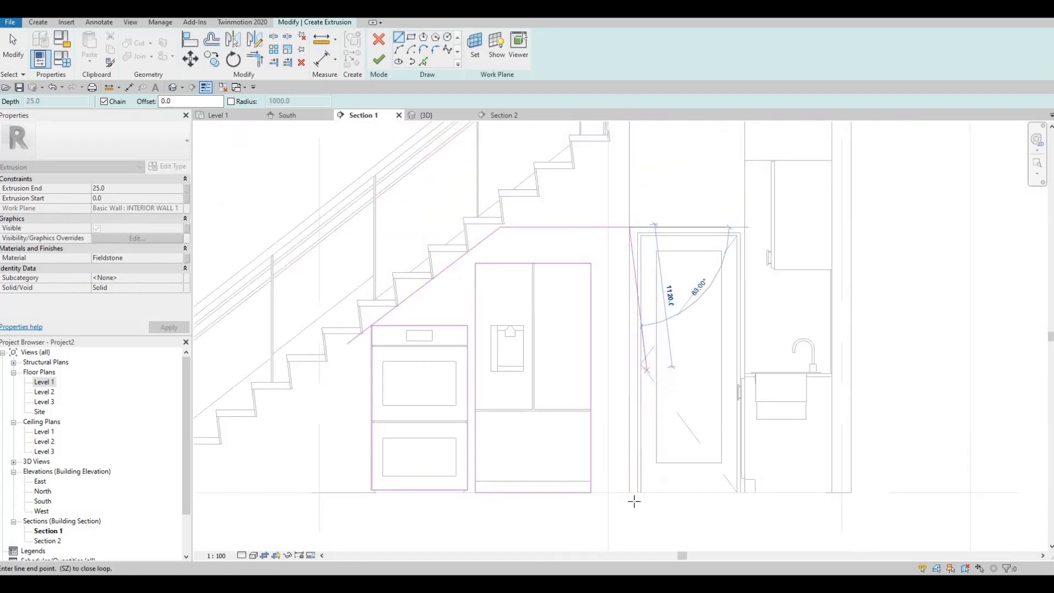
click(630, 491)
click(591, 492)
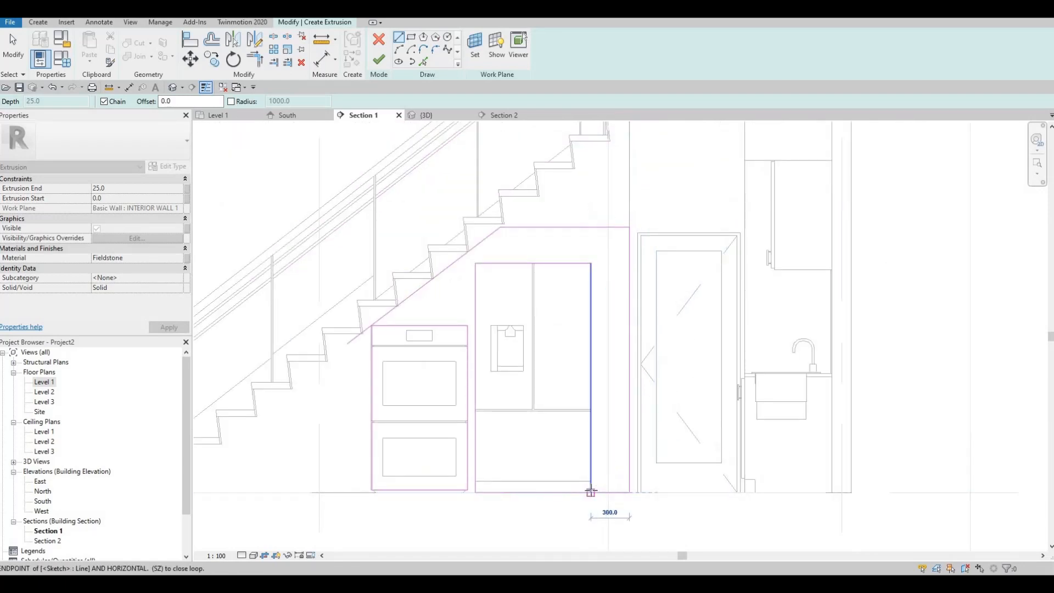
scroll(483, 458, down, 1)
key(Escape)
key(Escape)
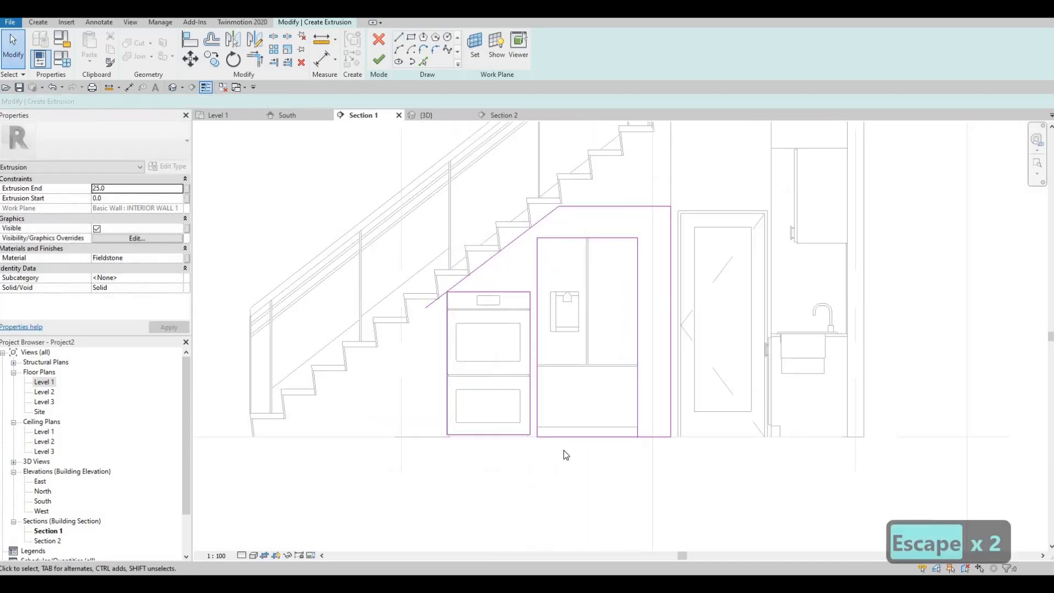
- Delete the base lines of the refrigerator and double oven rectangles
click(579, 441)
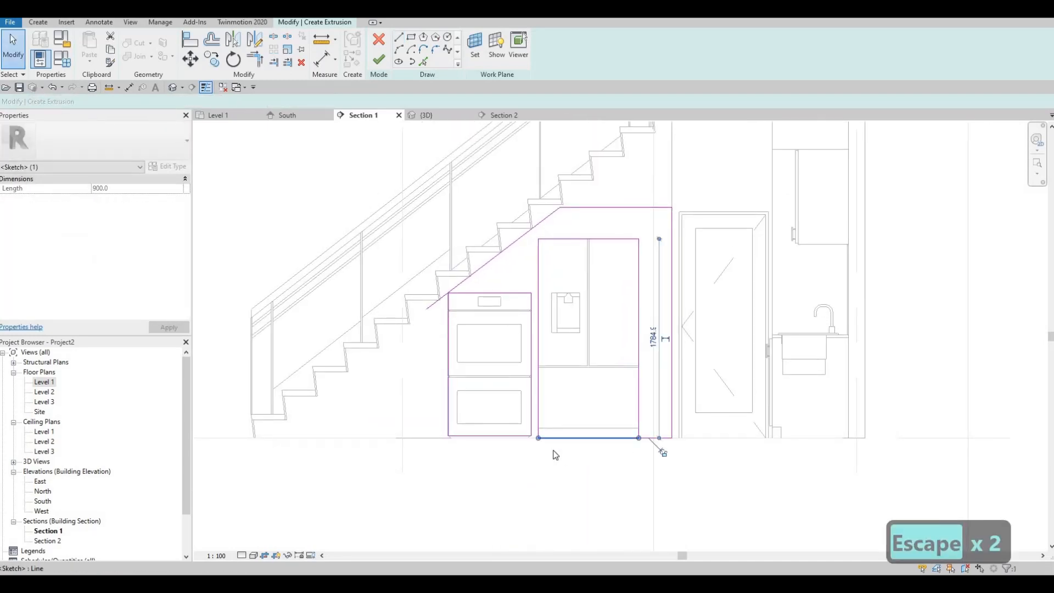
key(Delete)
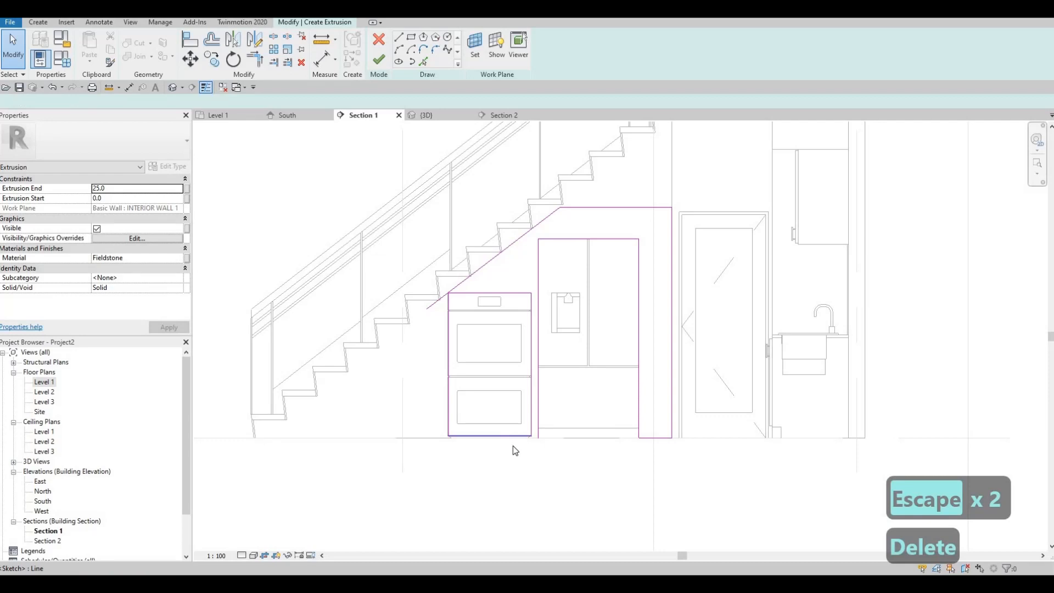
click(510, 438)
key(Delete)
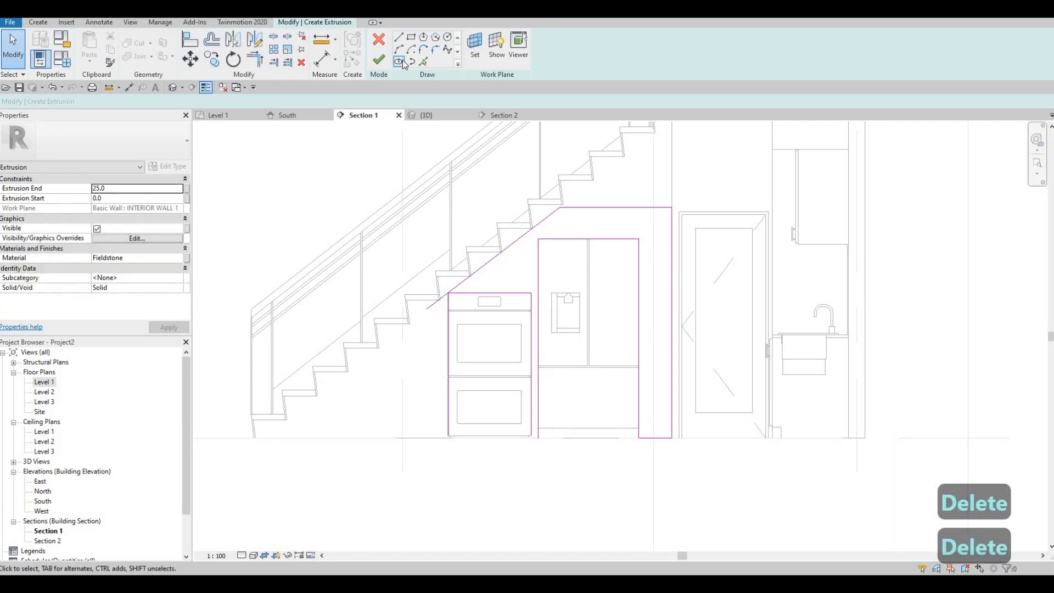
- Sketch a short floor line across the gap between refrigerator and oven, and extend the oven's adjacent side line down to it
scroll(527, 450, up, 4)
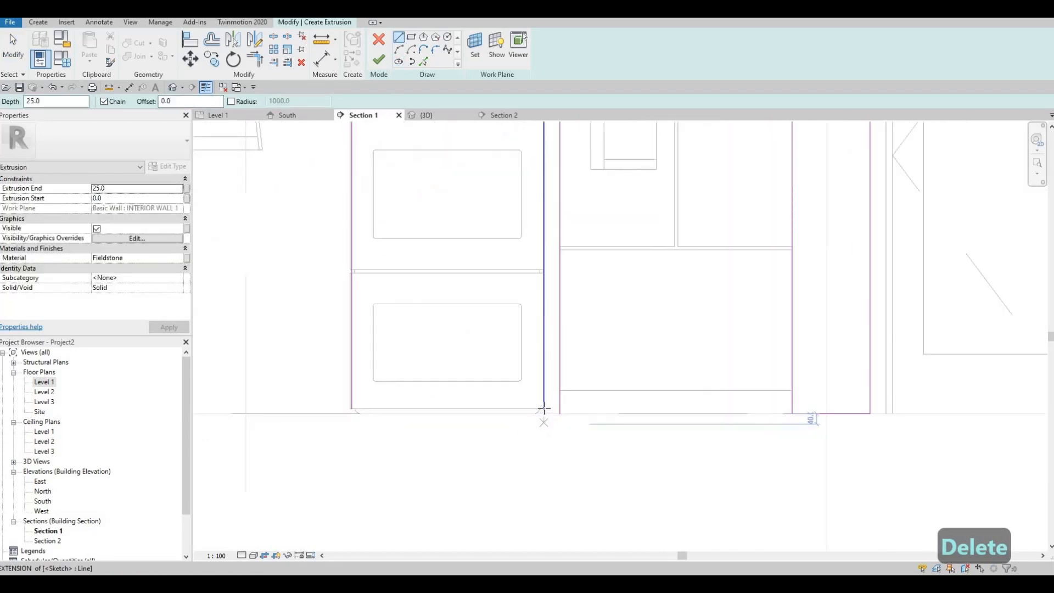
click(544, 414)
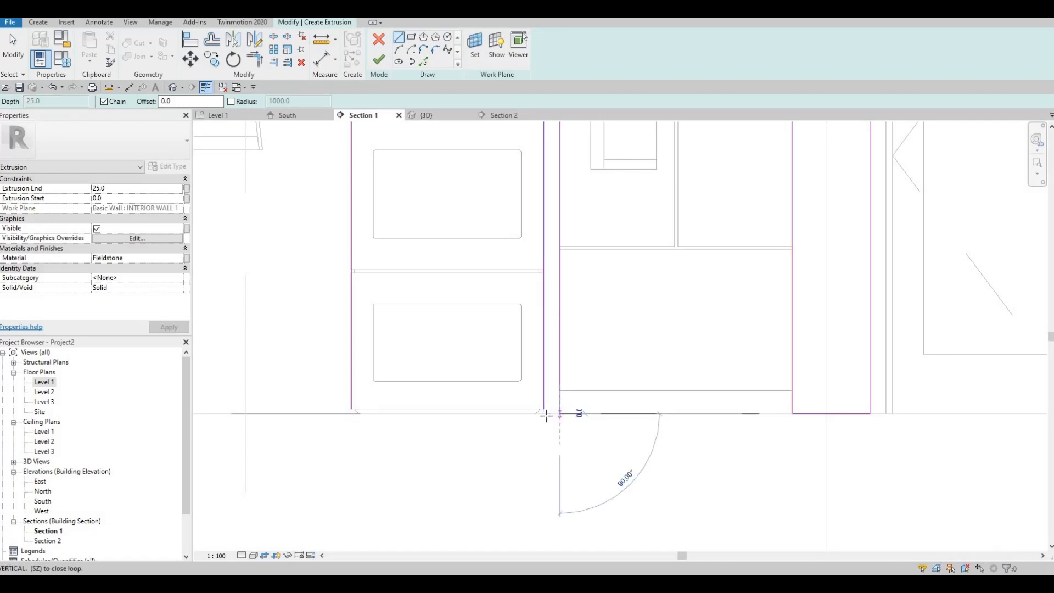
scroll(541, 421, up, 2)
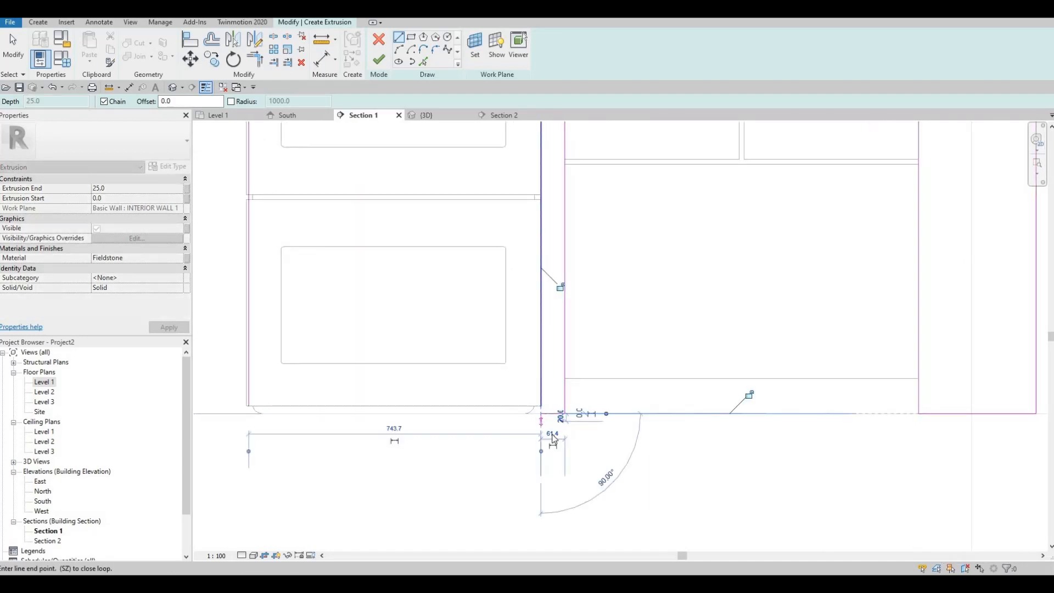
key(Escape)
key(Escape)
key(t)
key(r)
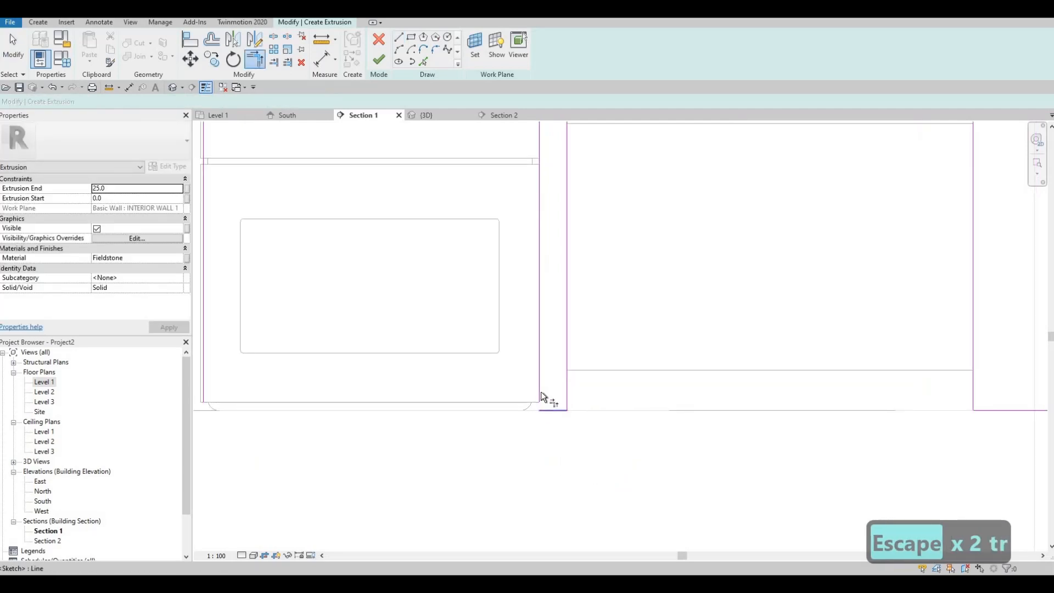
scroll(566, 471, down, 3)
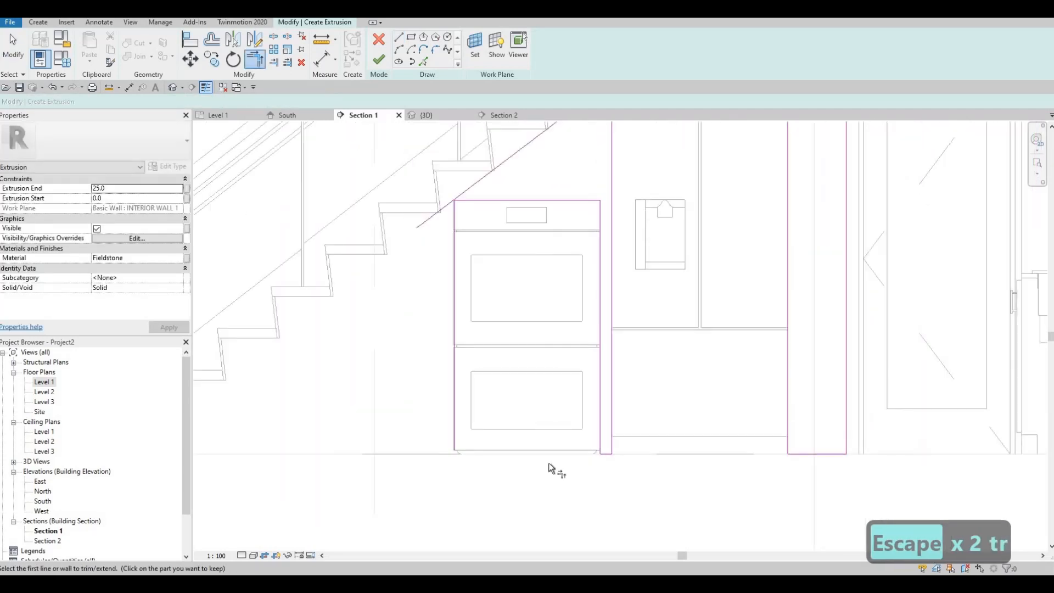
- Examine the sketch lines around the double oven's base and the floor for open ends
scroll(536, 473, up, 2)
scroll(533, 468, up, 2)
scroll(558, 463, up, 2)
middle_drag(573, 463, 622, 457)
scroll(593, 464, down, 1)
scroll(625, 475, down, 2)
scroll(625, 474, down, 2)
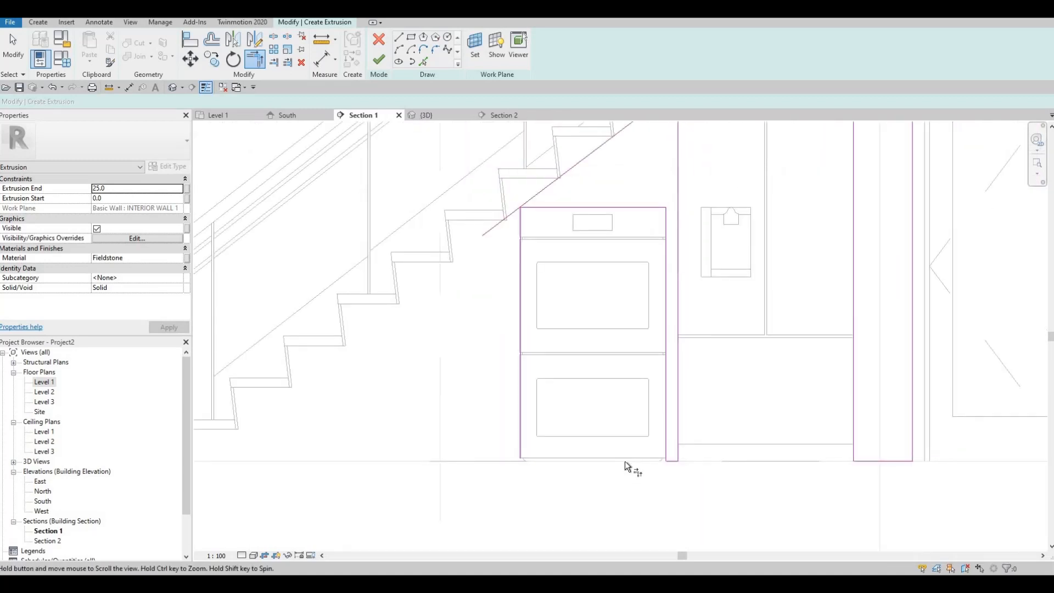
middle_drag(595, 477, 595, 490)
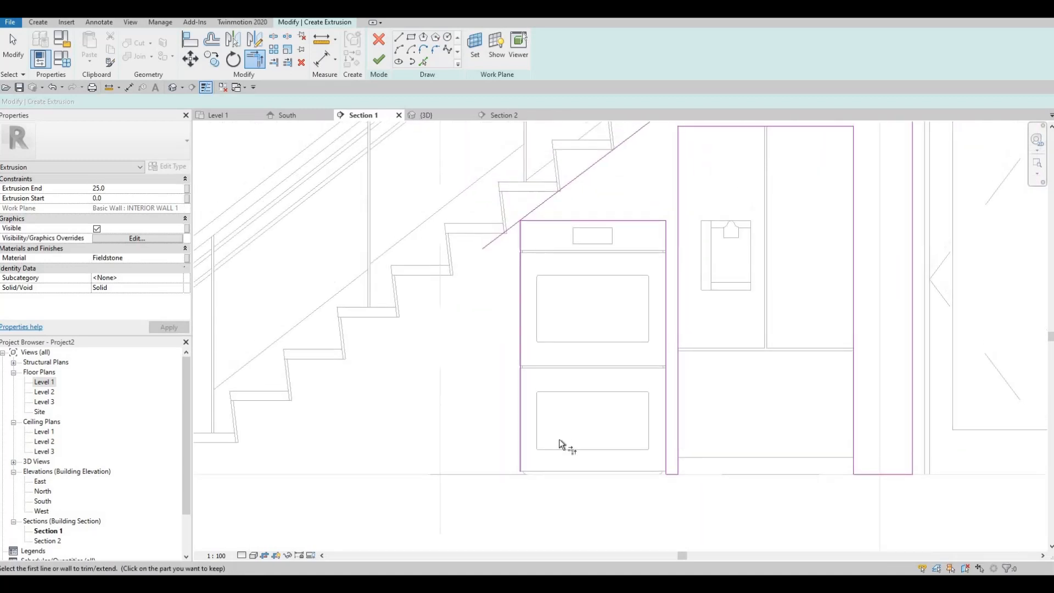
middle_drag(565, 455, 563, 432)
- Align the oven outline's stair-side vertical line with the double oven's actual side edge
scroll(564, 231, up, 5)
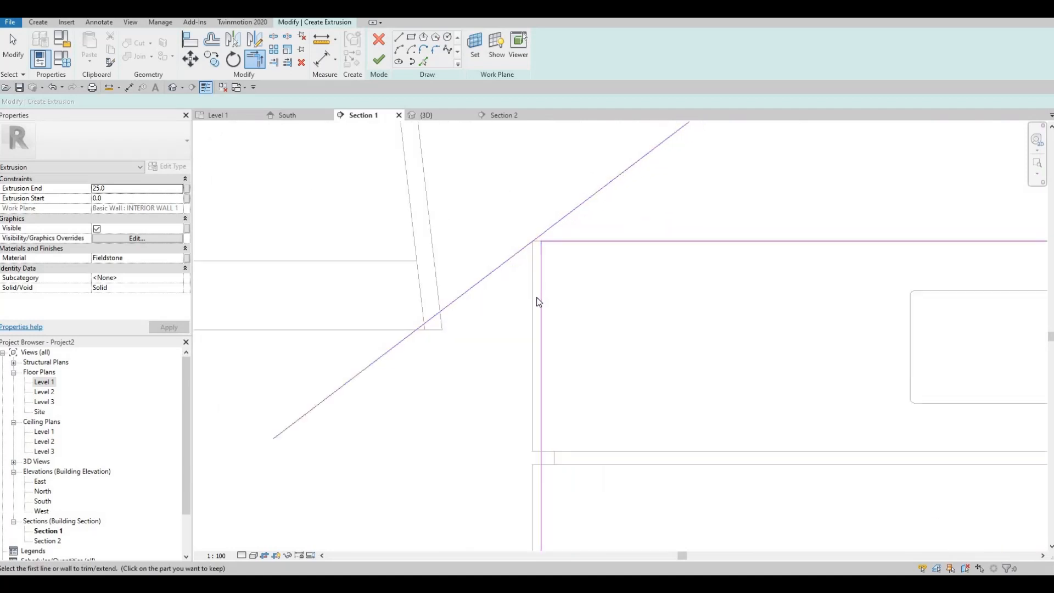
key(Escape)
key(Escape)
key(a)
key(l)
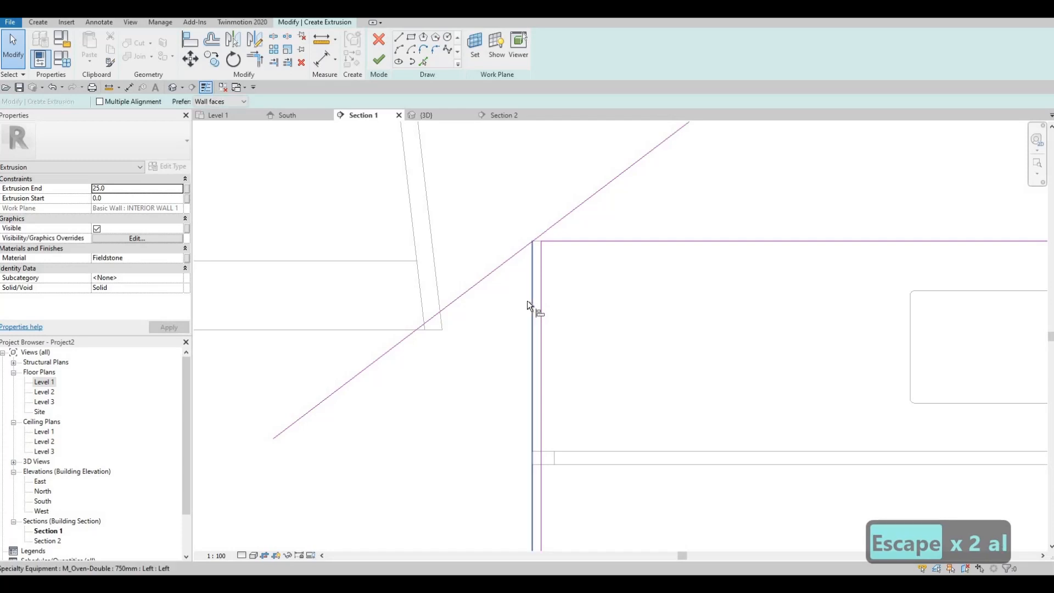
click(533, 298)
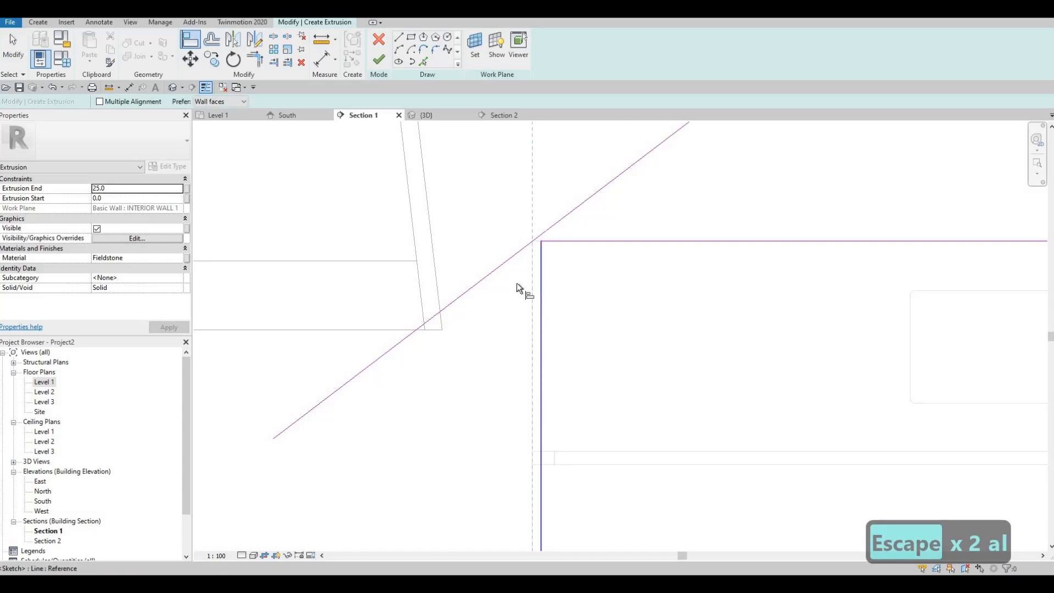
key(Escape)
scroll(599, 297, down, 5)
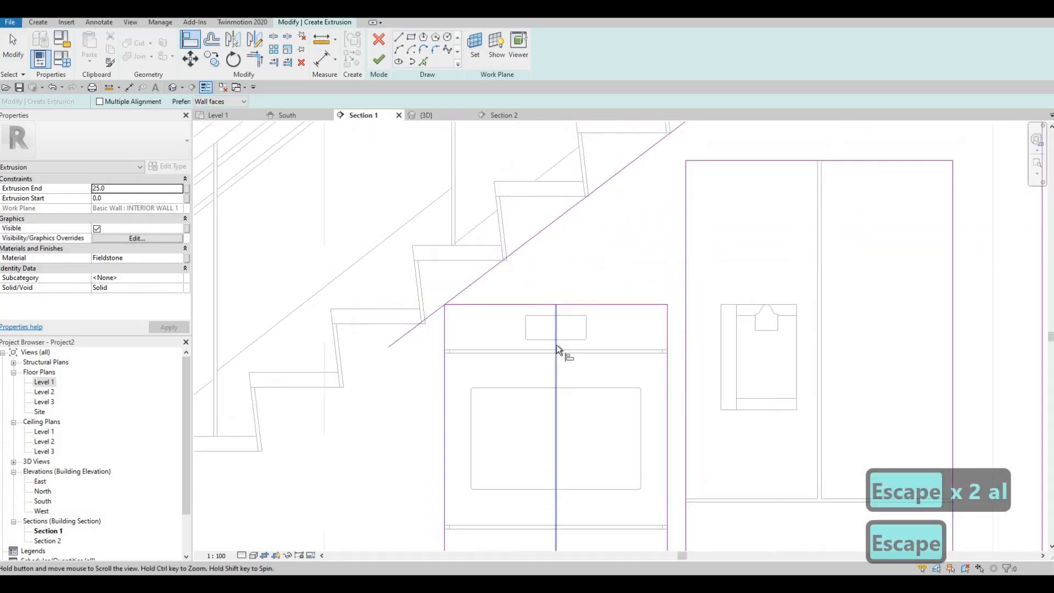
scroll(555, 344, down, 5)
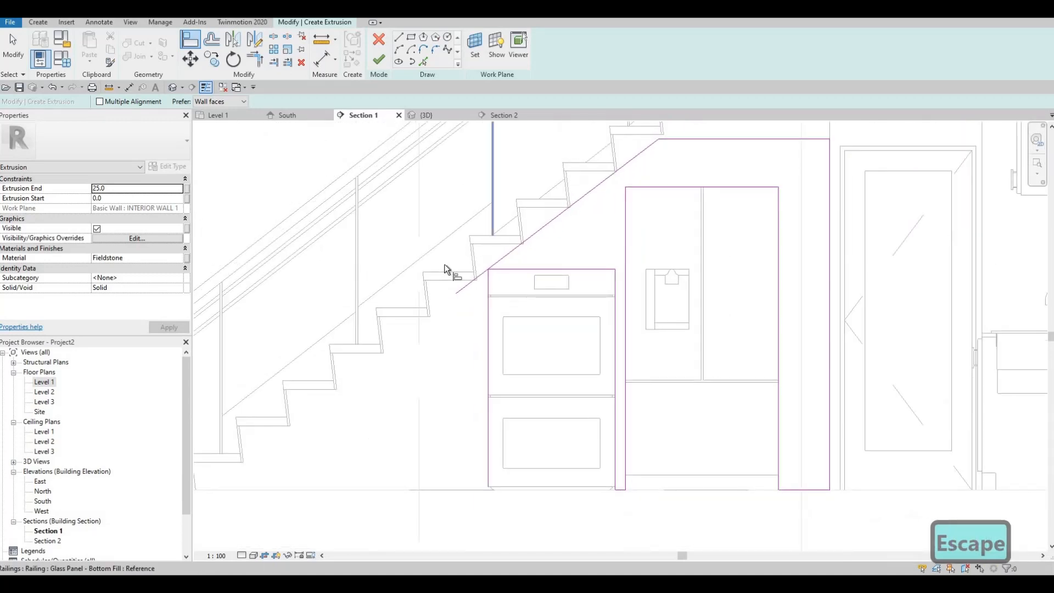
- Shorten the sloped line's lower end to just beyond the oven's upper corner, level with the oven's top
scroll(497, 290, up, 5)
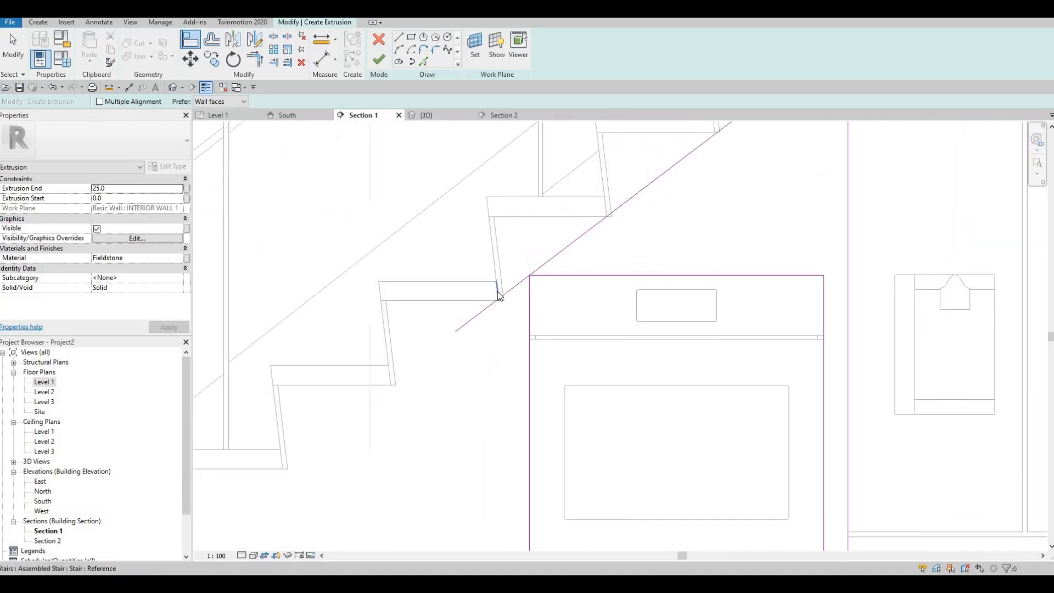
key(Escape)
key(Escape)
key(Escape)
click(504, 294)
scroll(436, 354, up, 3)
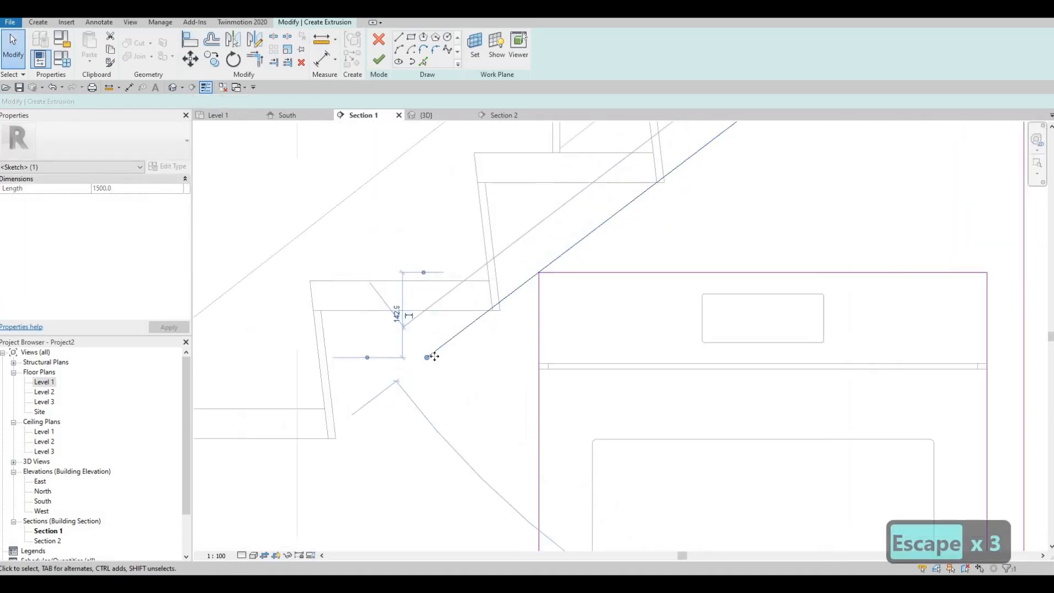
drag(504, 279, 521, 272)
key(Escape)
scroll(522, 272, down, 5)
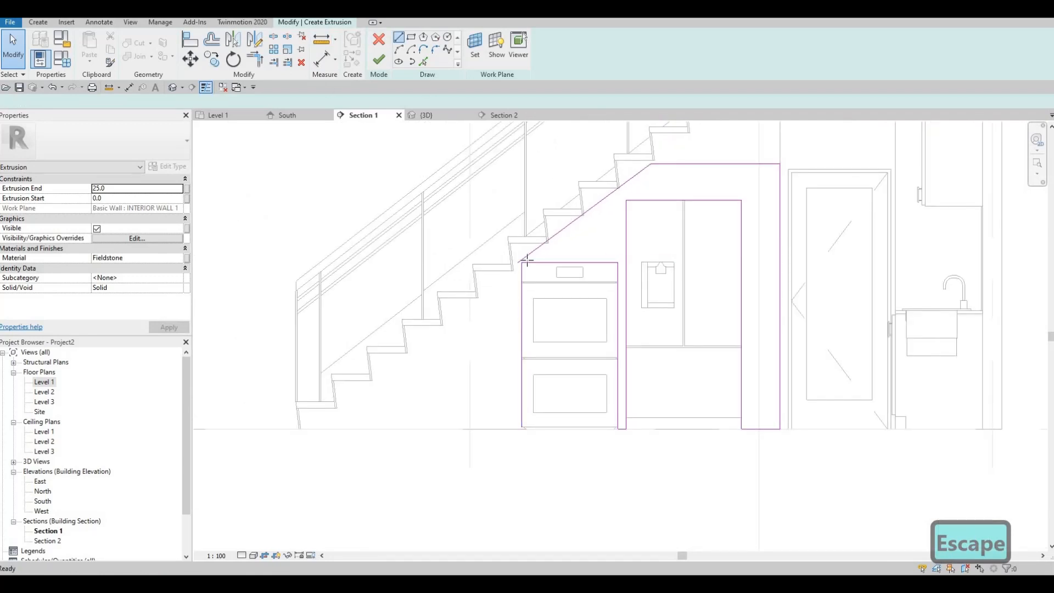
- Sketch a vertical line about 1320 mm long from the sloped line's lower end down to the floor
scroll(526, 261, up, 3)
key(l)
key(i)
click(544, 250)
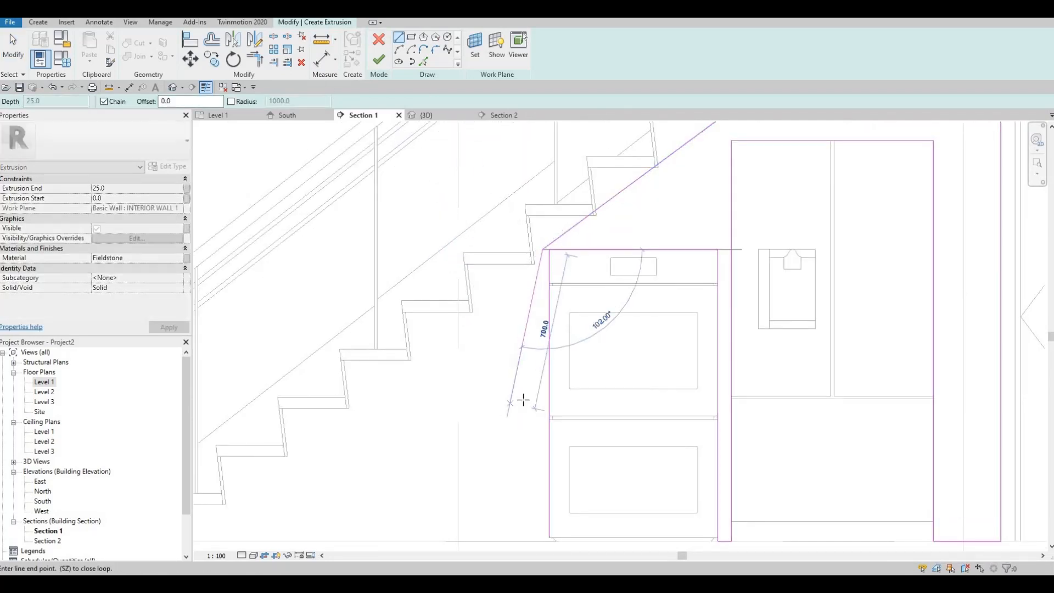
middle_drag(522, 542, 534, 404)
scroll(553, 404, up, 2)
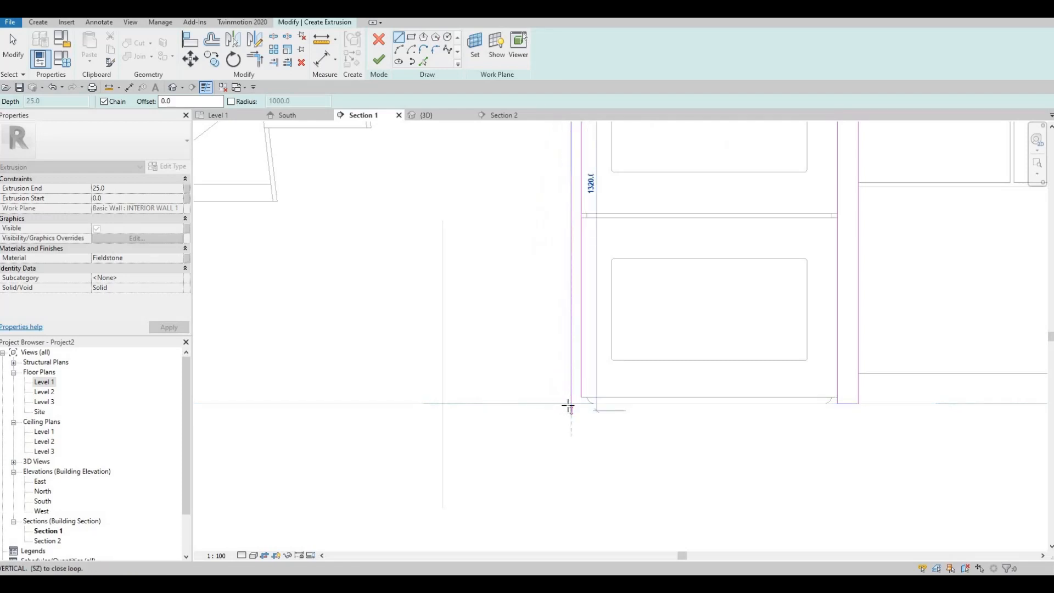
key(Escape)
scroll(487, 344, up, 3)
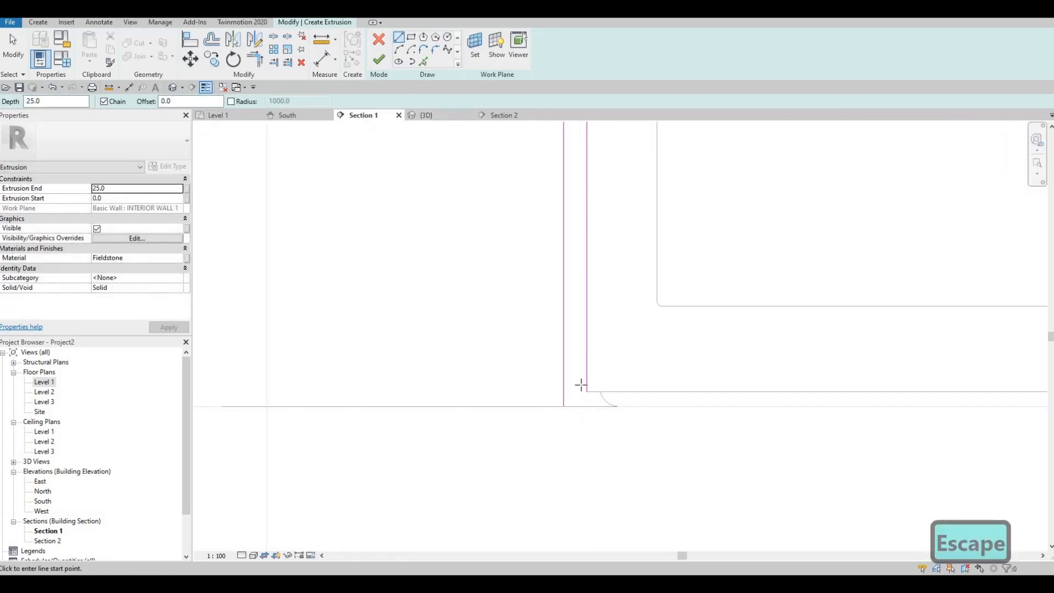
scroll(568, 417, up, 1)
click(575, 417)
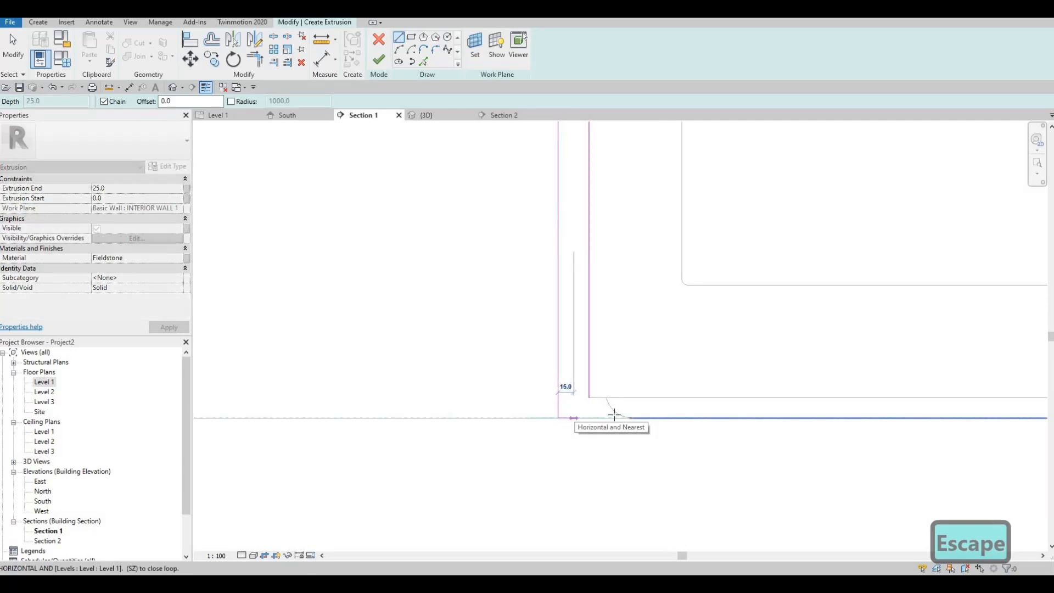
scroll(659, 372, down, 3)
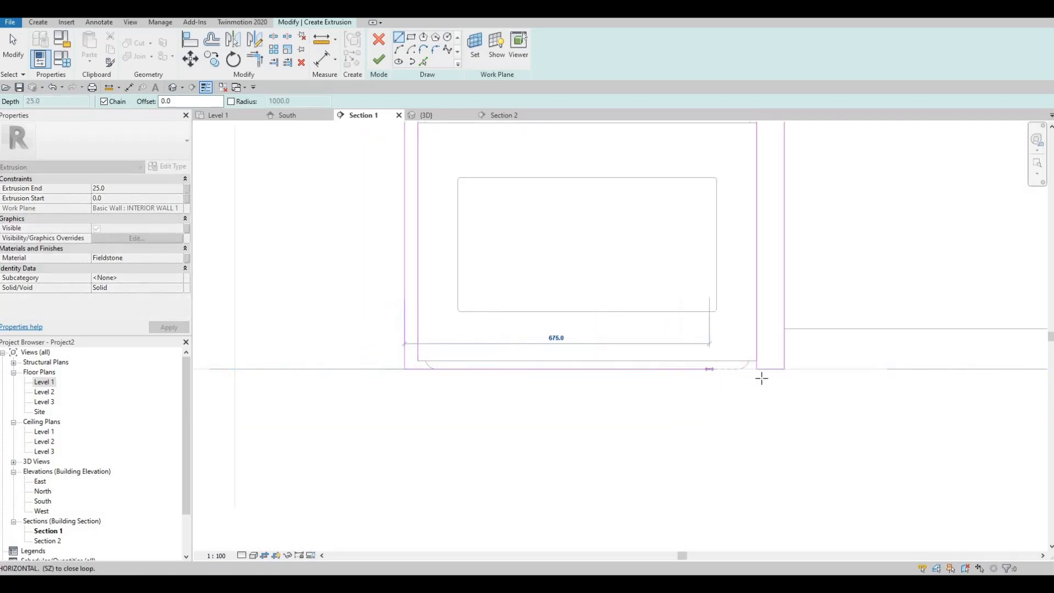
scroll(753, 375, down, 2)
key(Escape)
key(Escape)
- Extend the short floor line between the appliances beneath the oven to meet the outer vertical line in a corner
scroll(785, 357, up, 2)
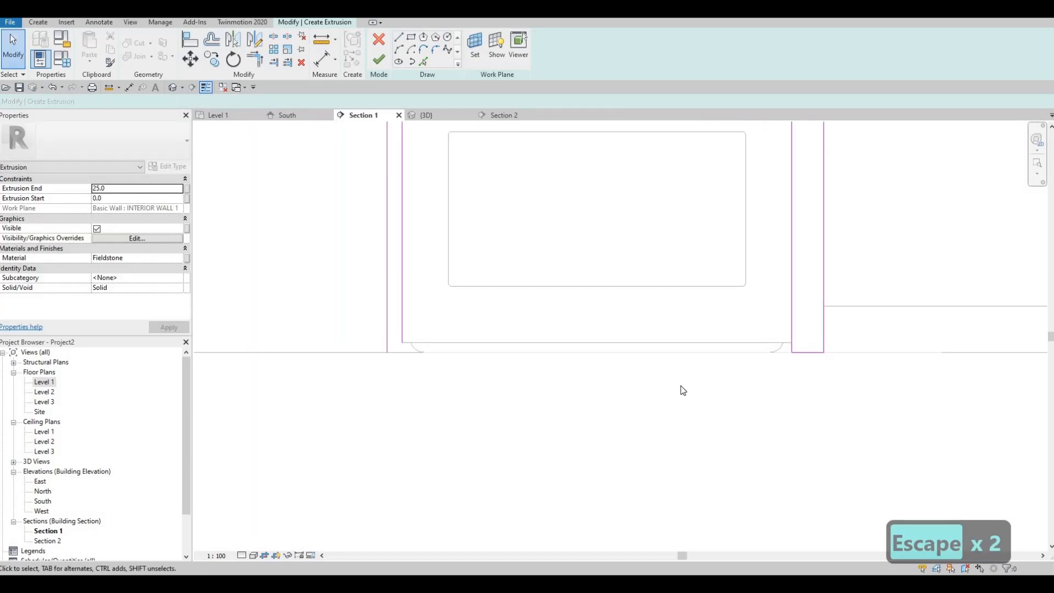
key(t)
key(r)
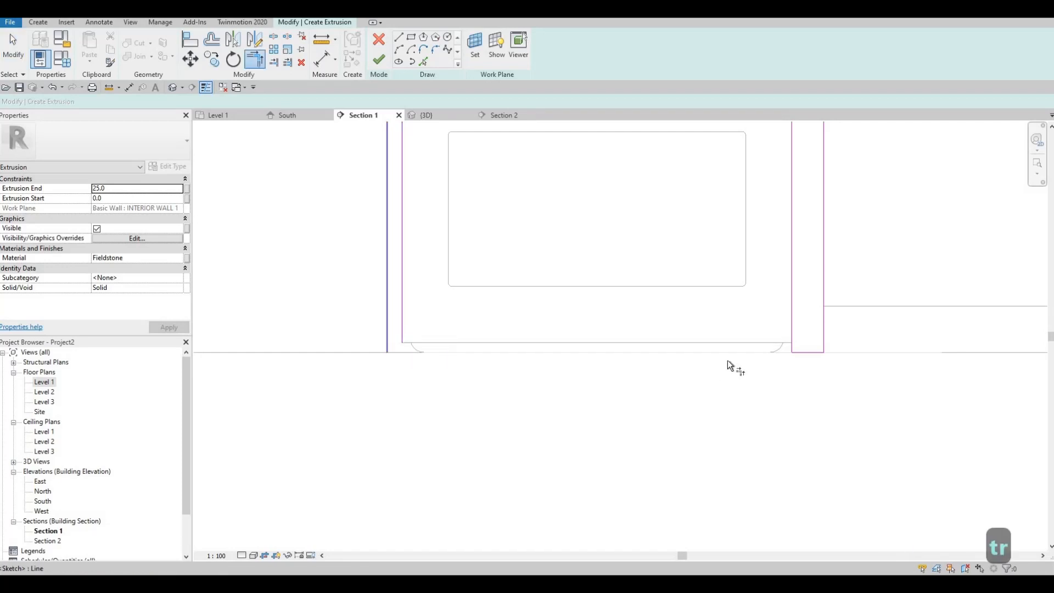
click(800, 354)
key(Escape)
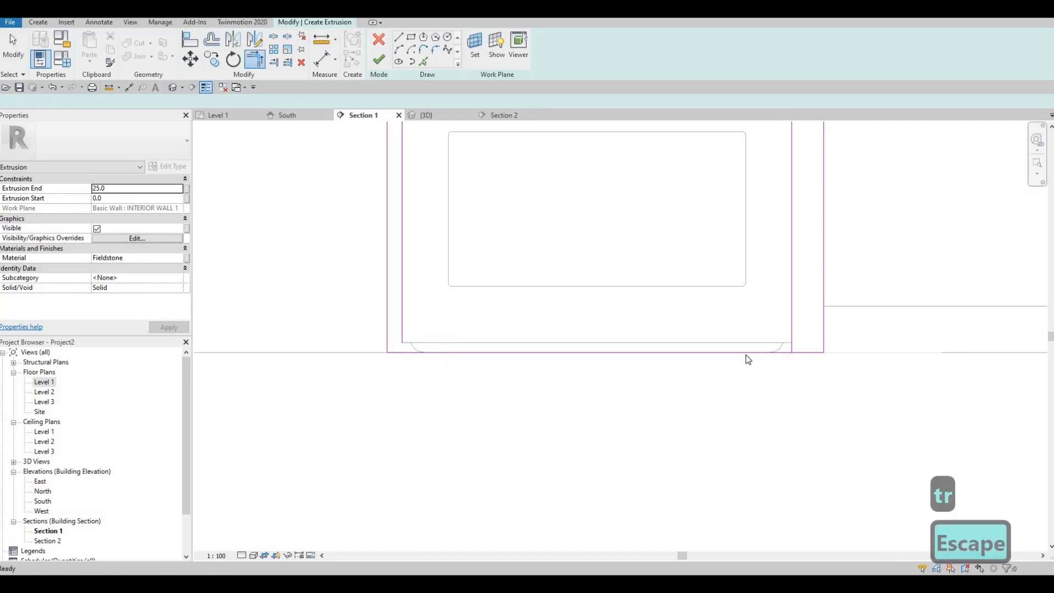
key(Escape)
key(Escape)
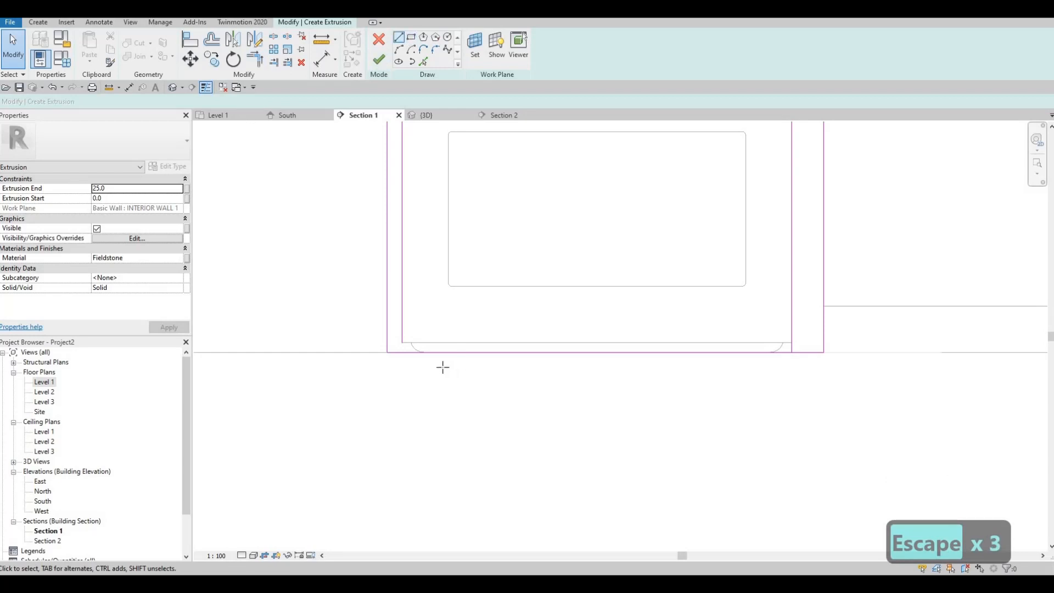
- Sketch a line along the oven's base between its two side lines and trim the overshooting side line to it
click(404, 343)
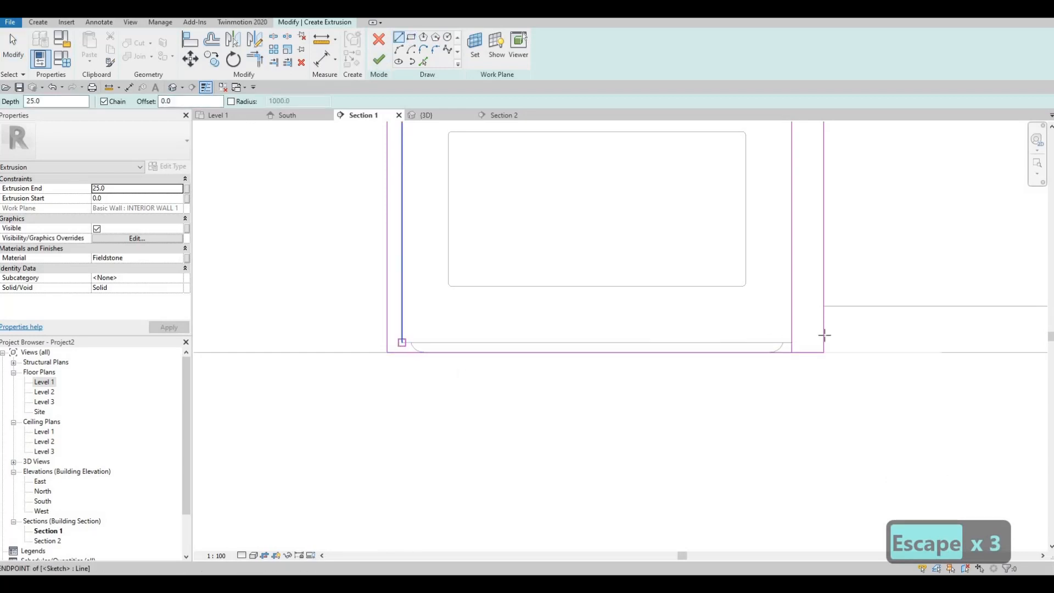
click(791, 343)
key(Escape)
key(Escape)
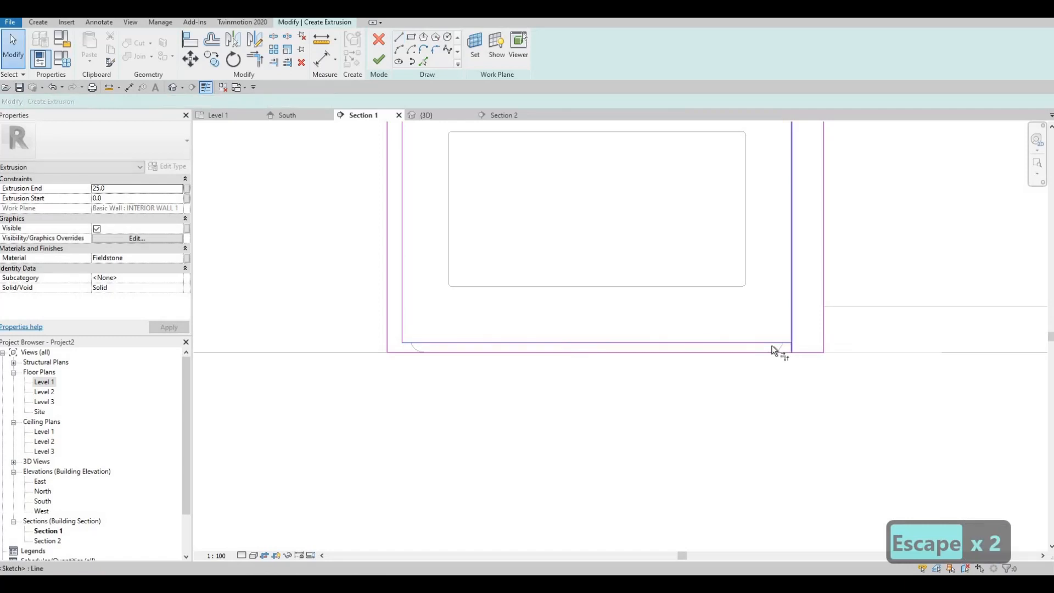
key(t)
key(r)
key(Escape)
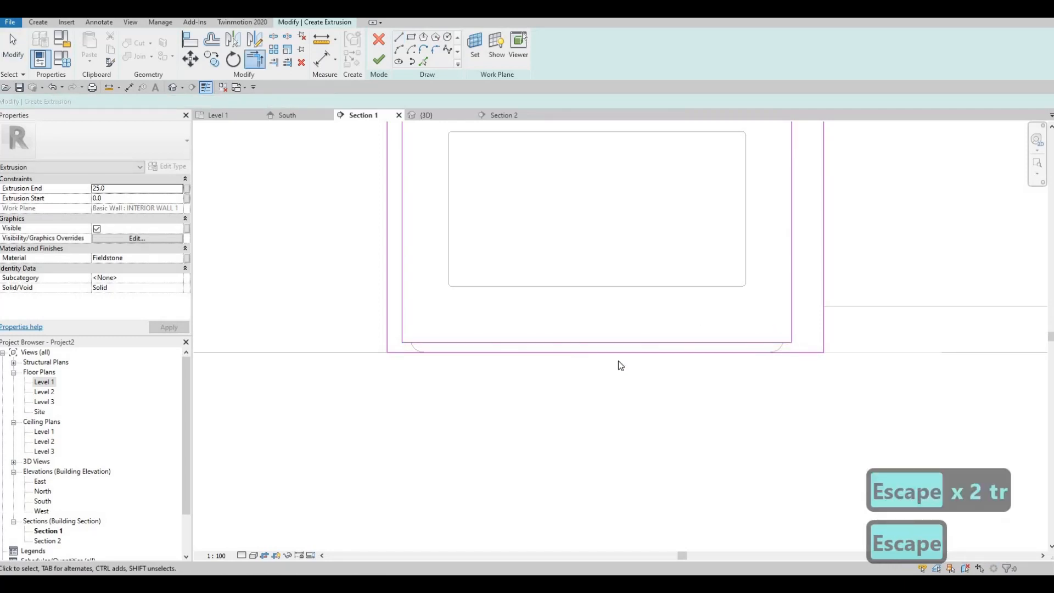
- Assign the Granite, Cut, Polished material from the AEC Materials Stone library to the extrusion
scroll(617, 361, down, 5)
scroll(615, 375, down, 3)
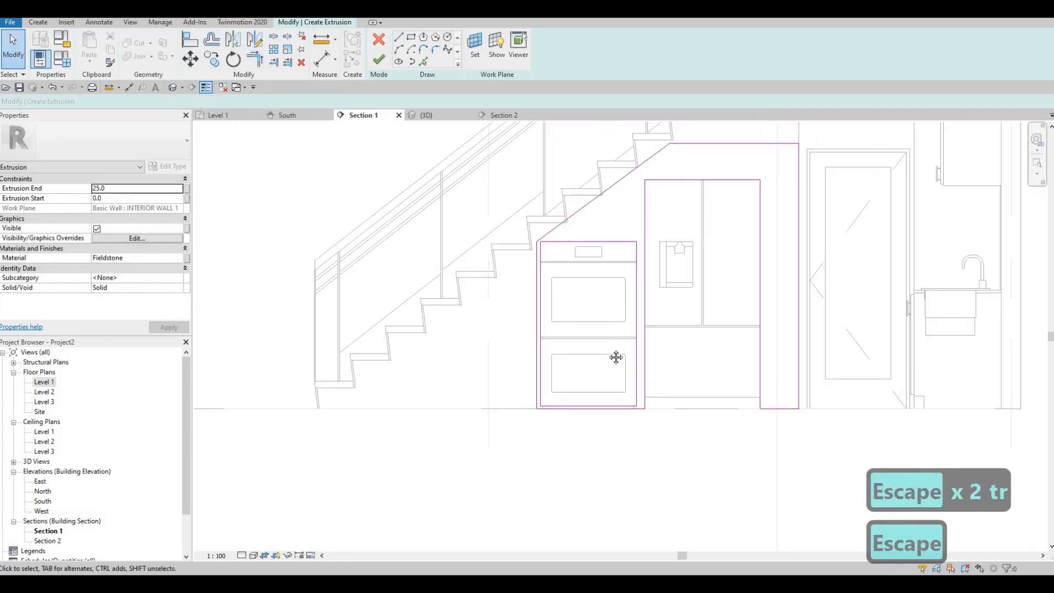
middle_drag(631, 287, 629, 291)
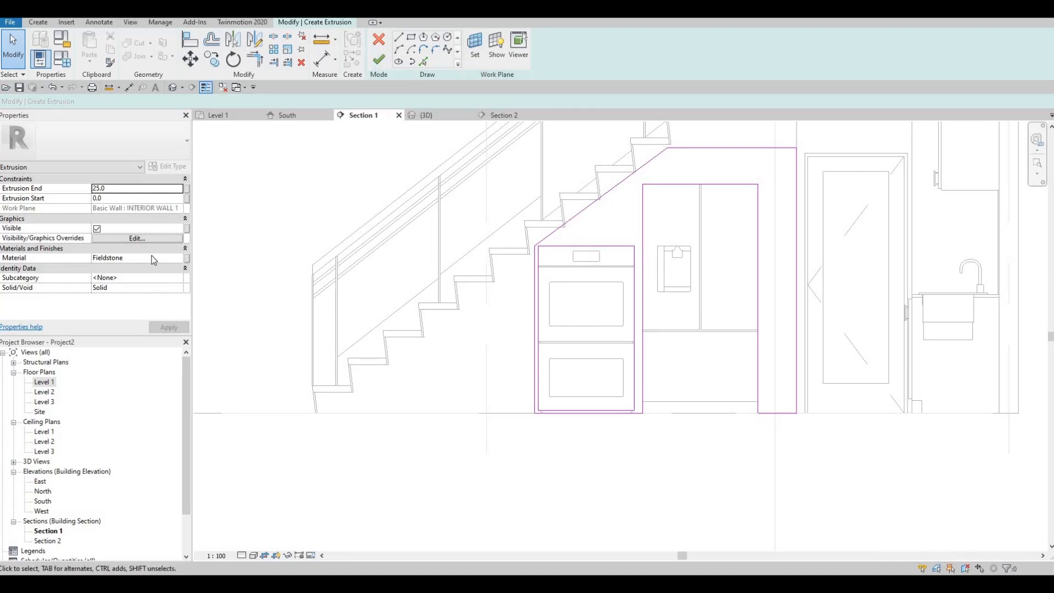
click(170, 258)
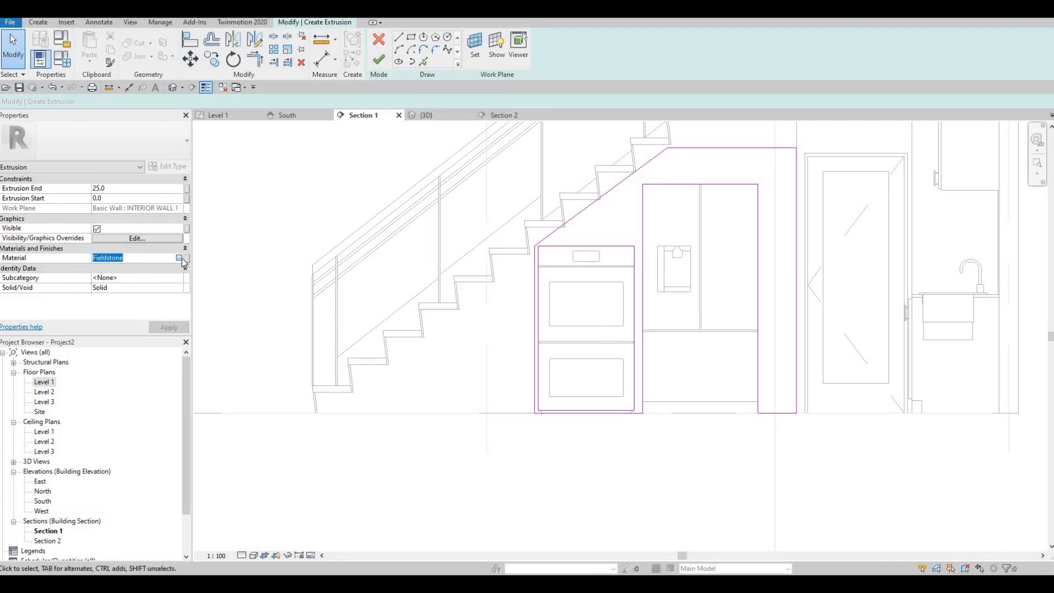
click(180, 258)
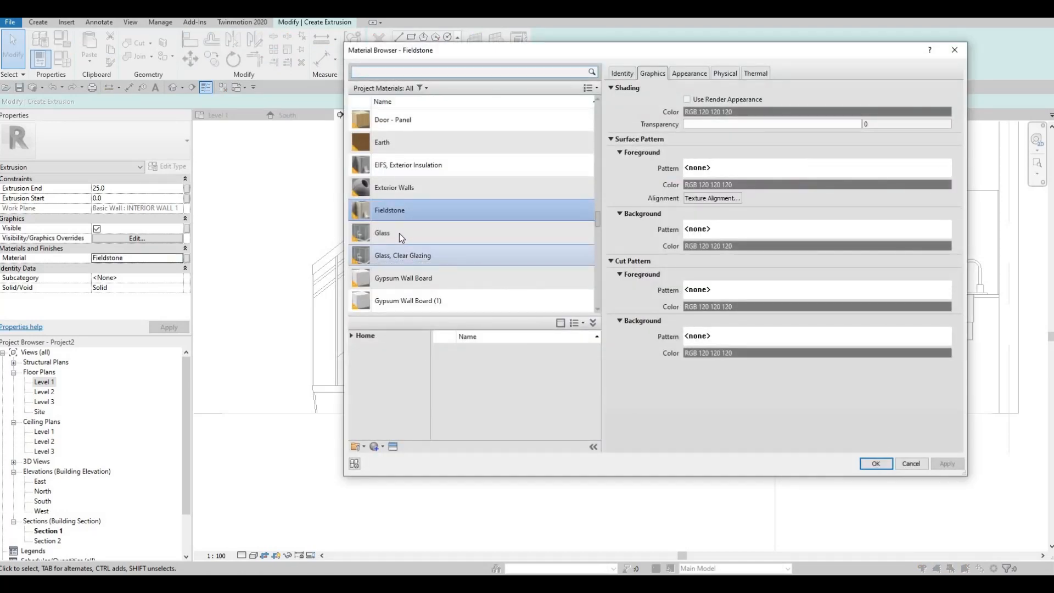
scroll(378, 297, down, 4)
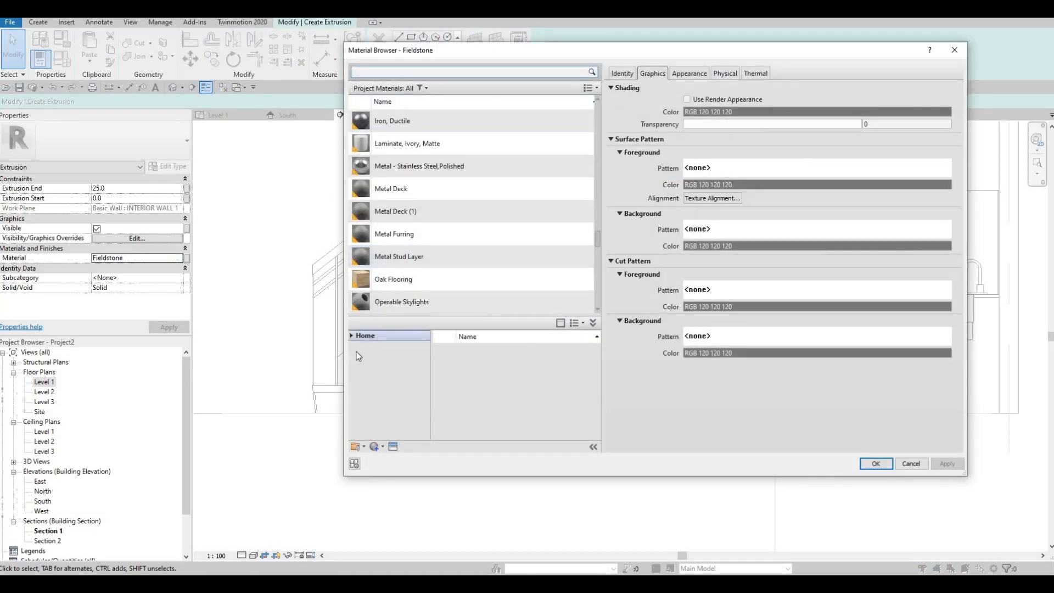
scroll(390, 407, down, 1)
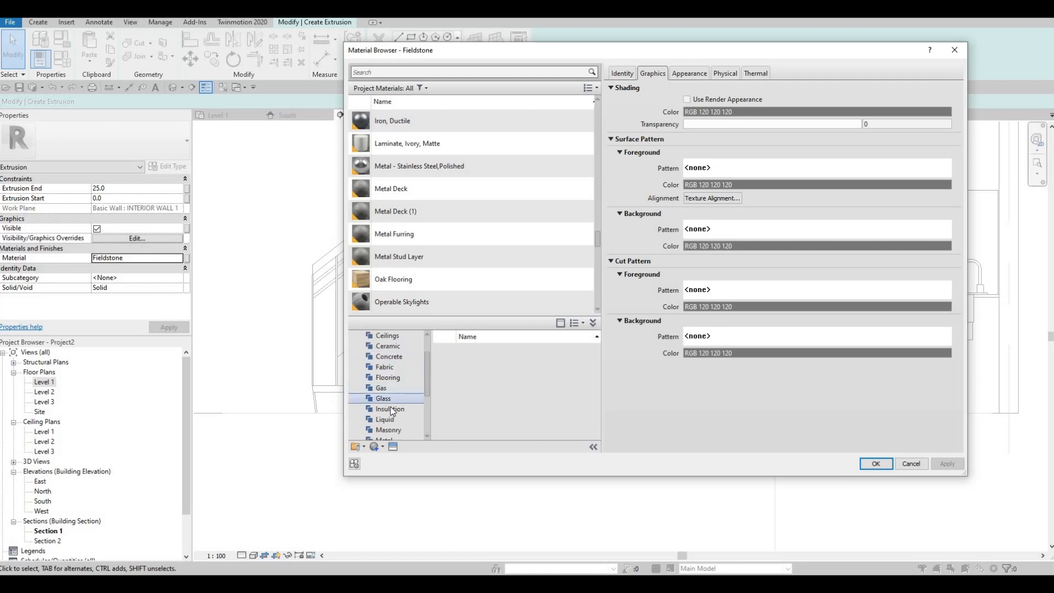
scroll(394, 411, down, 3)
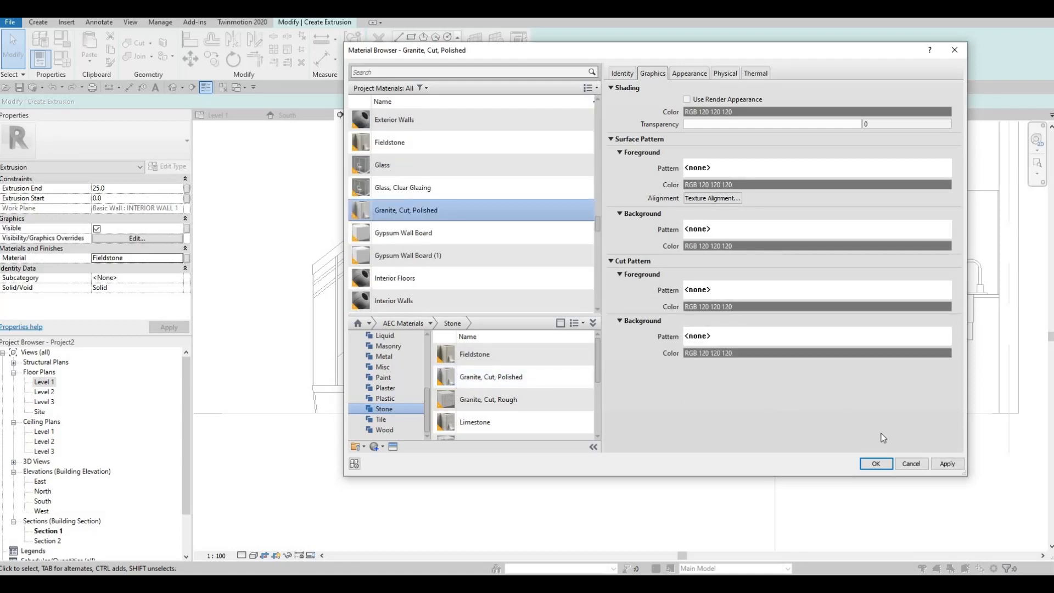
click(876, 464)
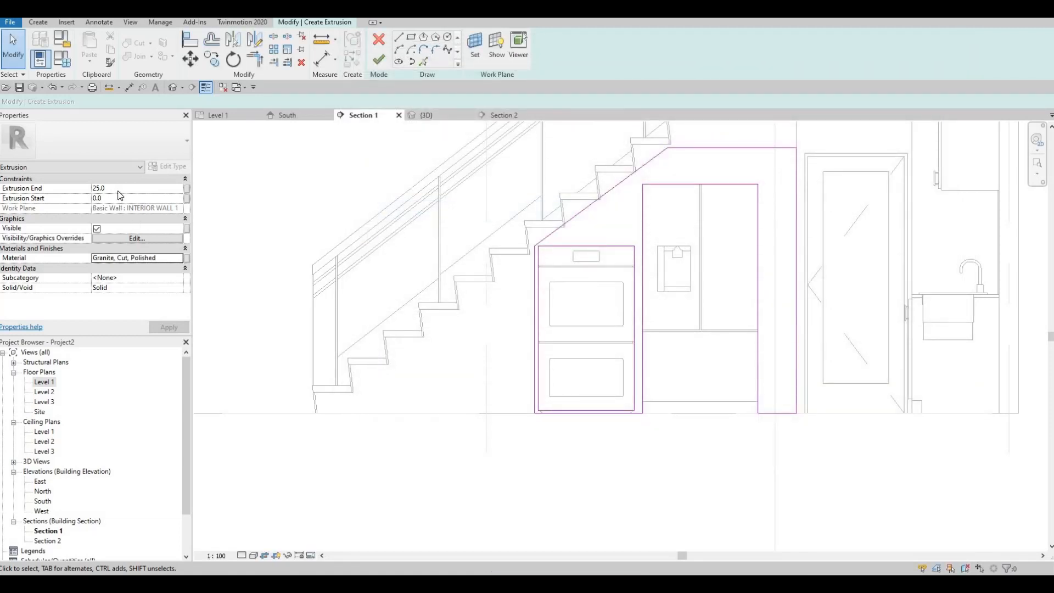
- Finish the extrusion sketch and, in the 3D view, stretch the extrusion's front face outward to a depth of about 799 mm
click(103, 190)
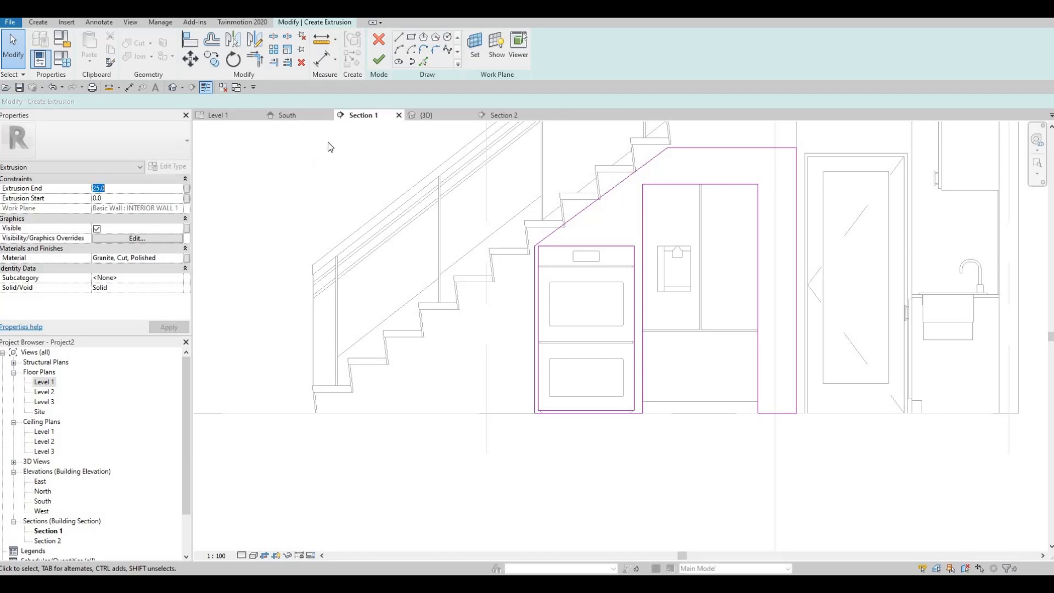
click(380, 61)
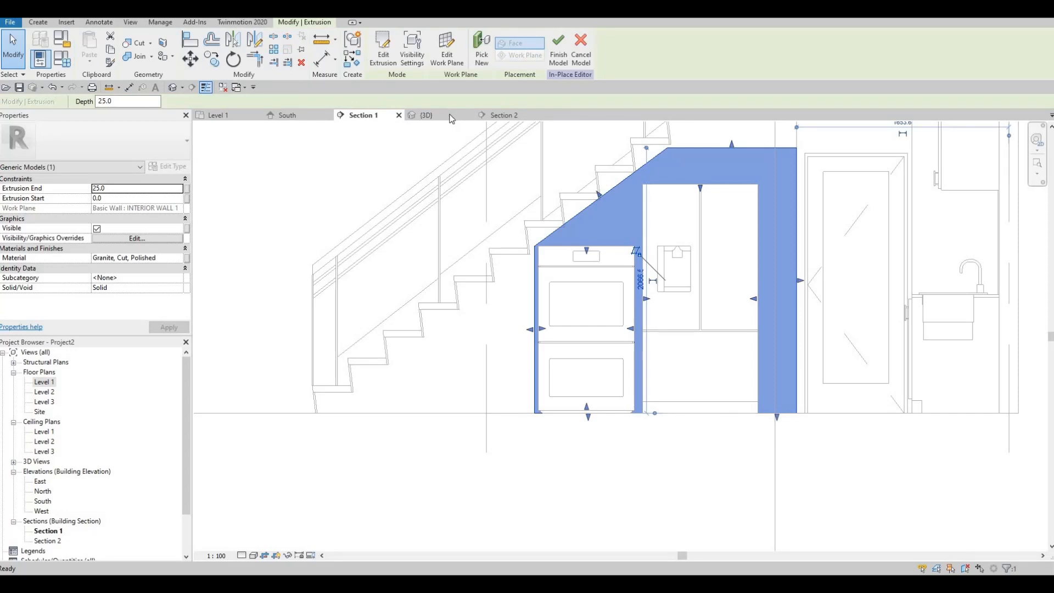
key(ctrl+Tab)
shift+middle_drag(351, 339, 437, 352)
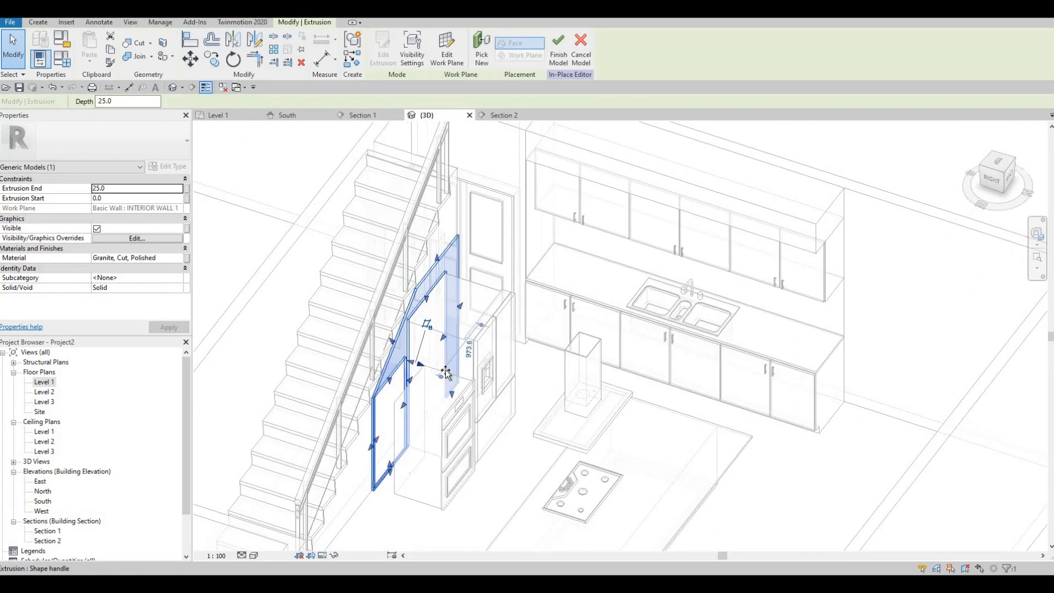
drag(446, 374, 486, 385)
scroll(513, 348, up, 4)
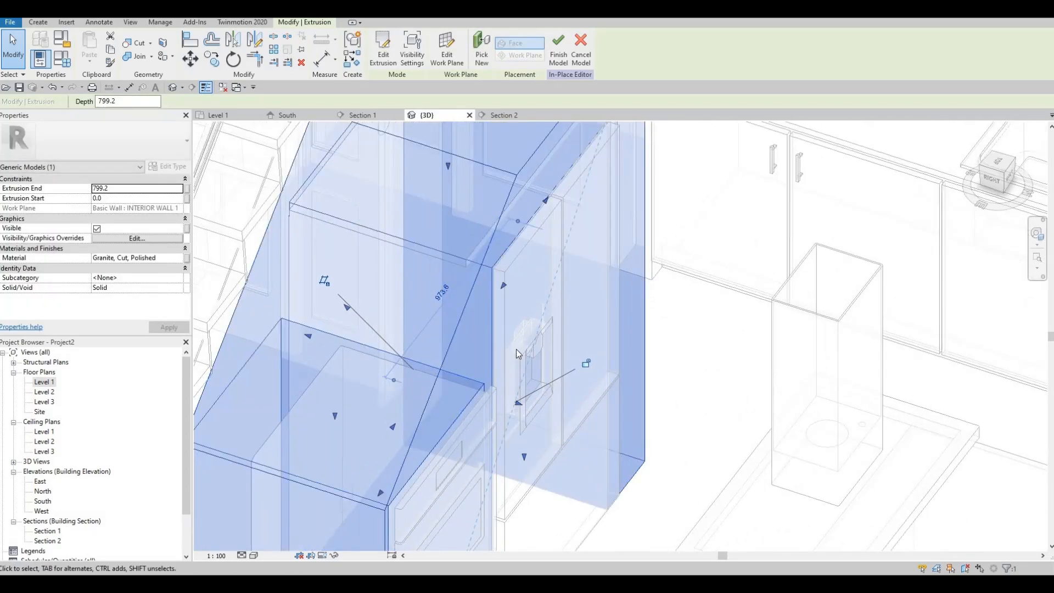
key(Escape)
- Finish the in-place model of the granite enclosure around the refrigerator and double oven
scroll(492, 311, down, 5)
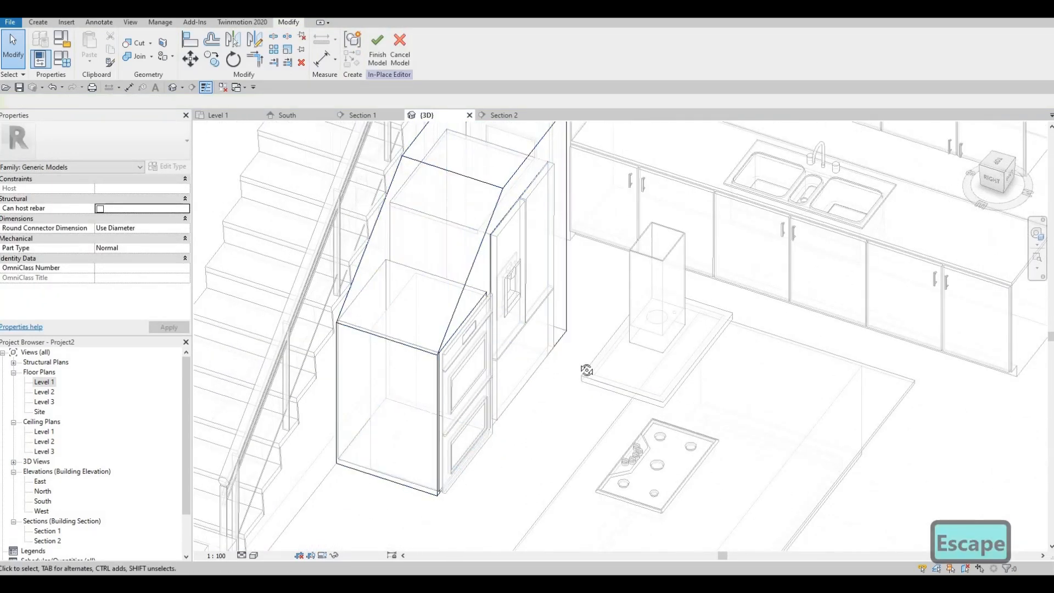
shift+middle_drag(586, 371, 464, 383)
scroll(500, 334, up, 2)
scroll(500, 332, down, 1)
scroll(464, 383, down, 1)
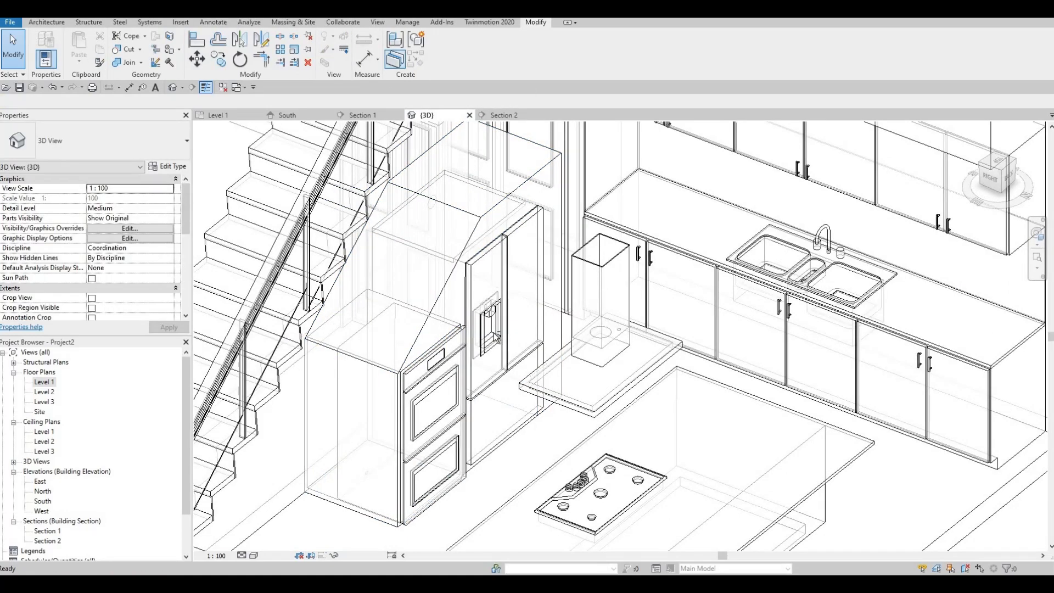
- Examine the under-stair appliance enclosure, island, range hood and kitchen cabinets in 3D from several angles
shift+middle_drag(422, 415, 492, 390)
scroll(492, 390, down, 2)
shift+middle_drag(522, 329, 591, 346)
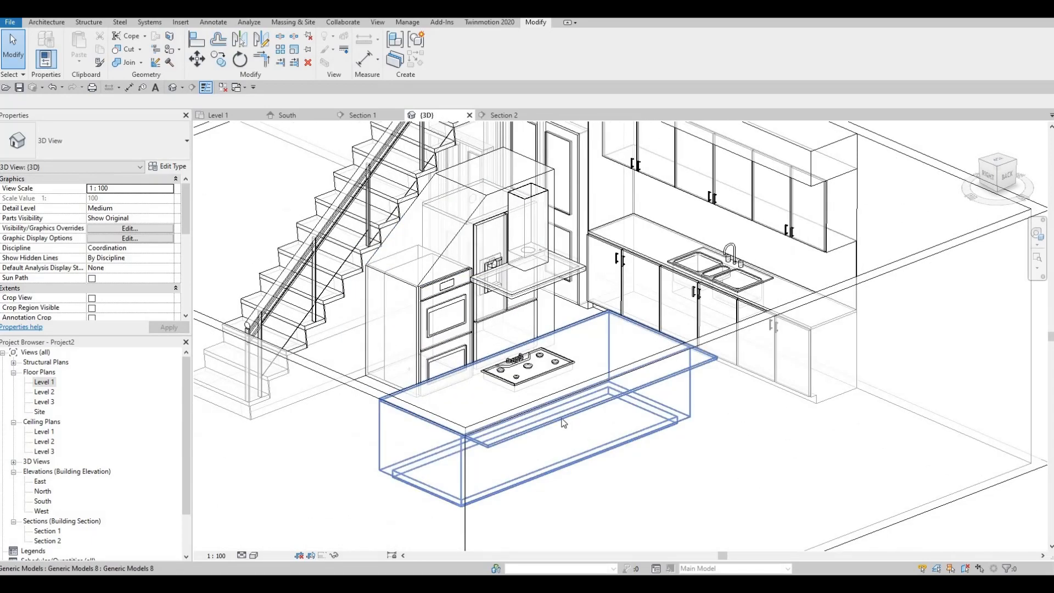
shift+middle_drag(562, 424, 587, 438)
key(Escape)
shift+middle_drag(426, 438, 385, 422)
shift+middle_drag(475, 382, 511, 393)
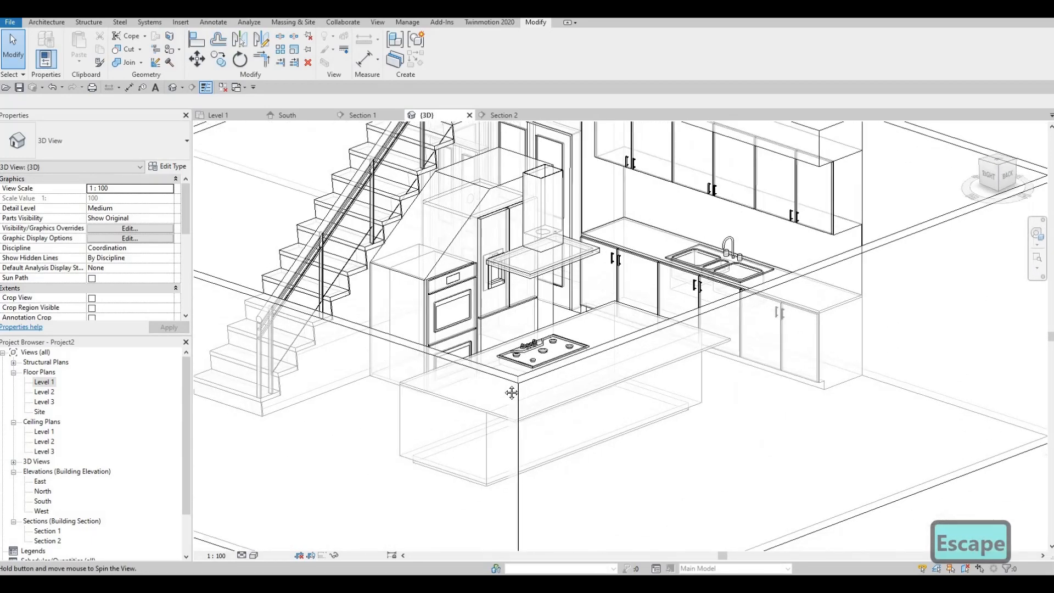
scroll(510, 387, down, 1)
middle_drag(502, 358, 547, 373)
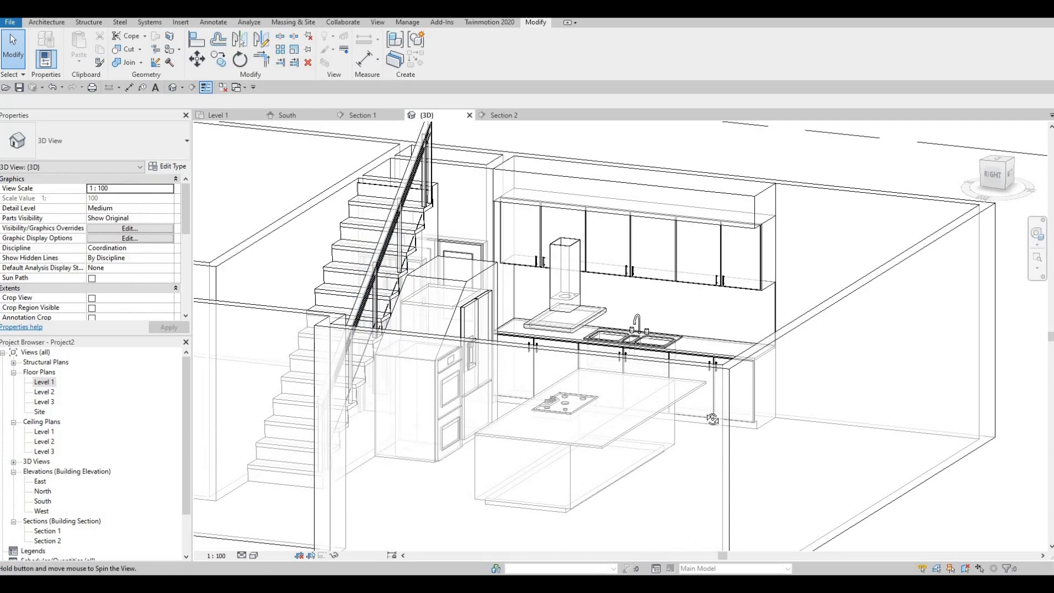
mouse_move(712, 419)
shift+middle_down()
mouse_move(433, 431)
mouse_move(431, 360)
mouse_move(518, 363)
mouse_move(522, 383)
shift+middle_up()
scroll(426, 358, up, 2)
scroll(428, 360, up, 2)
shift+middle_drag(420, 390, 480, 420)
shift+middle_drag(379, 356, 434, 363)
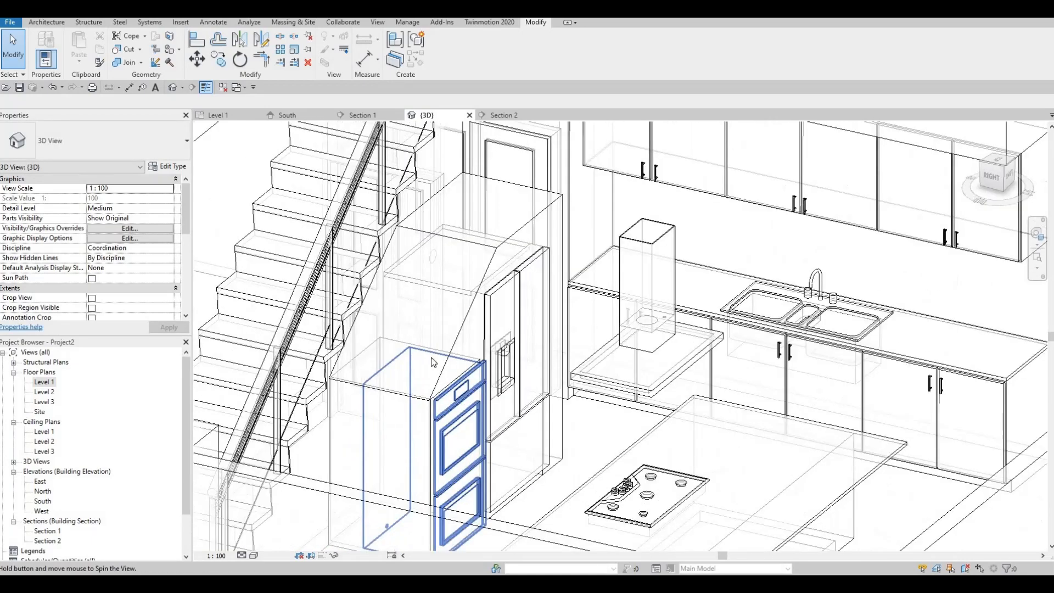
middle_drag(503, 451, 475, 390)
scroll(477, 390, up, 2)
shift+middle_drag(384, 355, 447, 367)
scroll(447, 367, down, 2)
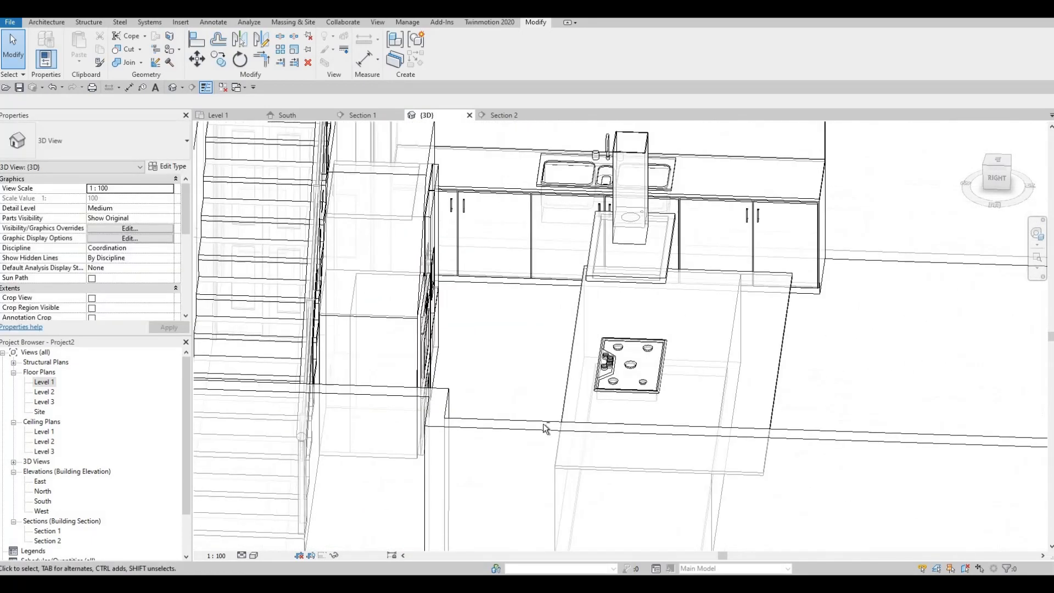
shift+middle_drag(539, 409, 624, 406)
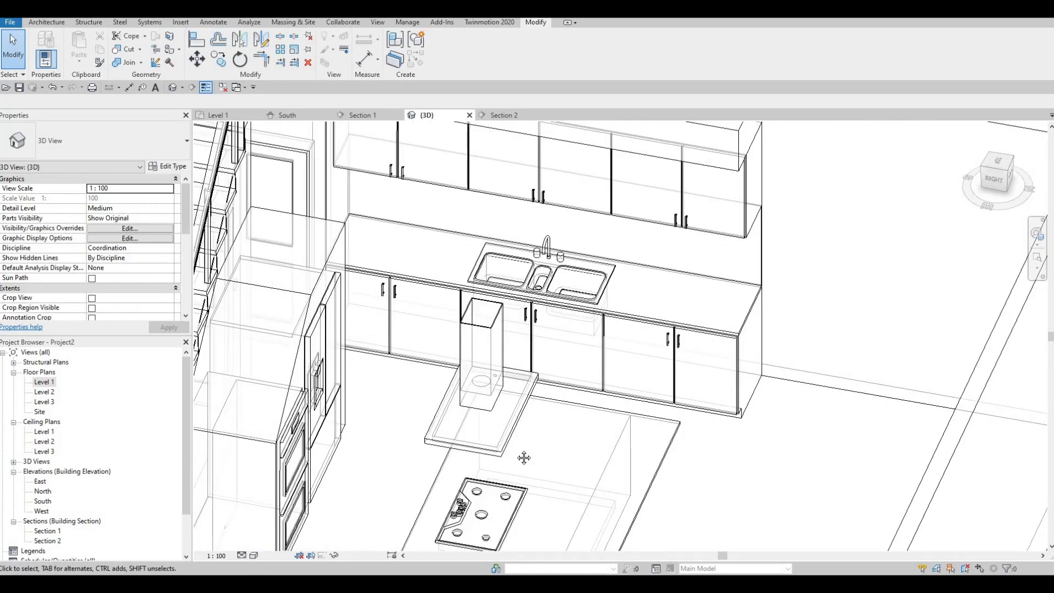
shift+middle_drag(524, 458, 525, 398)
scroll(525, 398, down, 3)
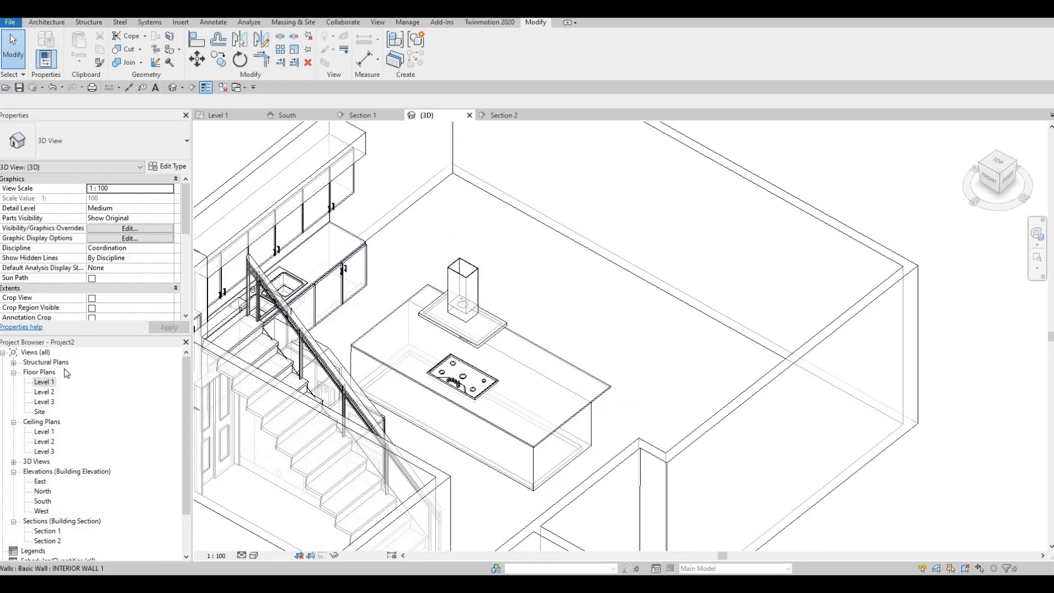
- Open the Level 1 floor plan and browse the metric family library to the Tables folder within Furniture
double_click(44, 381)
scroll(329, 348, down, 2)
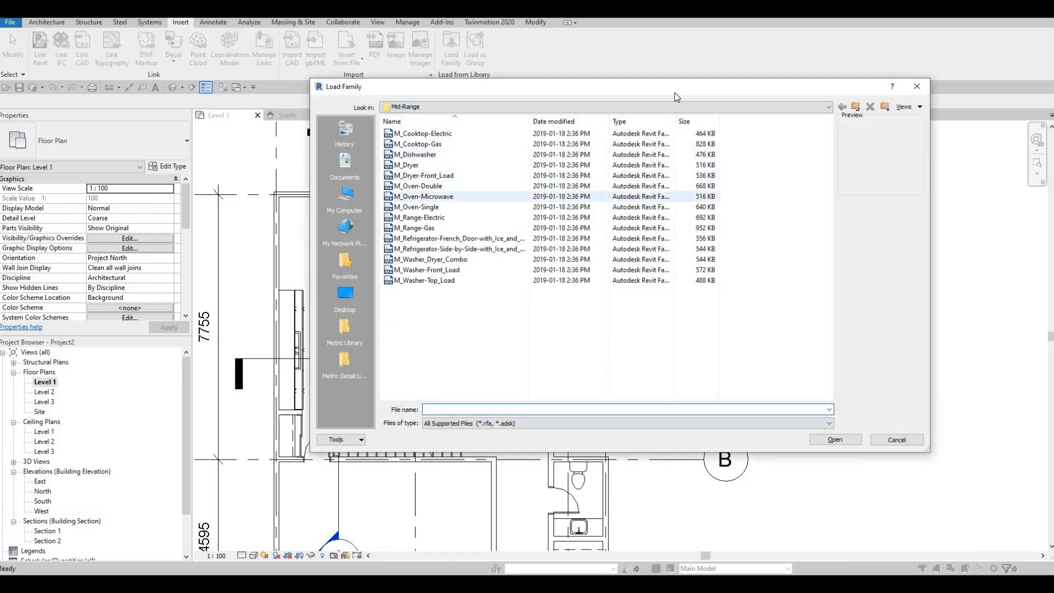
click(666, 107)
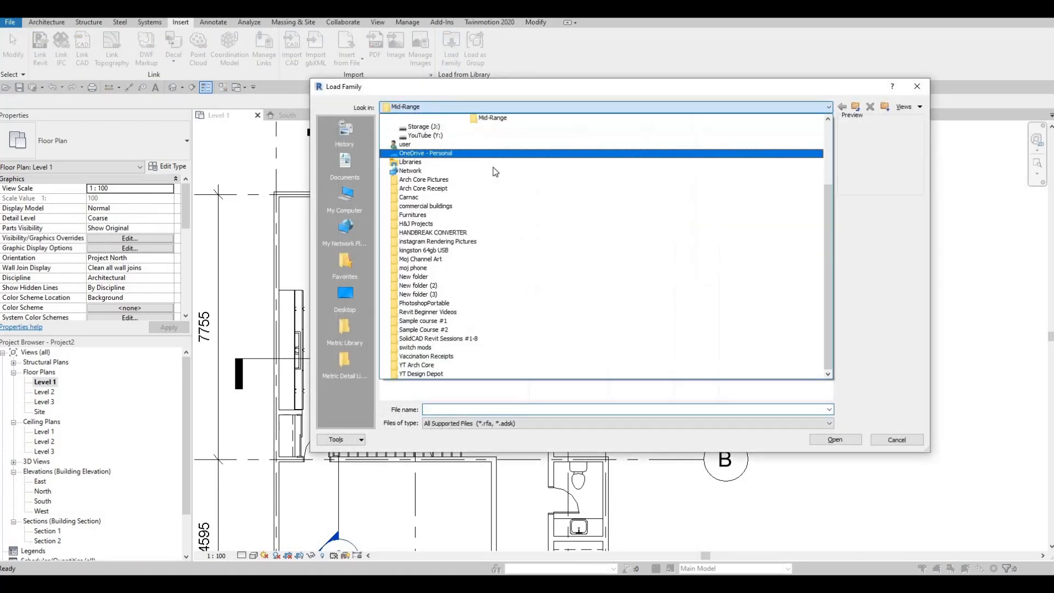
click(479, 170)
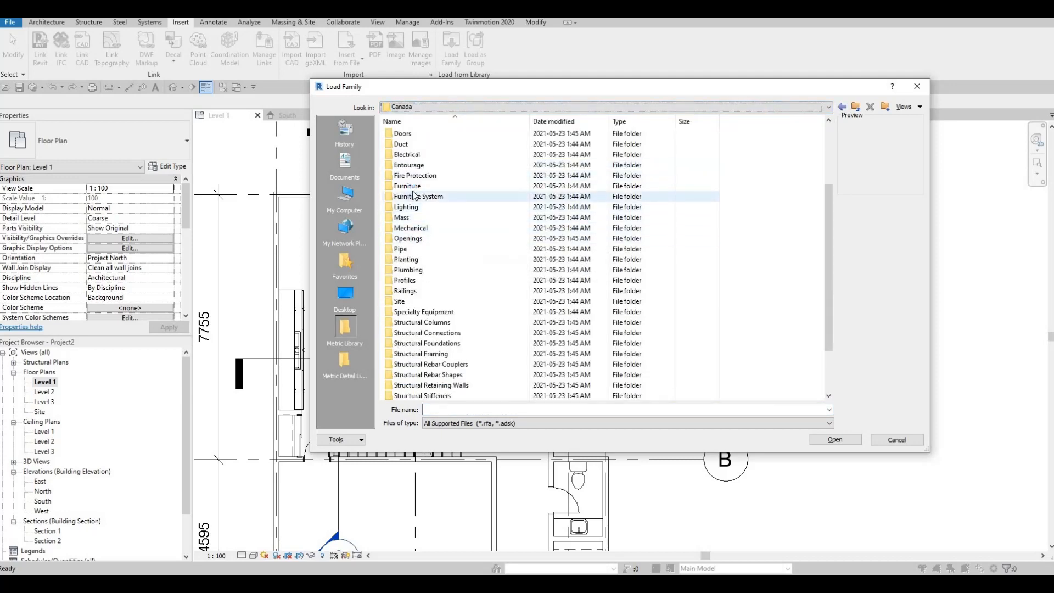
double_click(418, 186)
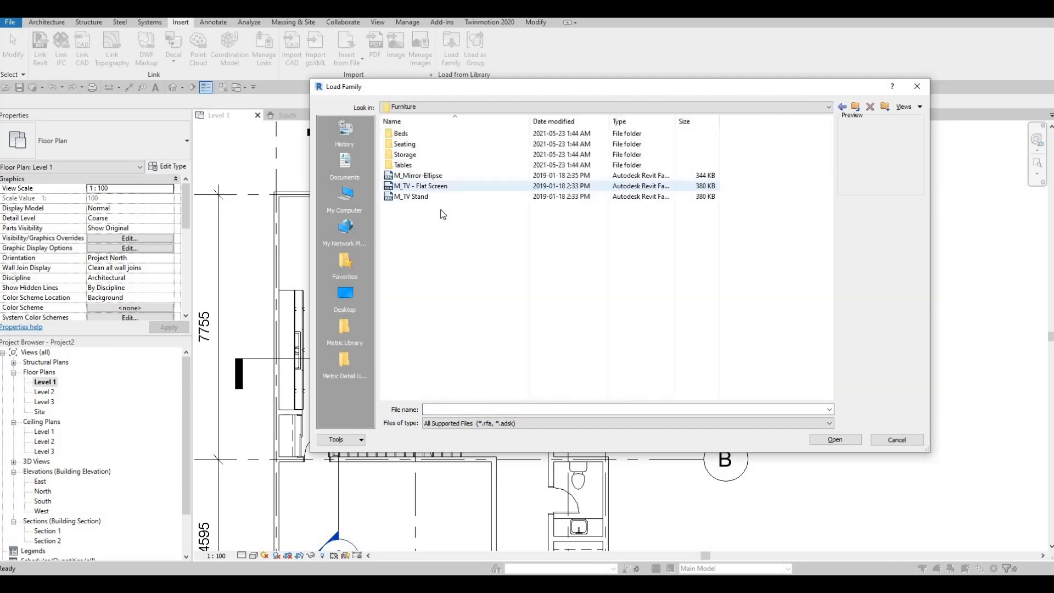
double_click(433, 165)
- Compare the previews of the oval, round, elliptical and rectangular table families and load M_Table-Dining
click(426, 155)
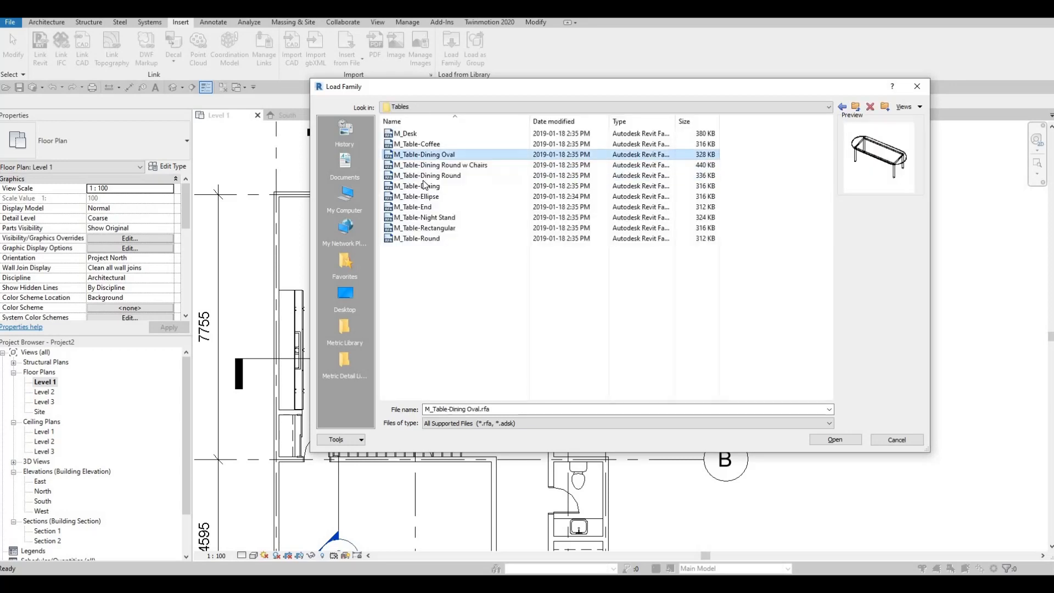
click(425, 176)
click(424, 197)
click(428, 176)
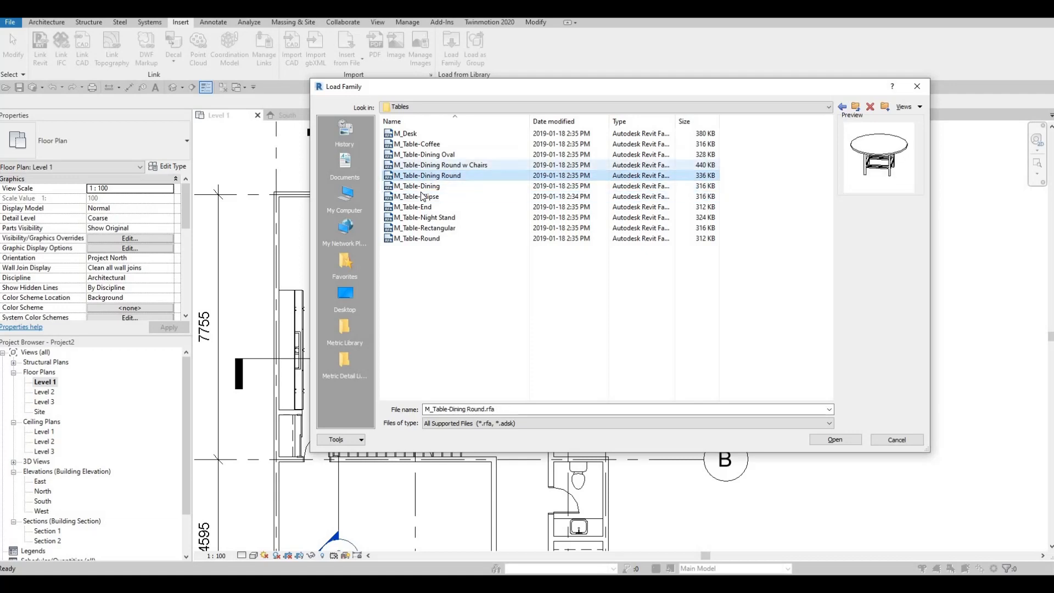
click(434, 165)
click(423, 197)
click(423, 186)
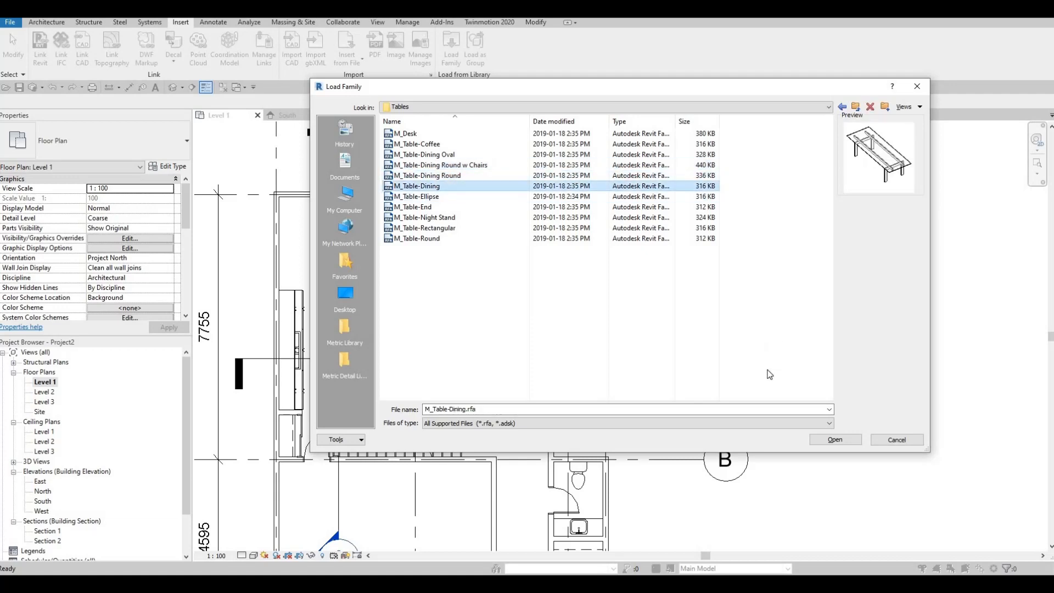
click(833, 439)
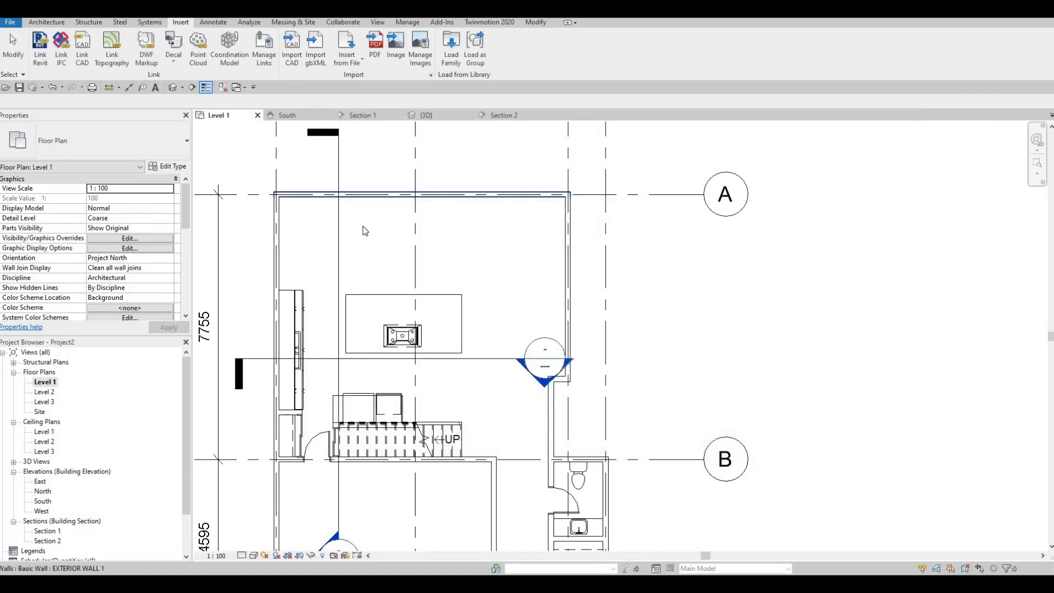
- Place a 0762 x 2134mm M_Table-Dining horizontally above the island near the room's upper-left corner, centred about 1200 mm below grid A
key(c)
key(m)
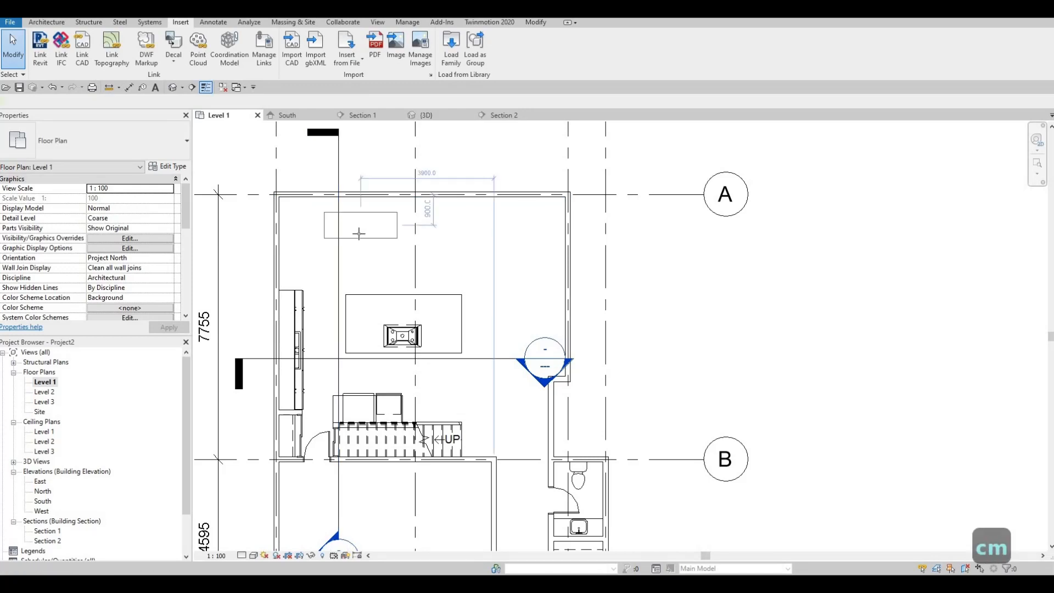
scroll(354, 230, up, 2)
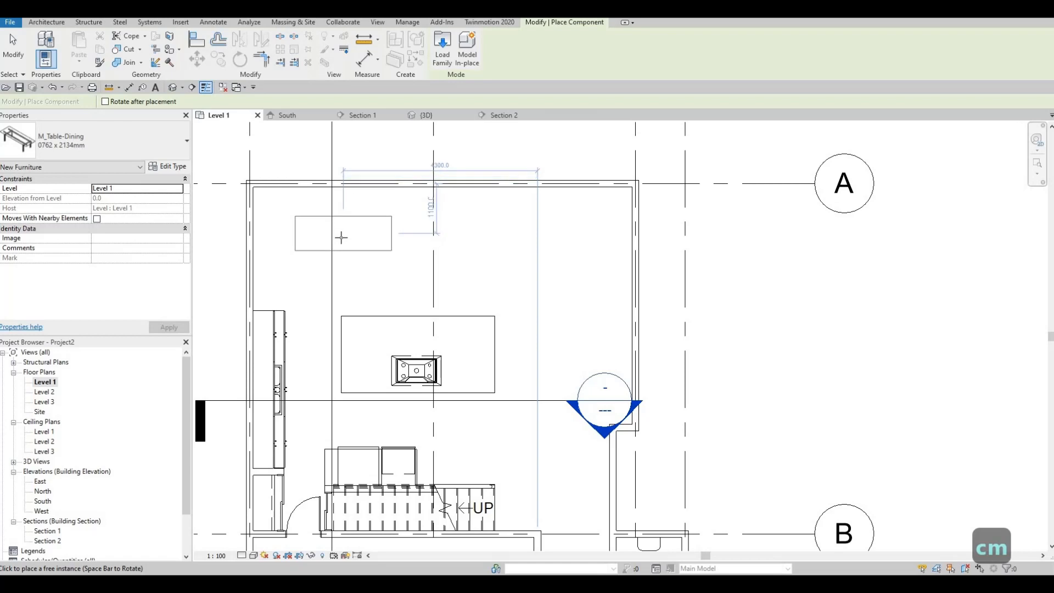
click(339, 246)
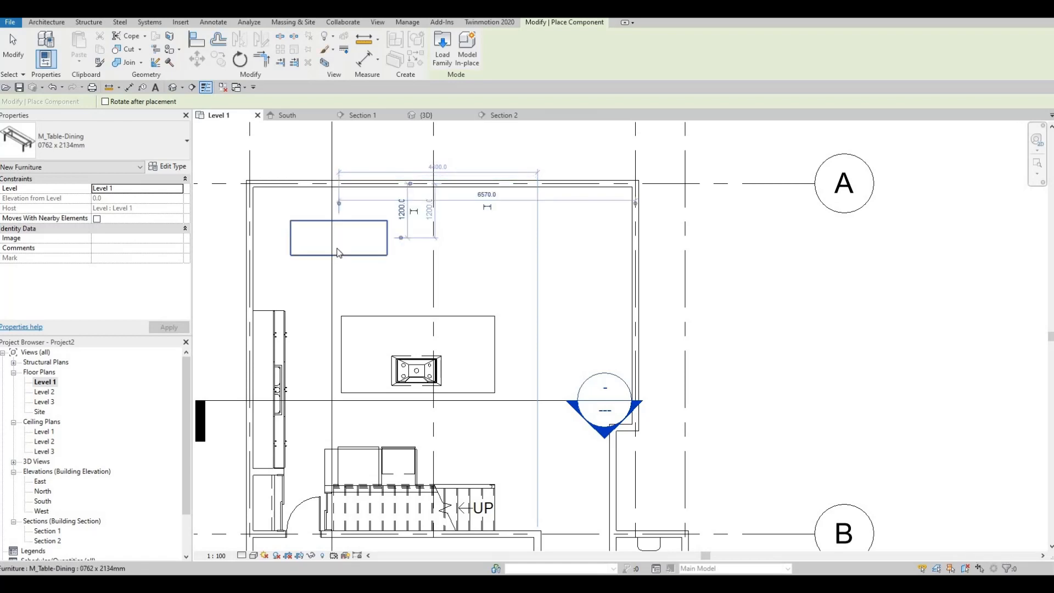
key(Escape)
key(Escape)
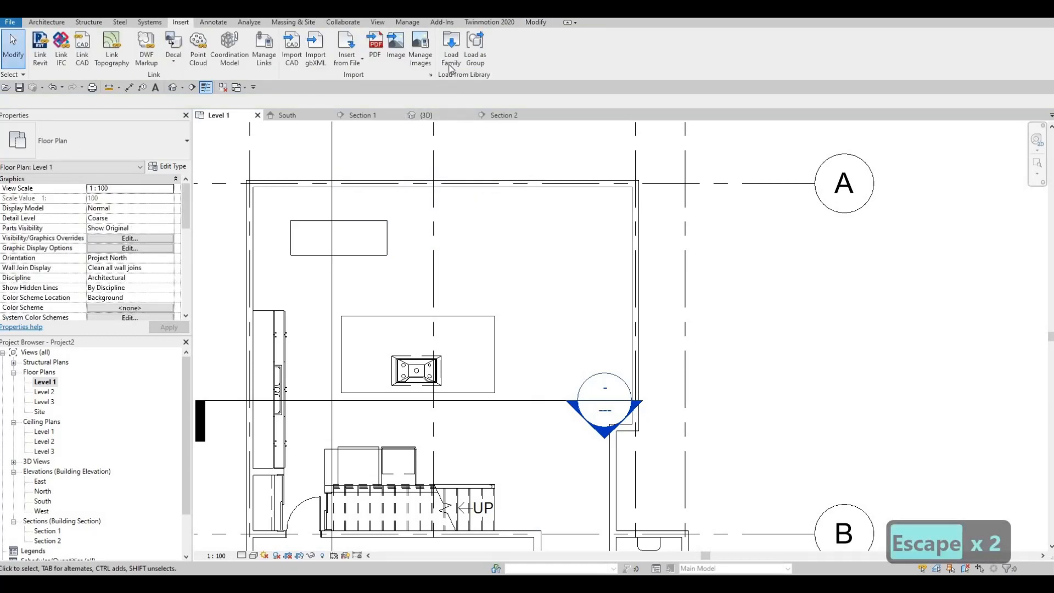
- Browse the family library from the Tables folder to the Seating folder within Furniture
click(450, 65)
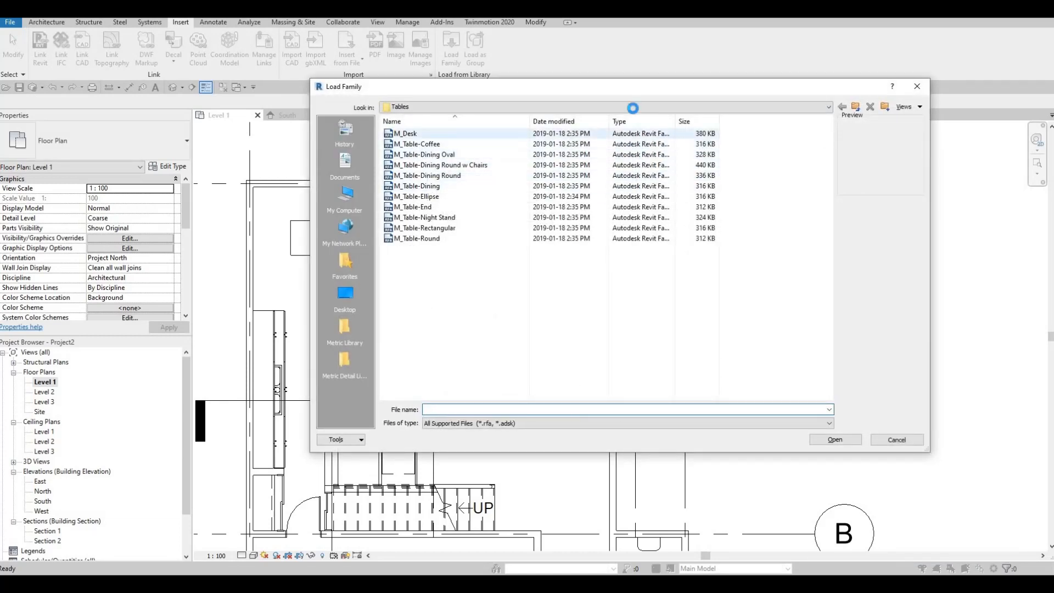
click(486, 107)
scroll(483, 140, up, 1)
click(480, 136)
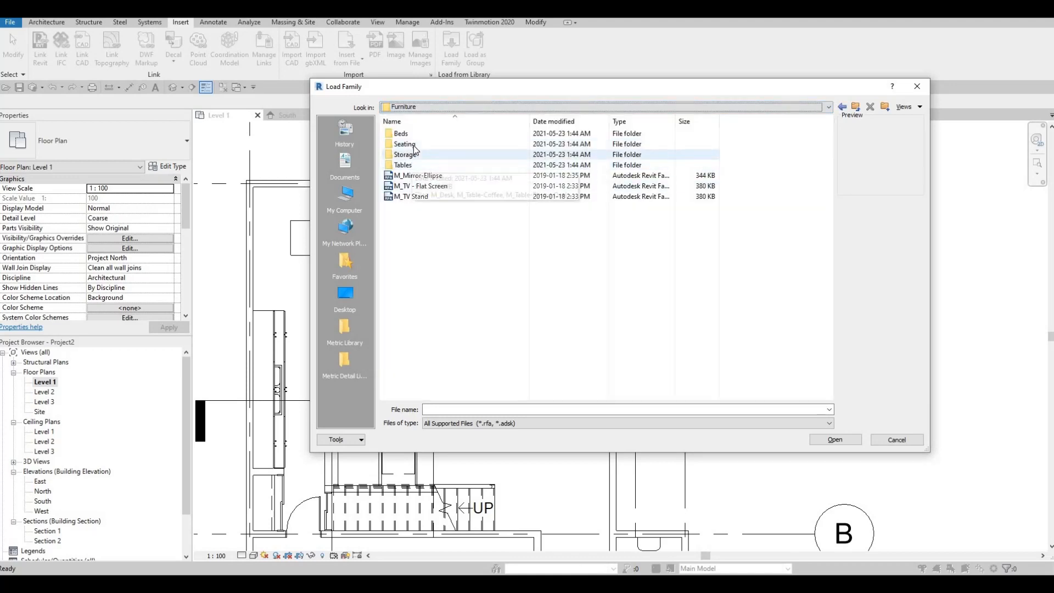
click(439, 145)
double_click(439, 145)
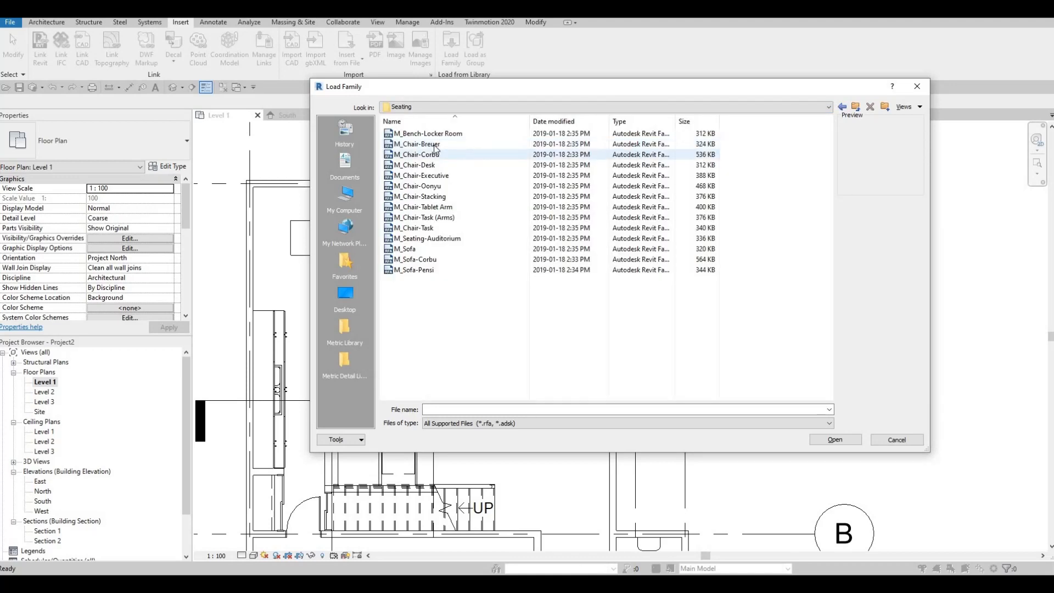
- Compare the previews of the bench and the Breuer, Corbu and desk chairs, and load M_Chair-Breuer
click(430, 135)
click(429, 146)
click(429, 155)
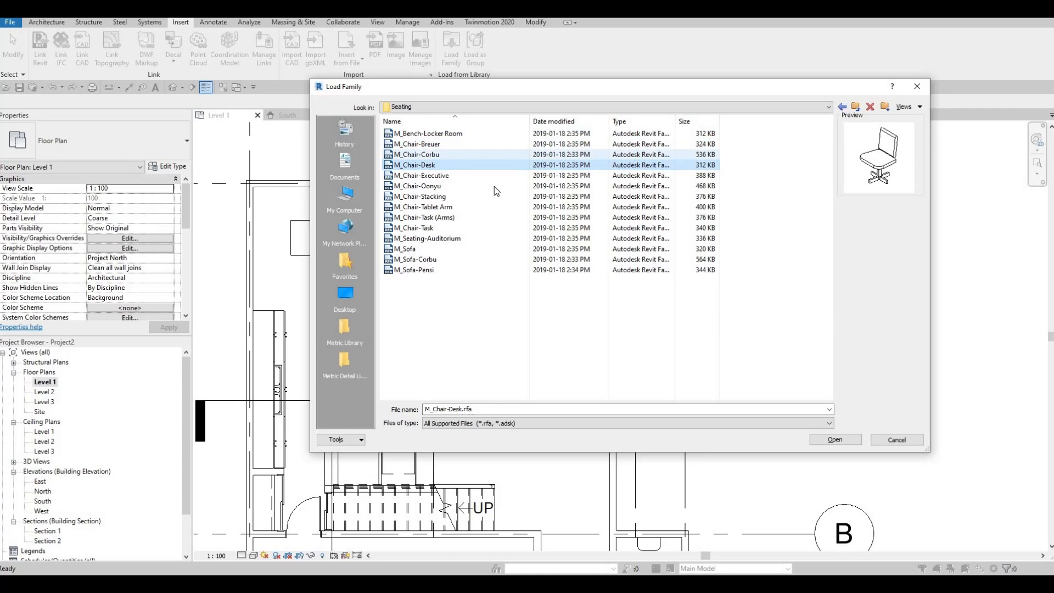
click(426, 163)
click(426, 154)
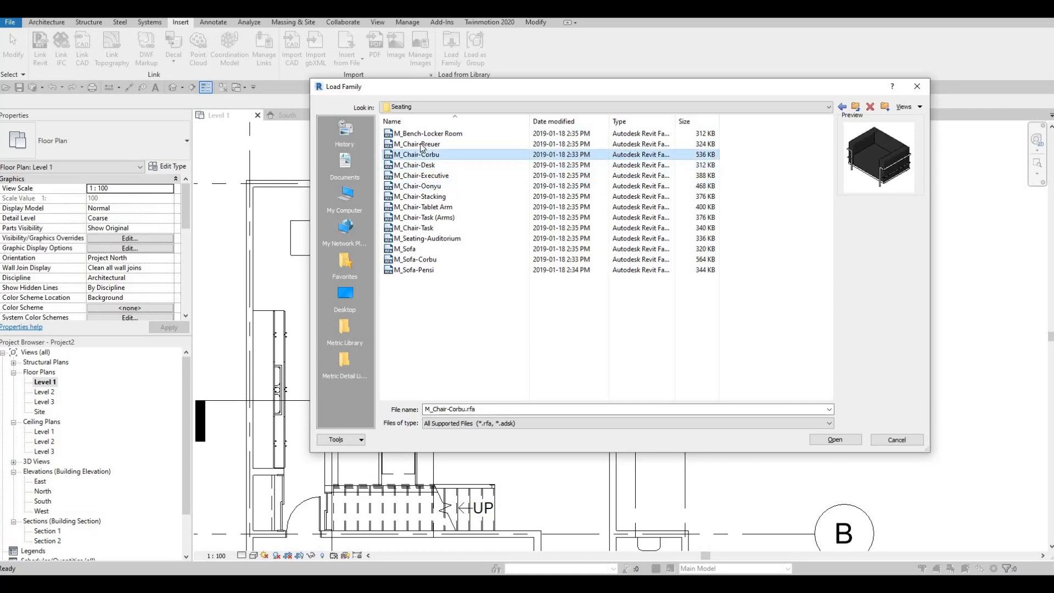
click(427, 145)
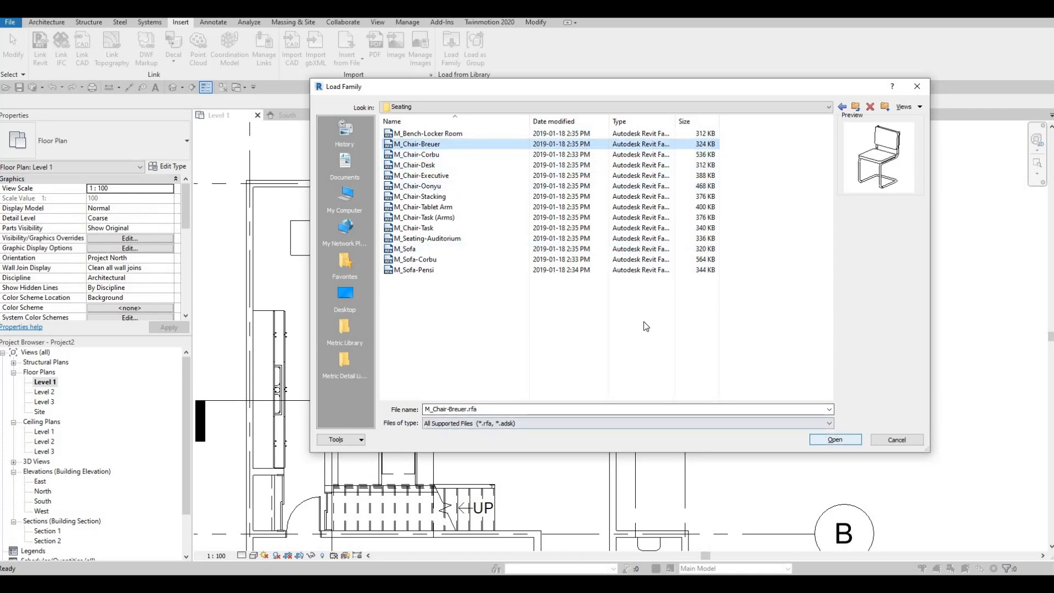
key(Return)
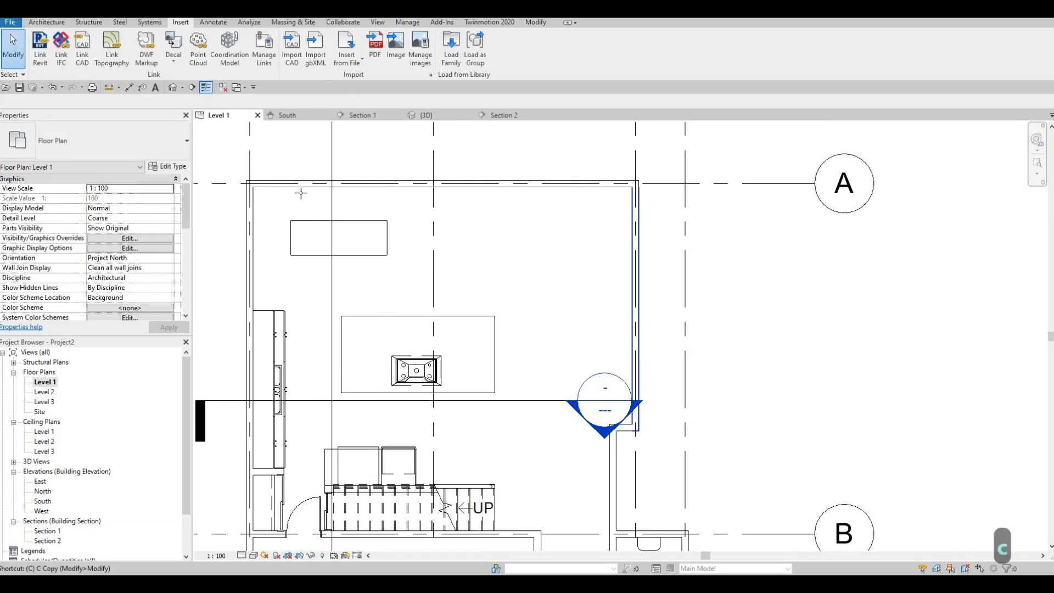
- Place one M_Chair-Breuer on the dining table's upper side about 1400 mm from the left grid, and another rotated to face the table's left end
key(m)
scroll(301, 192, up, 3)
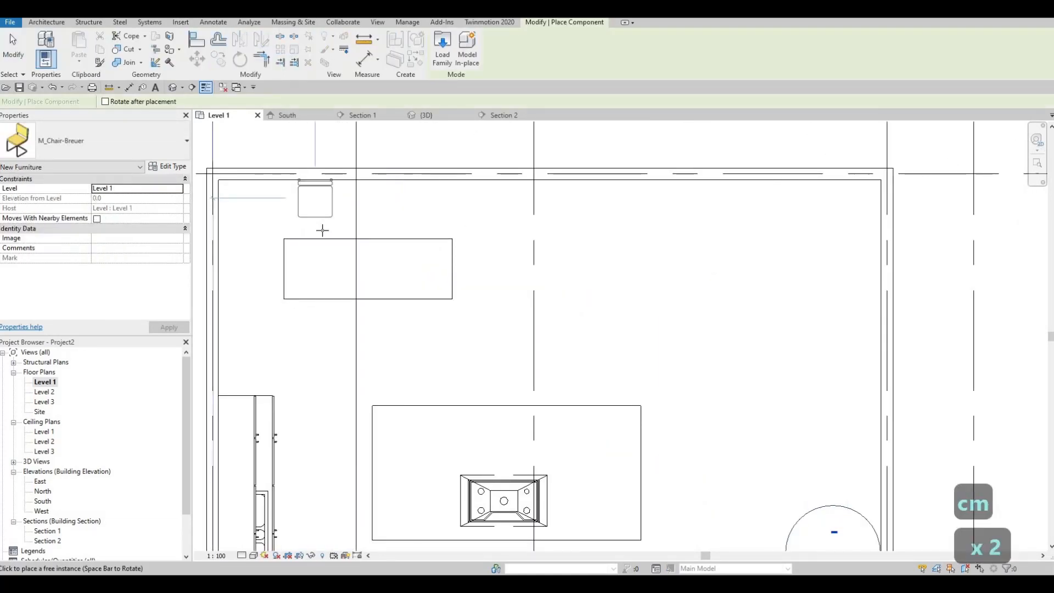
click(323, 238)
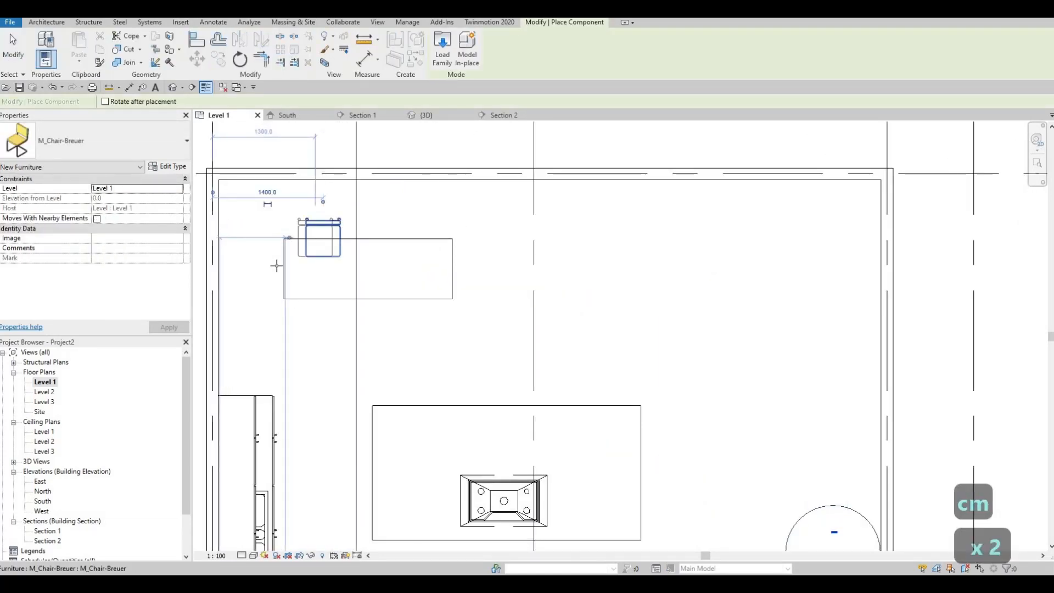
key(space)
key(space)
key(space)
key(space)
key(space)
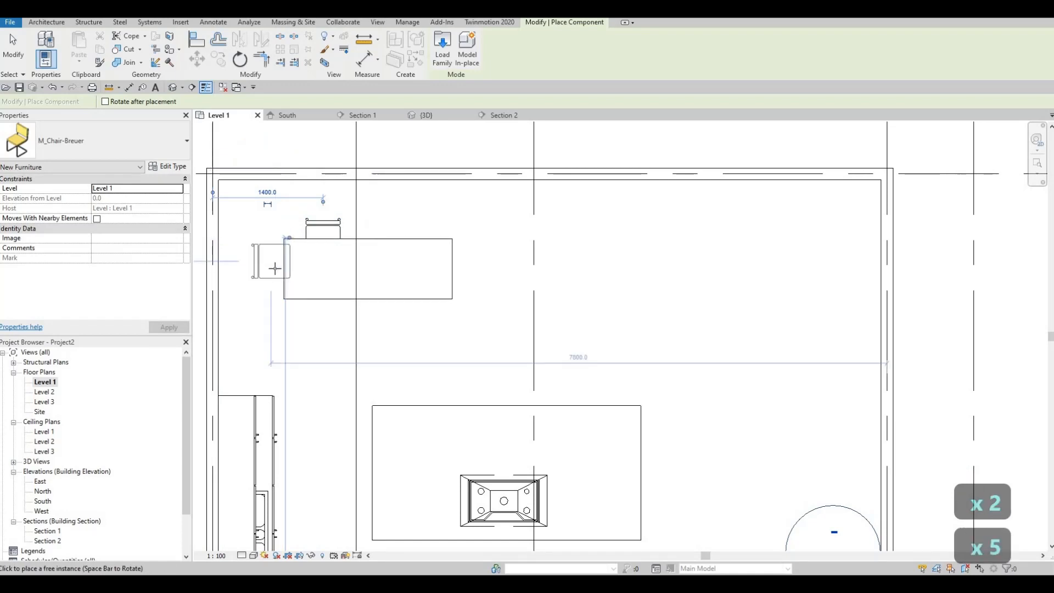
click(349, 253)
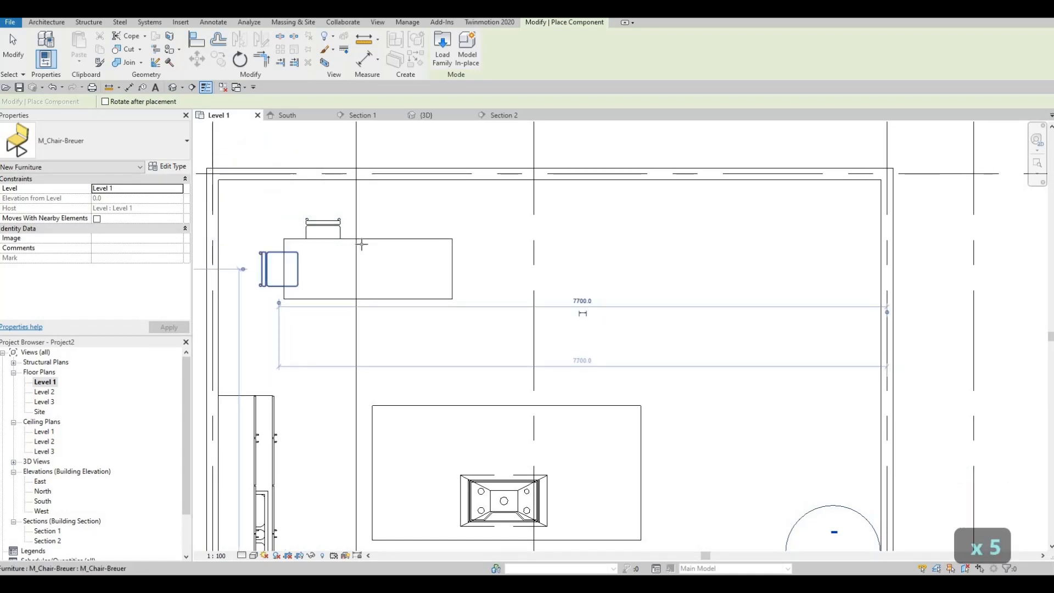
- Place two more M_Chair-Breuer chairs along the dining table's upper side, spaced about 600 mm apart in line with the first
key(space)
key(space)
key(space)
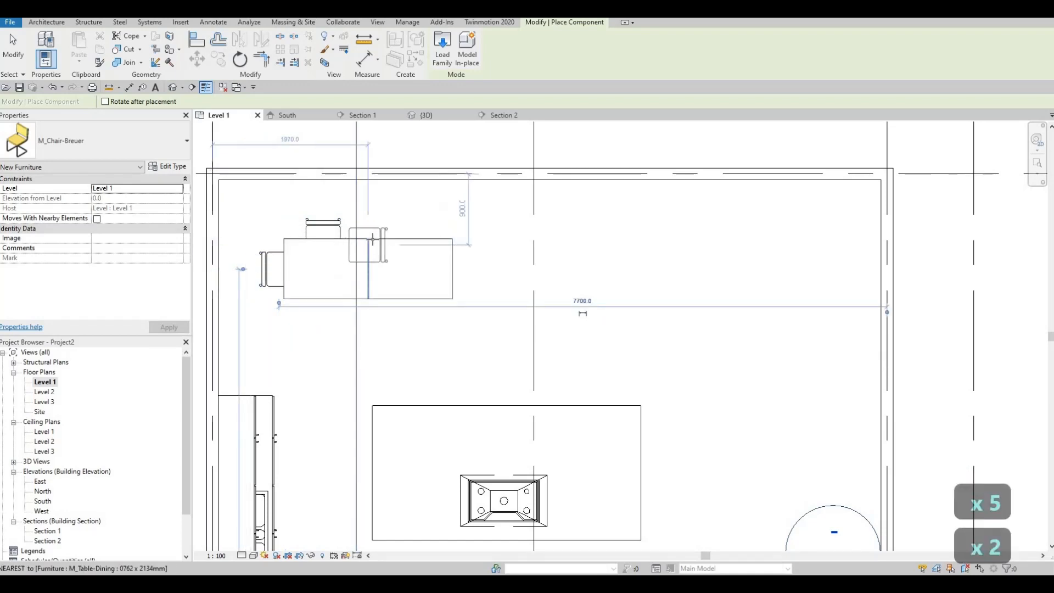
click(417, 238)
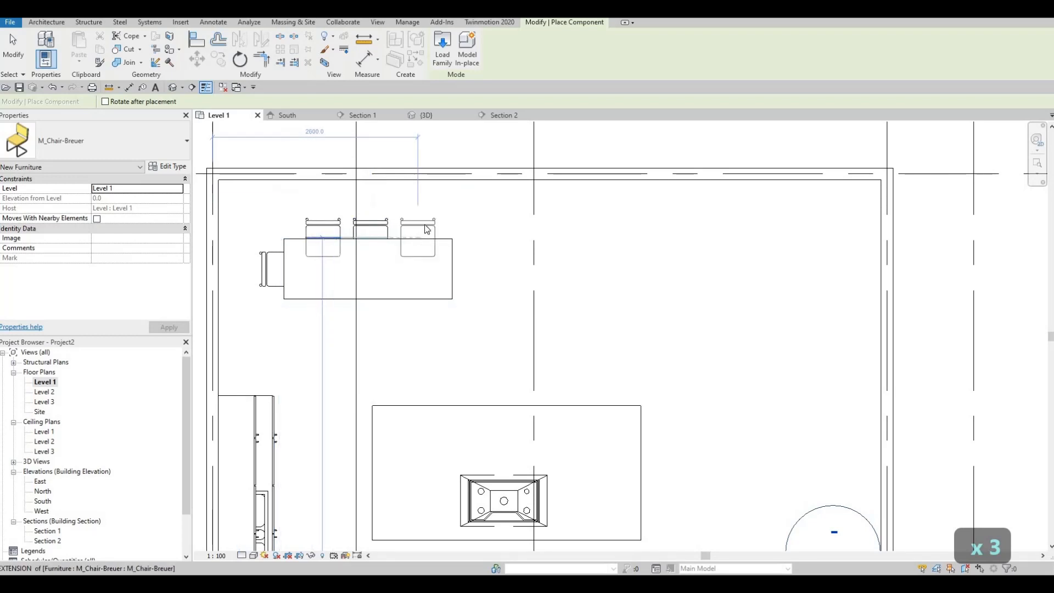
click(427, 229)
key(Escape)
key(Escape)
- Mirror a copy of the three upper dining chairs across the table's horizontal centreline to its lower side
click(387, 229)
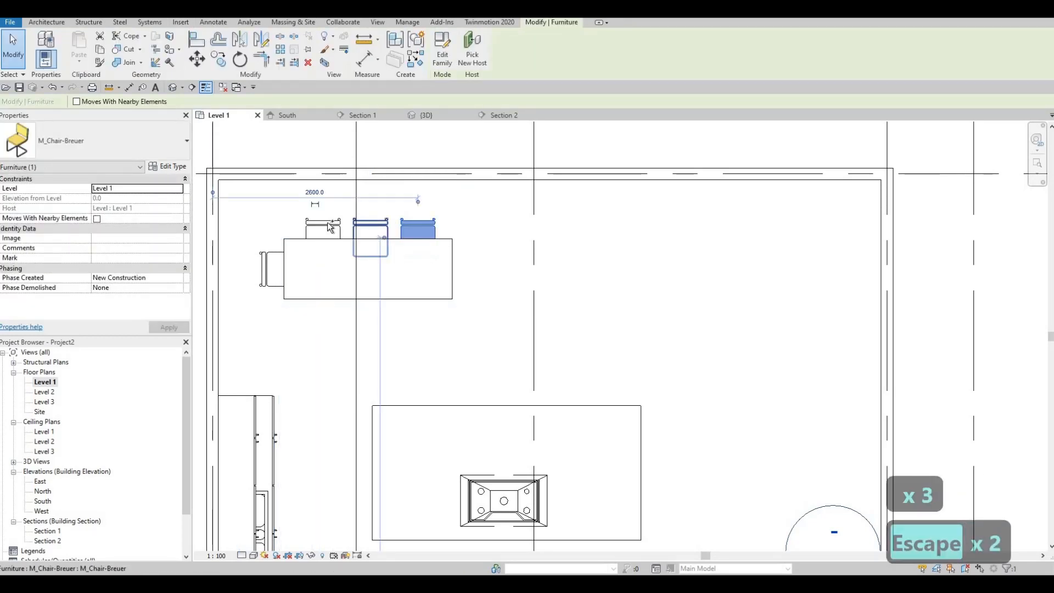
ctrl+click(330, 227)
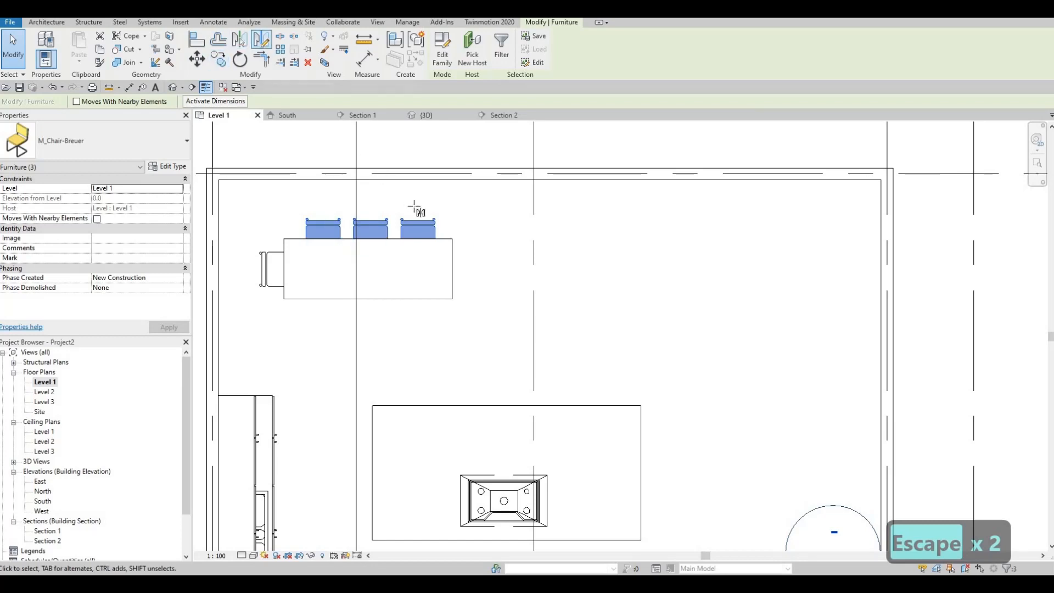
click(454, 269)
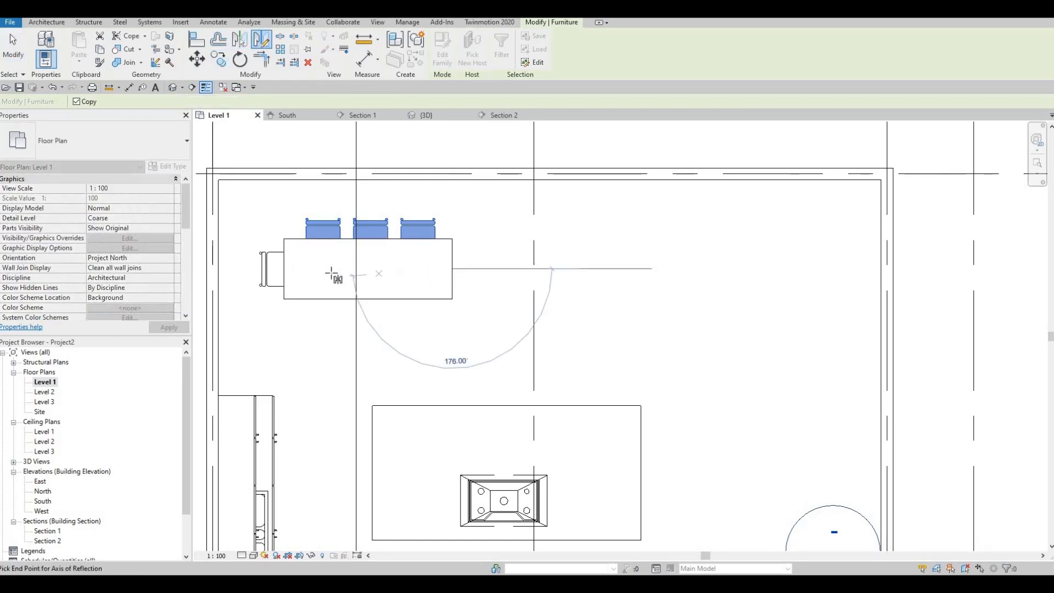
click(296, 274)
key(Escape)
key(Escape)
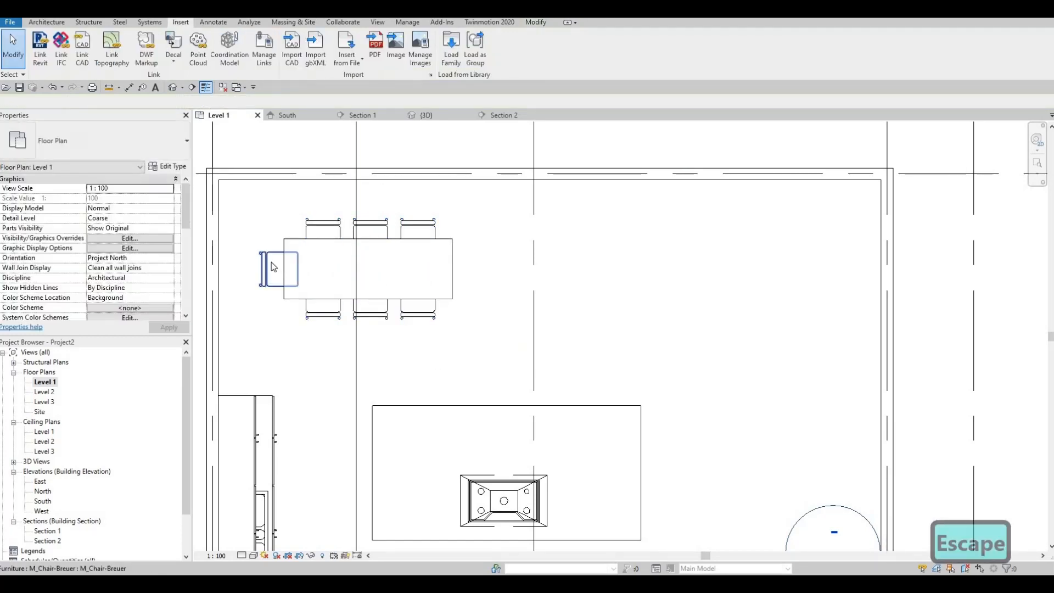
- Mirror a copy of the left end chair across the dining table's vertical centreline to its right end
click(279, 269)
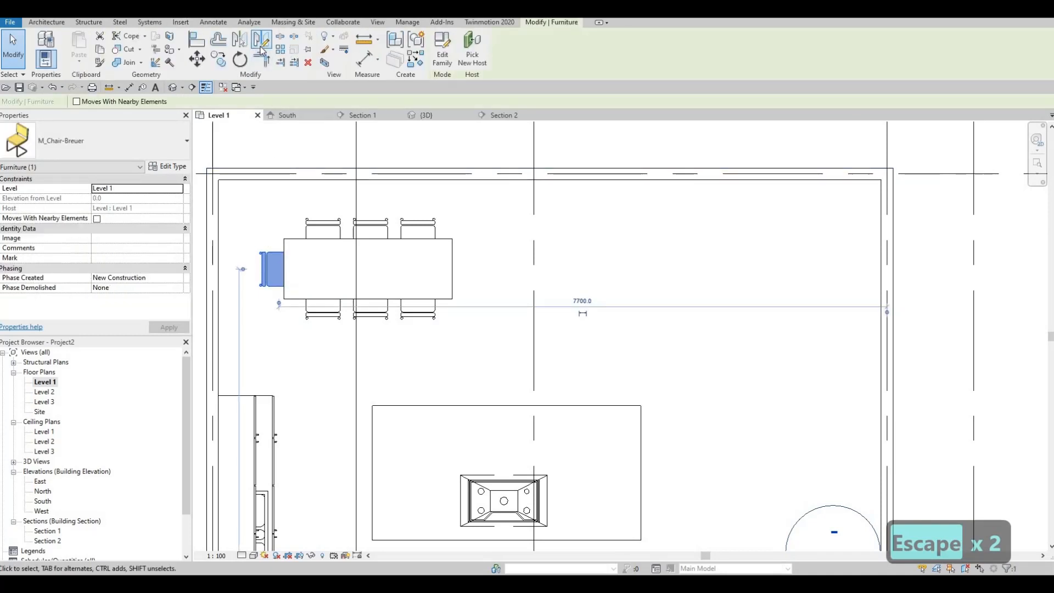
click(368, 258)
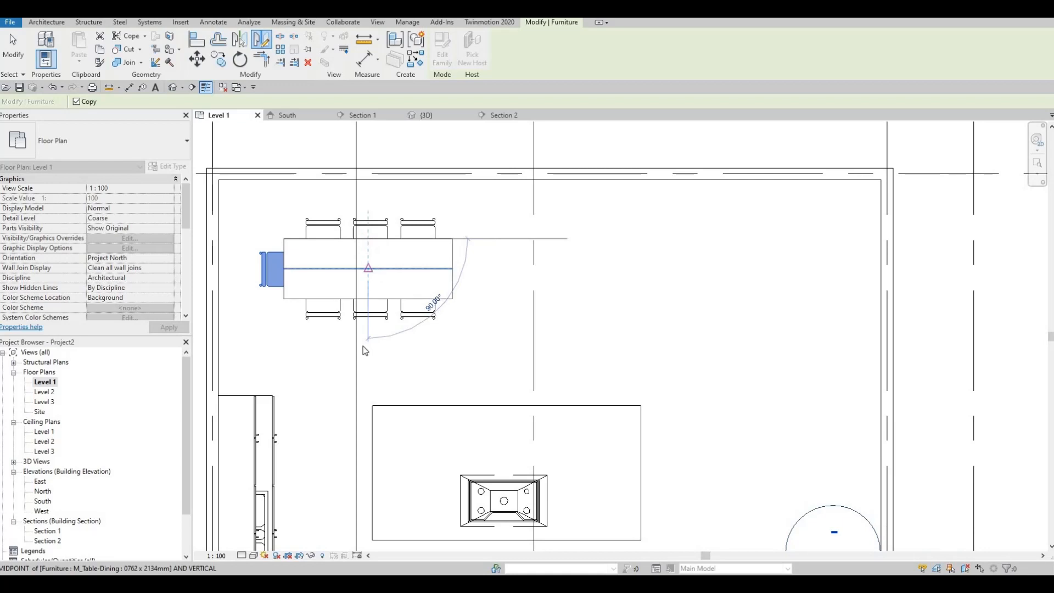
click(372, 286)
key(Escape)
key(Escape)
- Nudge the dining table and its eight chairs together slightly up and left, closer to the room's upper-left corner
scroll(475, 285, down, 2)
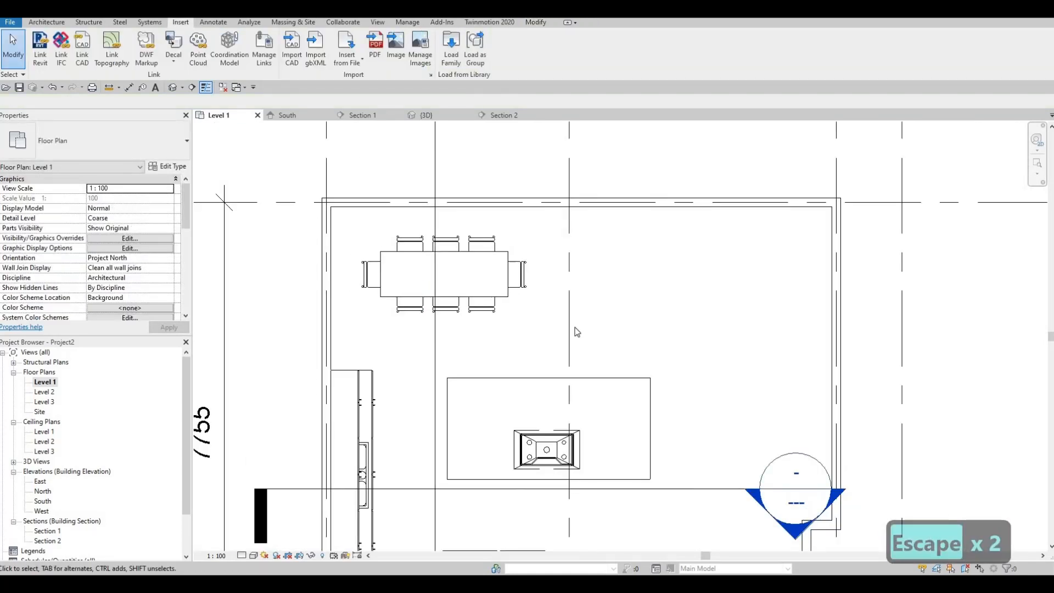
drag(348, 224, 575, 327)
key(Left)
key(Left)
key(Left)
key(Left)
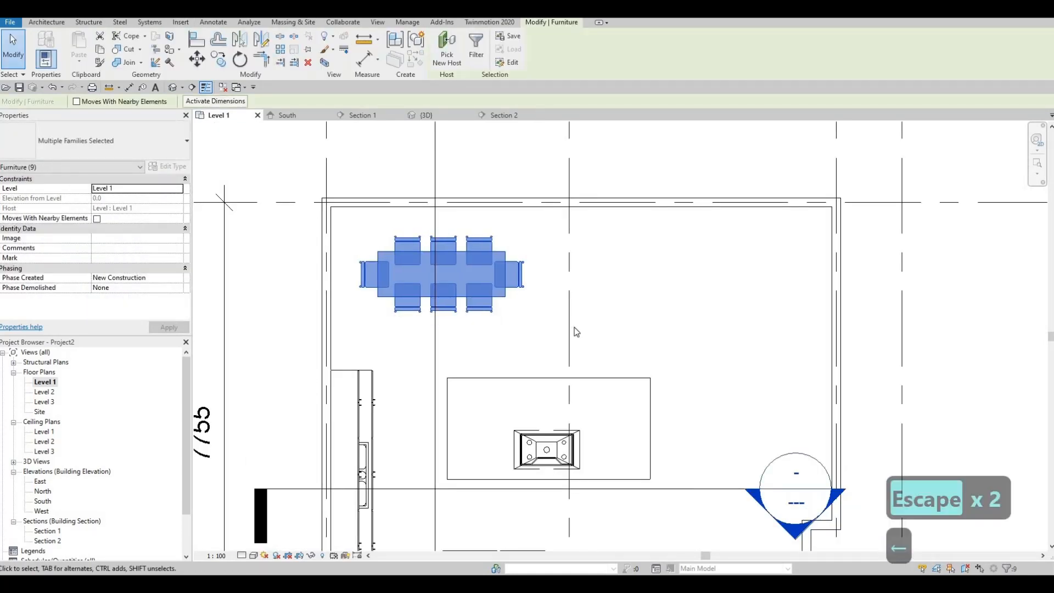
key(Up)
key(Up)
key(Up)
key(Down)
key(Left)
key(Left)
key(Left)
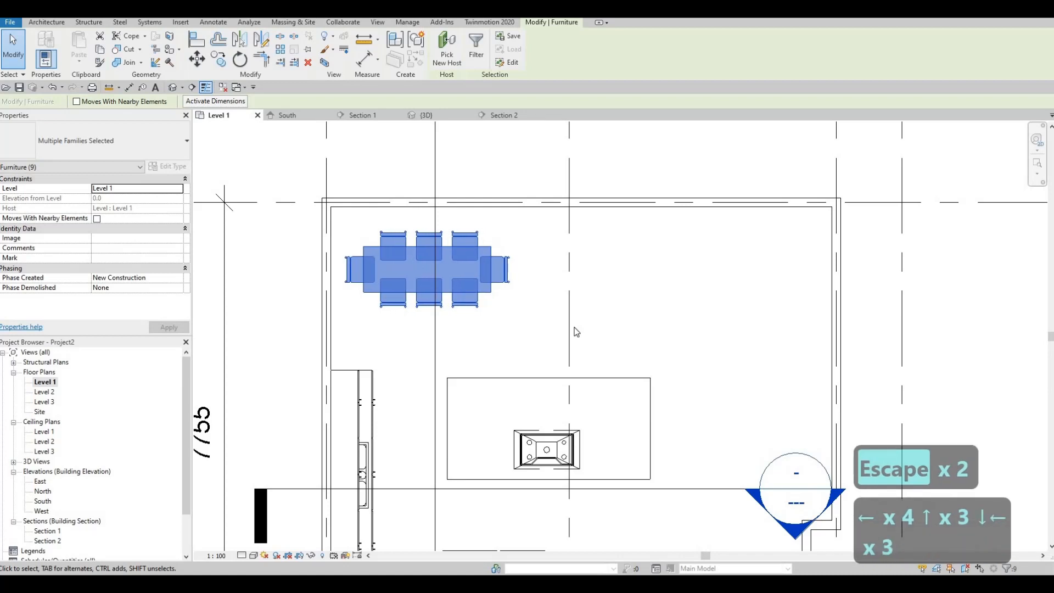
key(Up)
key(Right)
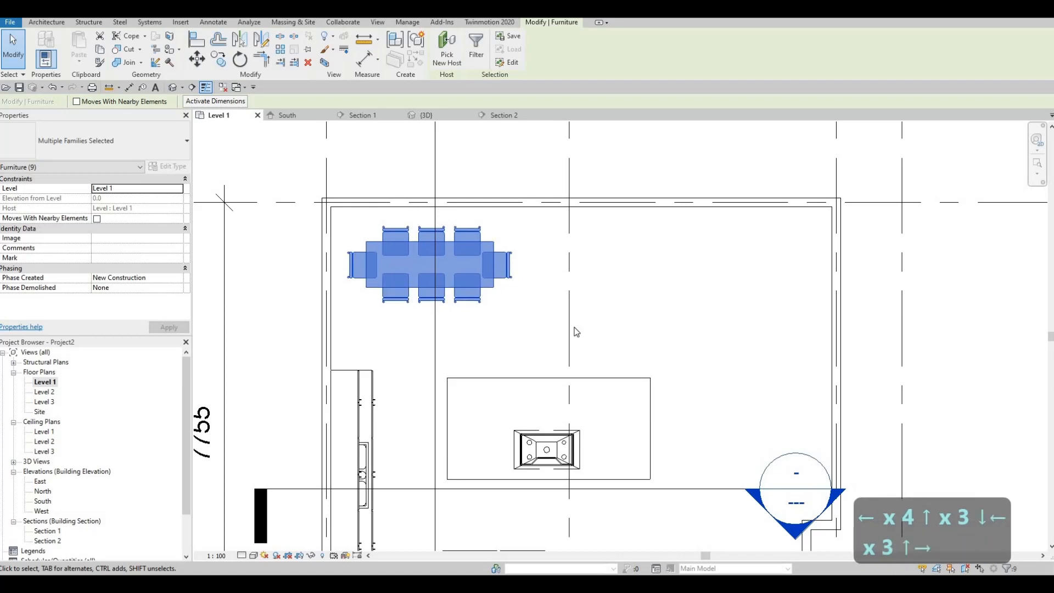
key(Escape)
key(Escape)
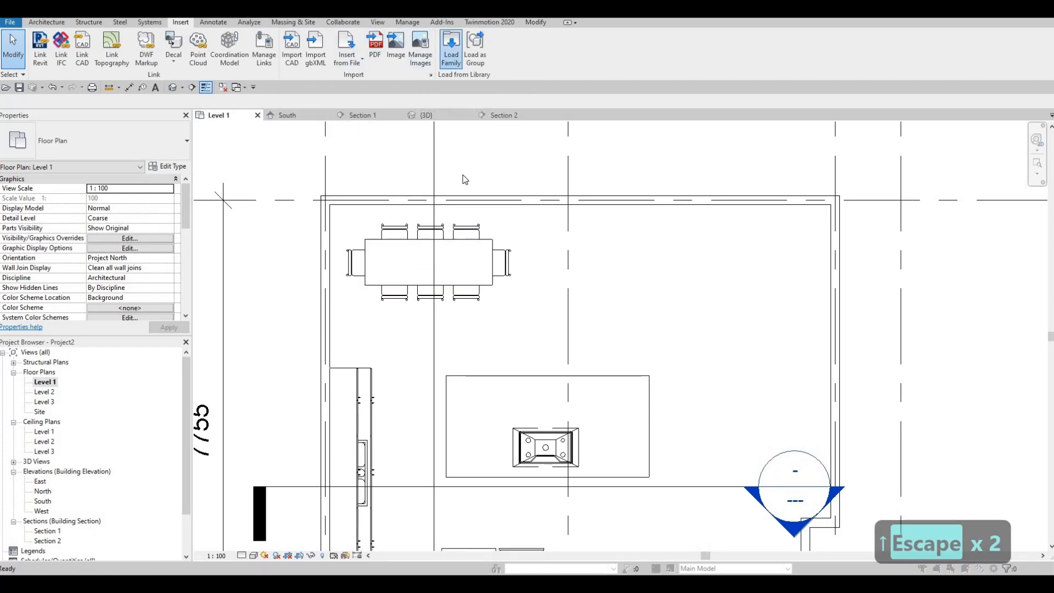
- Preview other chair families in the Seating folder and load M_Chair-Stacking
click(434, 154)
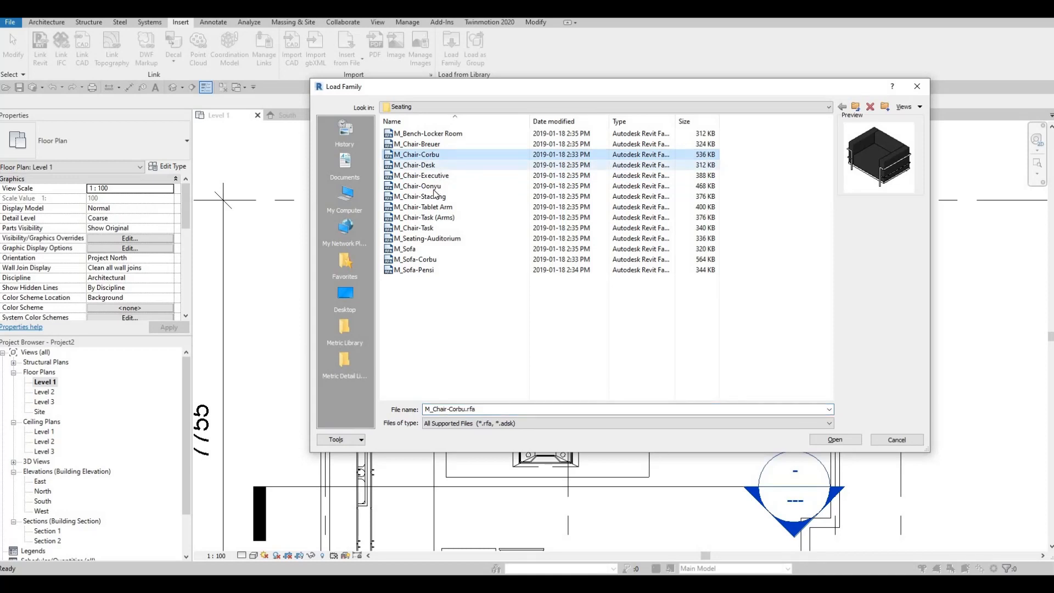
click(434, 177)
click(431, 197)
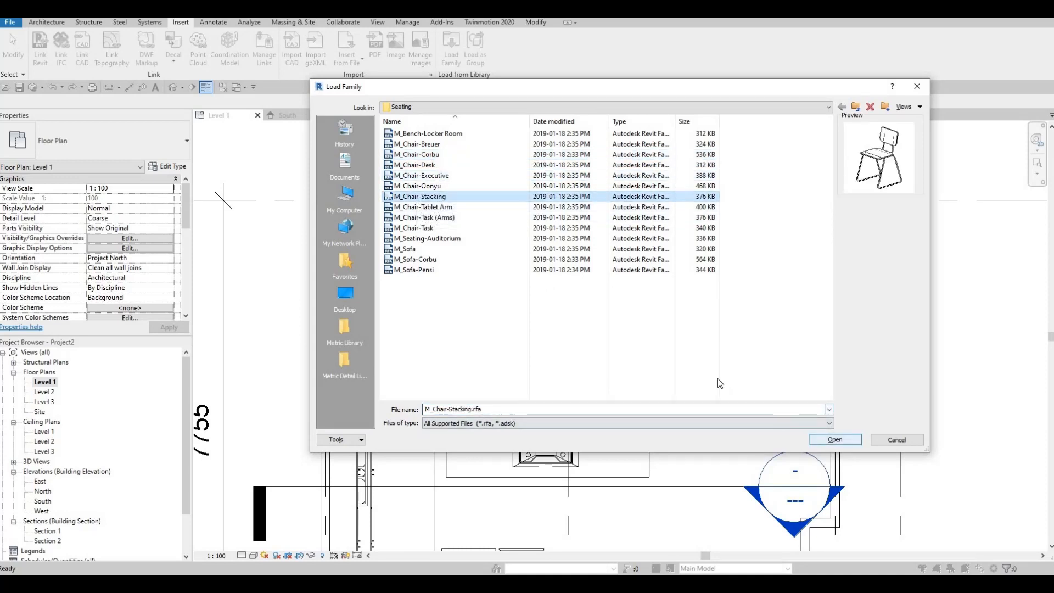
key(Return)
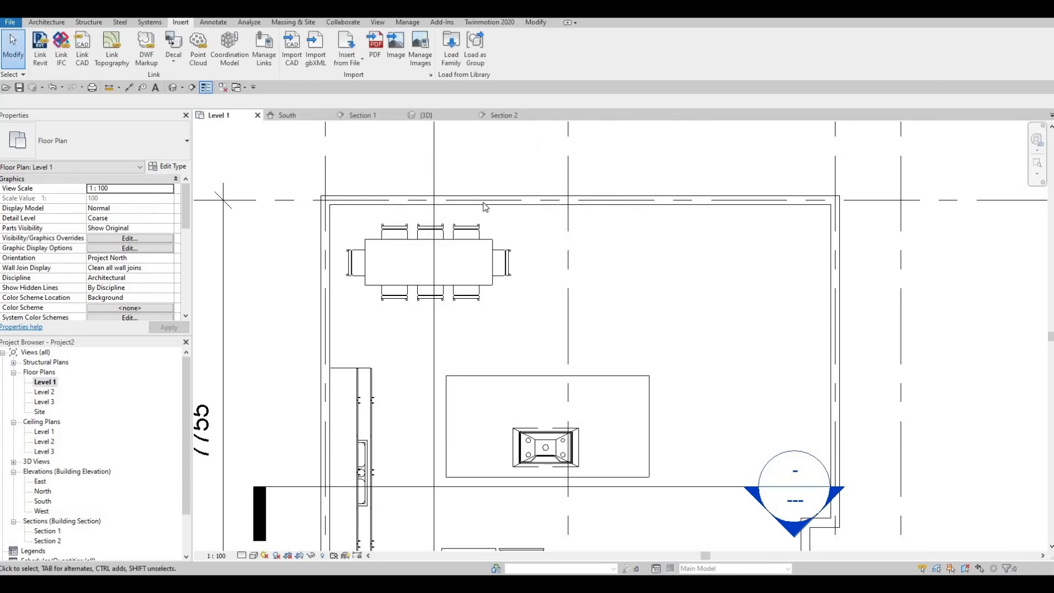
- Place five M_Chair-Stacking chairs in a row along the island's upper edge, facing it, about 600 to 680 mm apart
key(c)
key(m)
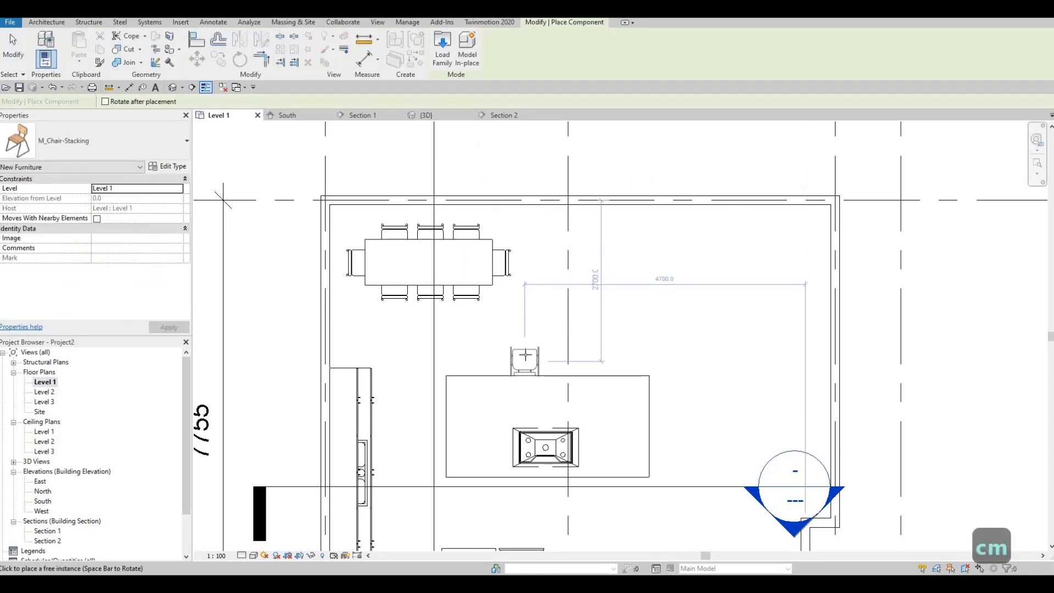
key(c)
key(m)
scroll(496, 356, up, 2)
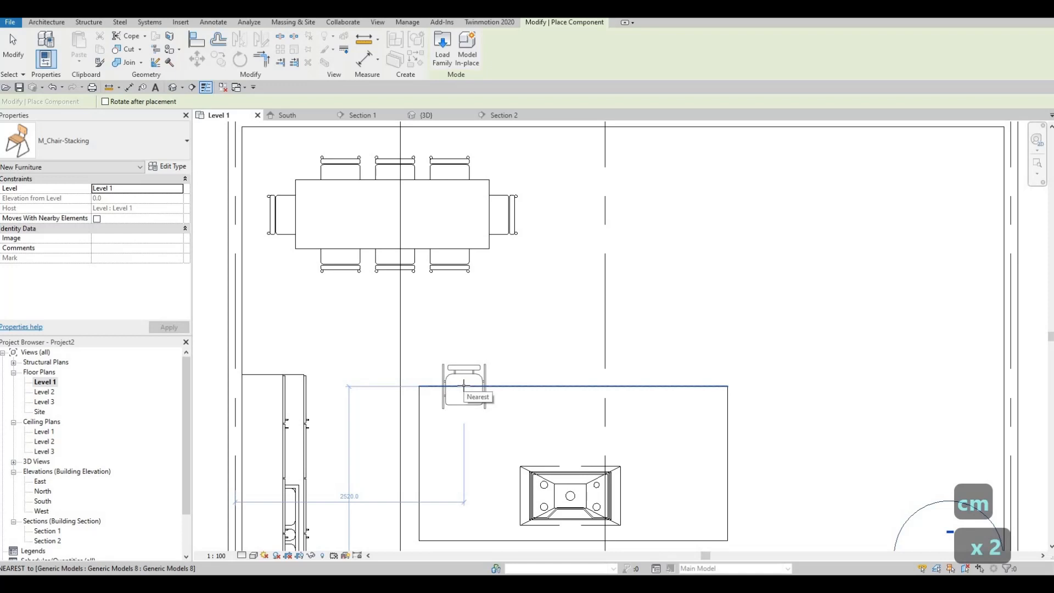
click(464, 386)
click(525, 386)
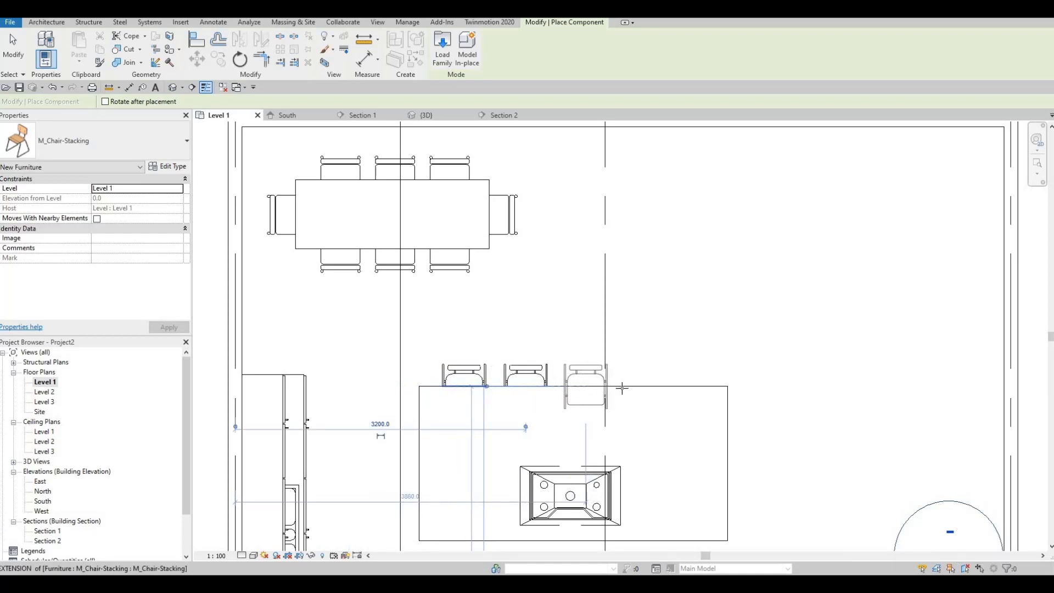
click(586, 387)
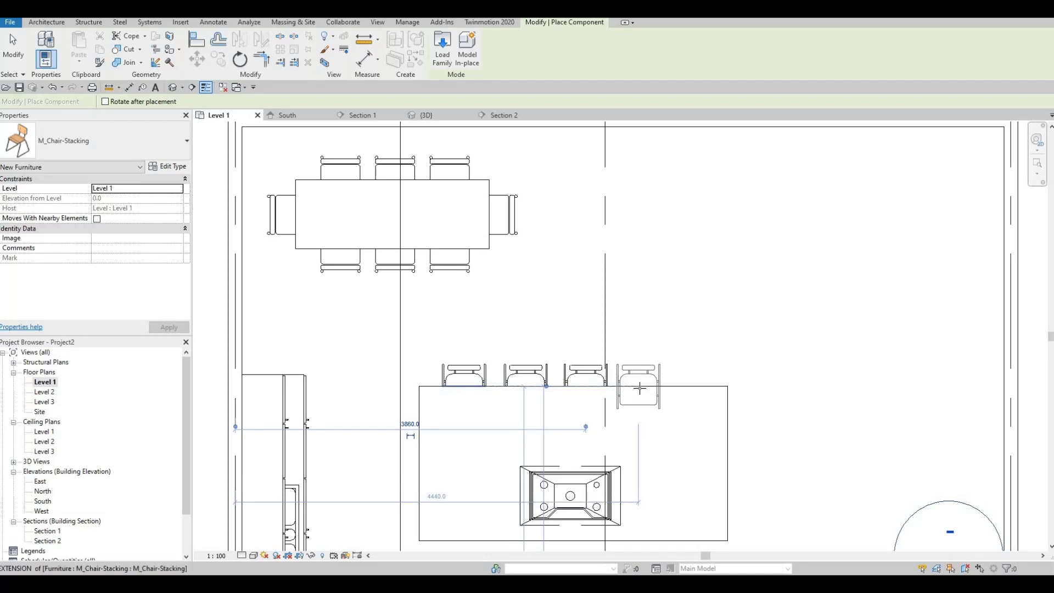
click(641, 387)
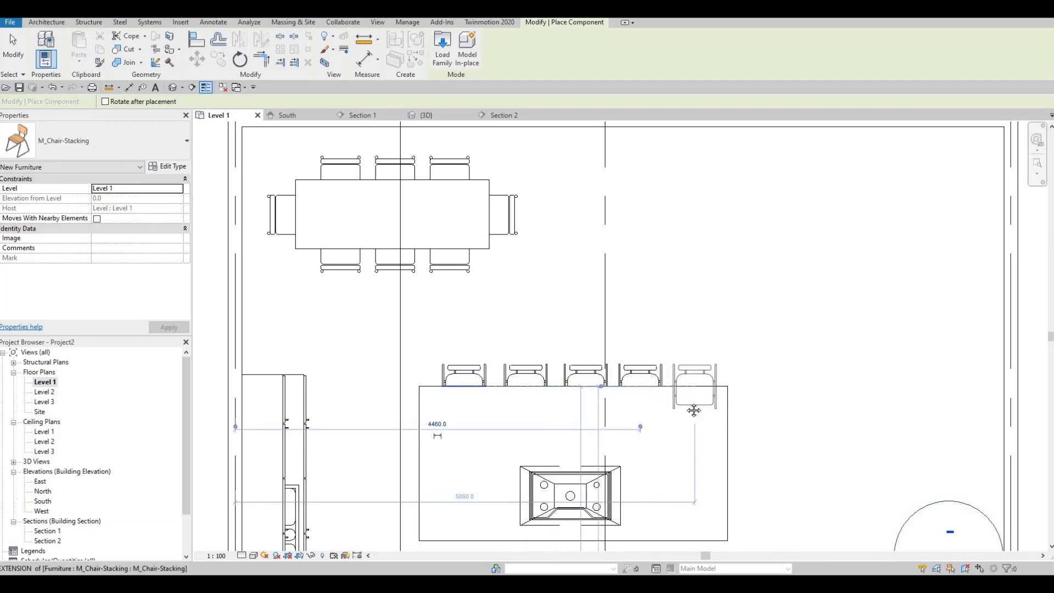
click(695, 411)
key(Escape)
key(Escape)
- Nudge the row of five stacking chairs slightly left along the island's upper edge
drag(424, 339, 725, 419)
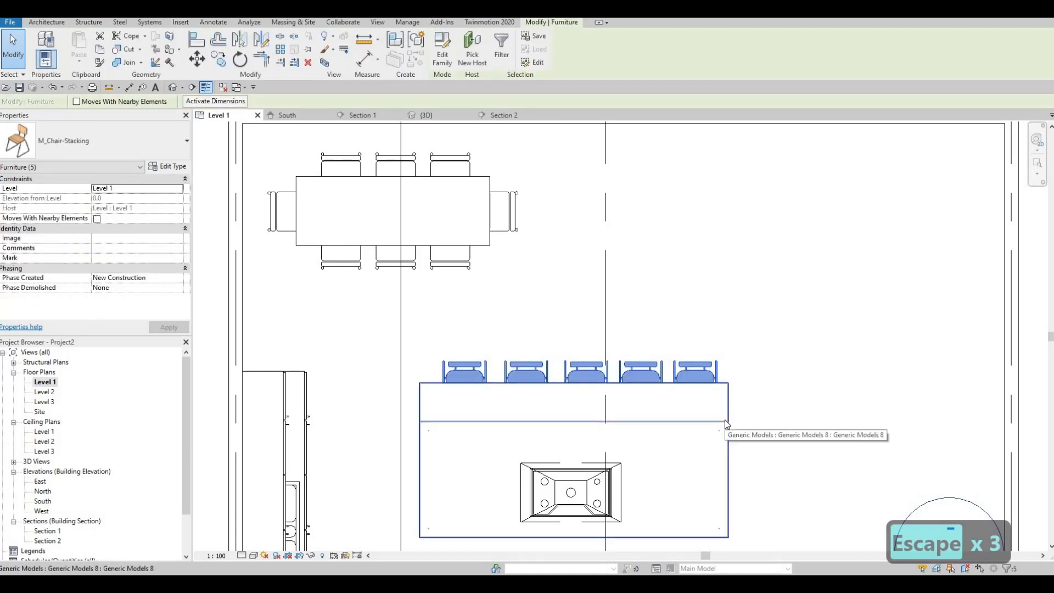
key(Left)
key(Left)
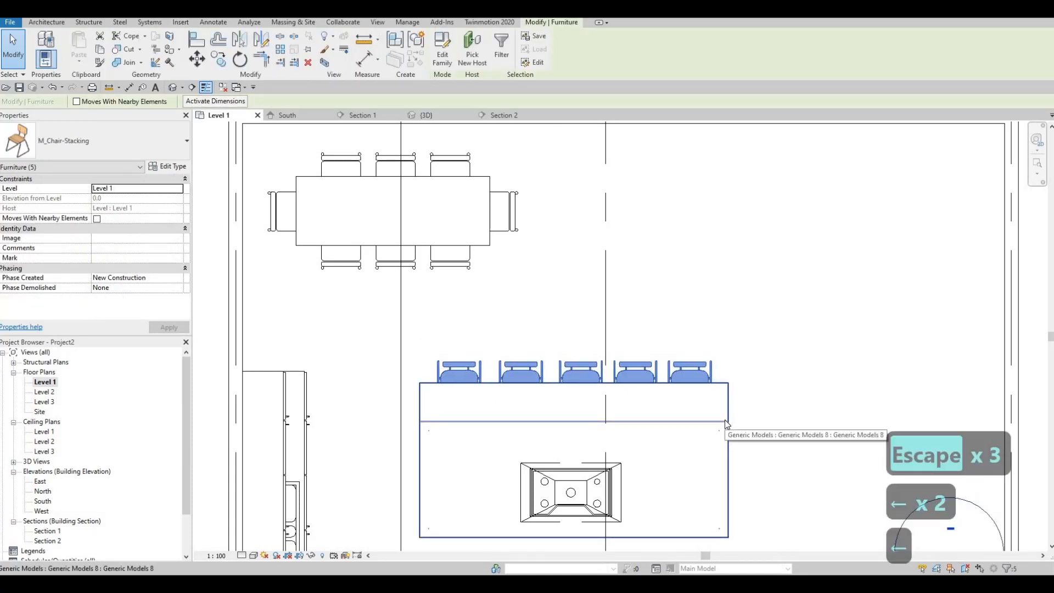
key(Escape)
key(Escape)
- Examine the furnished Level 1 plan around the dining set, the island and the stairs
scroll(732, 341, down, 1)
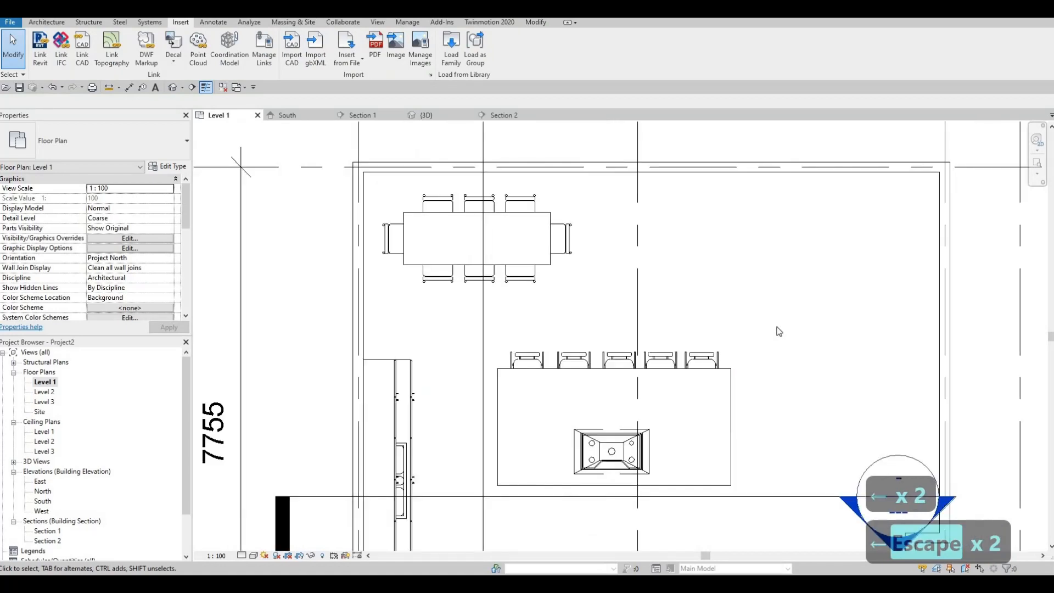
scroll(753, 331, down, 1)
mouse_move(690, 312)
middle_down()
mouse_move(643, 300)
mouse_move(616, 306)
middle_up()
middle_drag(651, 346, 613, 340)
scroll(681, 314, down, 1)
scroll(677, 321, up, 1)
scroll(643, 344, down, 1)
scroll(639, 307, up, 1)
middle_drag(639, 307, 619, 305)
scroll(619, 306, down, 2)
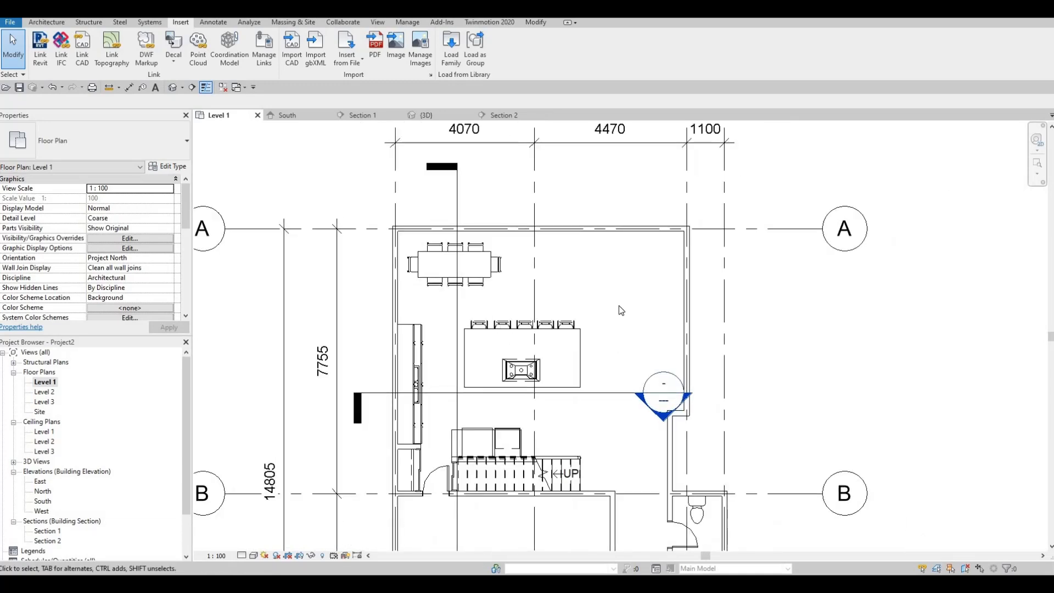
- Load the M_Chair-Corbu family from the Seating folder and save the project
scroll(619, 305, down, 1)
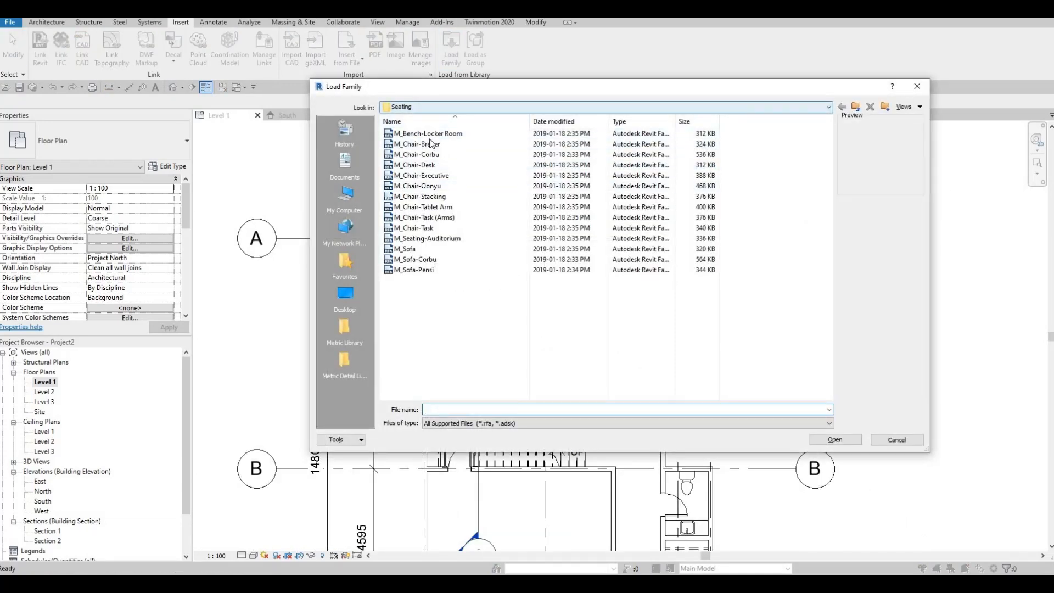
click(431, 144)
click(424, 155)
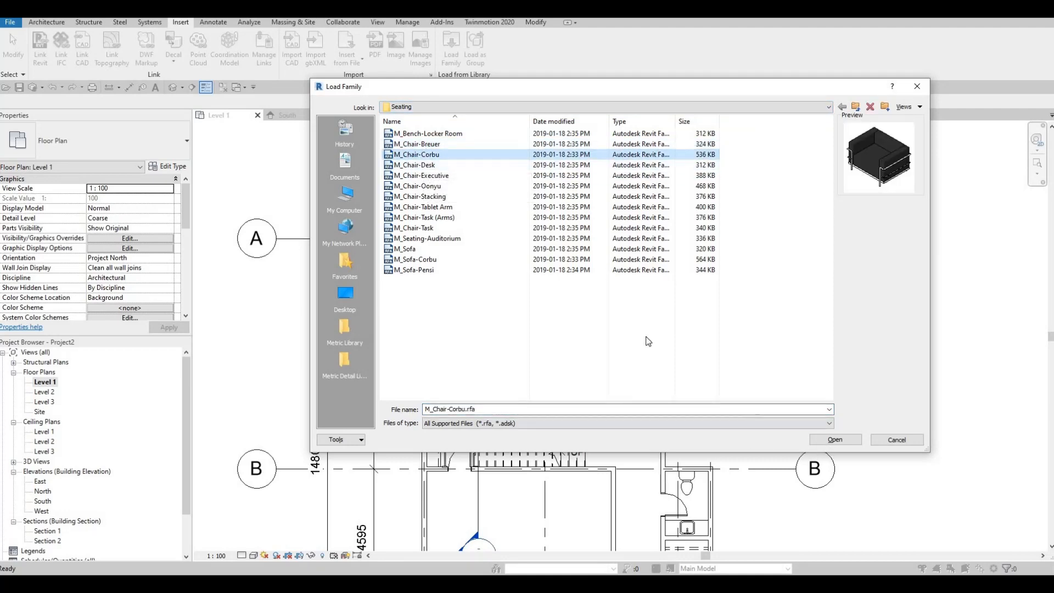
key(Return)
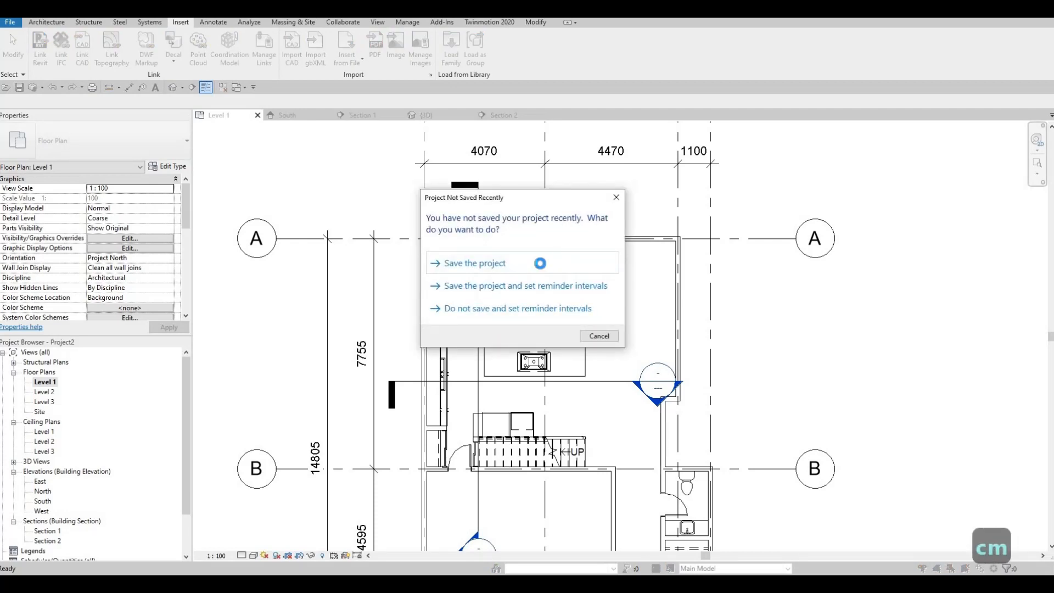
click(541, 264)
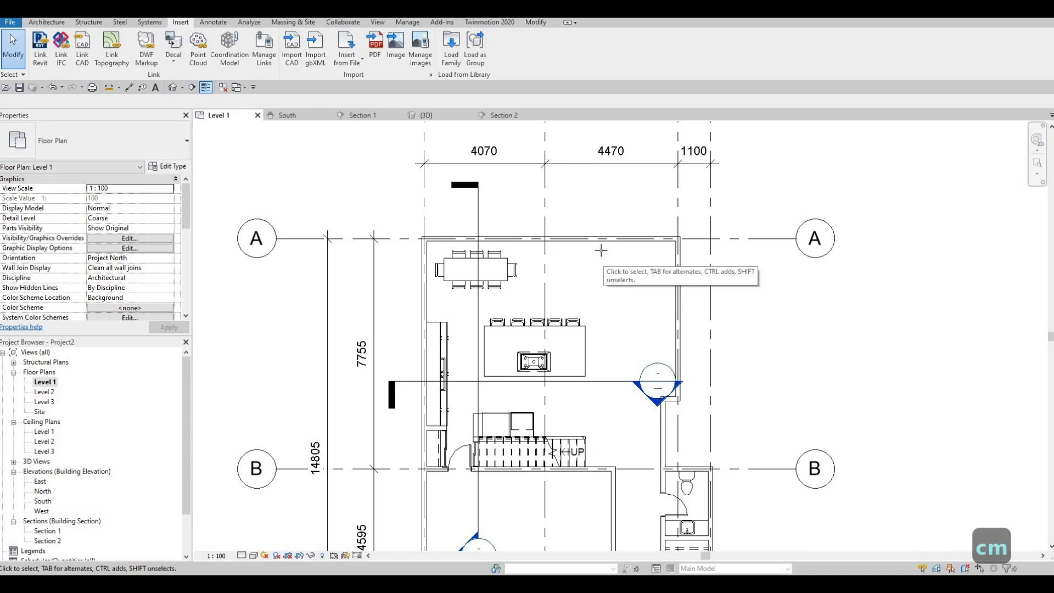
- Place two M_Chair-Corbu armchairs side by side along the upper exterior wall, the second about 425 mm from the right-hand wall
key(c)
key(m)
scroll(604, 256, up, 2)
scroll(637, 267, up, 2)
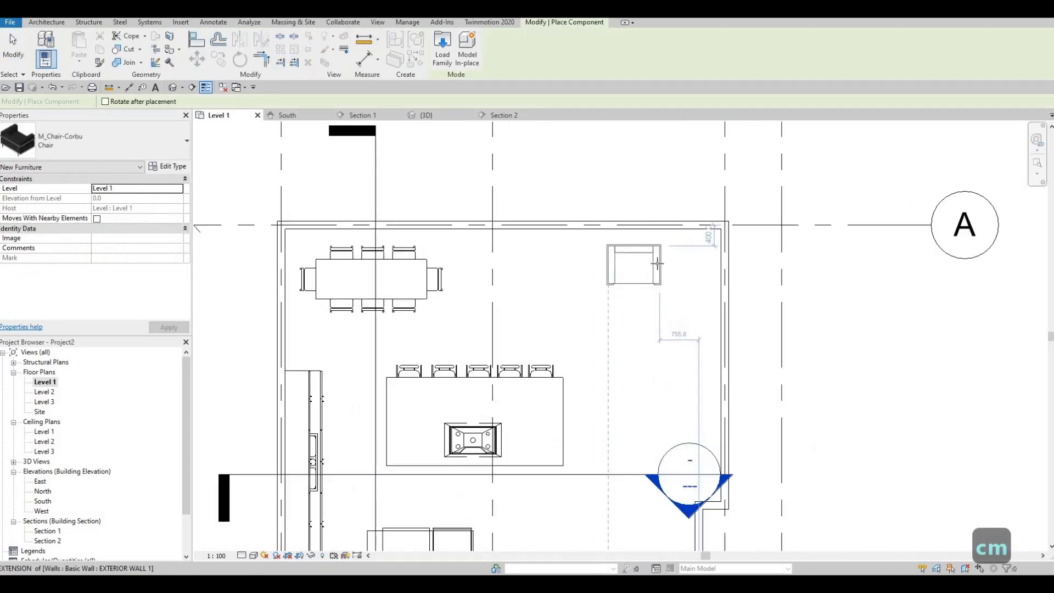
click(612, 253)
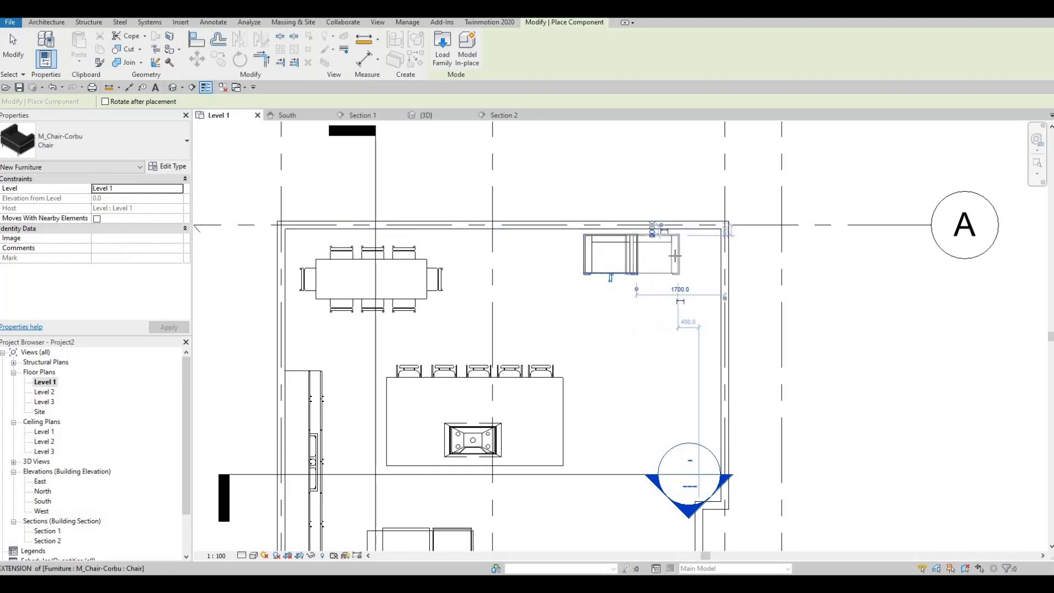
click(675, 256)
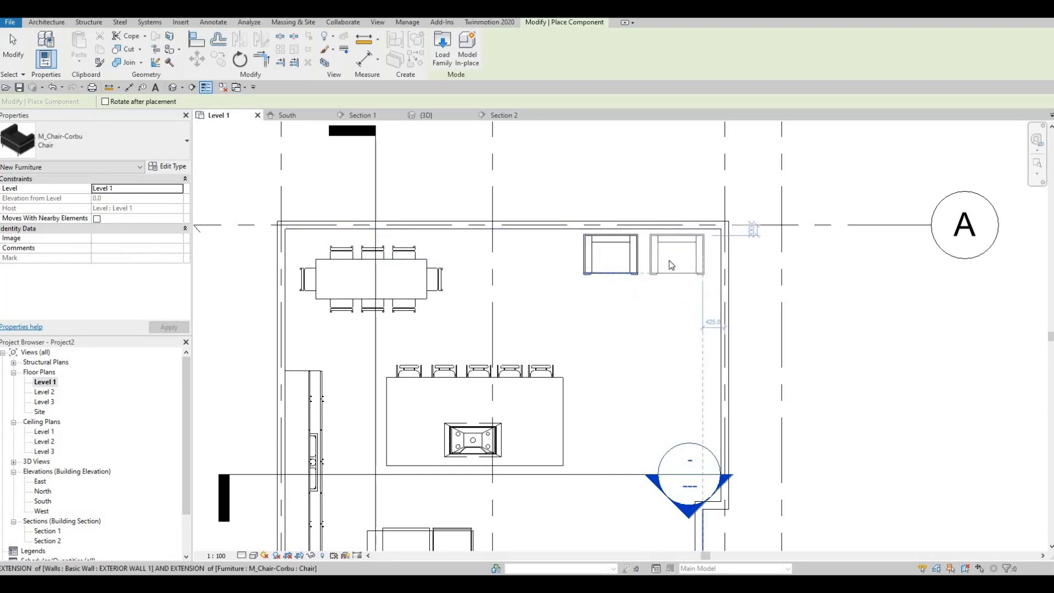
key(Escape)
key(Escape)
key(Escape)
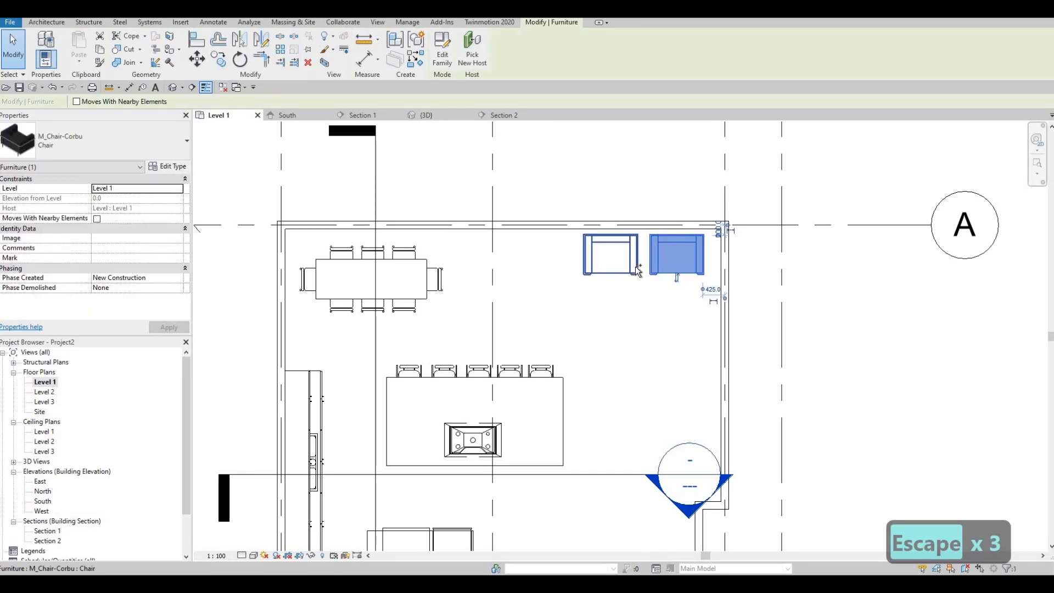
- Open the type properties of the M_Chair-Corbu armchair with its Depth value ready for editing
ctrl+click(632, 268)
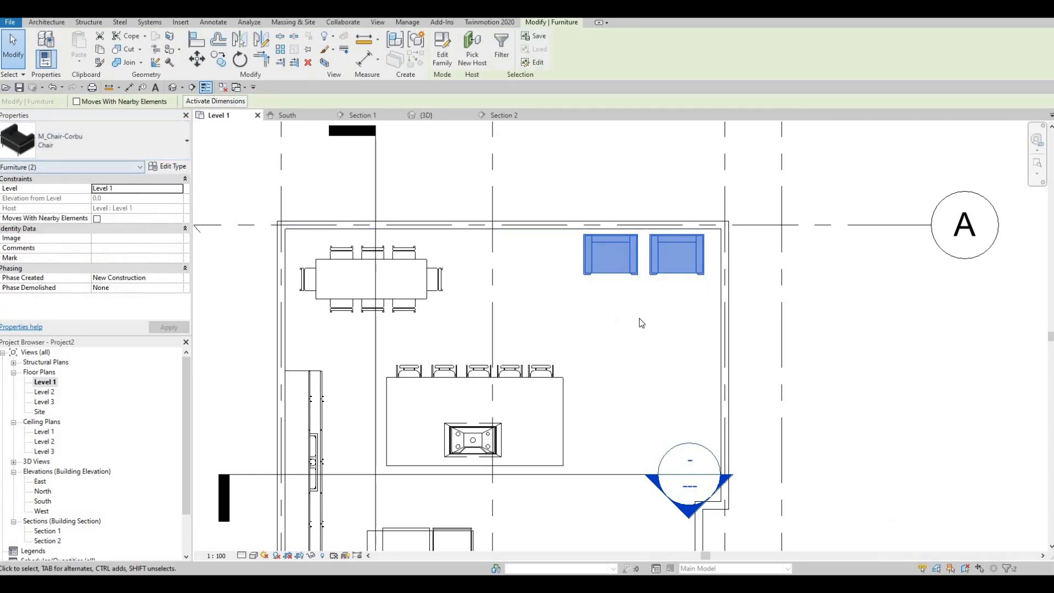
key(Escape)
key(Escape)
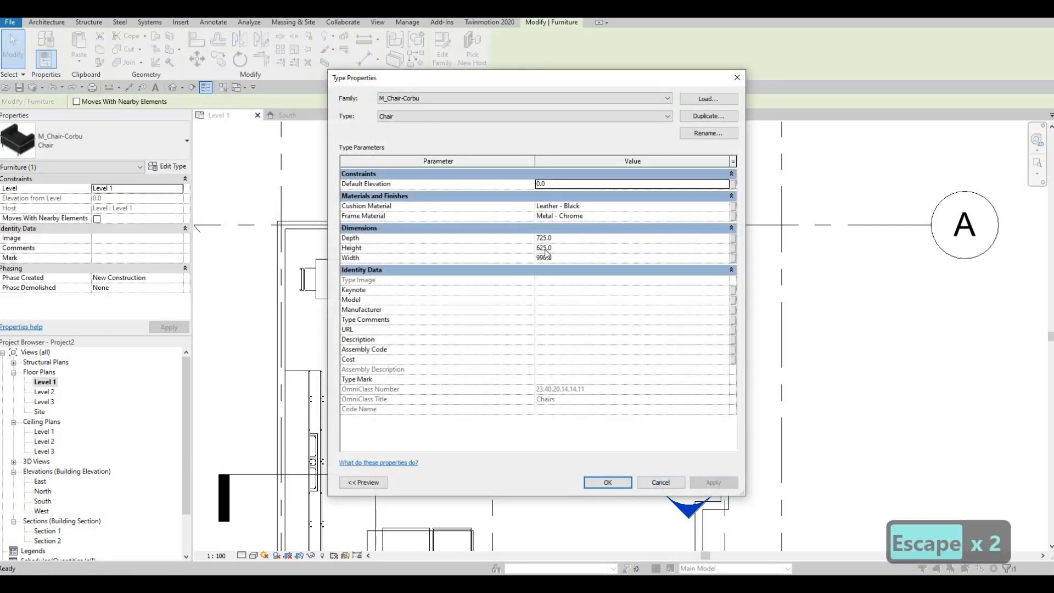
click(569, 237)
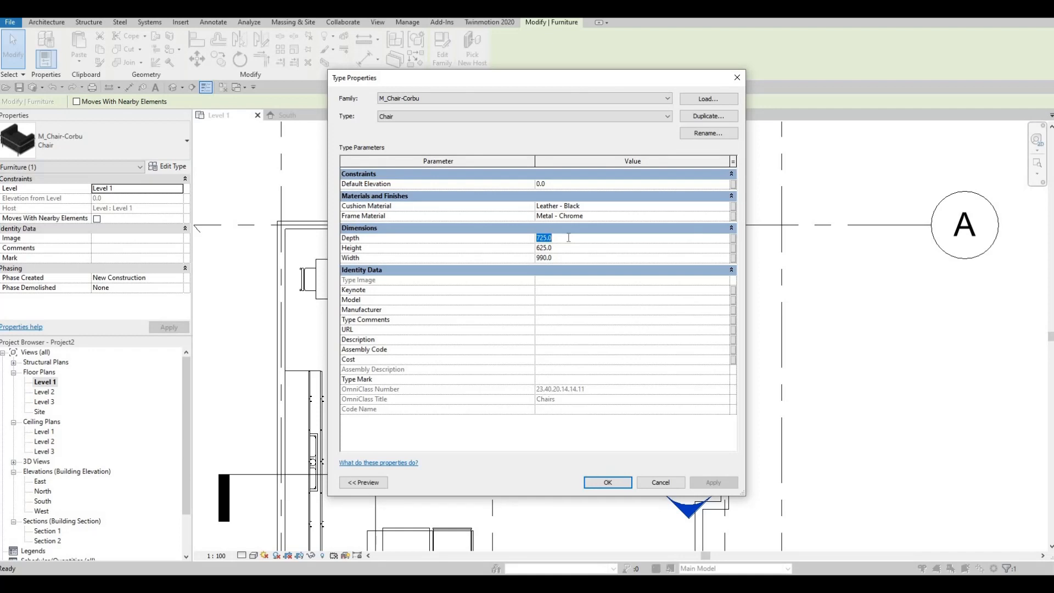
- Set the Depth of the M_Chair-Corbu armchair type to 600
text(6)
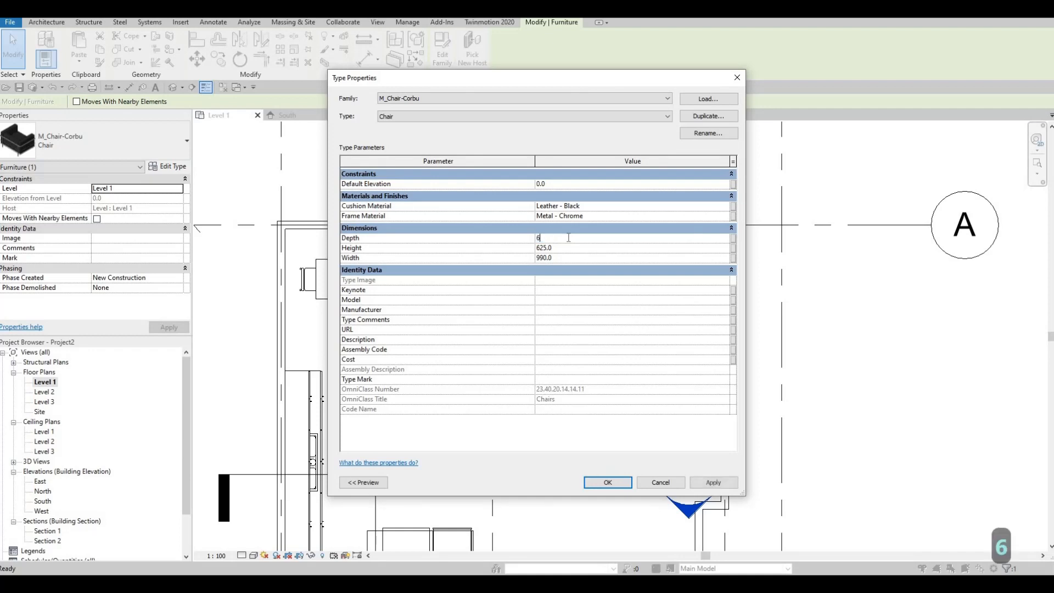
text(00)
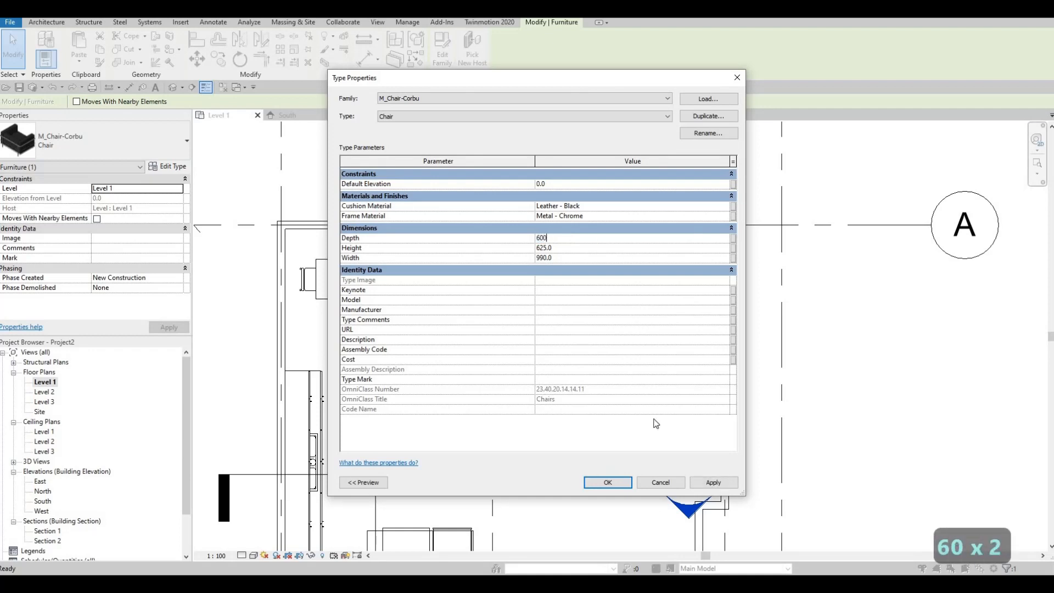
click(615, 483)
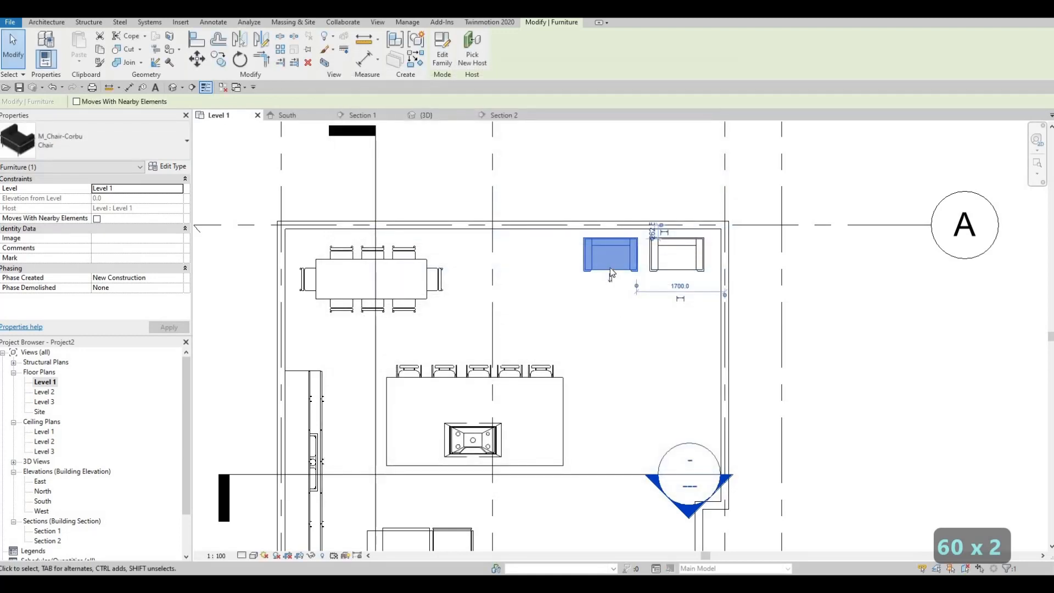
key(Escape)
key(Escape)
- Move both Corbu armchairs up together until their backs meet the upper exterior wall
click(611, 263)
ctrl+click(657, 266)
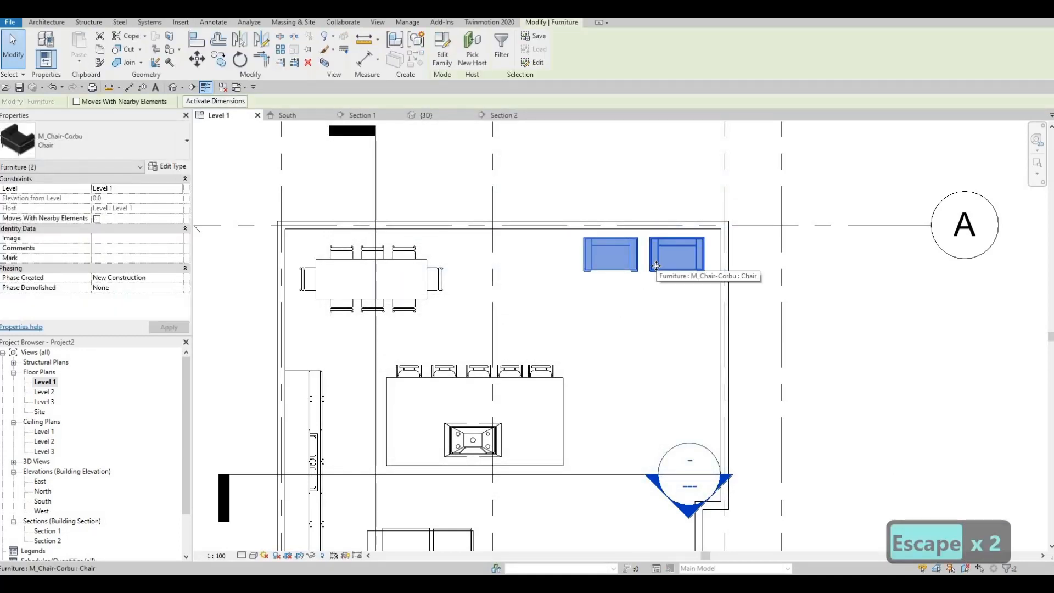
key(Up)
key(Up)
key(Up)
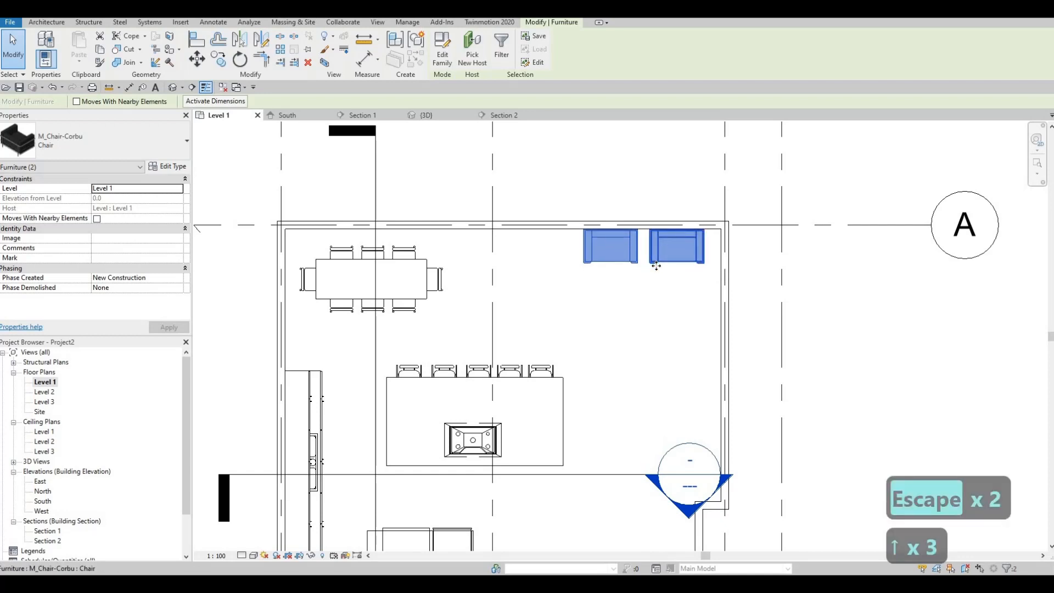
scroll(529, 274, up, 5)
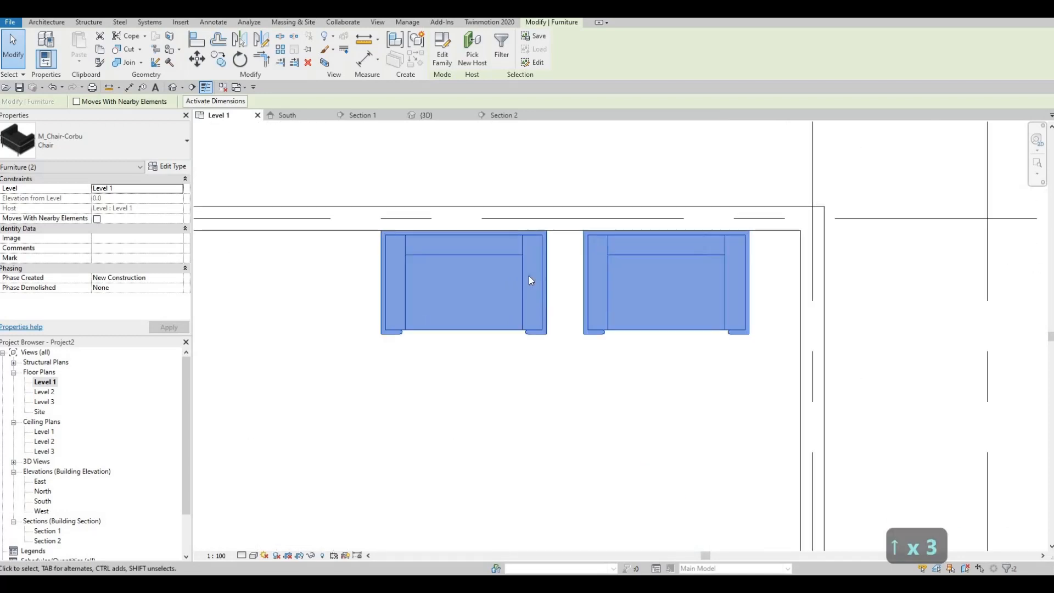
key(Escape)
- Move the left armchair closer to the right one, to 1600 mm from the right-hand wall's centreline
click(540, 277)
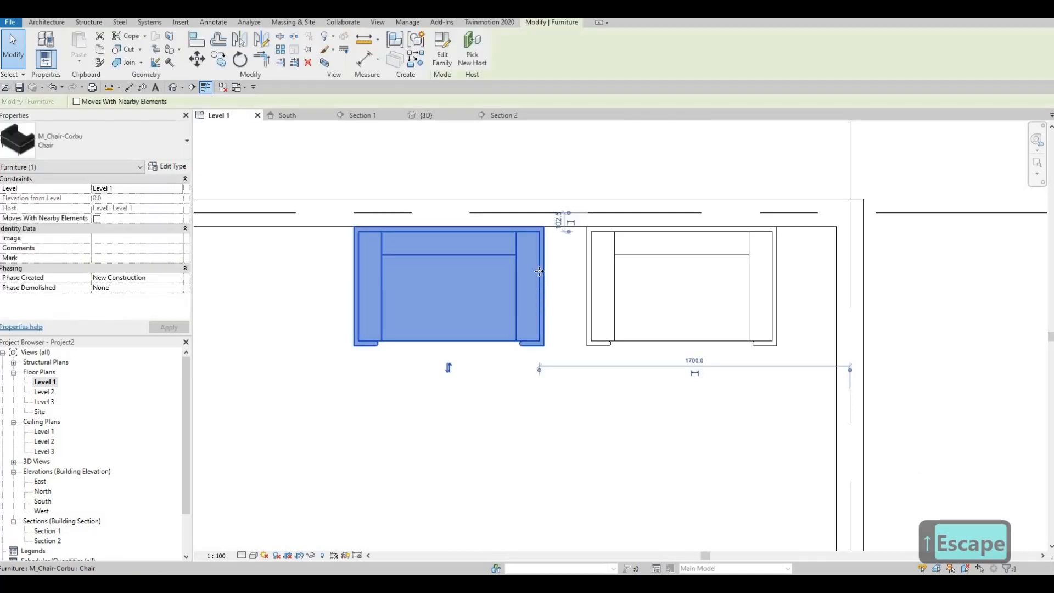
key(Right)
key(Right)
key(Right)
key(Right)
key(Right)
key(Right)
key(Right)
key(Right)
key(Right)
key(Right)
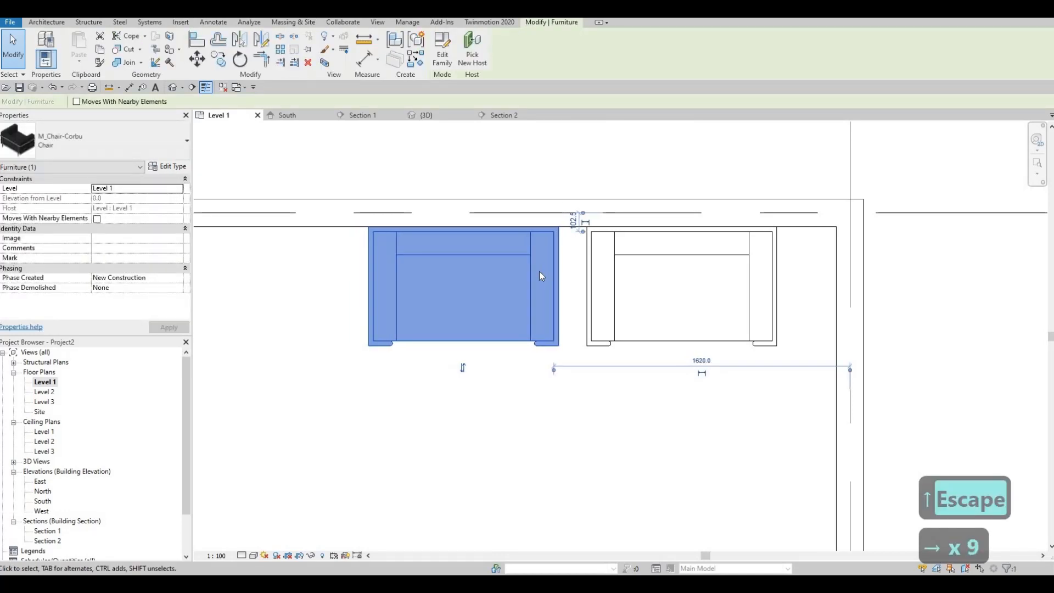
key(Escape)
key(Escape)
scroll(574, 236, down, 3)
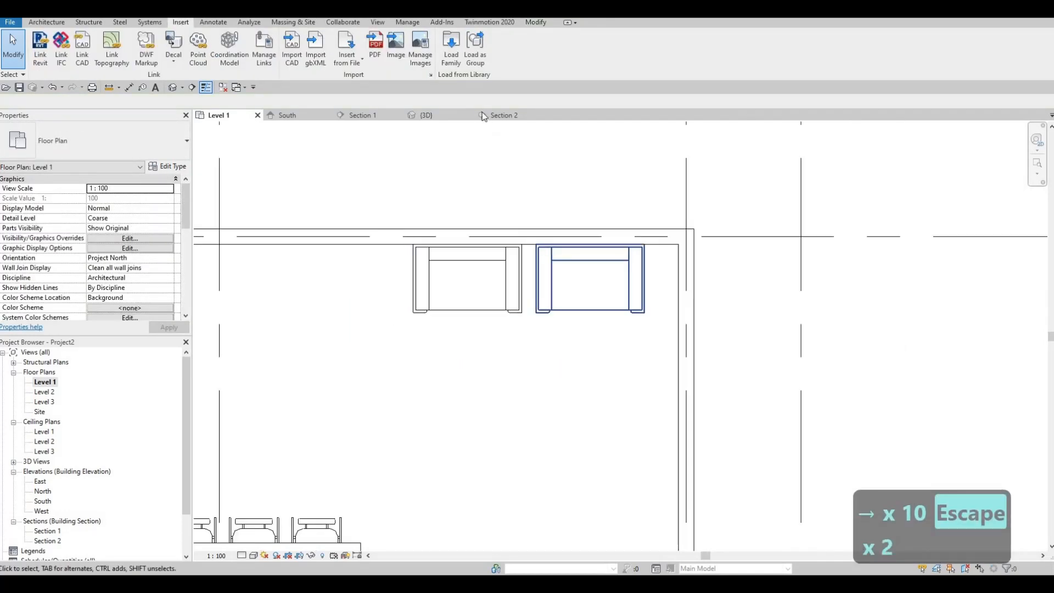
- Load the M_Sofa-Corbu family from the Seating folder
click(452, 55)
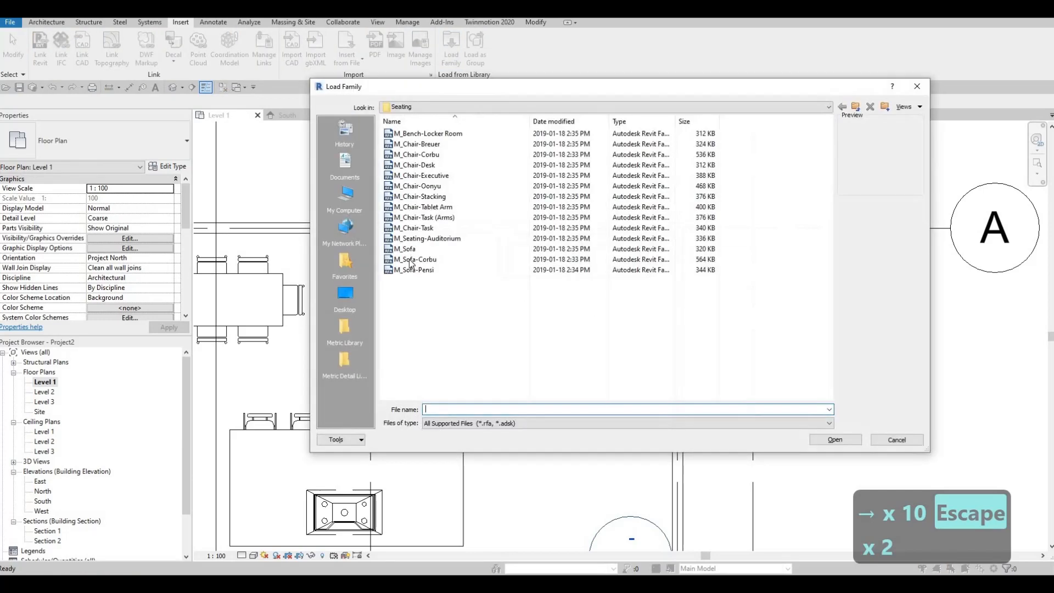
click(413, 260)
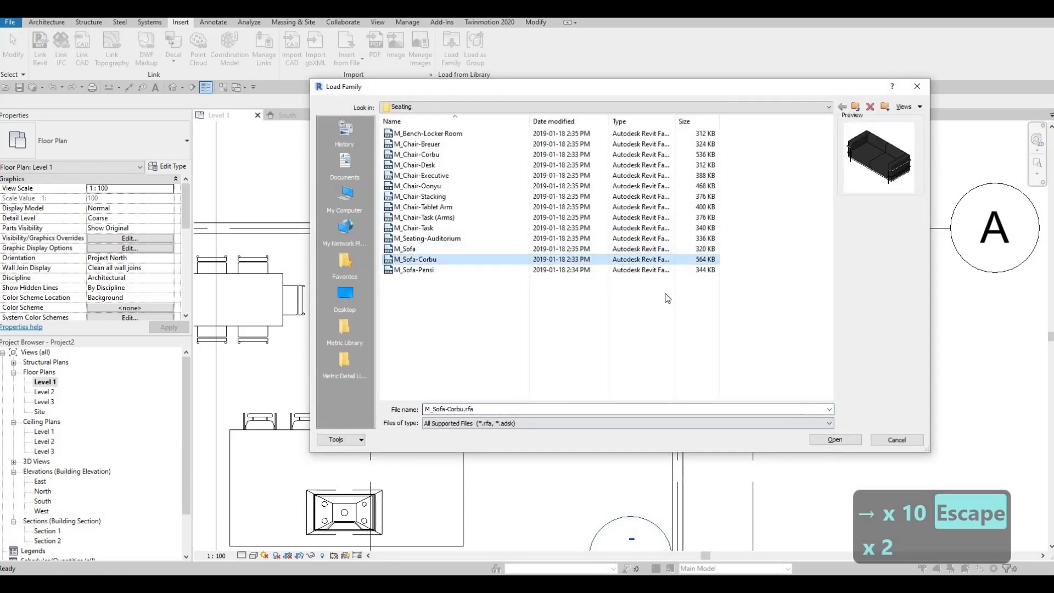
click(835, 442)
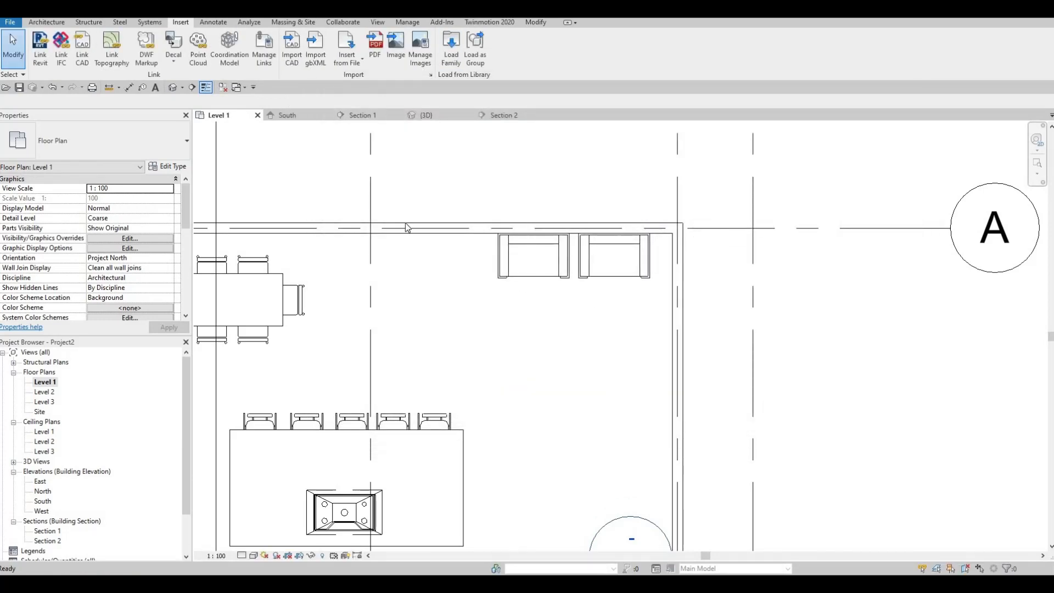
- Place a vertically rotated M_Sofa-Corbu below the armchairs, about 1400 mm from grid 2 and 900 mm from the upper wall
key(m)
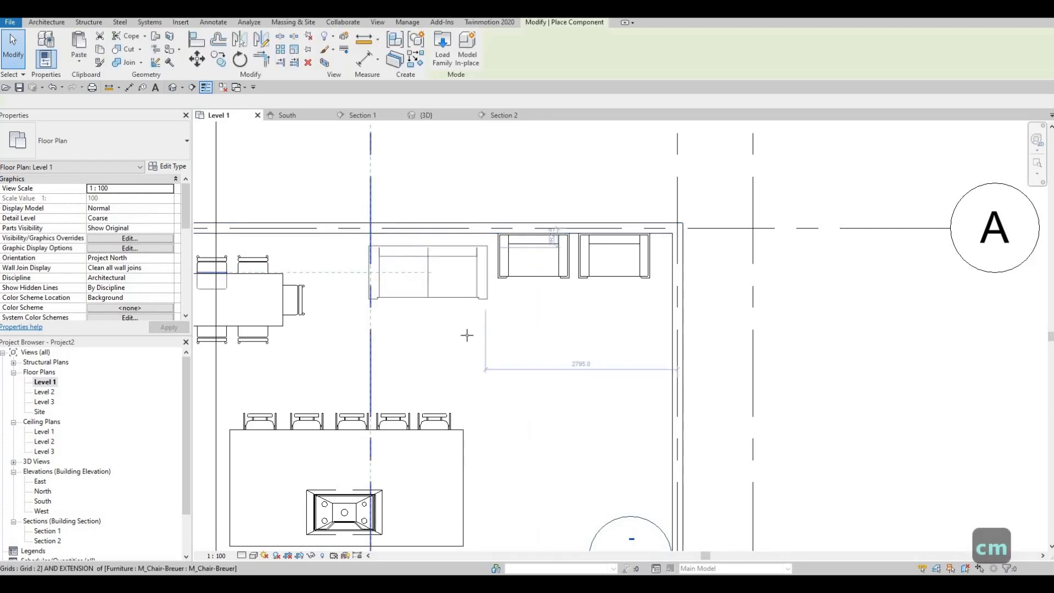
key(space)
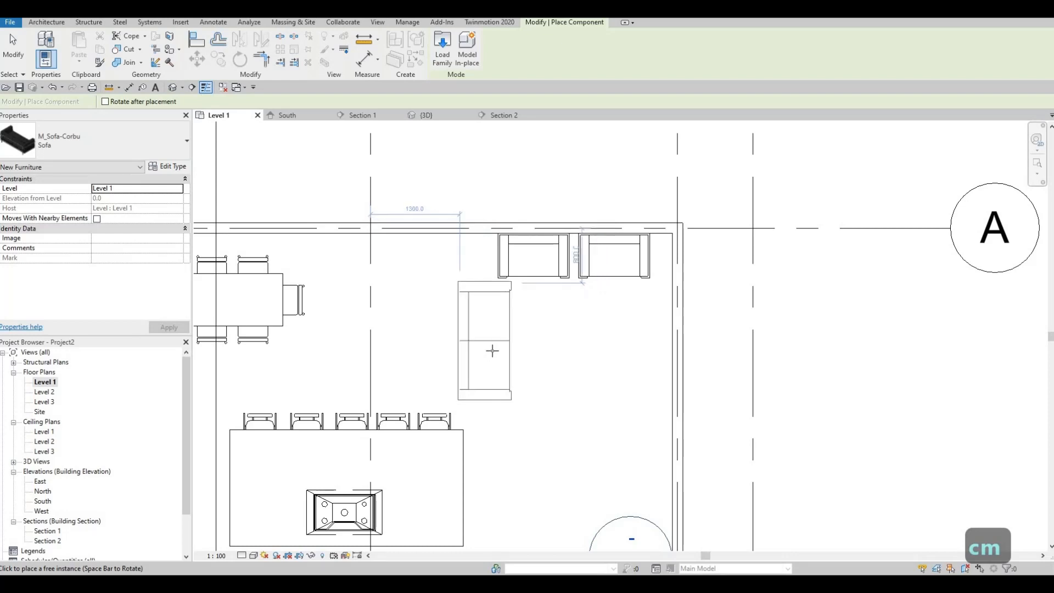
click(491, 350)
key(Escape)
key(Escape)
key(Escape)
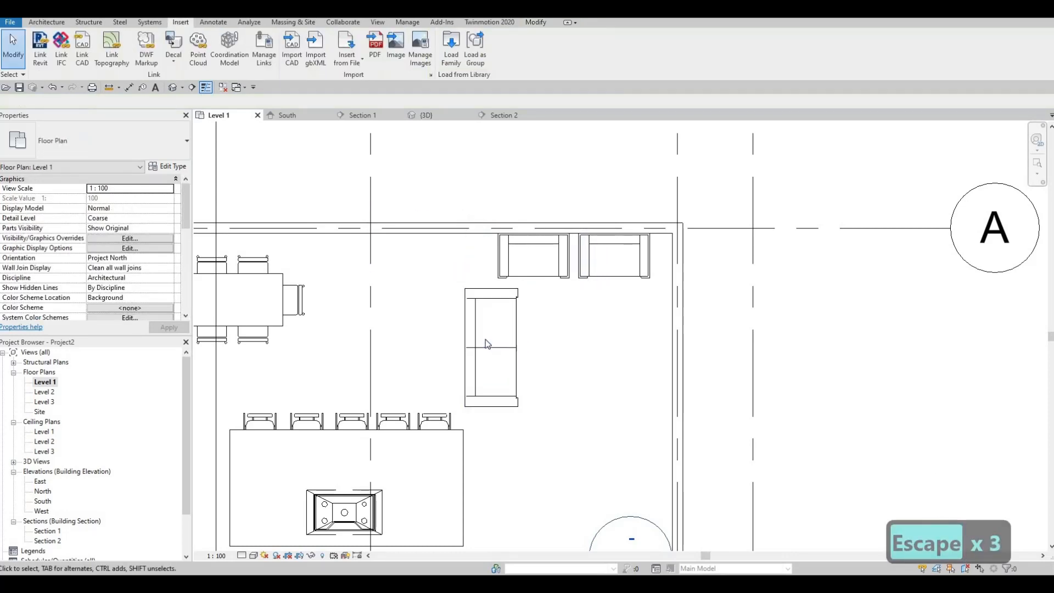
- Set the Depth of the M_Sofa-Corbu sofa type to 600
middle_drag(486, 340, 498, 335)
click(500, 336)
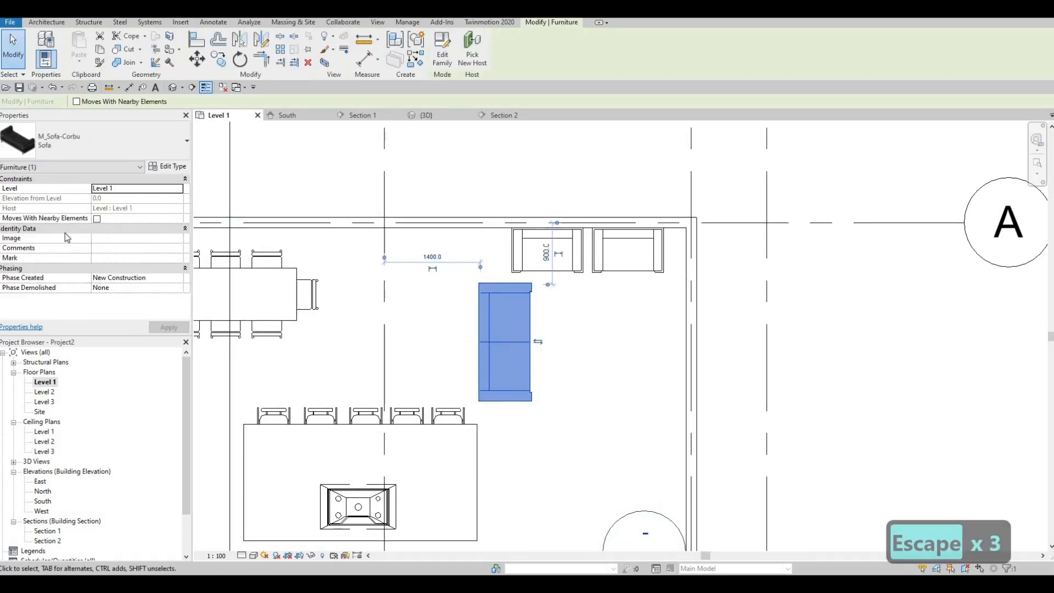
click(167, 166)
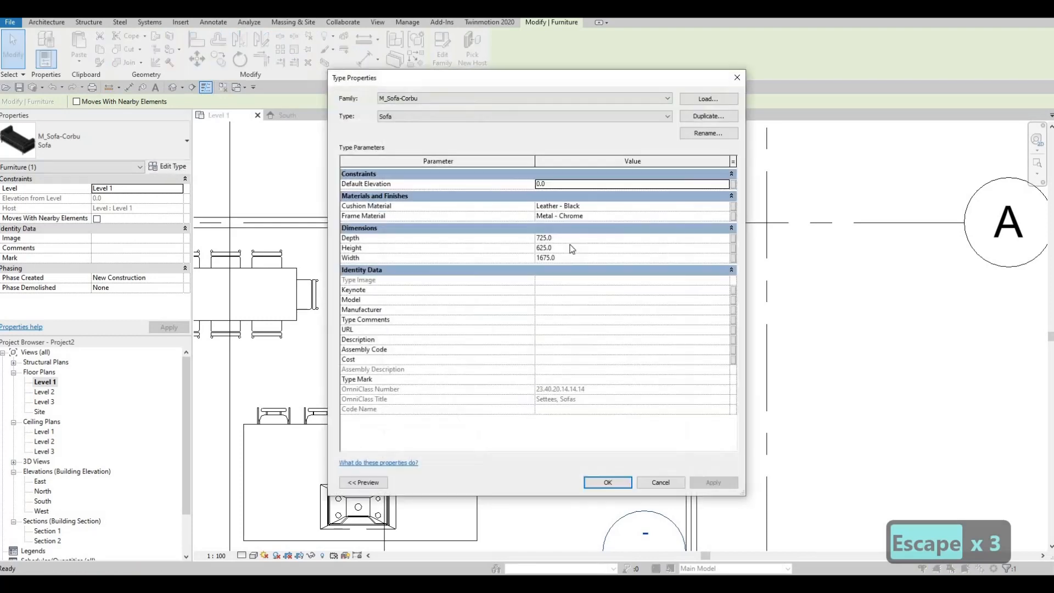
click(573, 240)
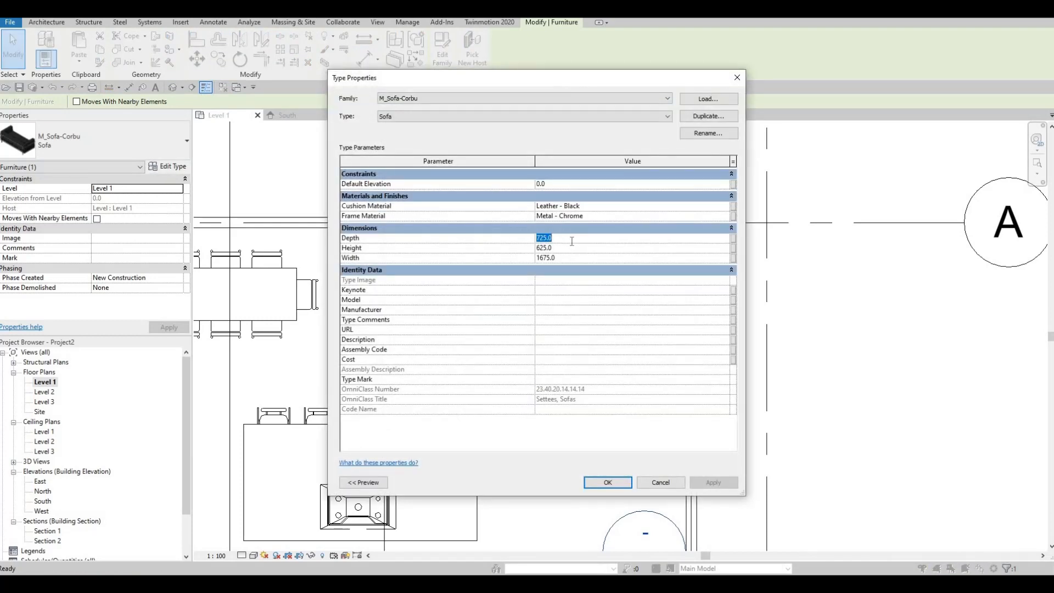
text(600)
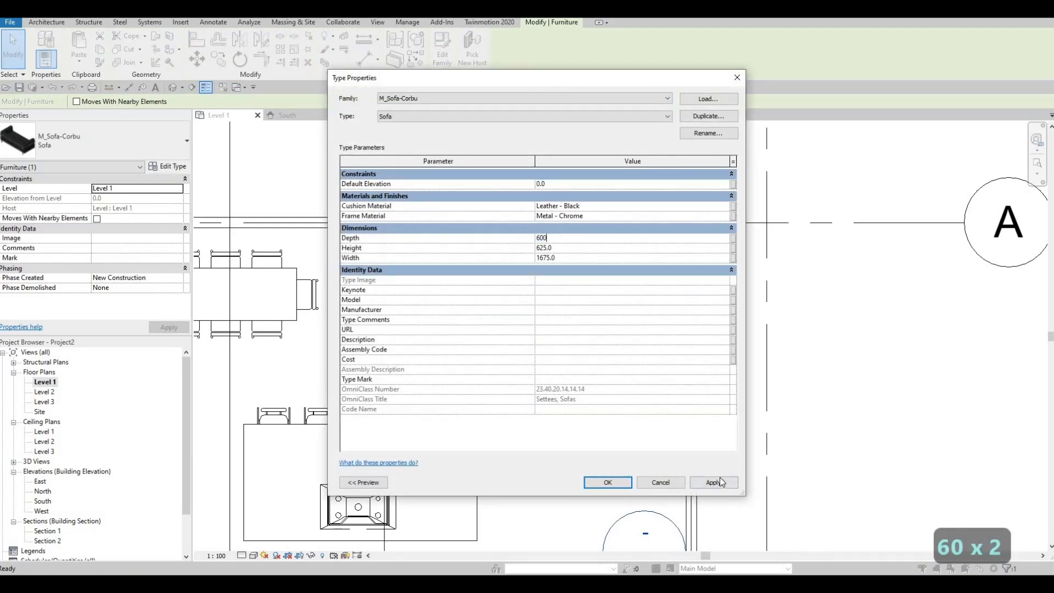
click(720, 482)
click(614, 483)
middle_drag(590, 451, 679, 329)
key(Escape)
- Move the right armchair toward the right-hand wall, to 225 mm from the wall's centreline
scroll(684, 329, down, 2)
scroll(692, 305, up, 1)
click(679, 220)
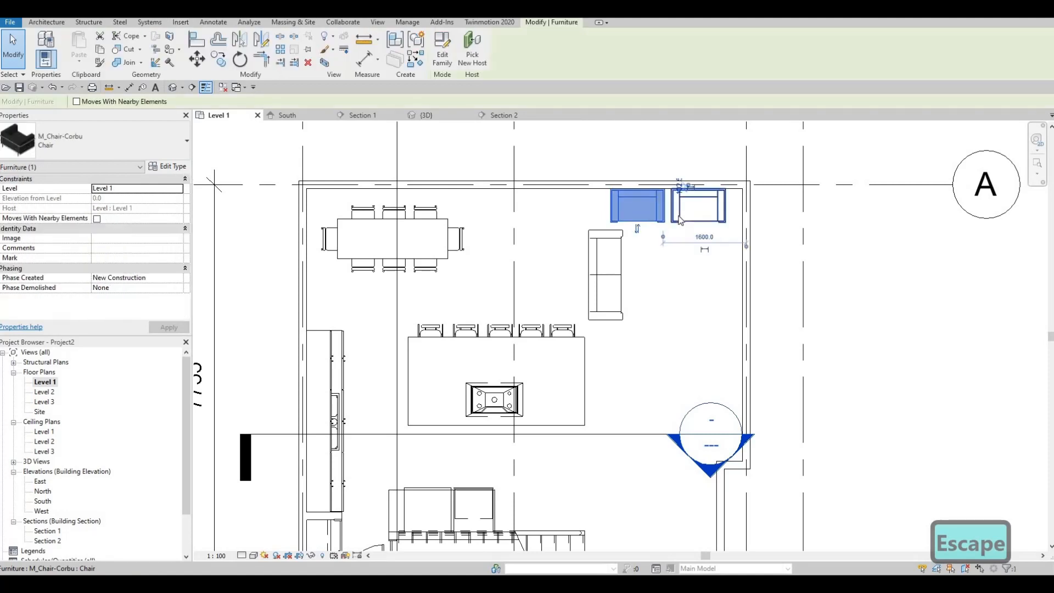
click(711, 220)
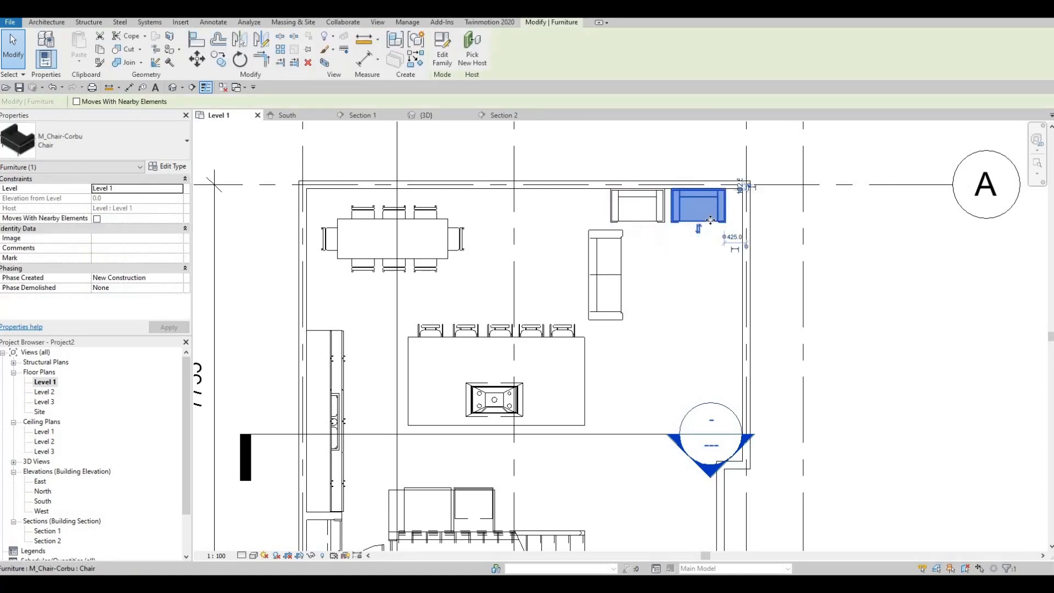
key(Right)
key(Right)
key(Right)
key(Right)
key(Right)
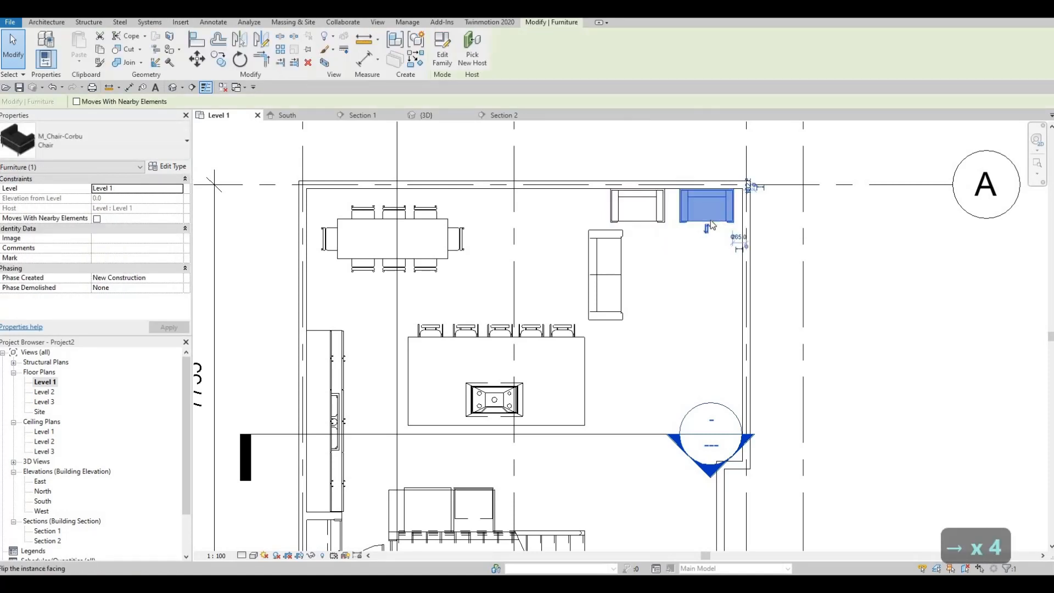
- Move the left armchair toward the right one again, to 1400 mm from the right-hand wall's centreline
click(662, 213)
key(Right)
key(Right)
key(Right)
key(Right)
key(Right)
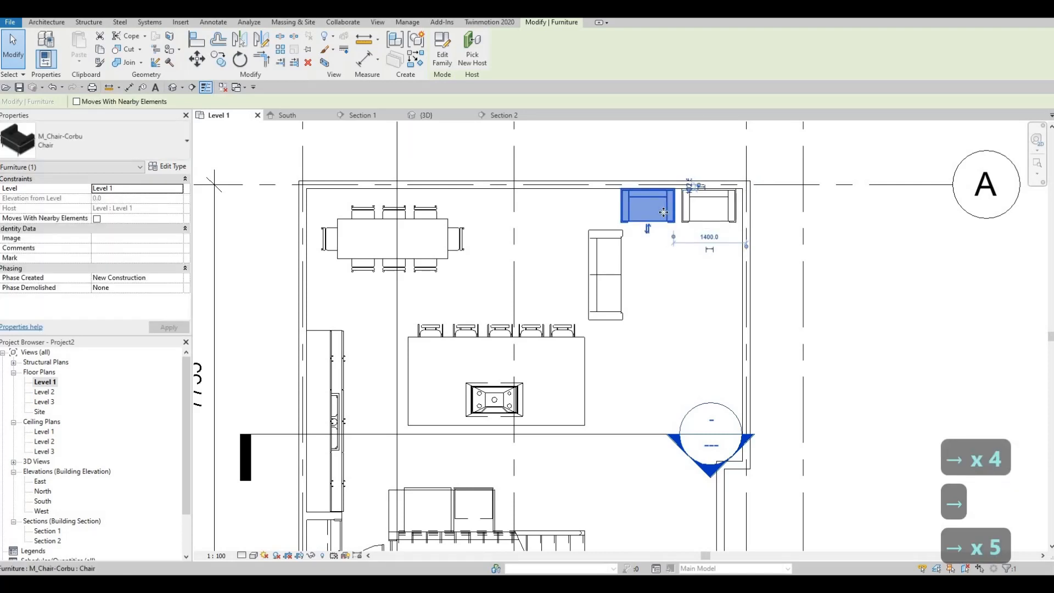
key(Escape)
key(Escape)
- Delete the rightmost M_Chair-Stacking chair from the row at the kitchen island
scroll(557, 365, up, 1)
middle_drag(557, 365, 623, 298)
scroll(623, 298, down, 1)
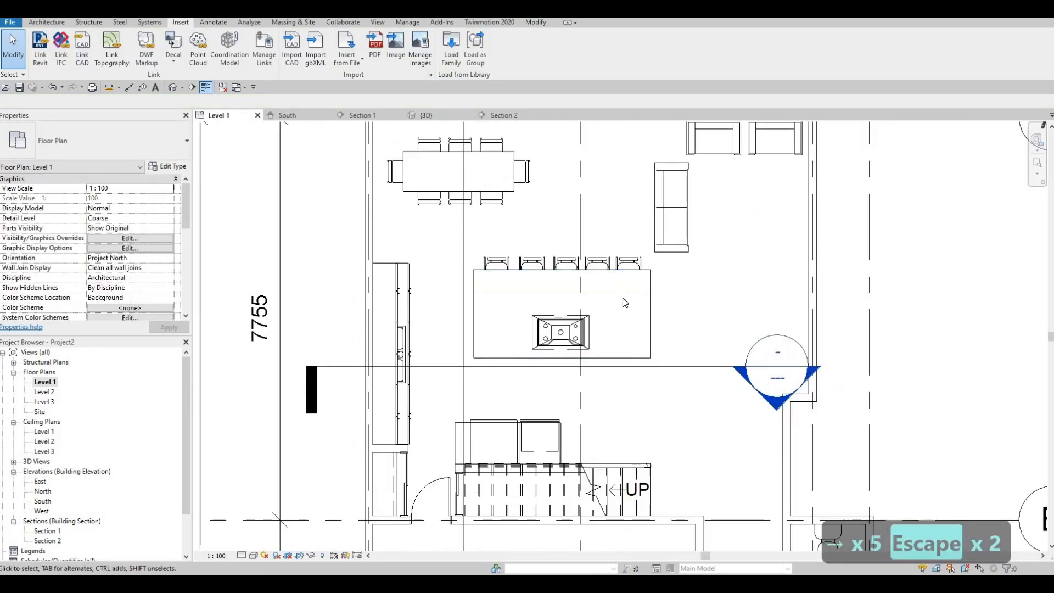
click(634, 267)
key(Delete)
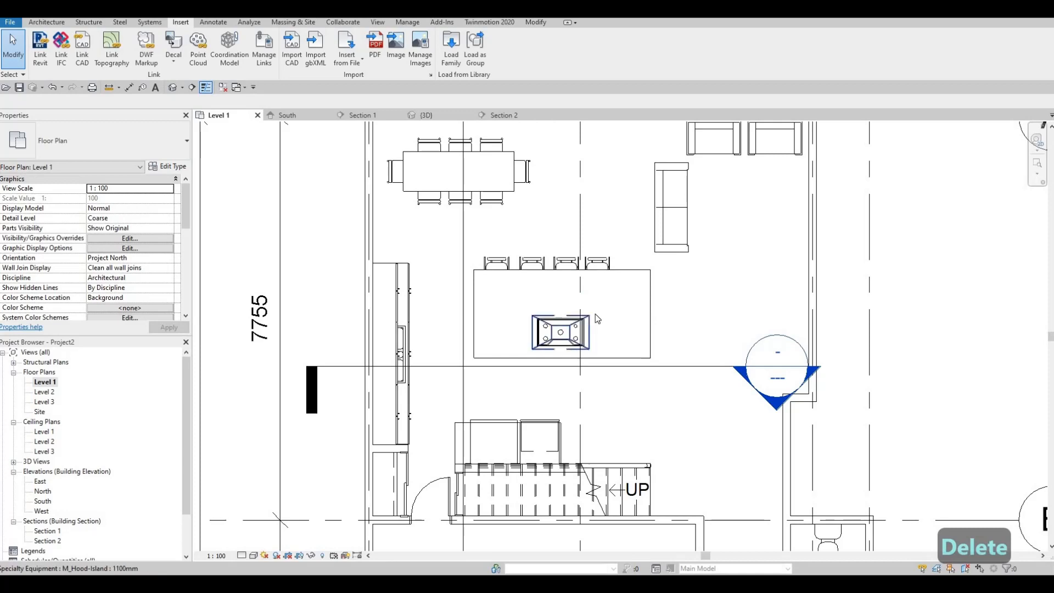
- In the 3D view, shorten the kitchen island by pulling in its end face on the sofa side
click(173, 87)
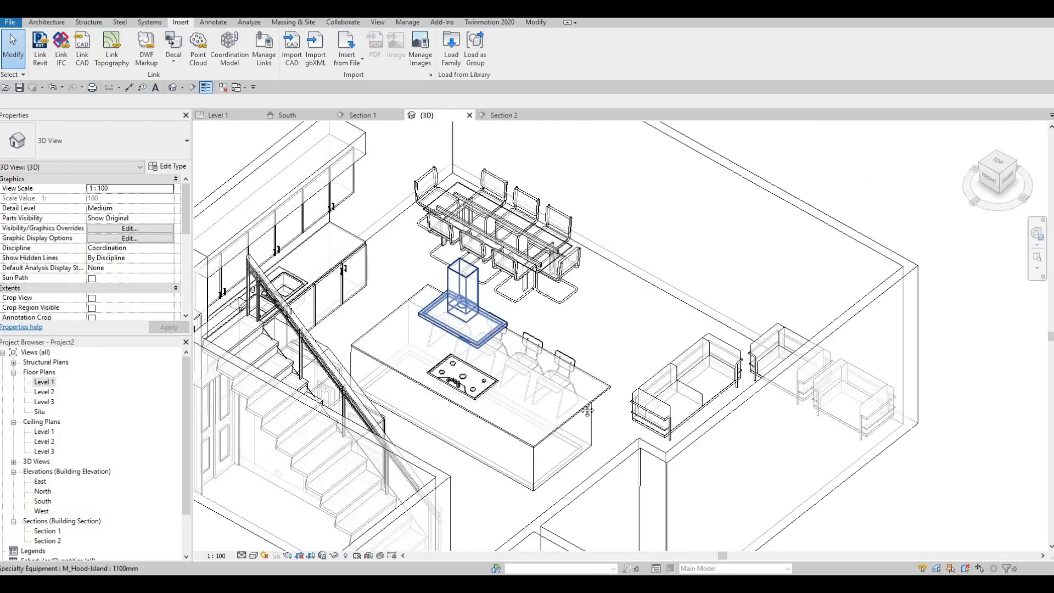
scroll(551, 427, up, 2)
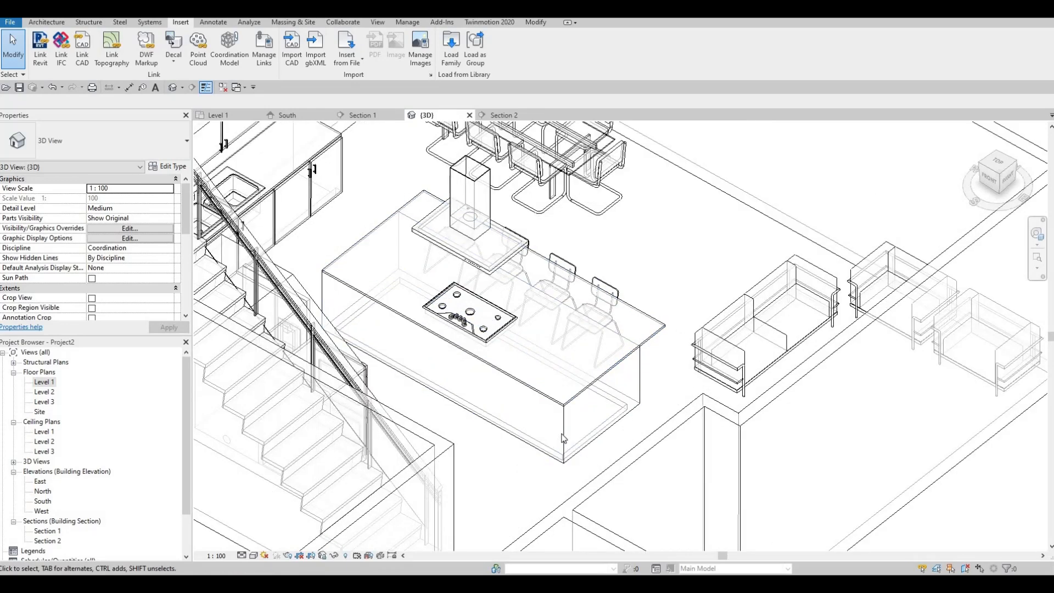
middle_drag(565, 431, 586, 433)
click(607, 425)
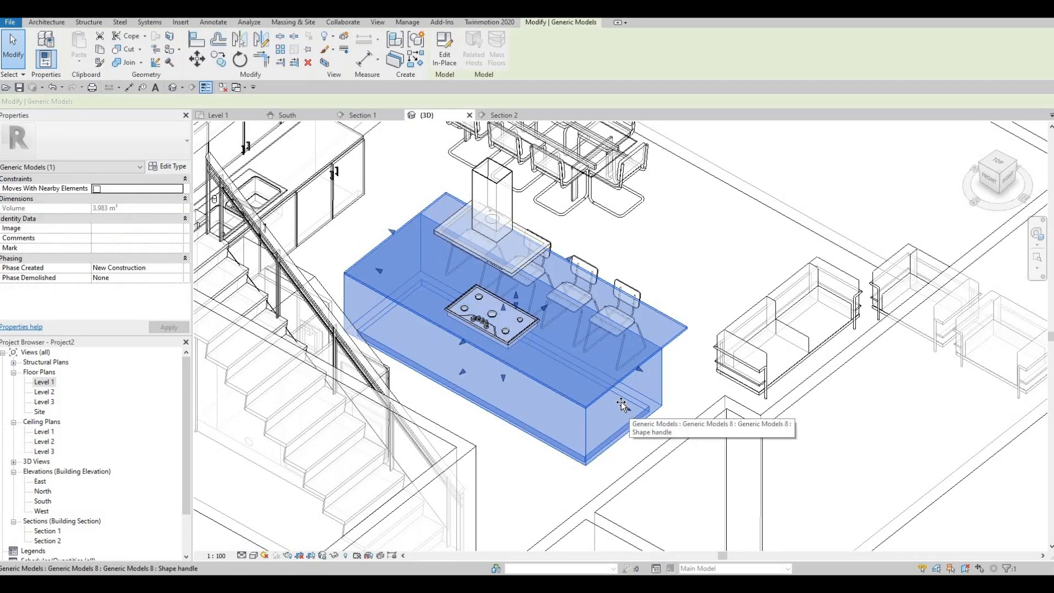
drag(626, 407, 585, 373)
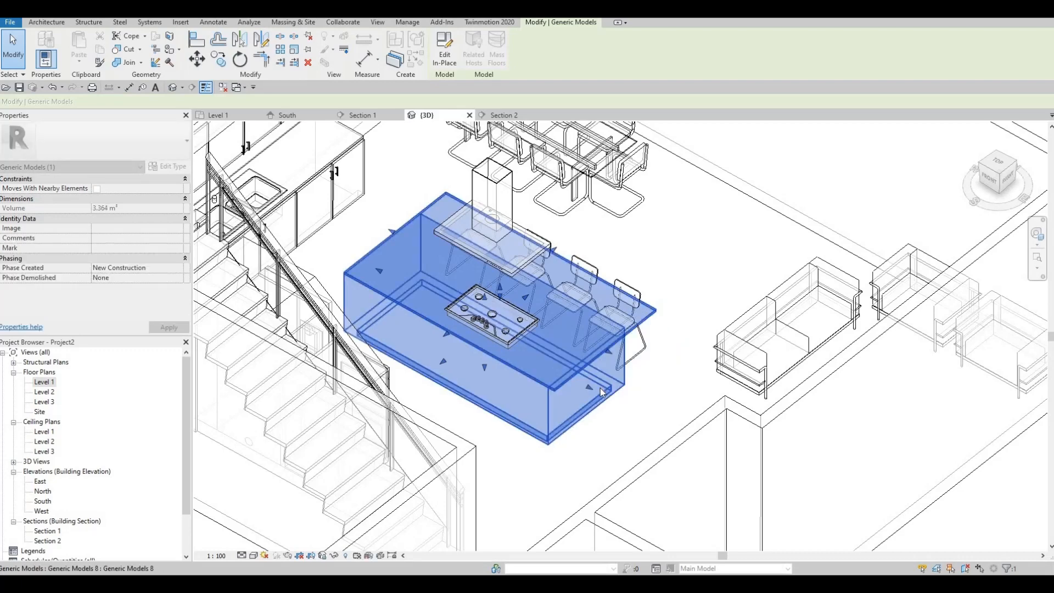
scroll(601, 388, up, 3)
key(Escape)
key(Escape)
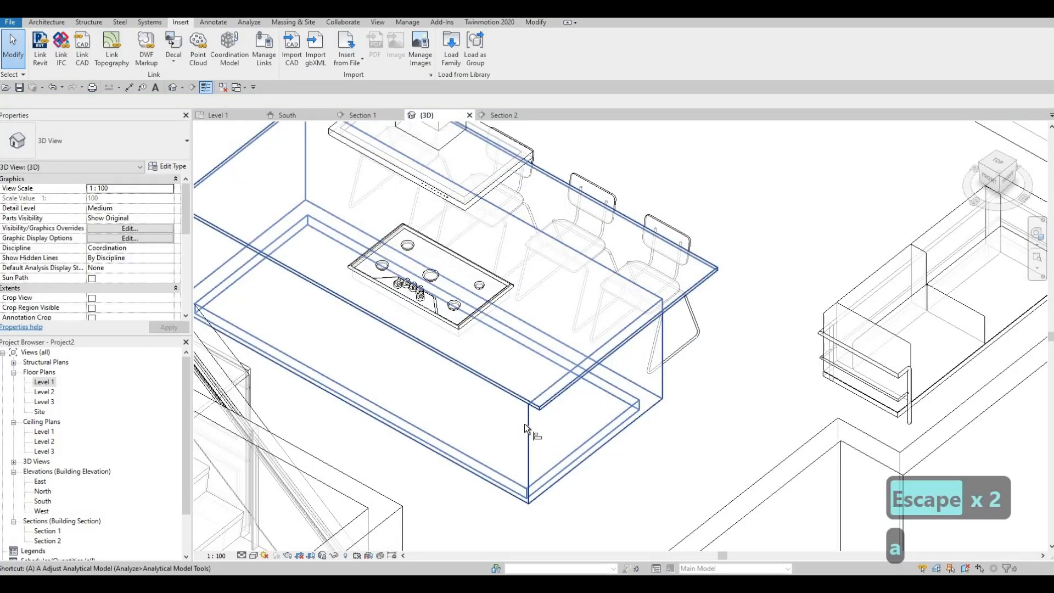
- Align the overhanging end of the island's countertop flush with the end face of its base
key(a)
key(l)
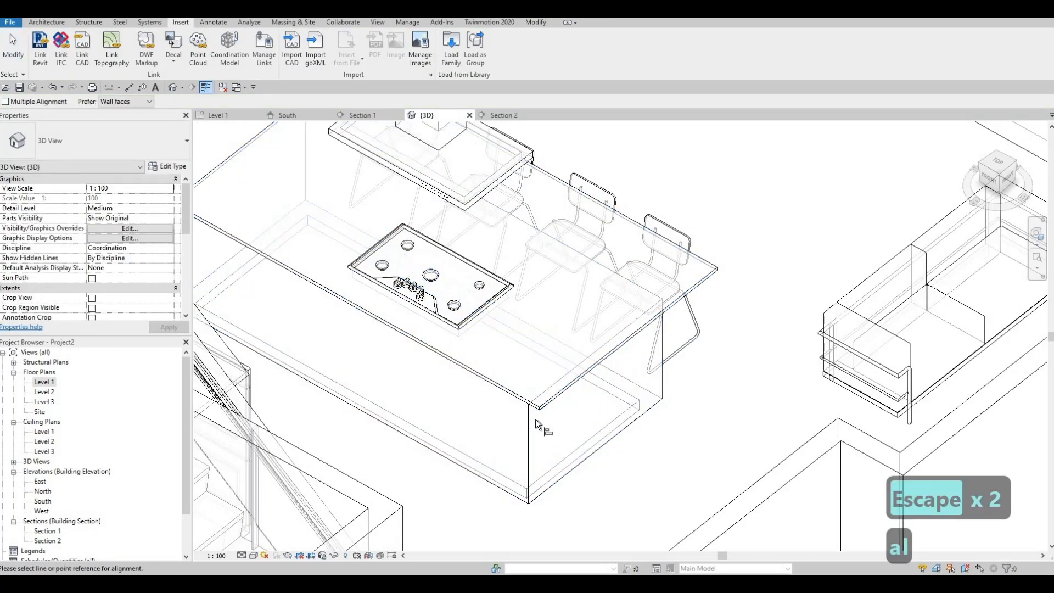
click(578, 381)
click(573, 404)
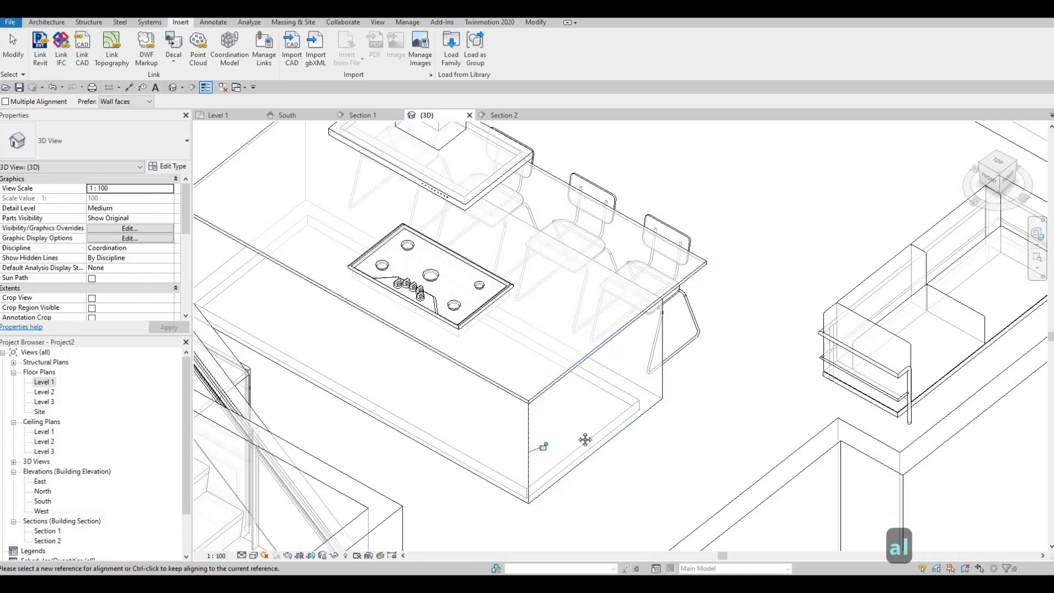
key(Escape)
scroll(615, 478, down, 2)
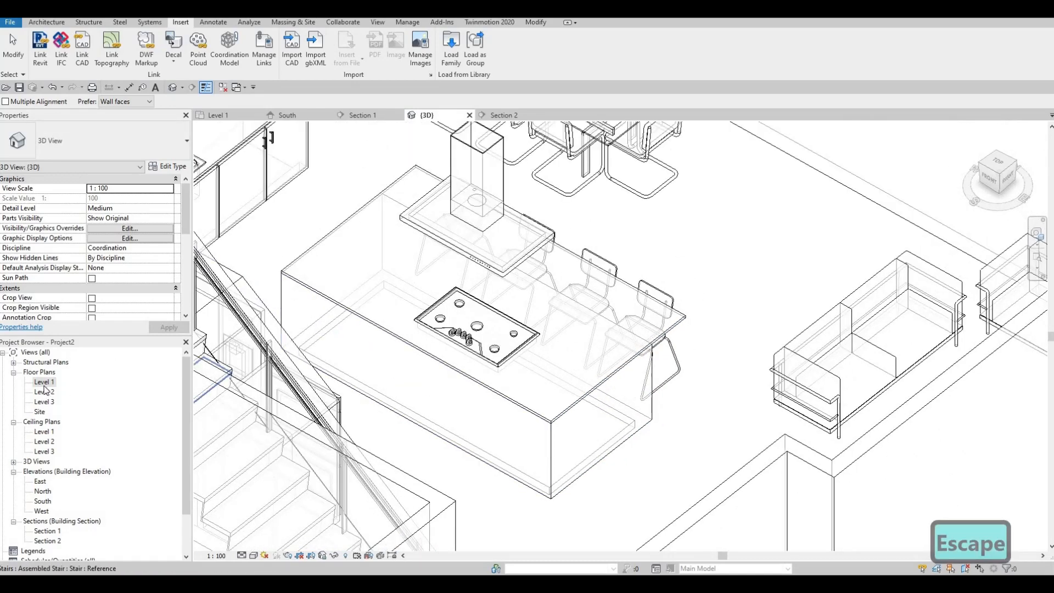
- In the Level 1 floor plan, nudge the cooktop and island hood together leftward until they sit centred along the kitchen island's length
double_click(44, 382)
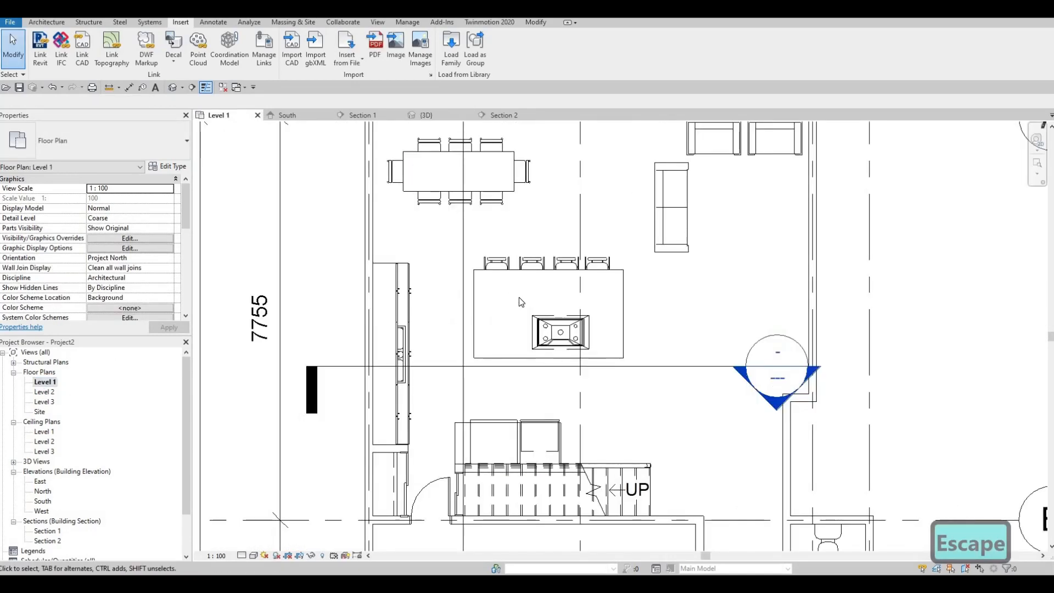
drag(517, 298, 593, 368)
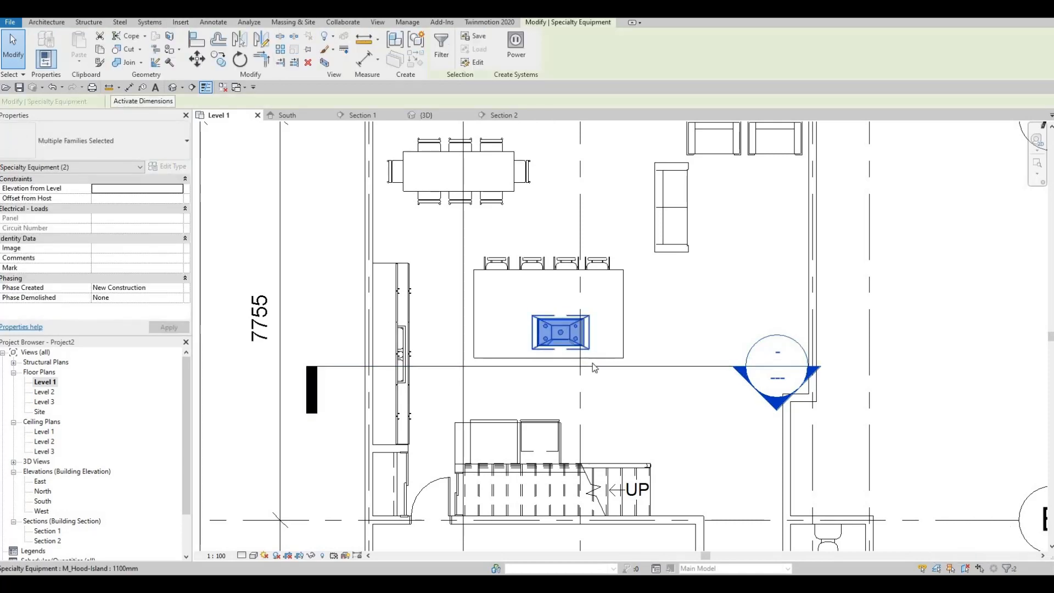
key(Left)
key(Left)
key(Left)
key(Left)
key(Left)
key(Left)
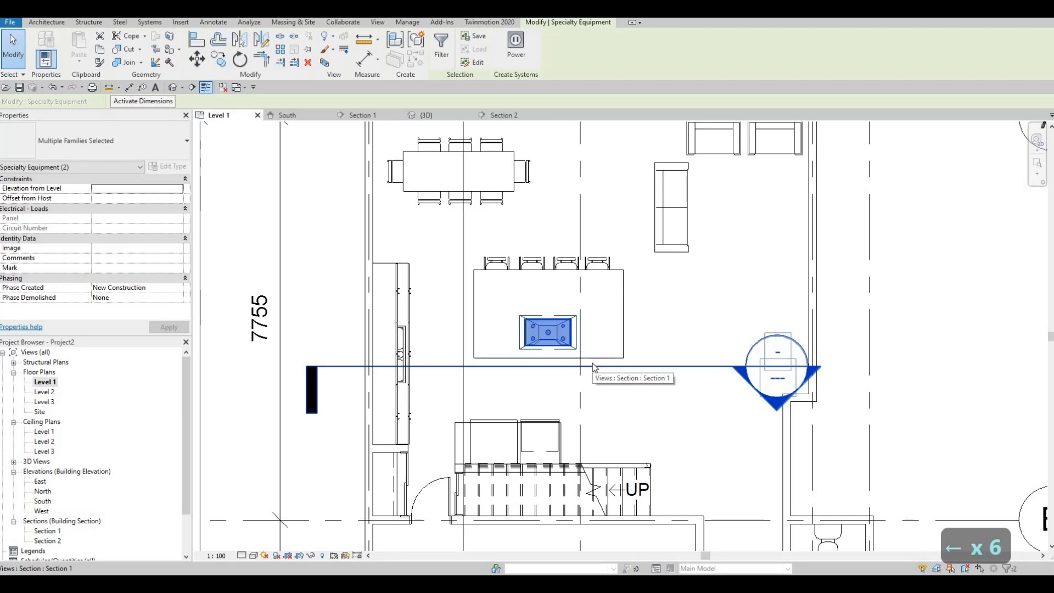
key(Escape)
key(Escape)
- Nudge the M_Sofa-Corbu sofa three increments up toward the armchairs and one increment left
middle_drag(717, 289, 691, 321)
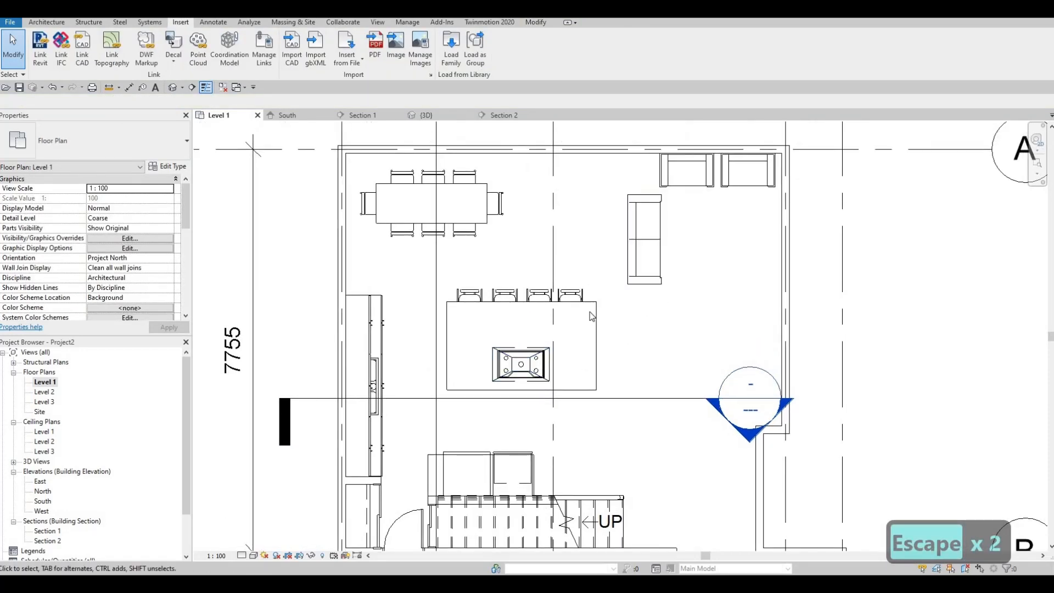
middle_drag(637, 350, 636, 360)
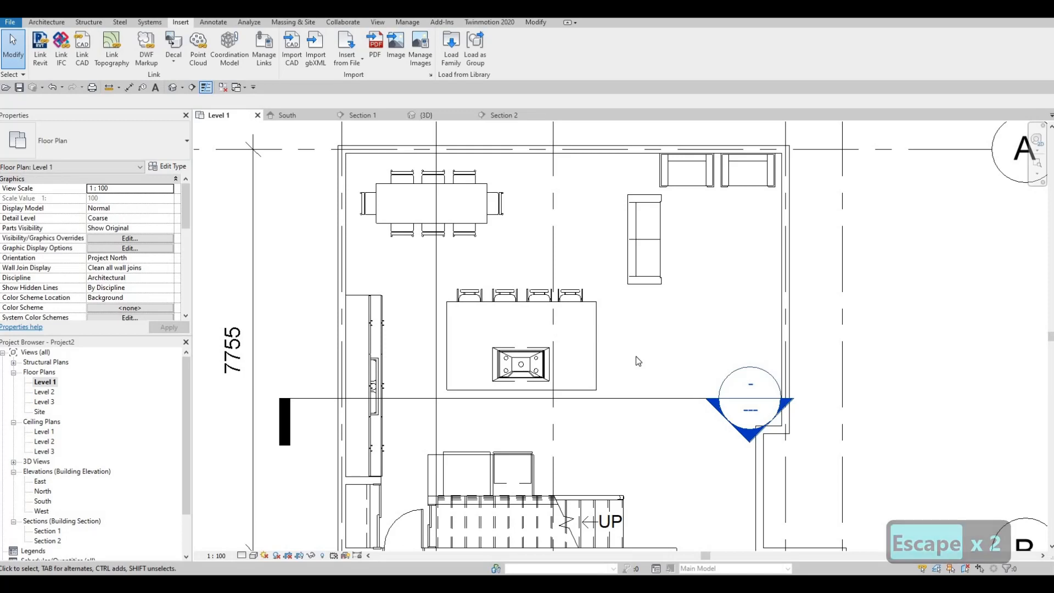
scroll(393, 321, down, 1)
middle_drag(392, 320, 434, 302)
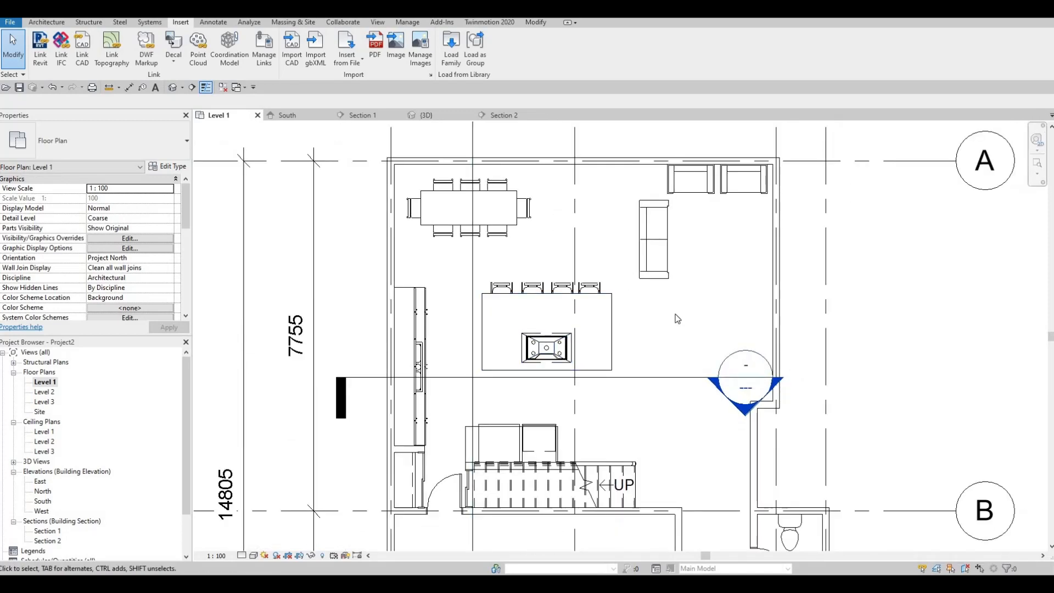
scroll(601, 254, up, 3)
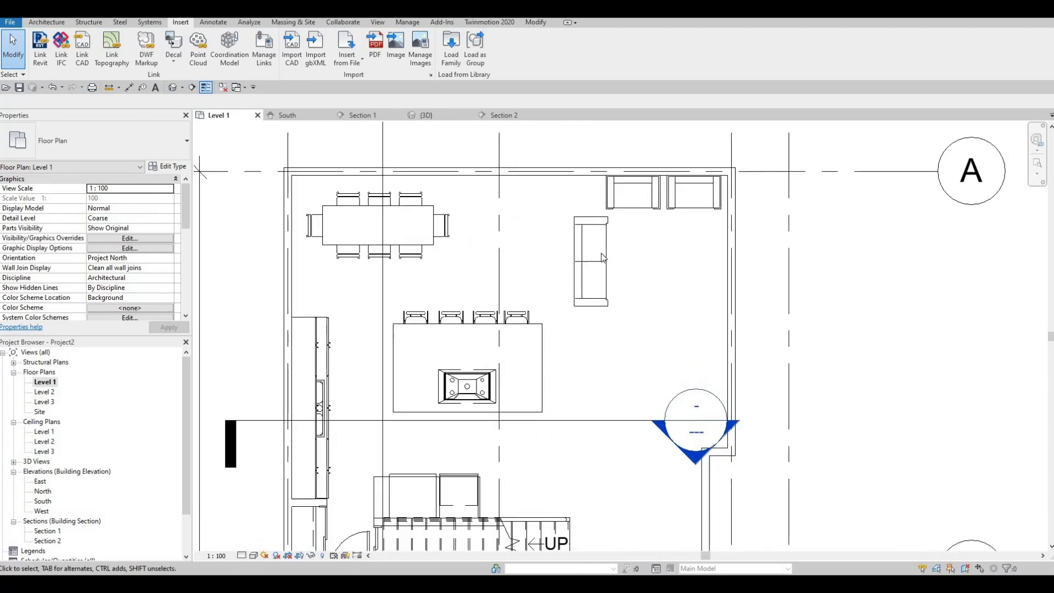
click(601, 252)
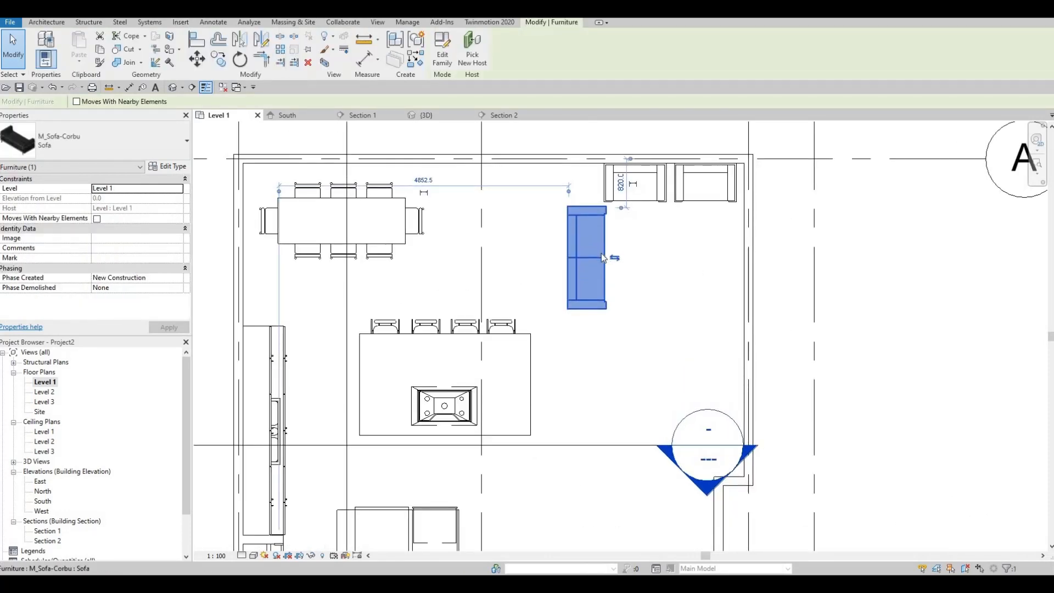
key(Up)
key(Up)
key(Up)
key(Left)
key(Escape)
key(Escape)
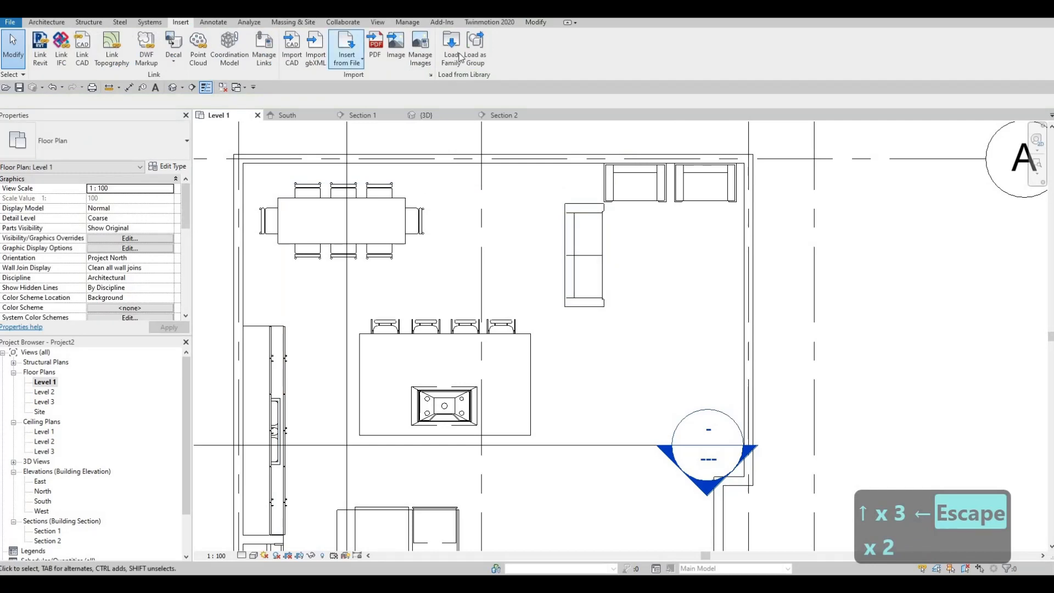
- Load the M_Table-Coffee family from Furniture > Tables and place one beside the sofa, 1300 mm from the right-hand wall and 1700 mm from the upper wall
click(451, 51)
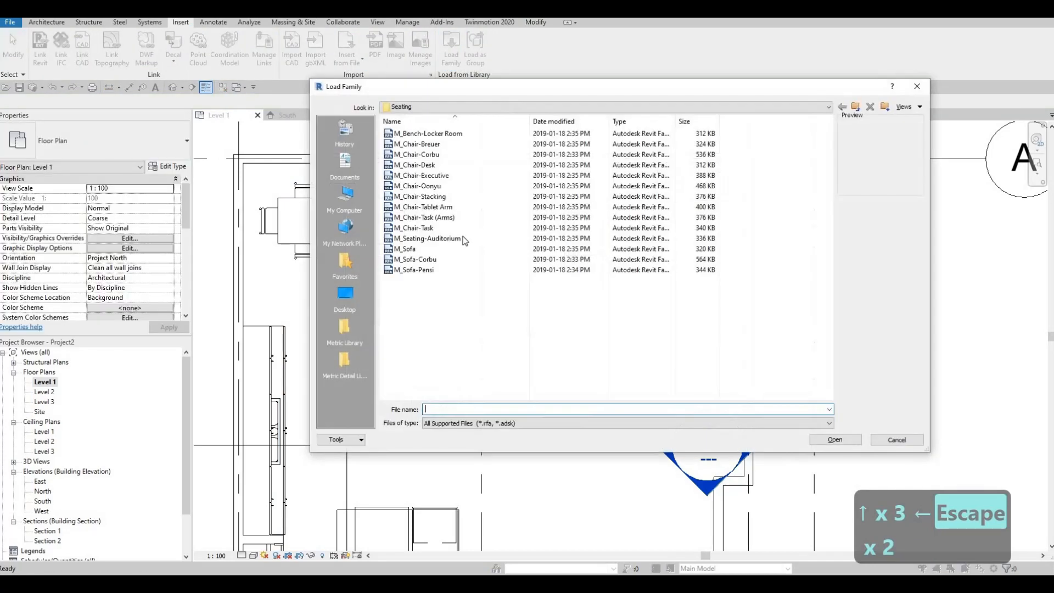
click(522, 107)
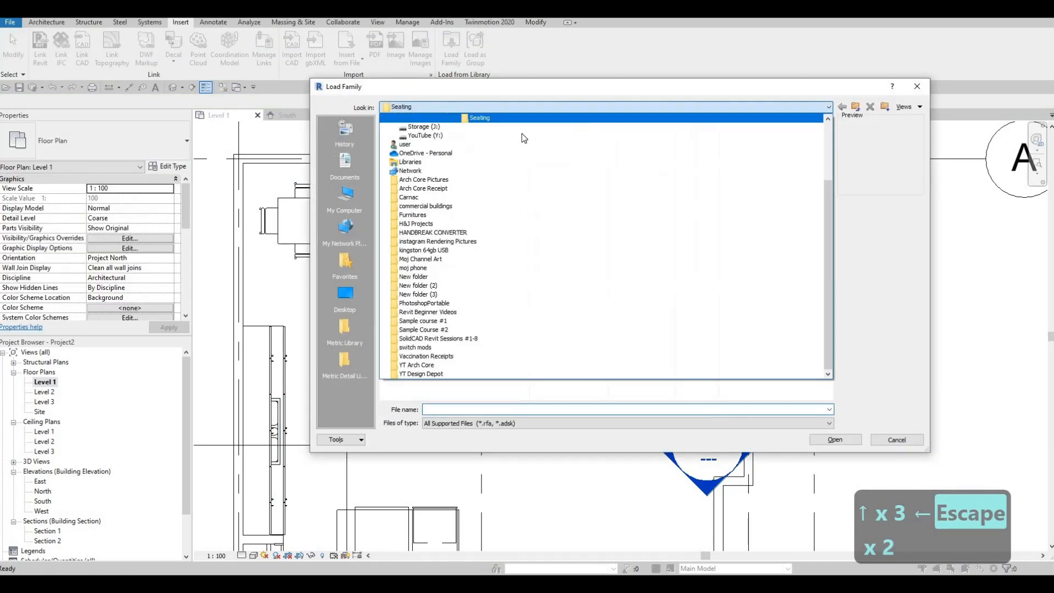
scroll(487, 133, up, 1)
click(484, 135)
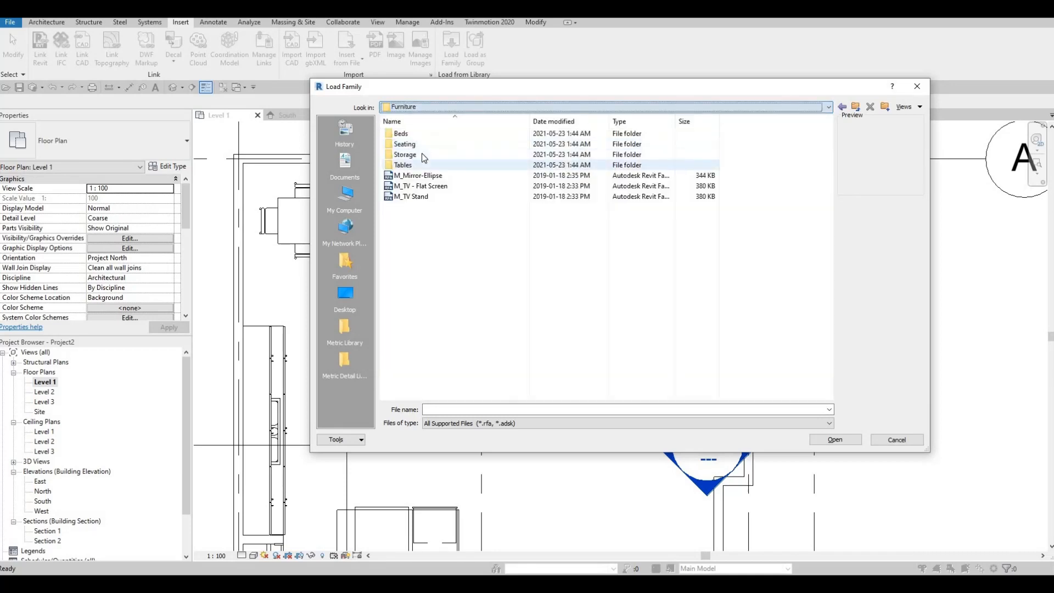
double_click(409, 164)
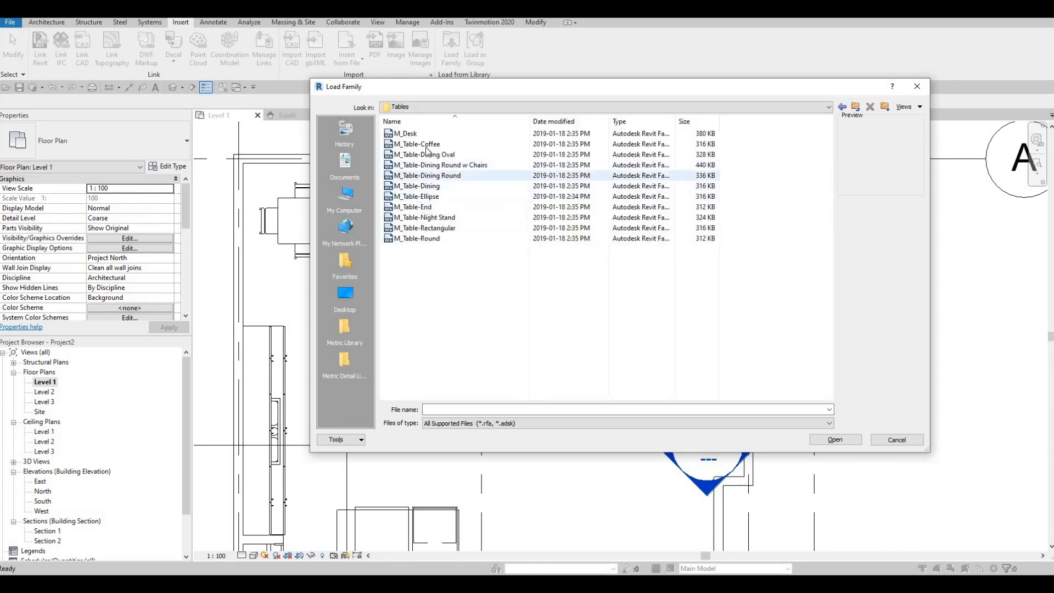
click(836, 439)
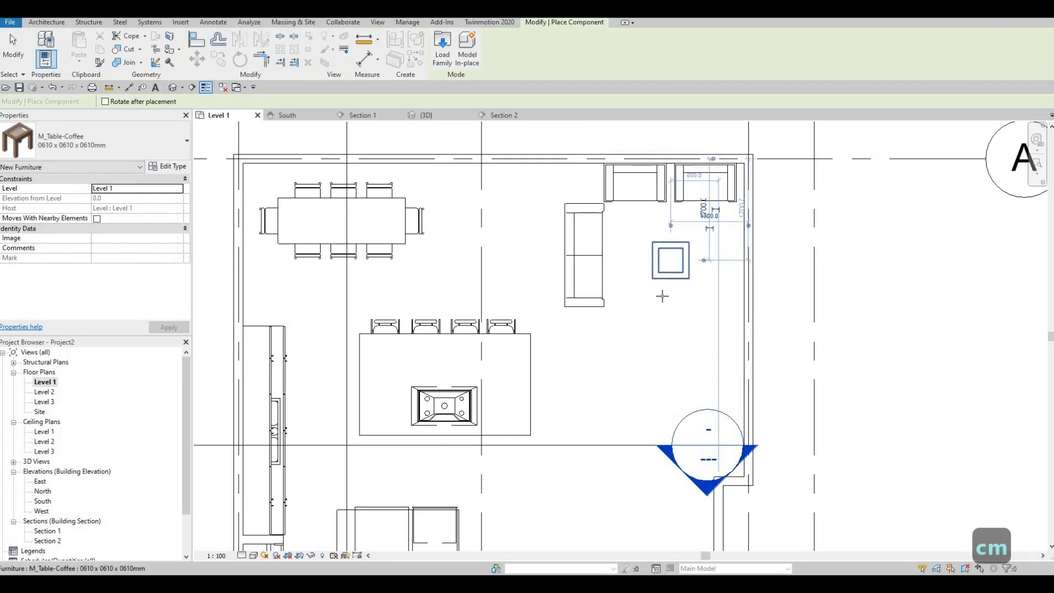
key(Escape)
key(Escape)
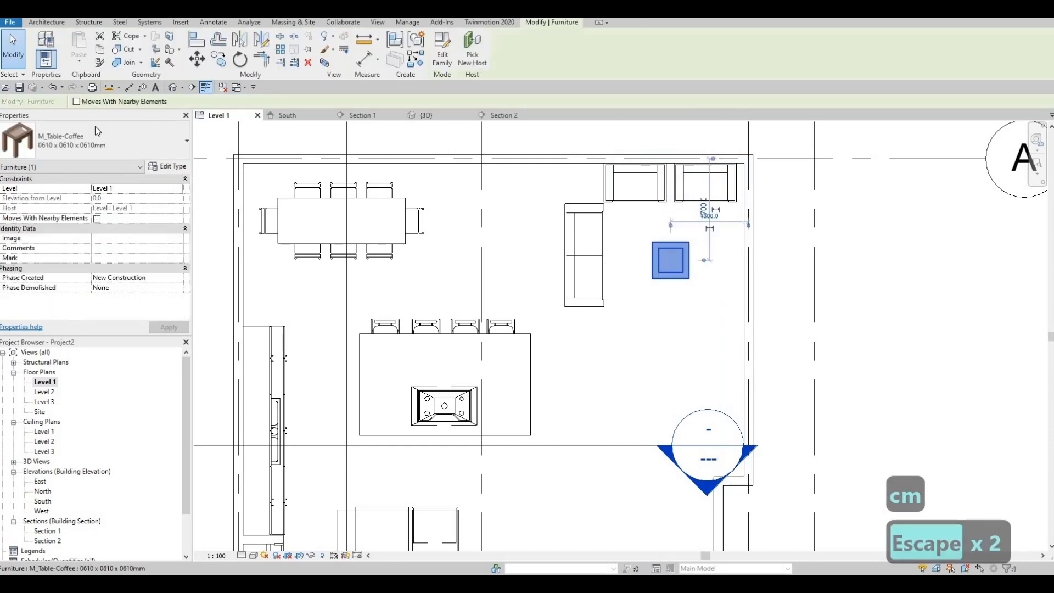
- Try the 0787 x 0711 x 0610mm type on the coffee table, then change it to 0915 x 1830 x 0457mm
click(71, 141)
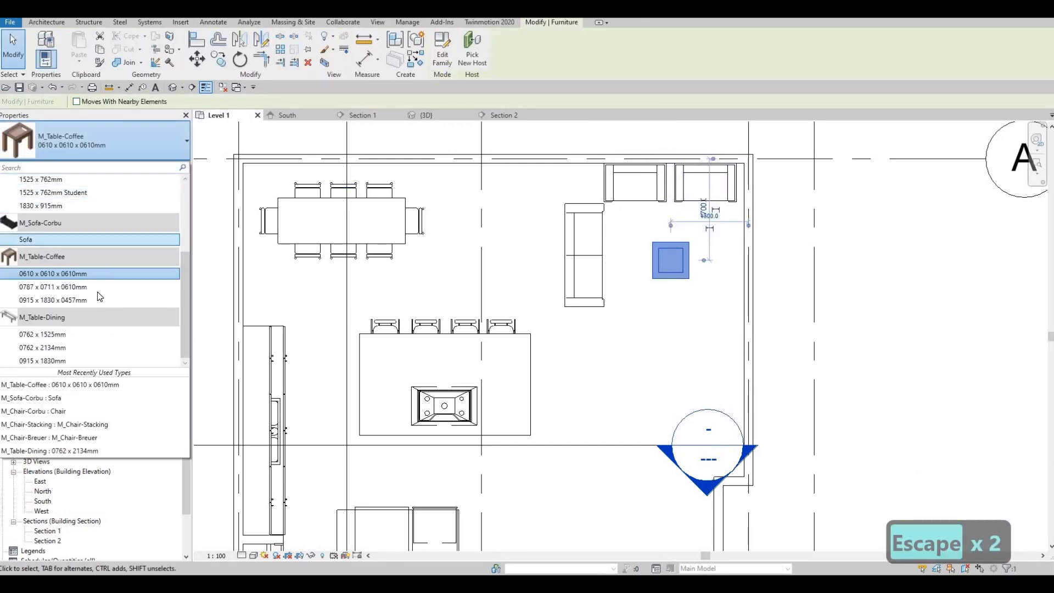
click(97, 286)
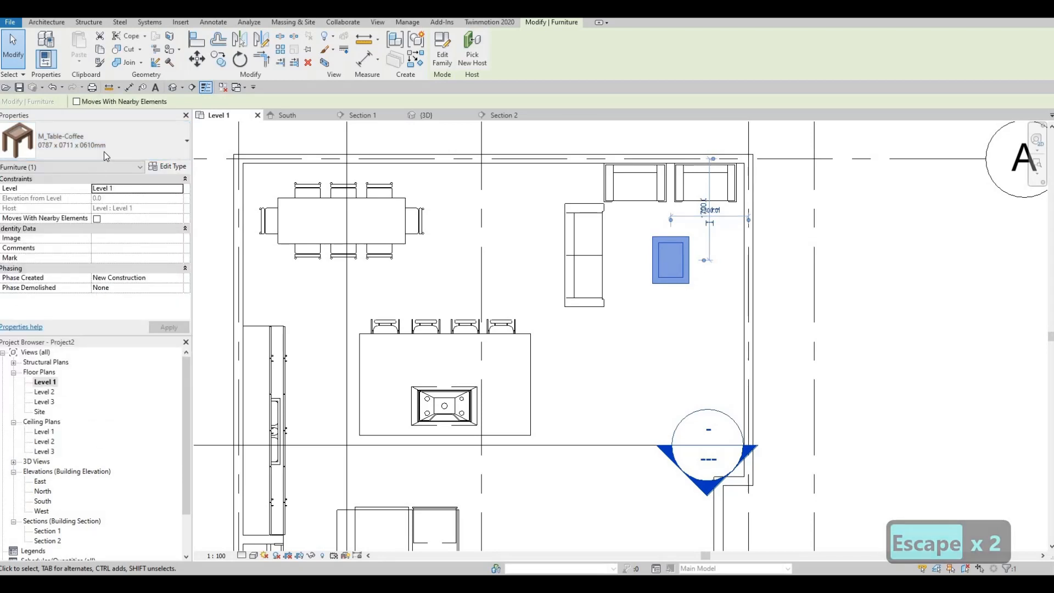
click(72, 141)
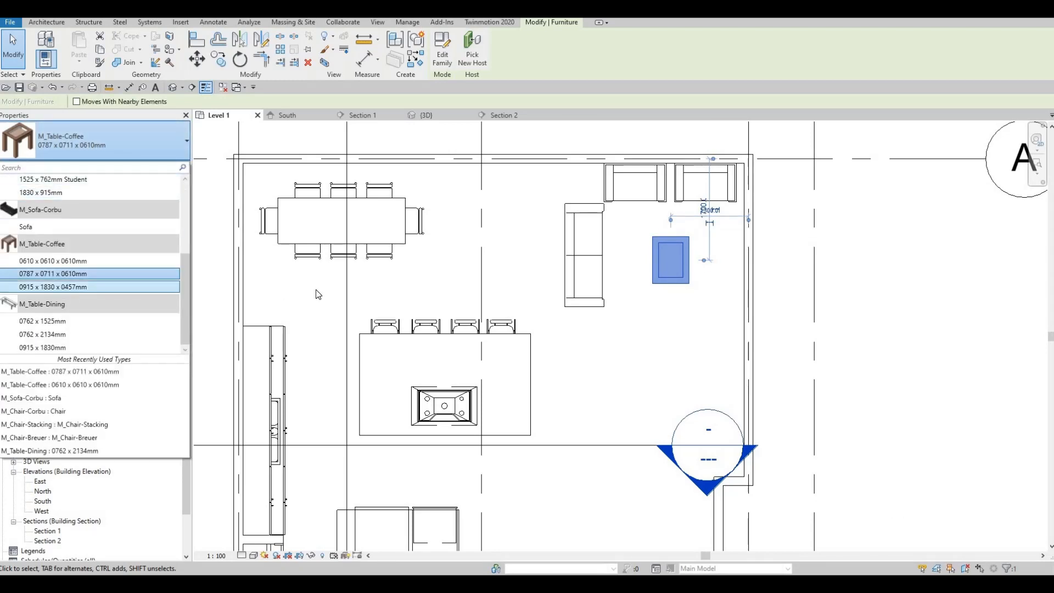
click(82, 286)
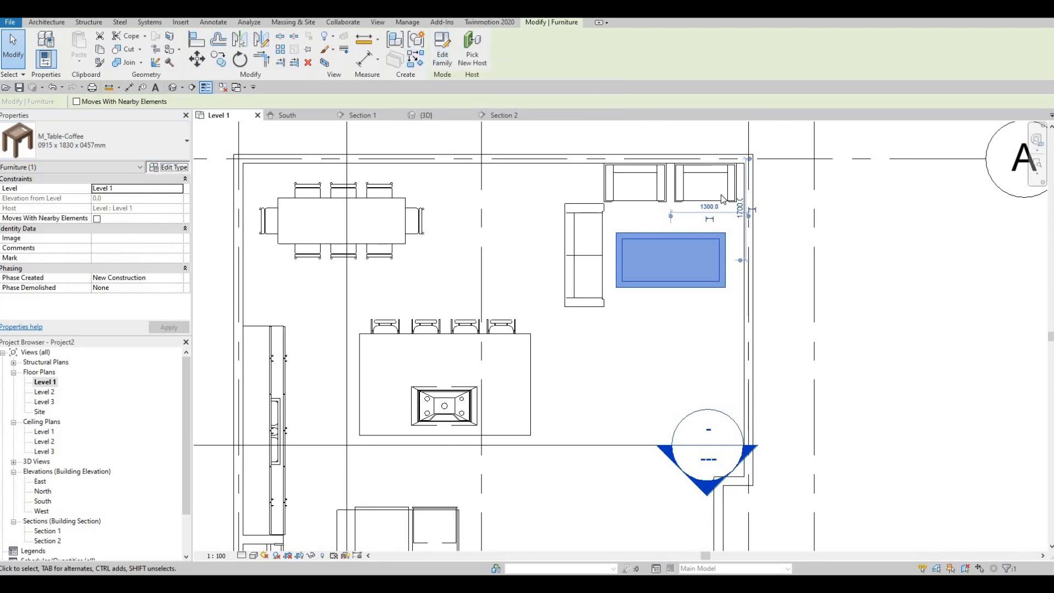
- Duplicate the coffee table's type under the name EDITED COFFEE TABLE
click(167, 166)
click(708, 116)
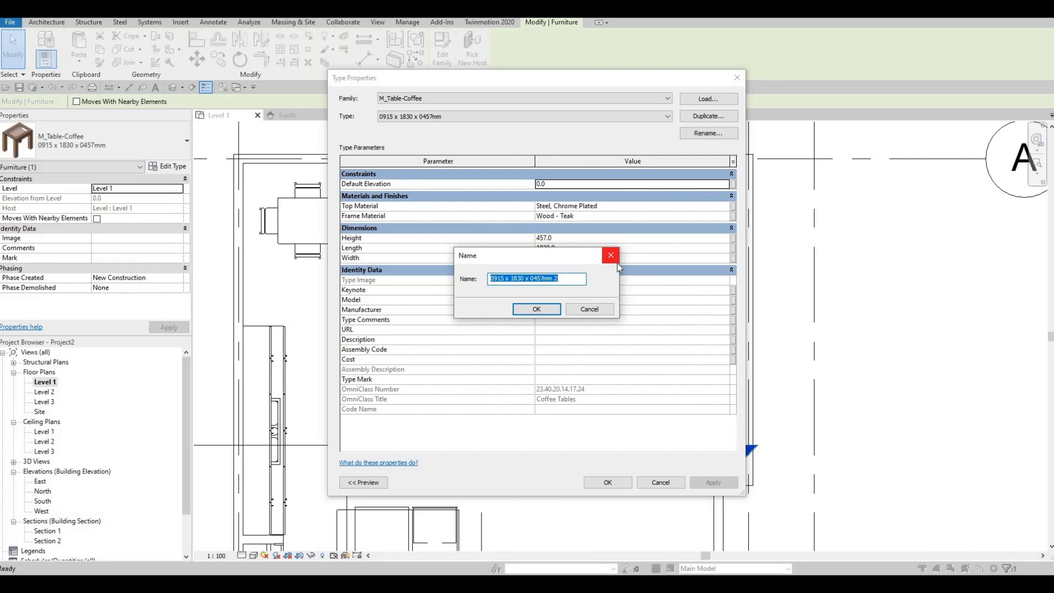
text(EDI)
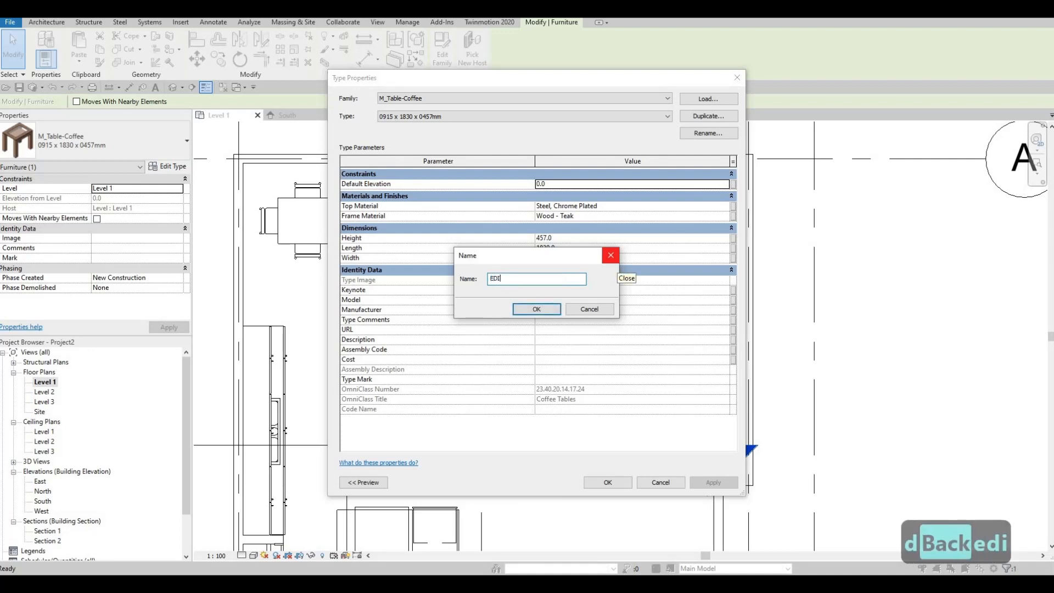
text(TED )
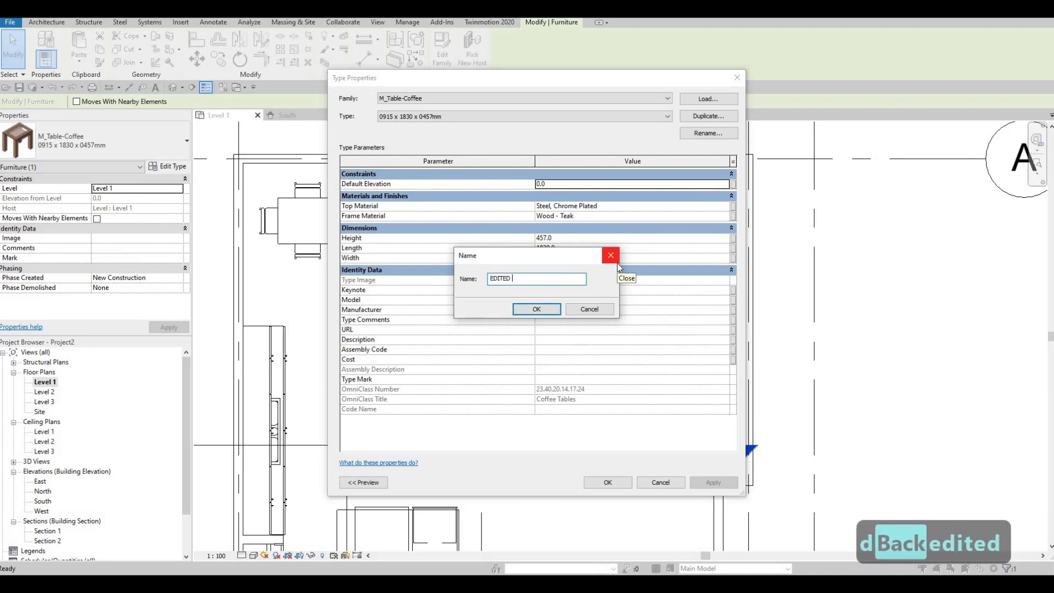
text(COF)
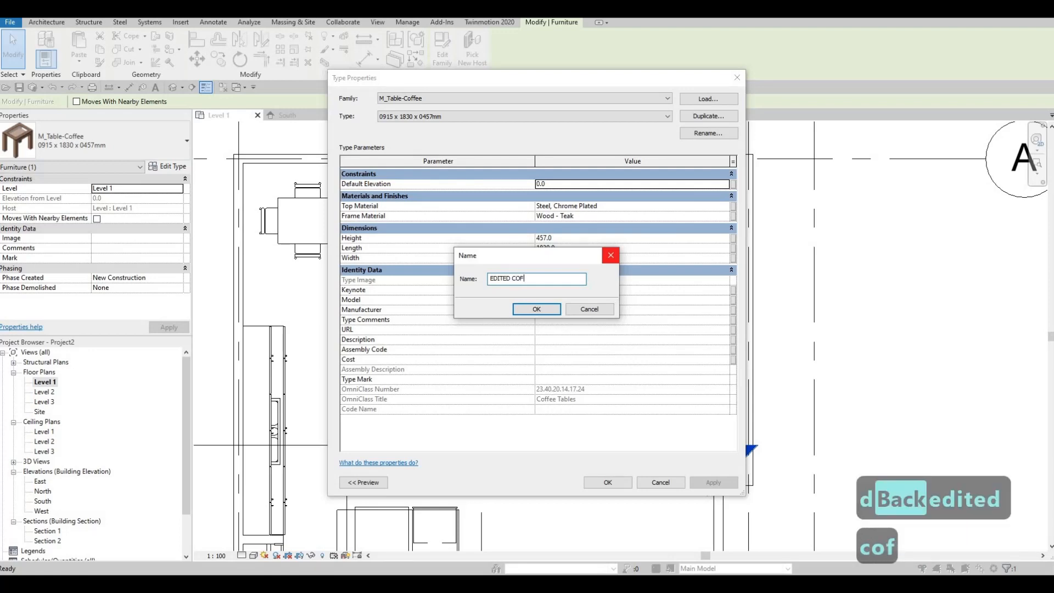
text(FEE TABLE)
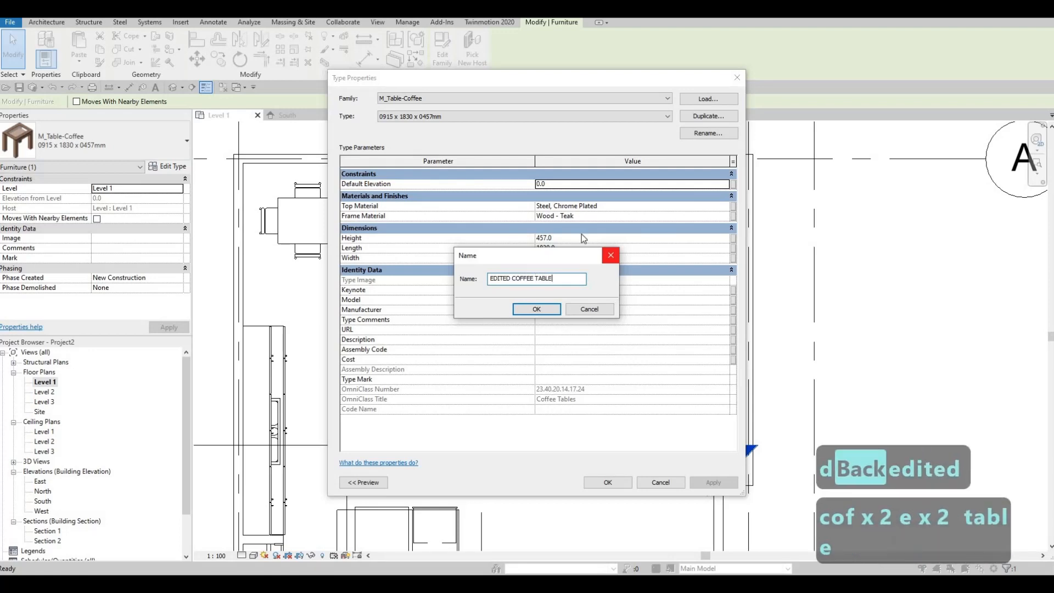
key(Return)
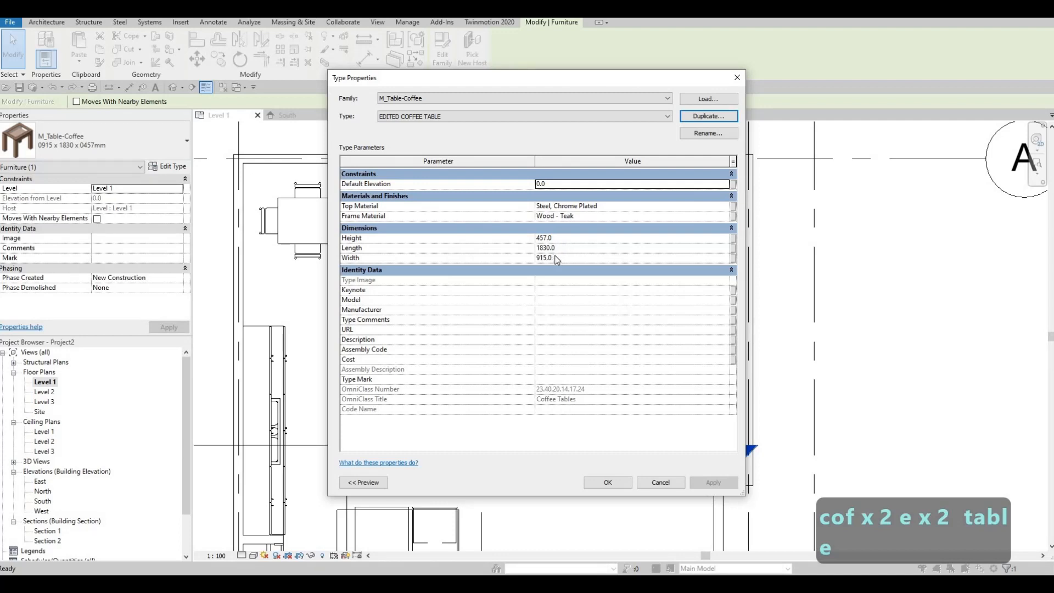
- Set the EDITED COFFEE TABLE type's width to 800 mm and its length to 1600 mm, and apply it
click(559, 259)
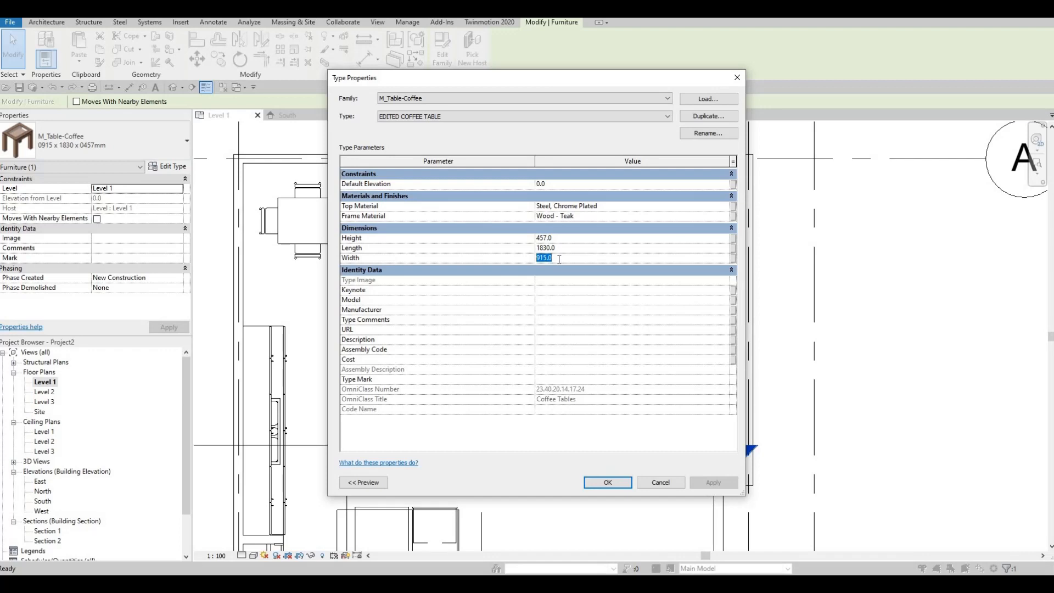
text(800)
text(1600)
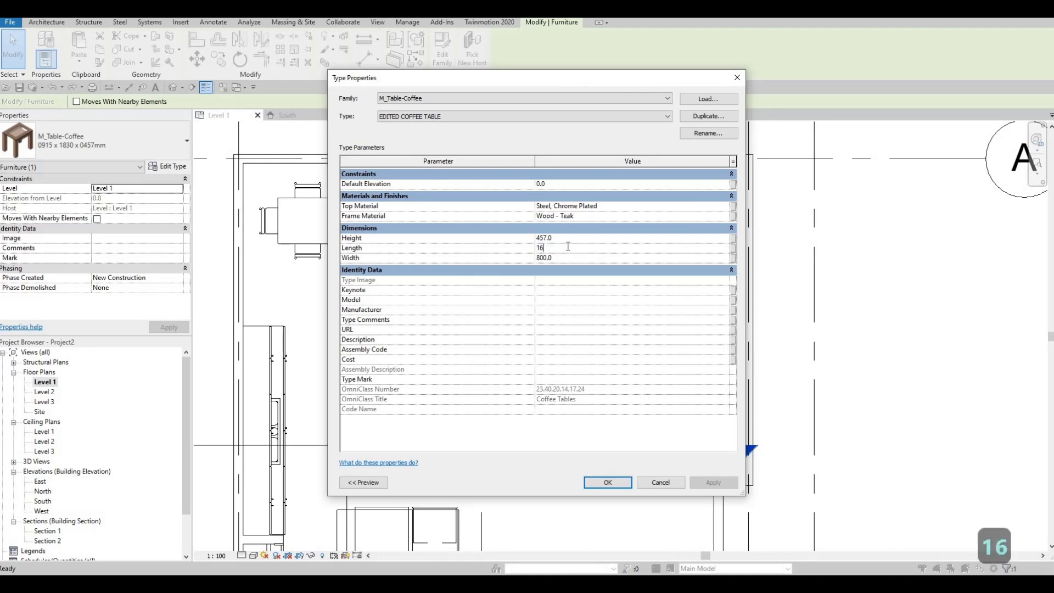
click(617, 486)
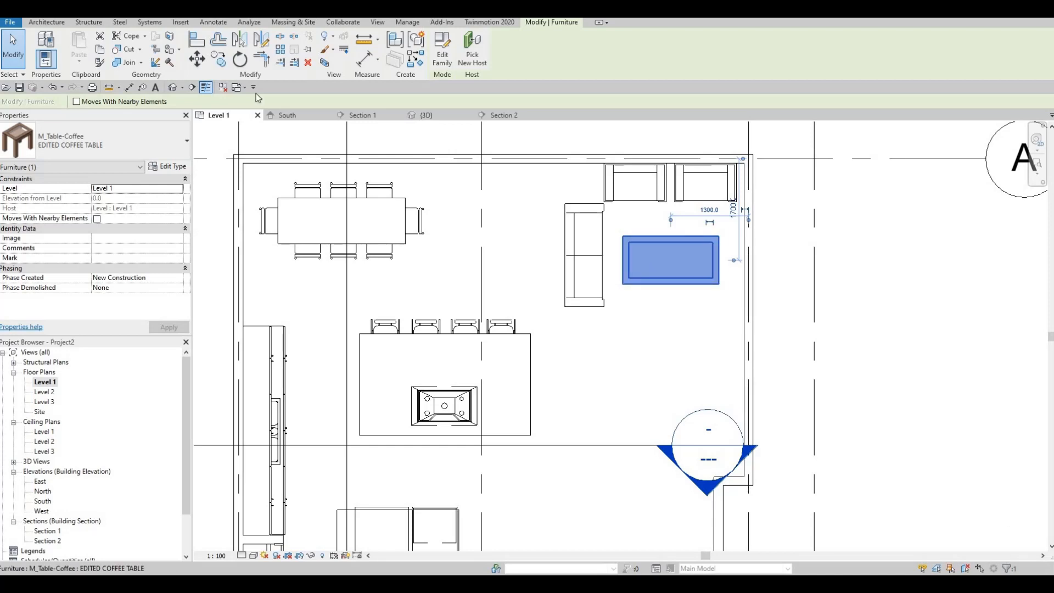
click(241, 57)
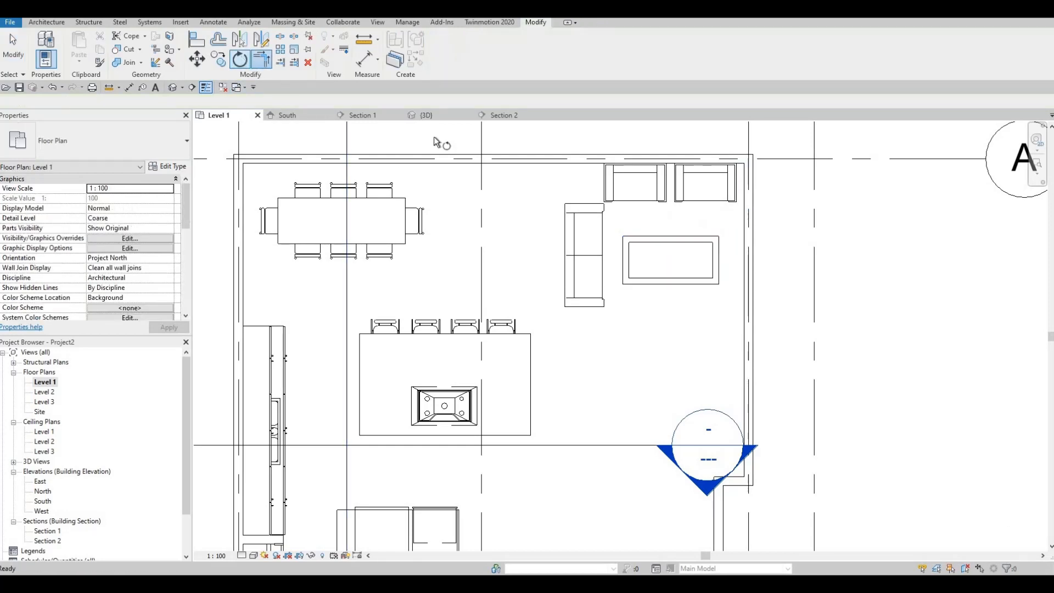
key(Escape)
key(Escape)
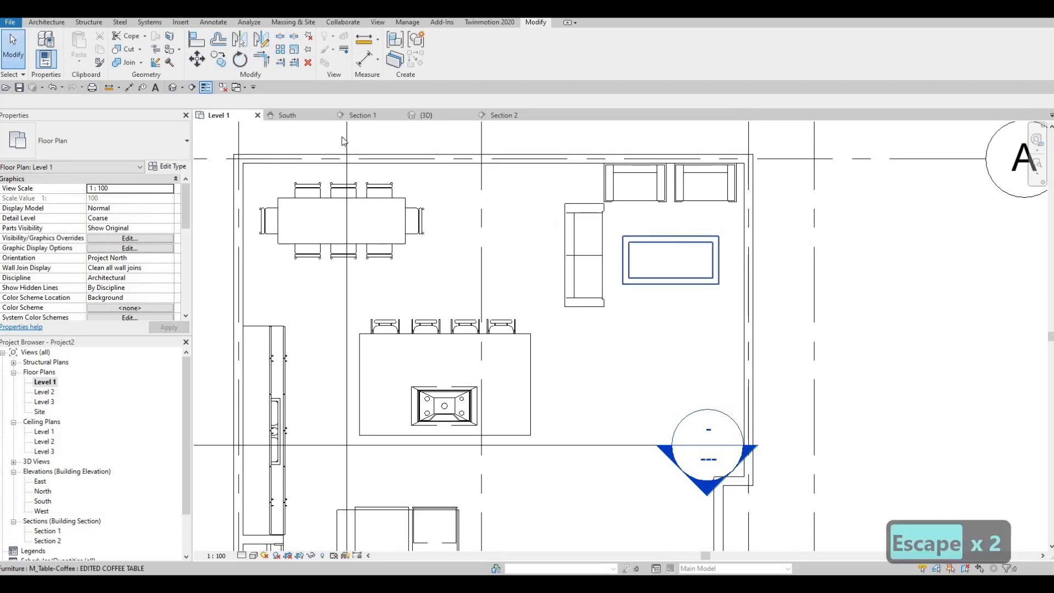
- Rotate the coffee table 90° about its centre so its long side runs parallel to the sofa
click(683, 244)
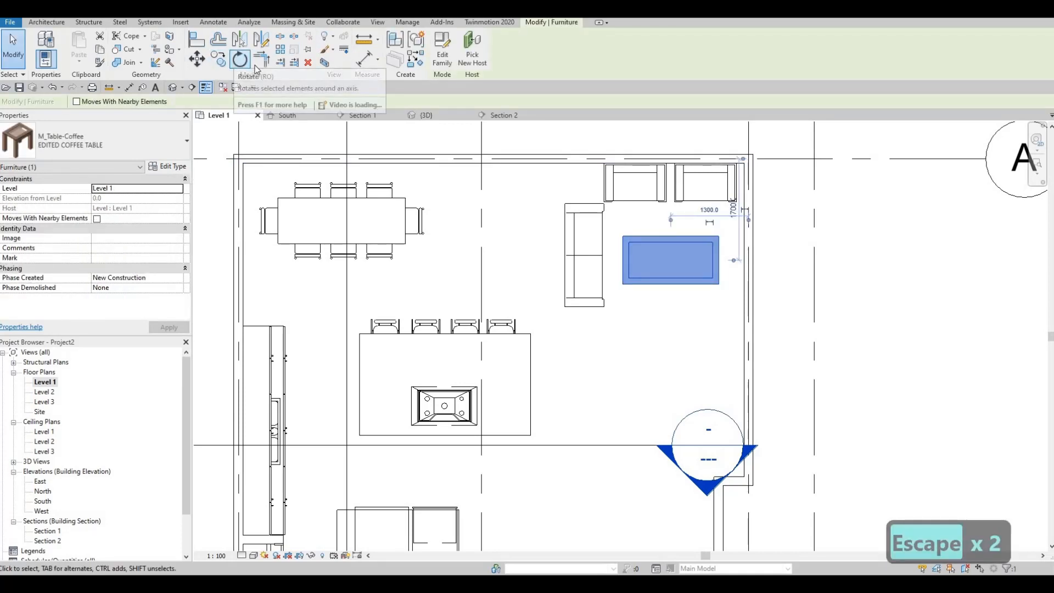
click(240, 58)
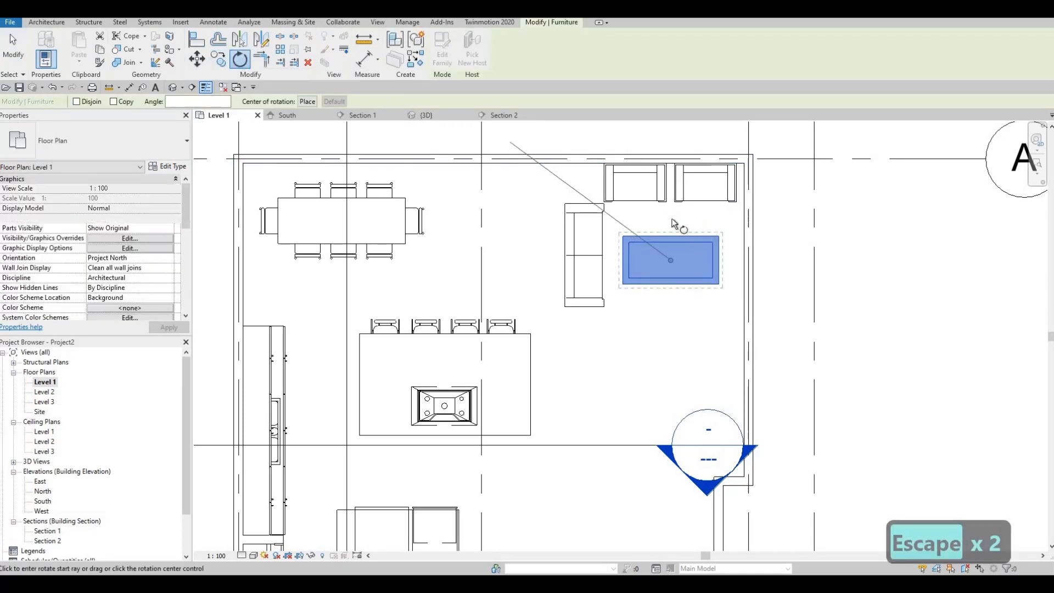
click(640, 287)
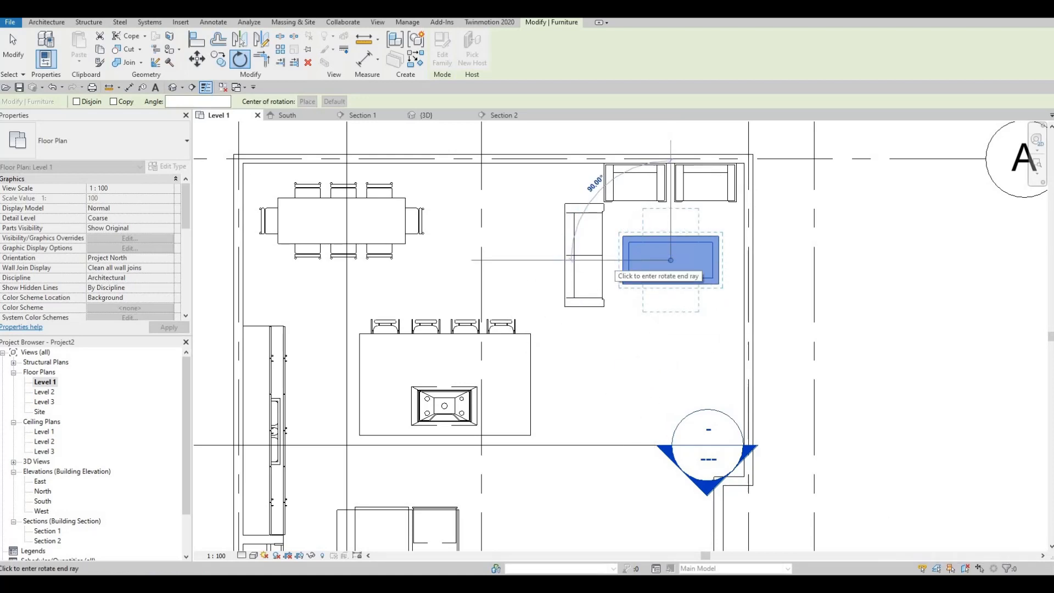
text(90)
key(Return)
key(Escape)
key(Escape)
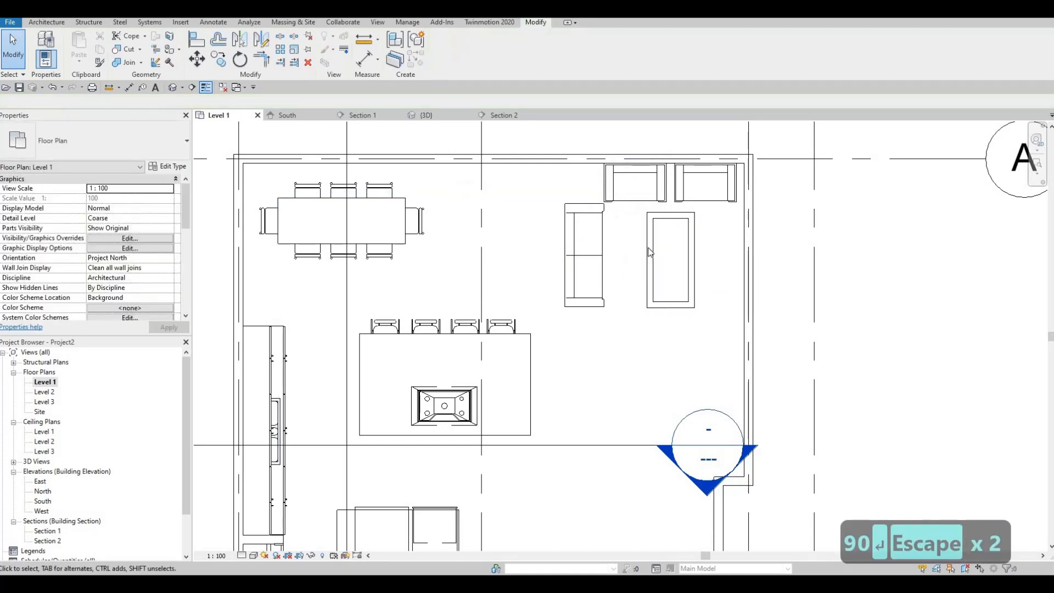
- Set the EDITED COFFEE TABLE type's length to 1300 mm
click(649, 252)
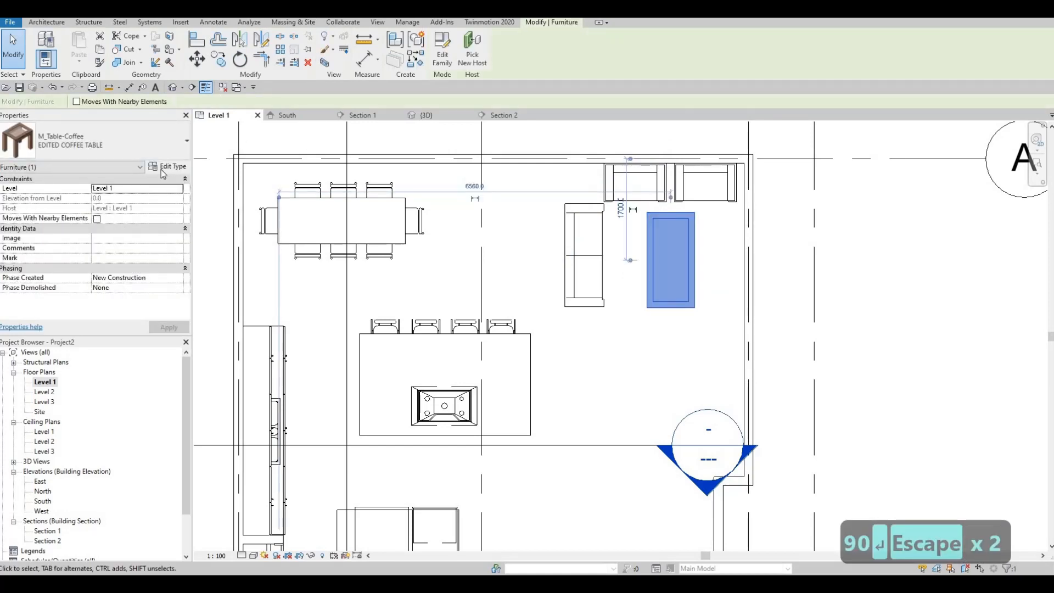
click(168, 165)
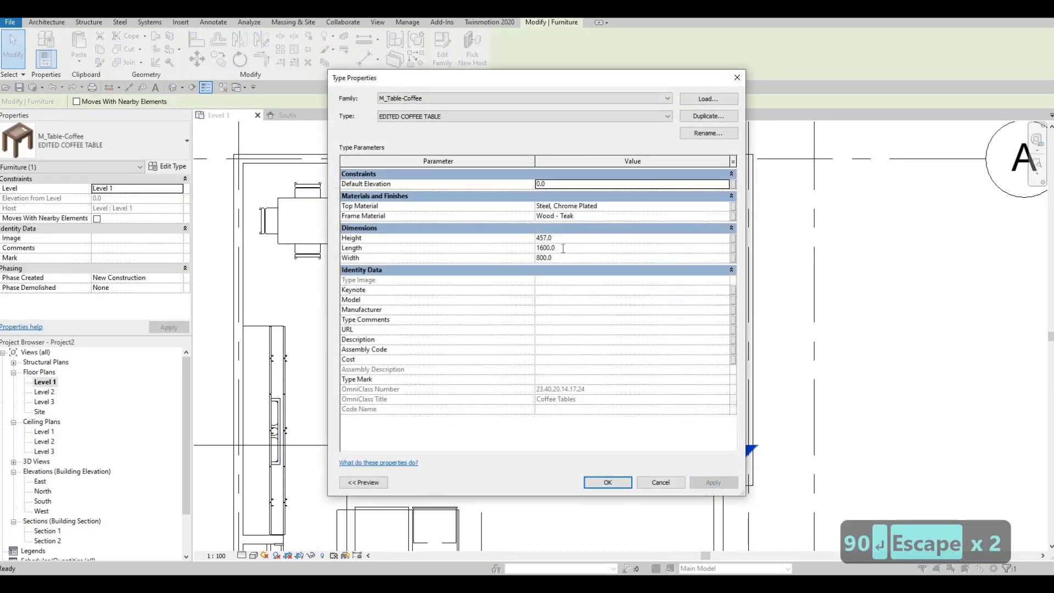
click(563, 248)
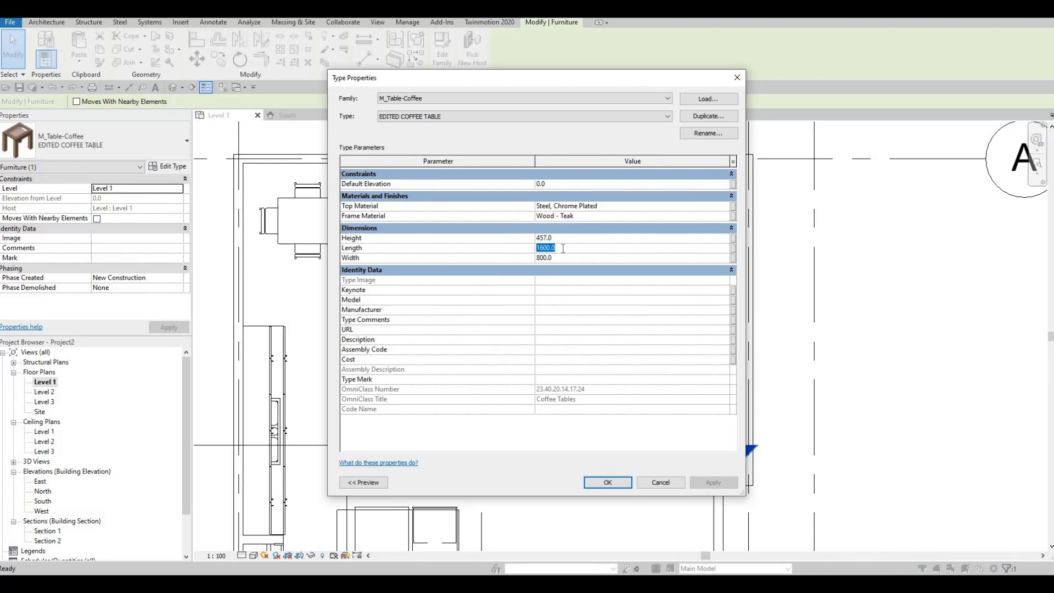
text(1300)
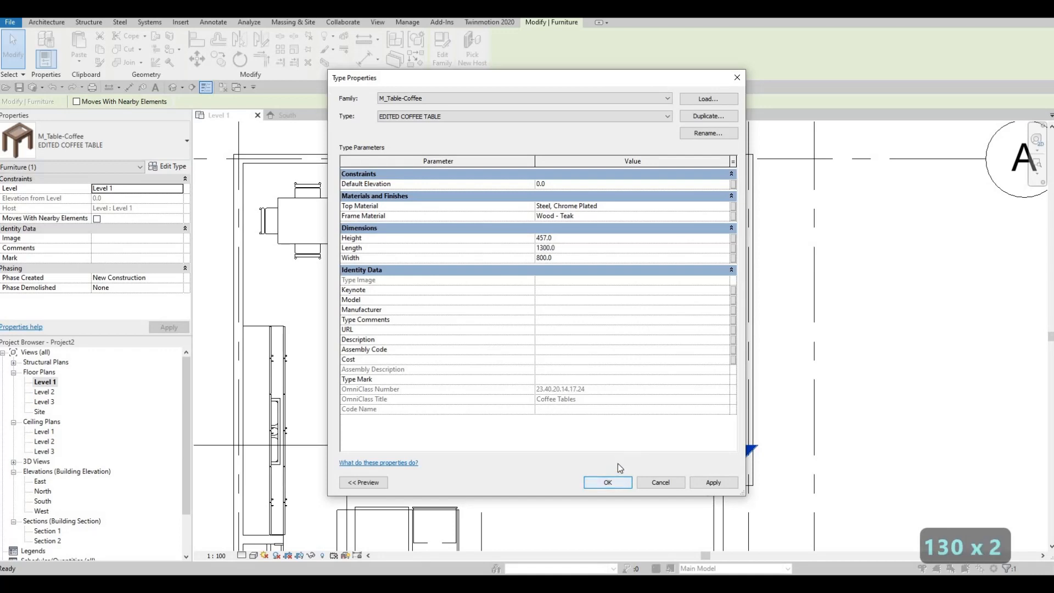
click(610, 480)
key(Escape)
key(Escape)
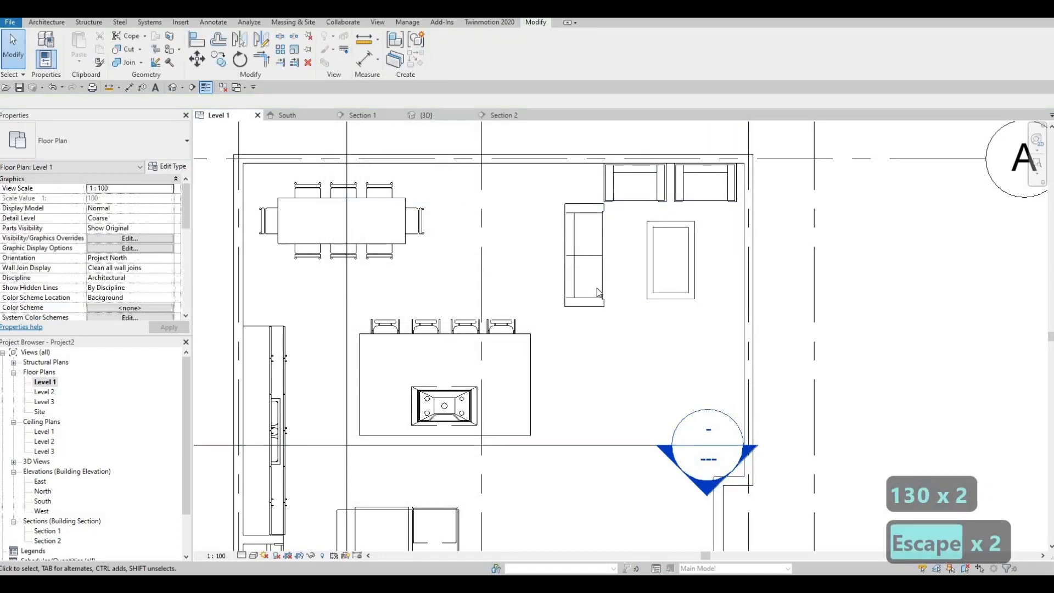
- Nudge the sofa and the coffee table slightly down the plan, away from the two armchairs
click(600, 288)
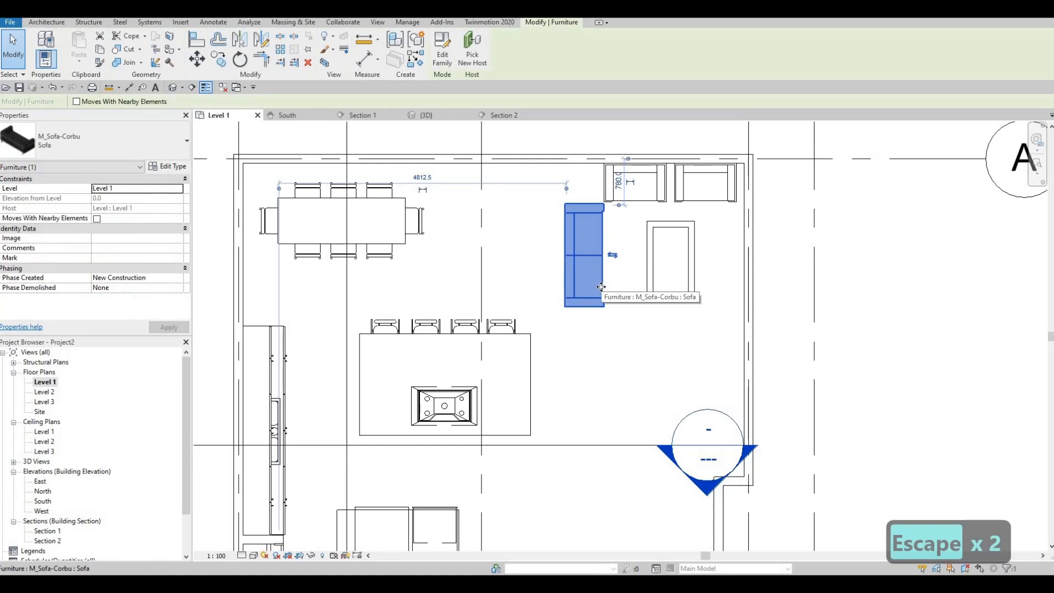
key(Down)
key(Down)
key(Escape)
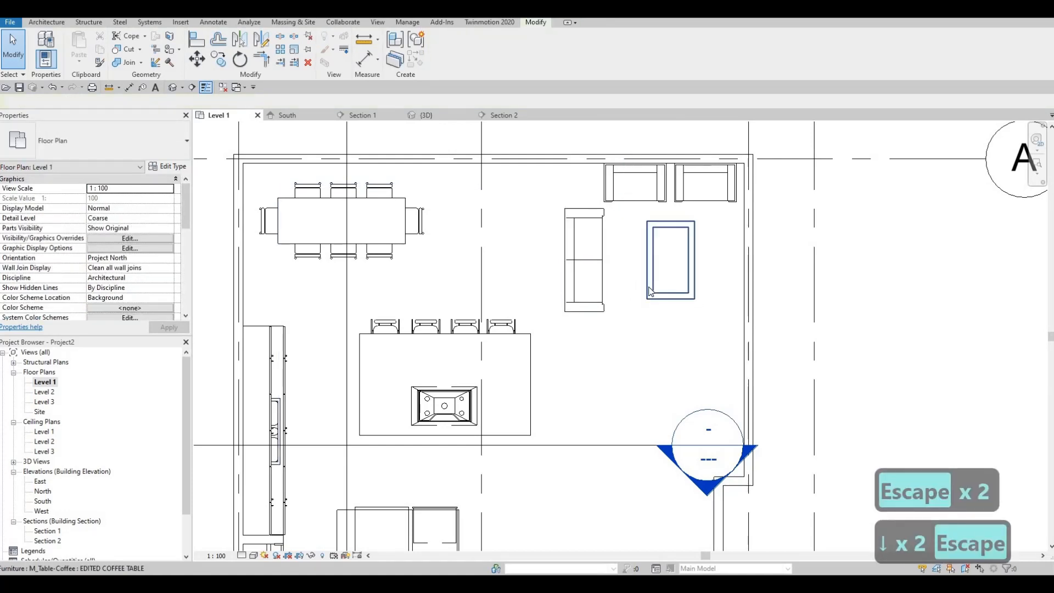
click(649, 287)
key(Down)
key(Down)
key(Escape)
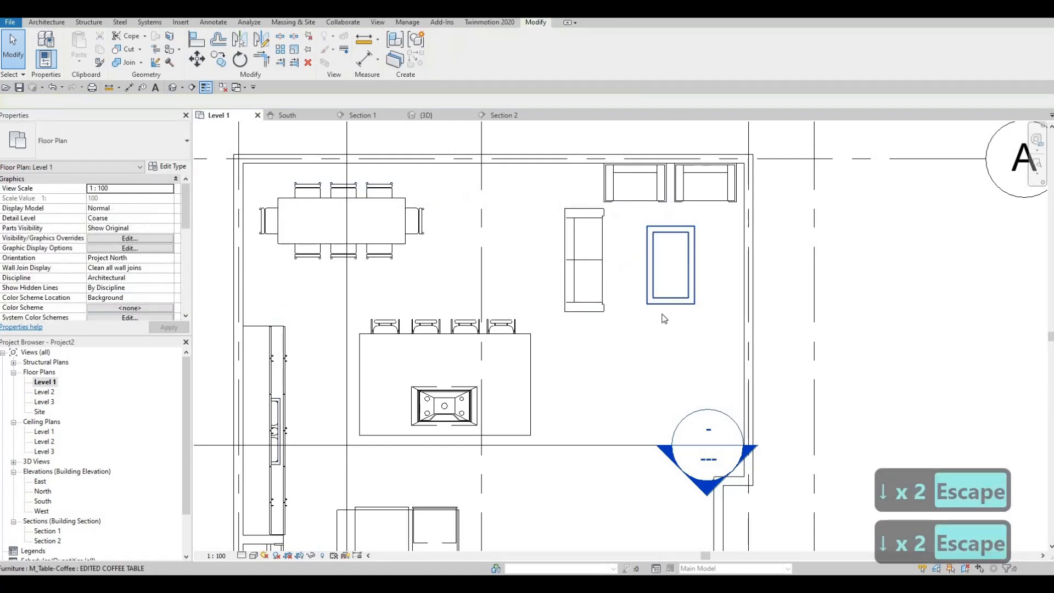
- Rotate the sofa and coffee table together by 90° so the sofa lies on the island side of the table
scroll(664, 301, down, 3)
middle_drag(664, 322, 667, 304)
key(F1)
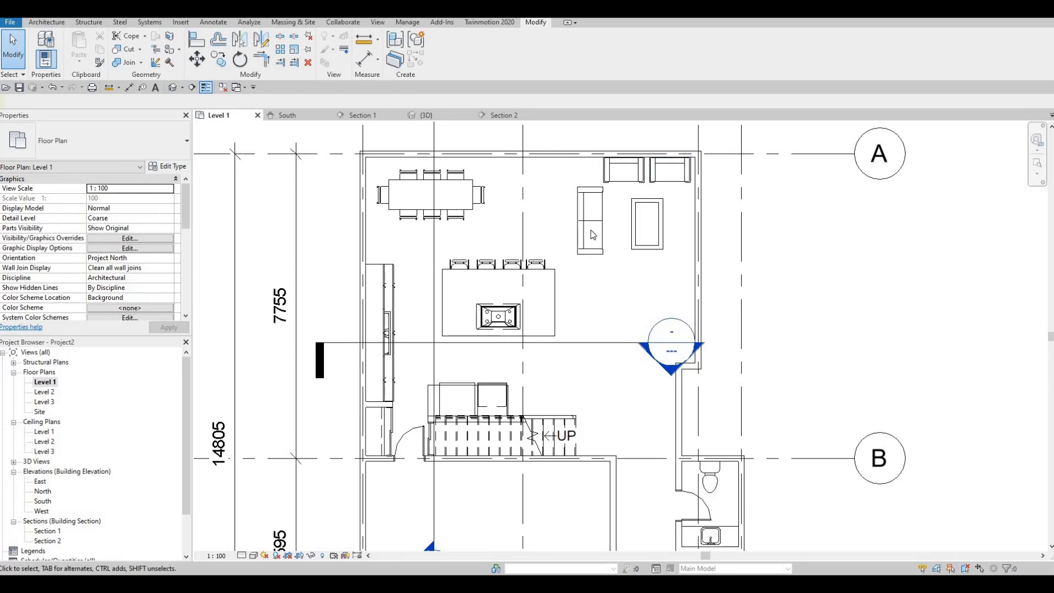
click(631, 236)
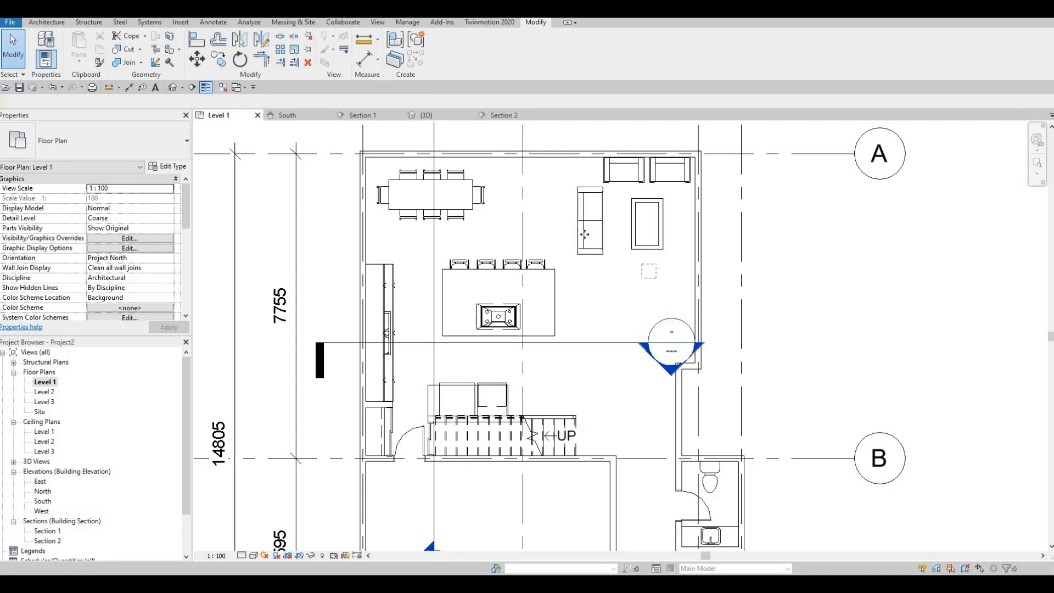
drag(656, 278, 585, 234)
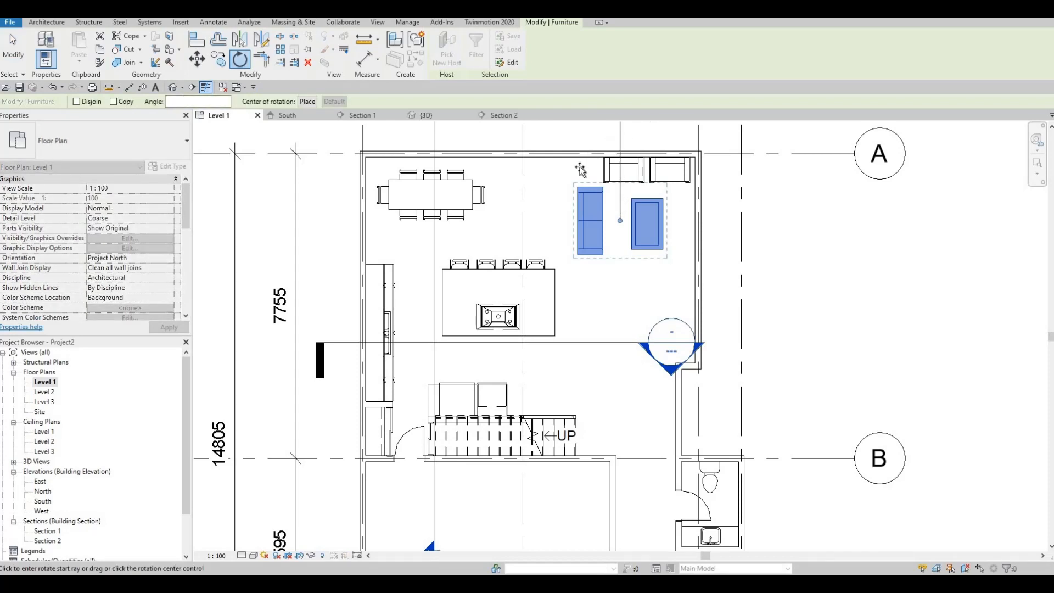
click(549, 232)
- Move the rotated sofa and coffee table together down the plan and across to near the living area's right-hand wall
key(Down)
key(Down)
key(Down)
key(Down)
key(Down)
key(Down)
key(Down)
key(Down)
key(Down)
key(Down)
key(Down)
key(Down)
key(Down)
key(Down)
key(Down)
key(Down)
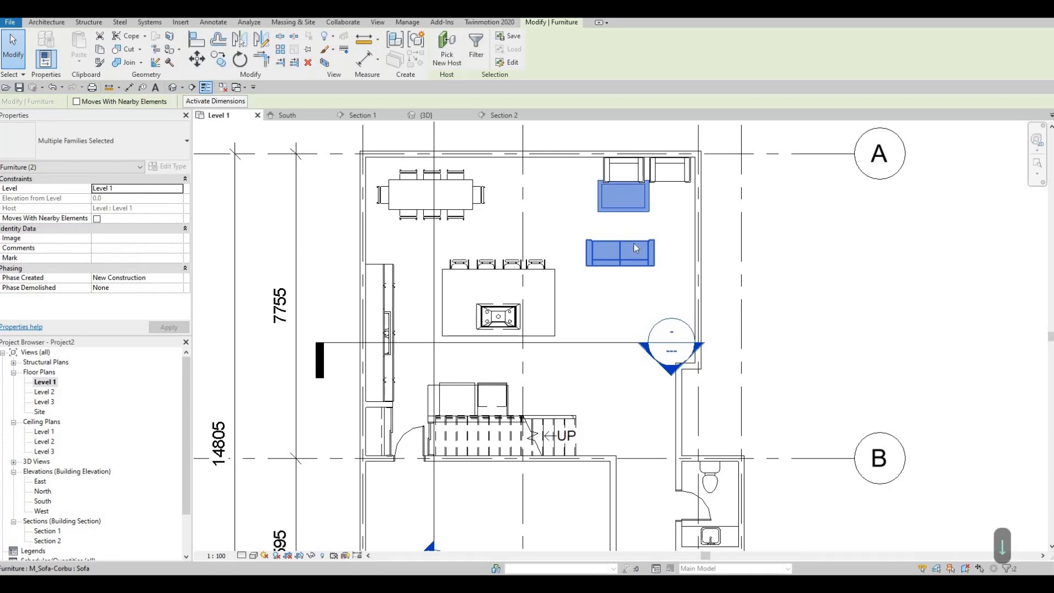
key(Right)
key(Right)
key(Right)
key(Right)
key(Right)
key(Right)
key(Right)
key(Right)
key(Right)
key(Right)
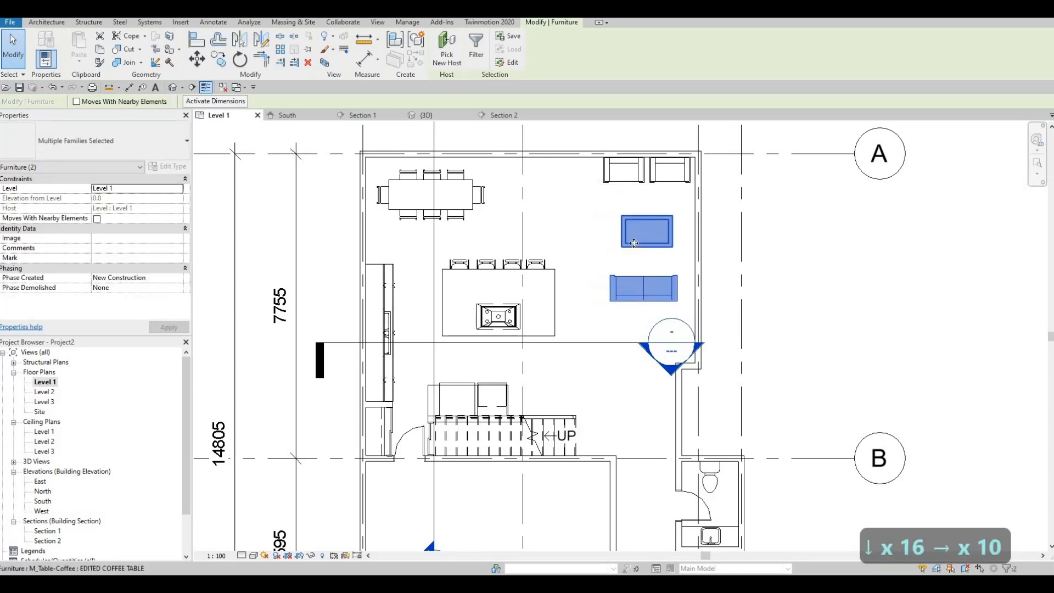
key(Left)
key(Up)
key(Right)
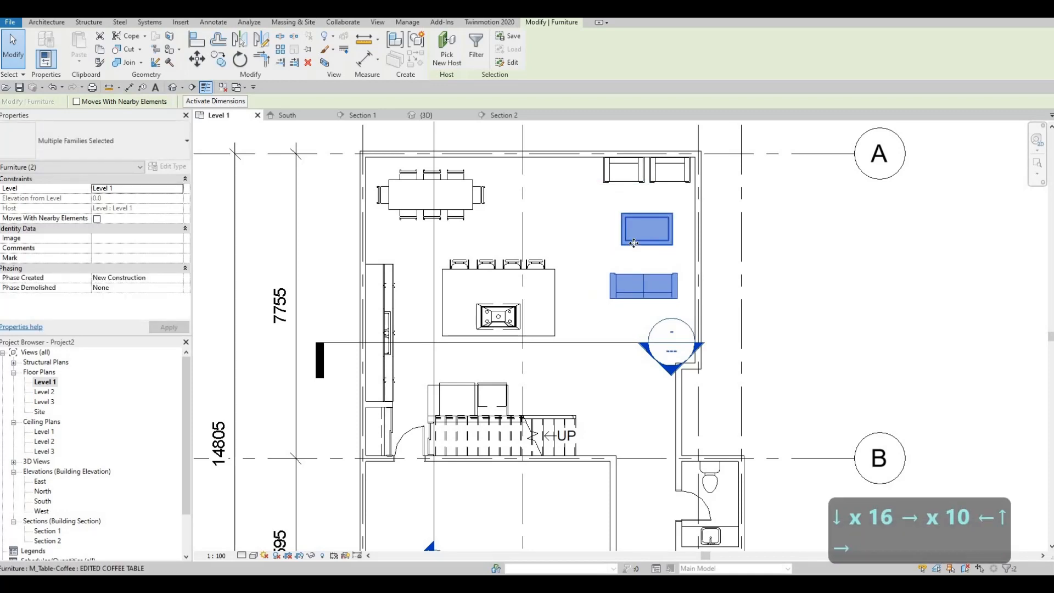
key(Right)
key(Right)
key(Right)
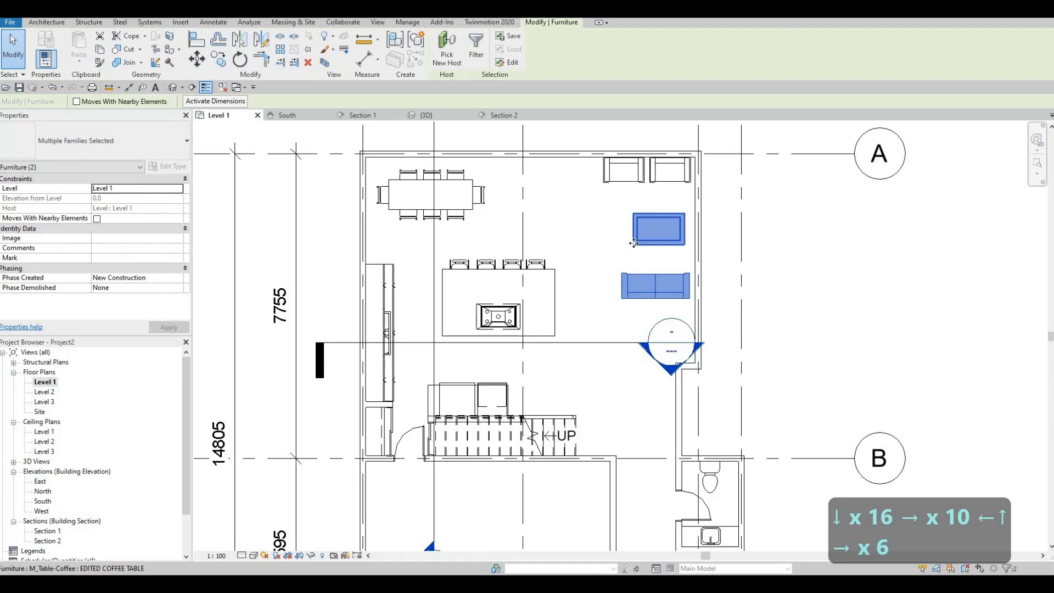
key(Left)
key(Right)
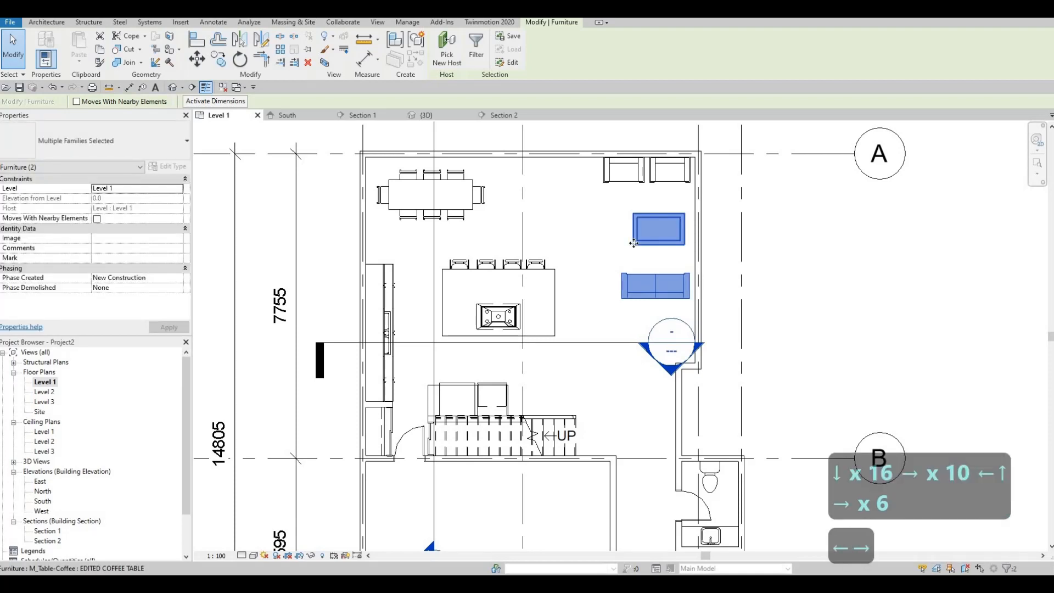
key(Escape)
key(Escape)
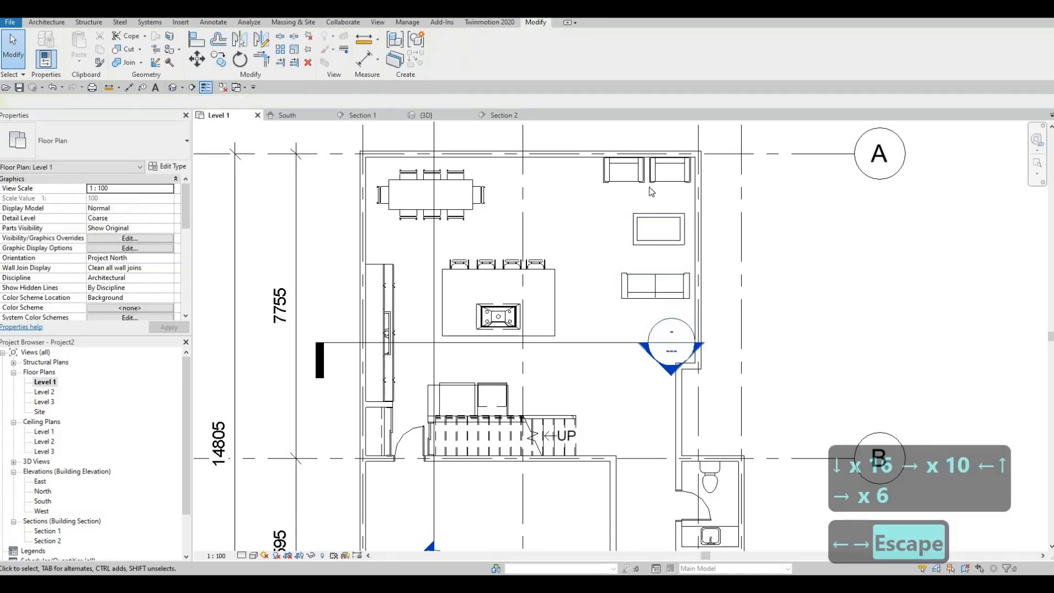
- Rotate the two armchairs 90° as a pair and move them to the left side of the coffee table, facing it
click(609, 170)
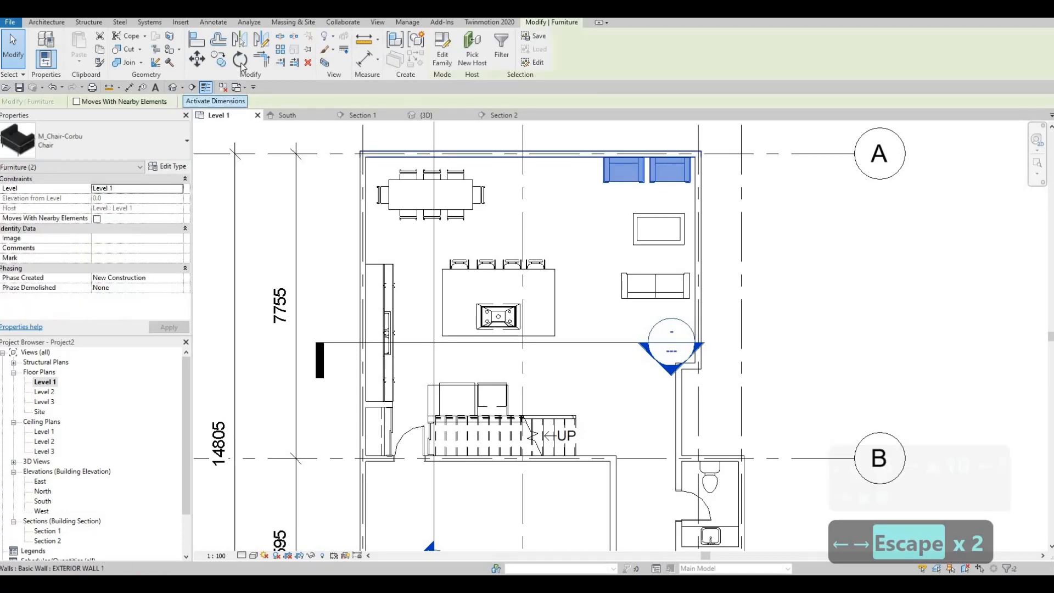
key(r)
key(o)
click(648, 130)
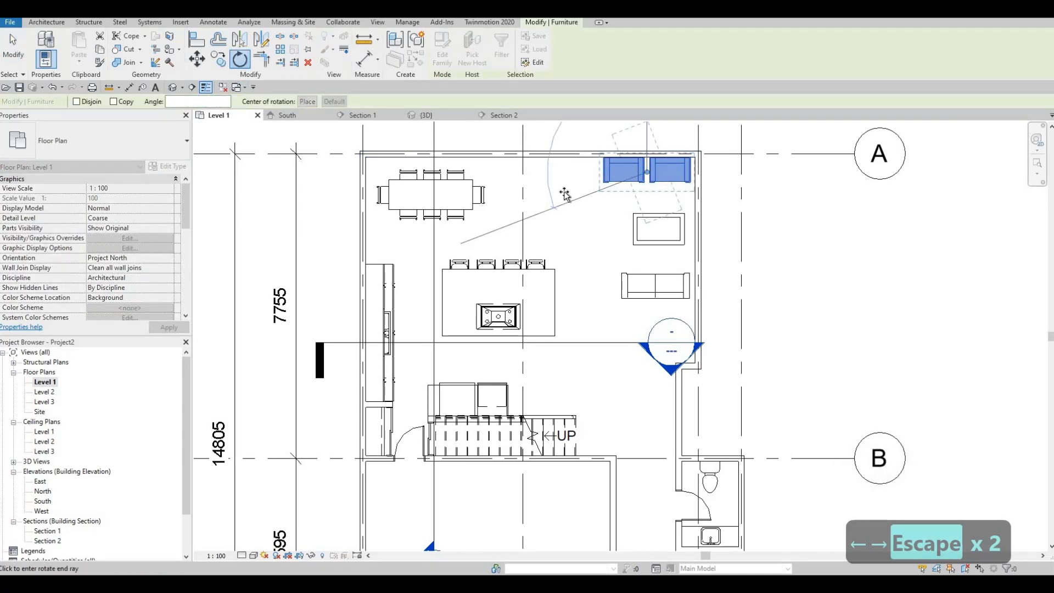
text(90)
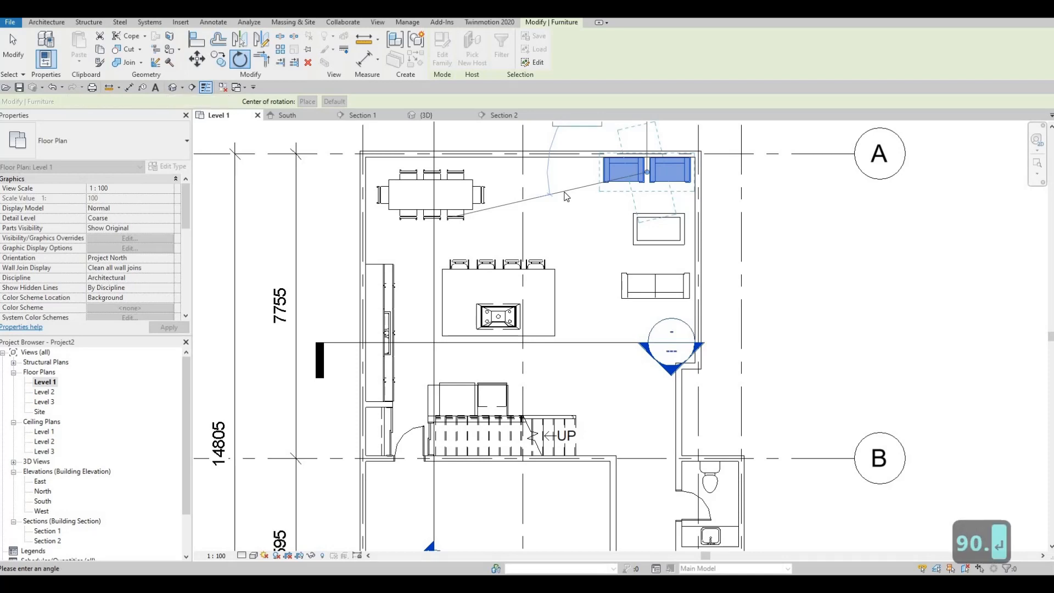
key(Return)
key(Escape)
key(Escape)
drag(666, 163, 577, 229)
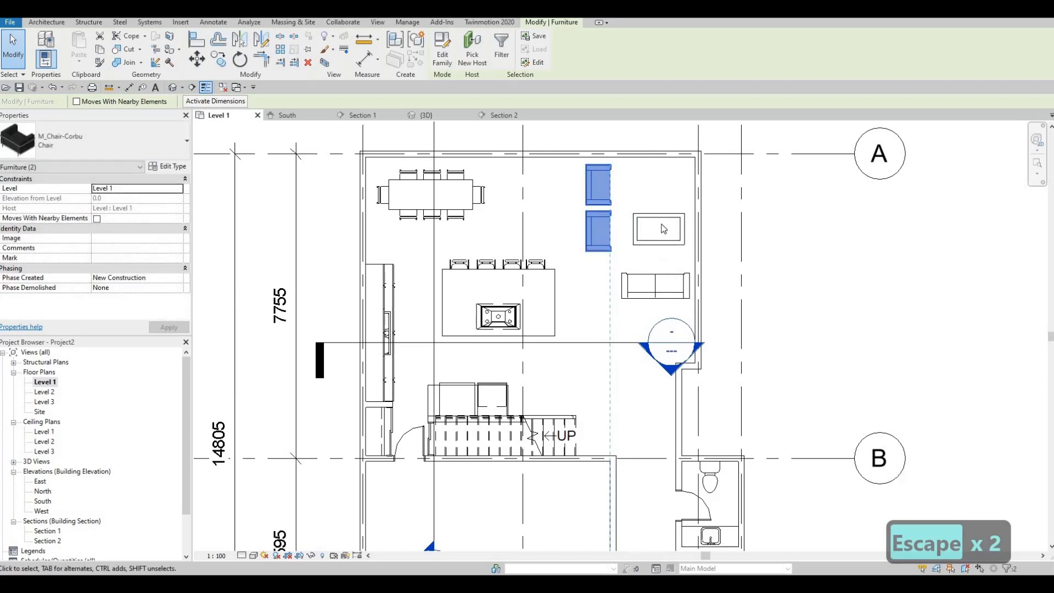
- Move the coffee table and the sofa up the plan, closer to the upper wall
click(662, 226)
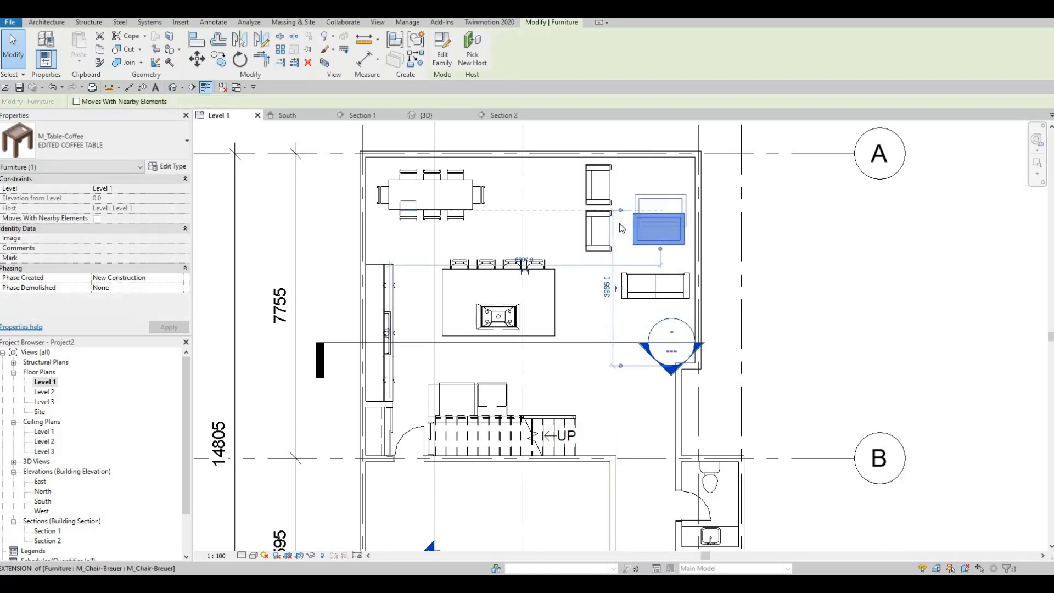
drag(663, 206, 665, 187)
key(Escape)
key(Escape)
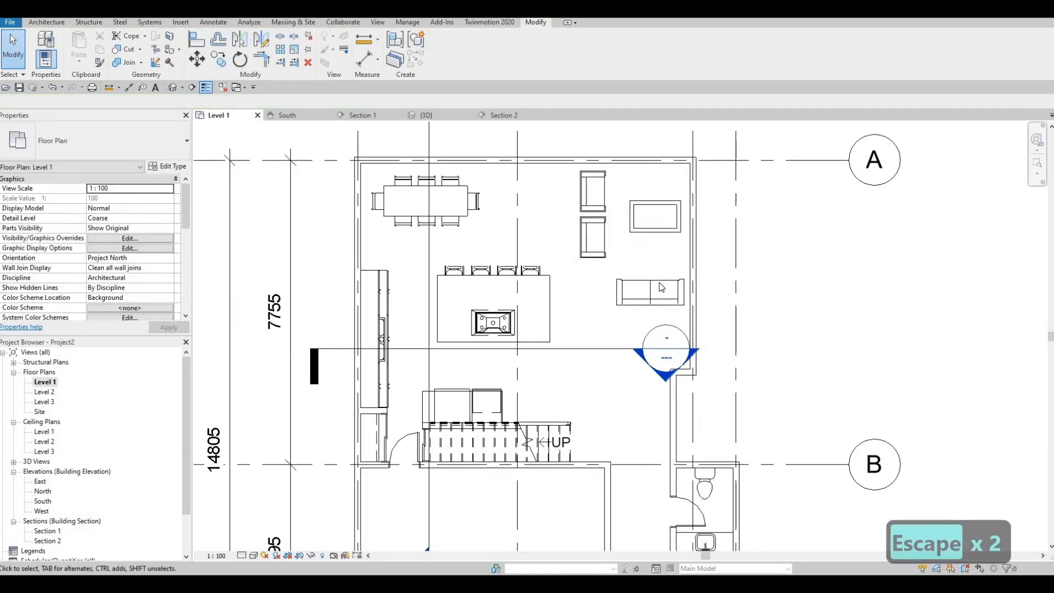
click(659, 284)
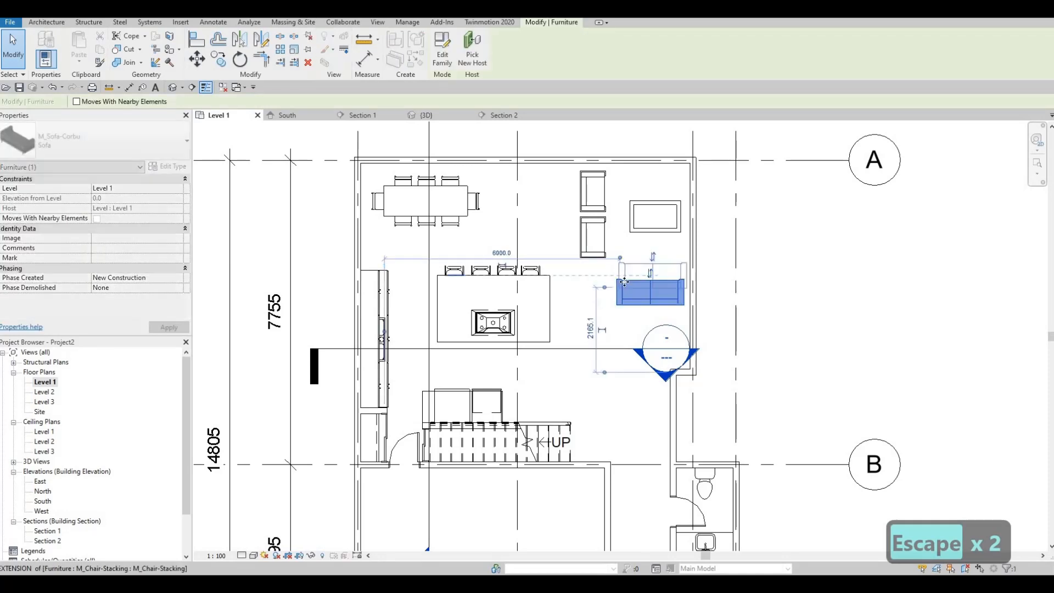
click(658, 271)
key(Escape)
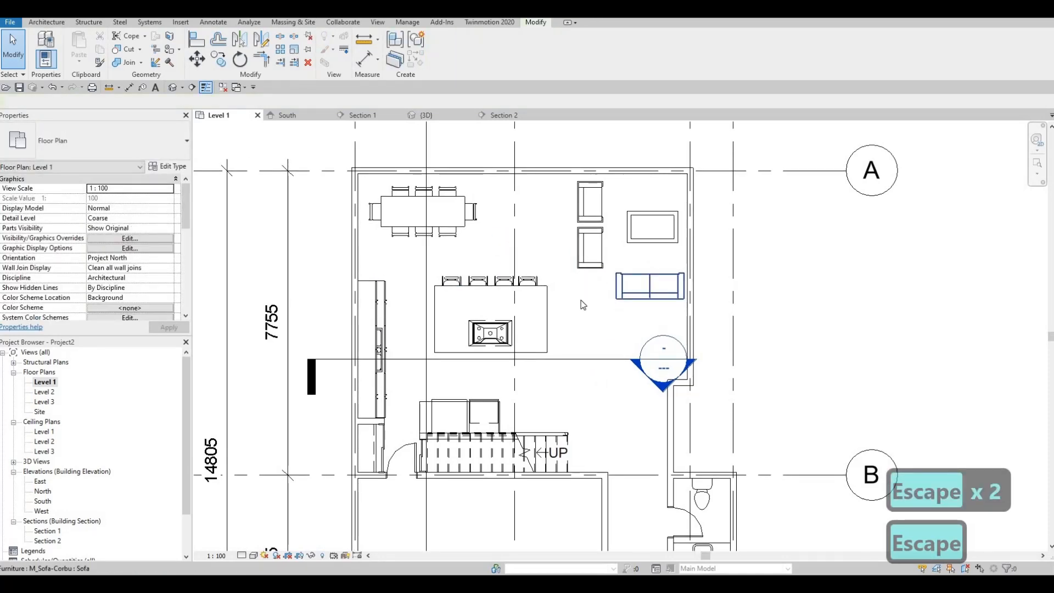
- Nudge the two armchairs slightly left and up, widening their gap to the coffee table
drag(582, 299, 570, 204)
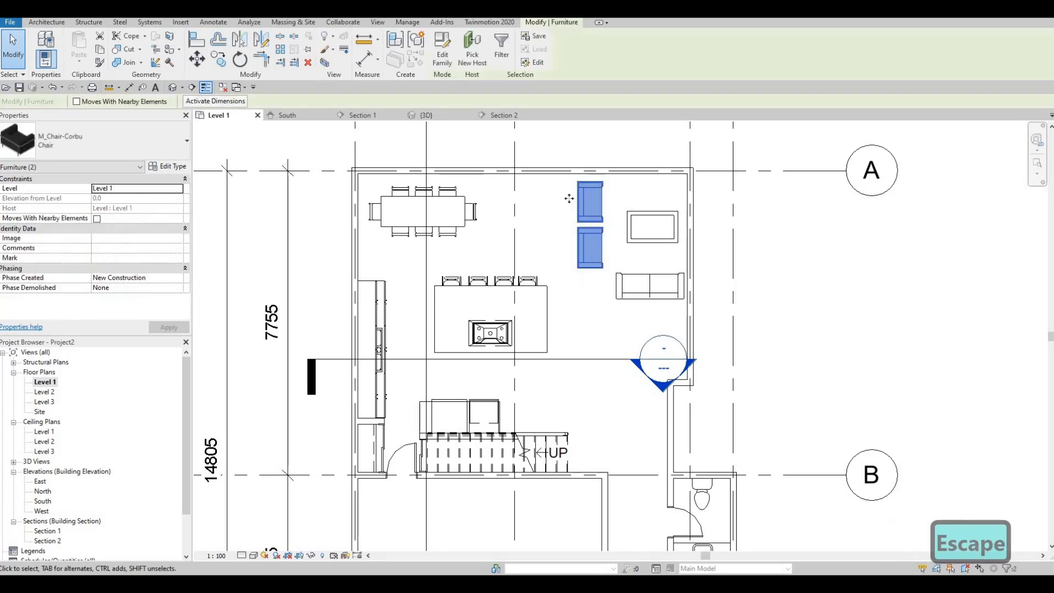
key(Left)
key(Left)
key(Left)
key(Escape)
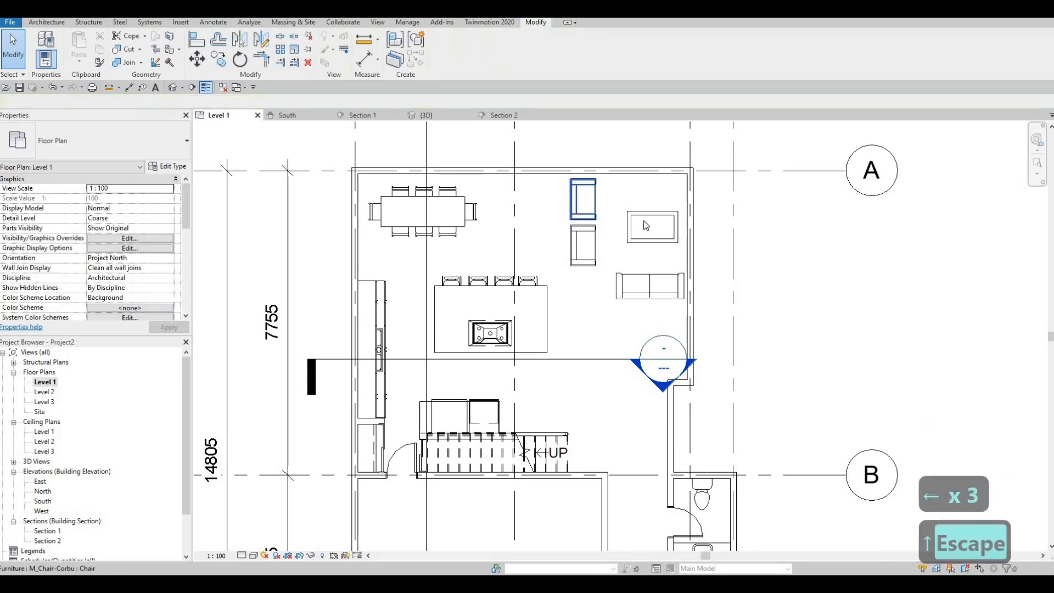
- Nudge the coffee table slightly up and left to centre it within the seating group
click(644, 215)
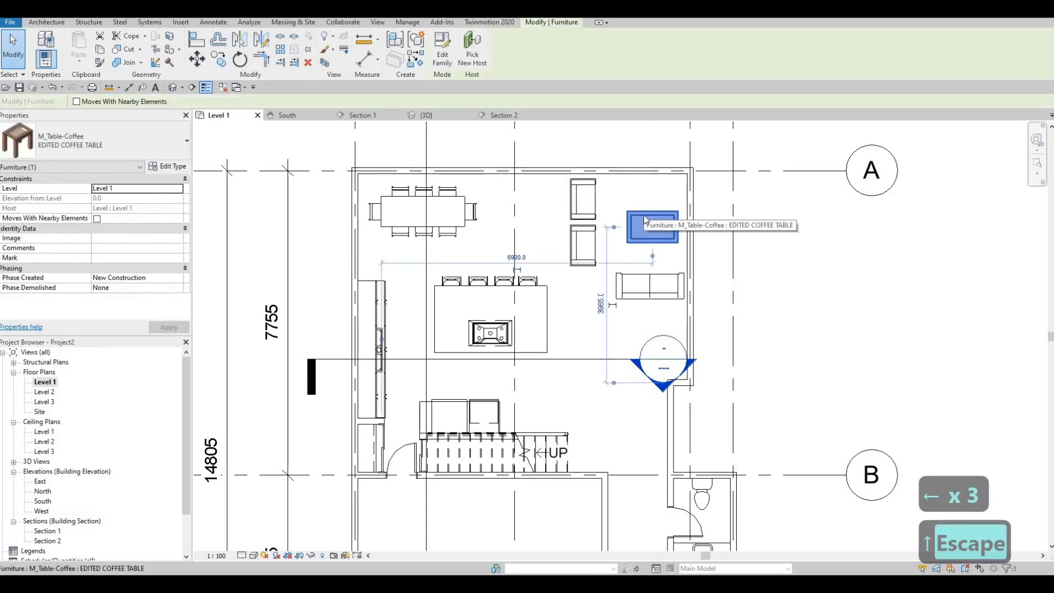
key(Up)
key(Up)
key(Up)
key(Escape)
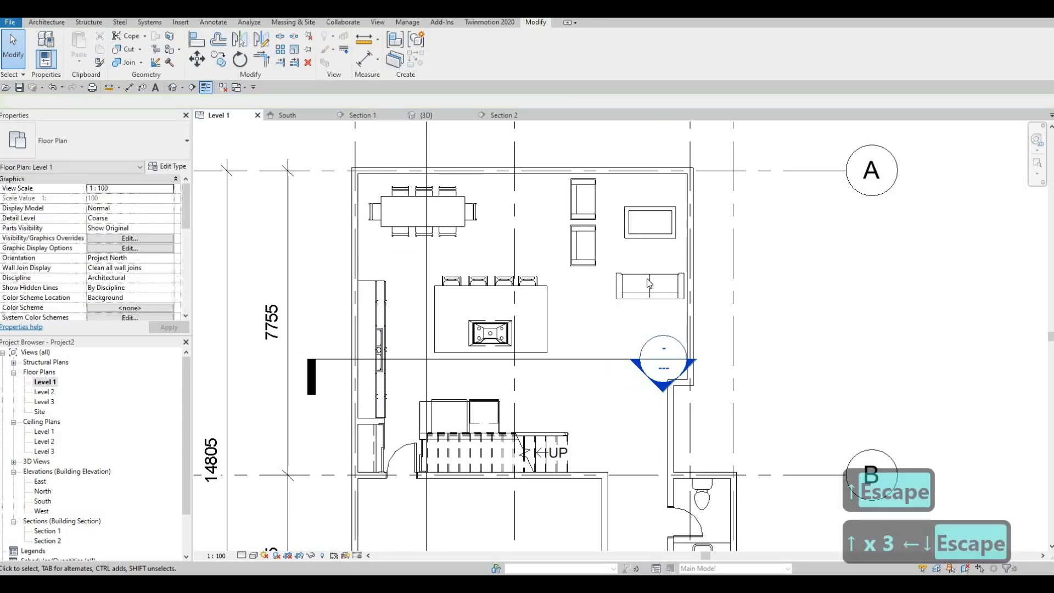
- Nudge the sofa slightly left and up so it lines up with the coffee table
click(647, 281)
key(Left)
key(Left)
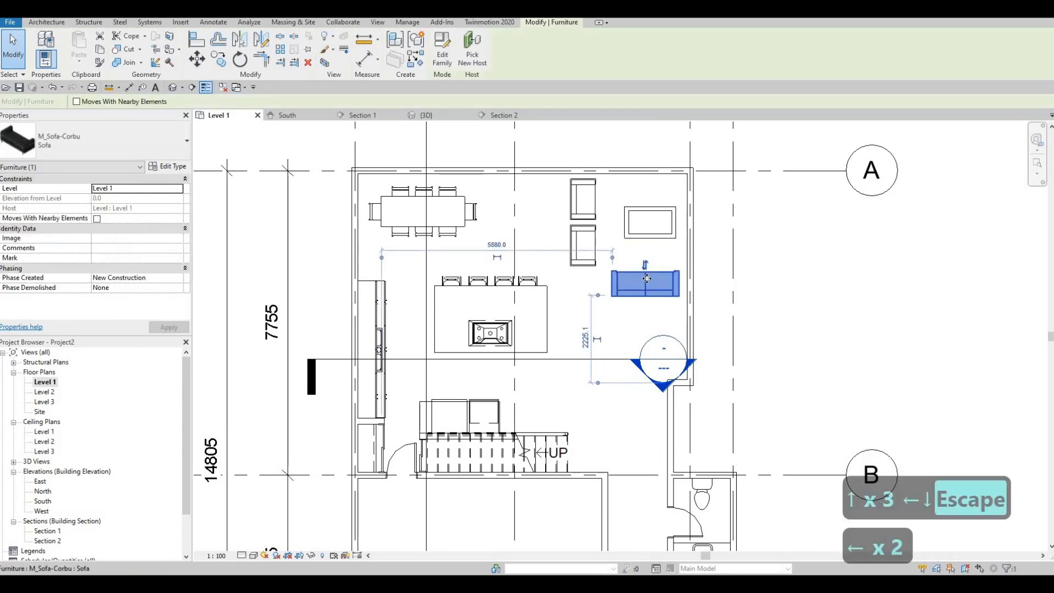
key(Up)
key(Right)
key(Escape)
key(Escape)
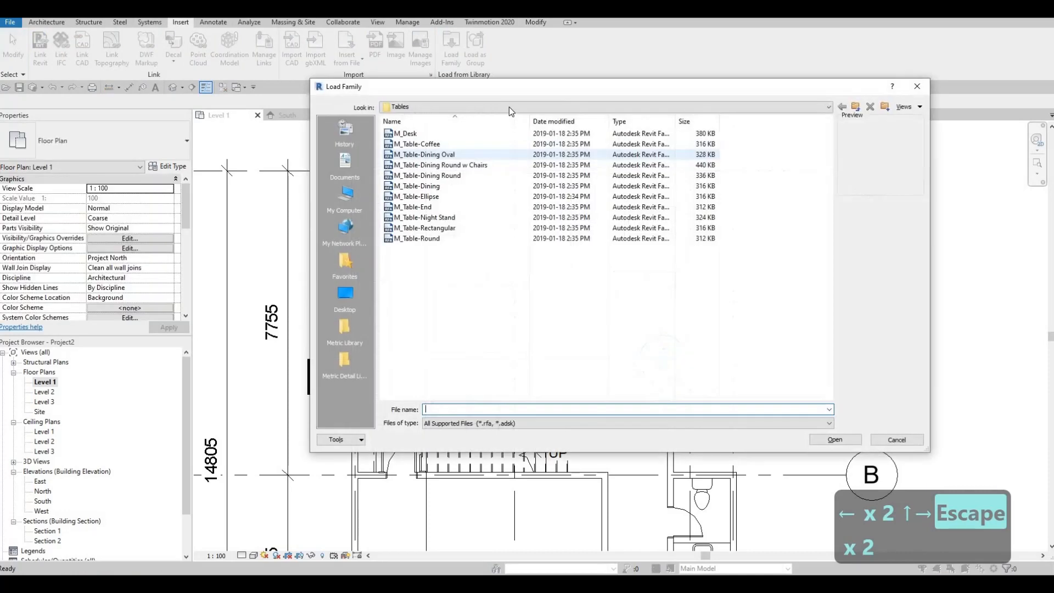
- Load the M_TV - Flat Screen family from the library's Furniture folder
scroll(484, 136, up, 1)
click(484, 136)
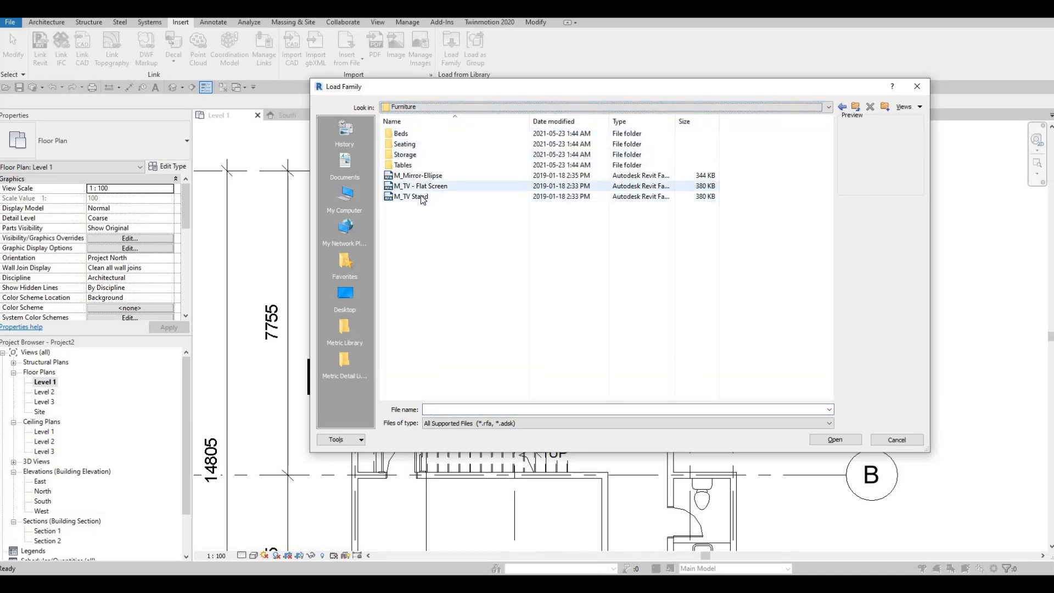
click(421, 196)
key(Up)
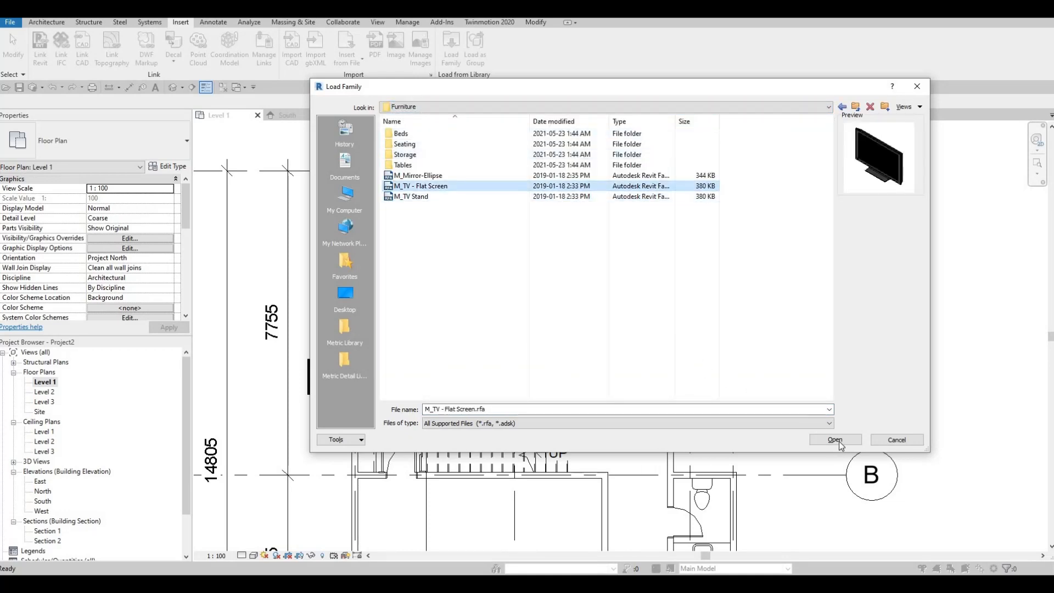
click(835, 440)
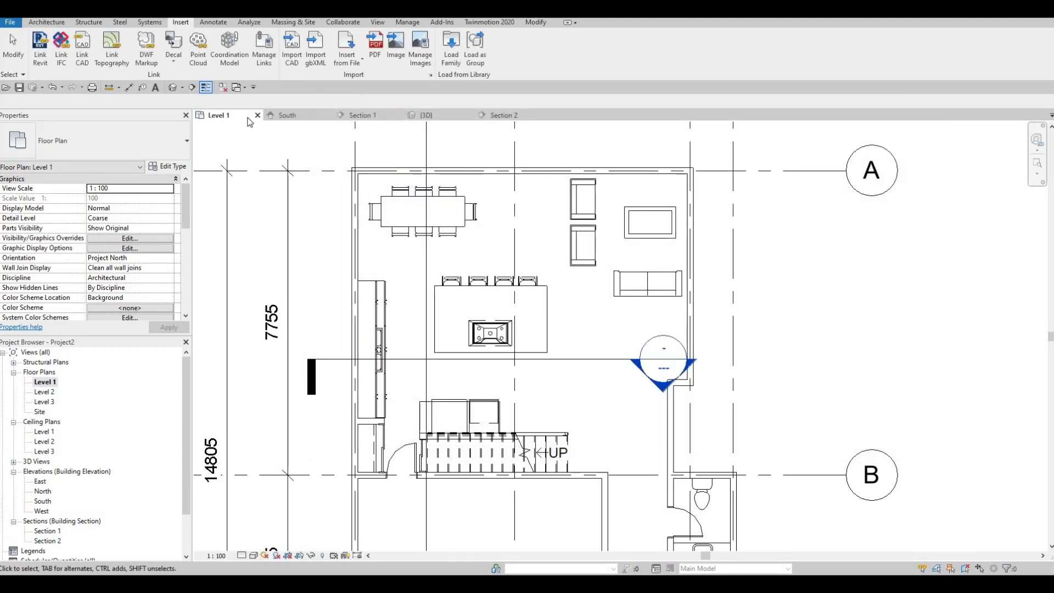
- Place the M_TV - Flat Screen on the north exterior wall, centred on the coffee table
key(m)
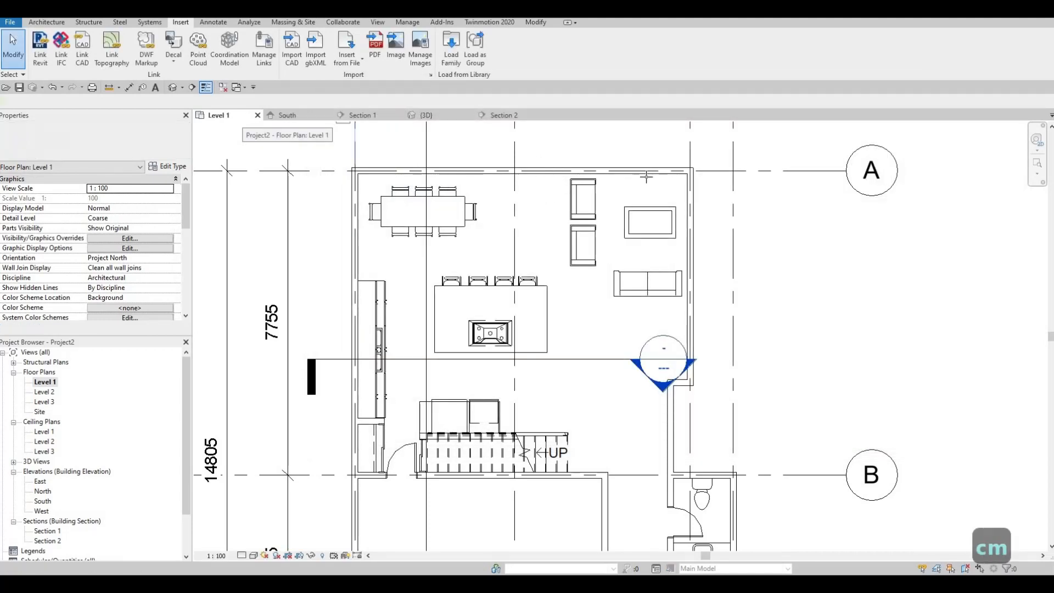
scroll(650, 175, up, 2)
click(651, 175)
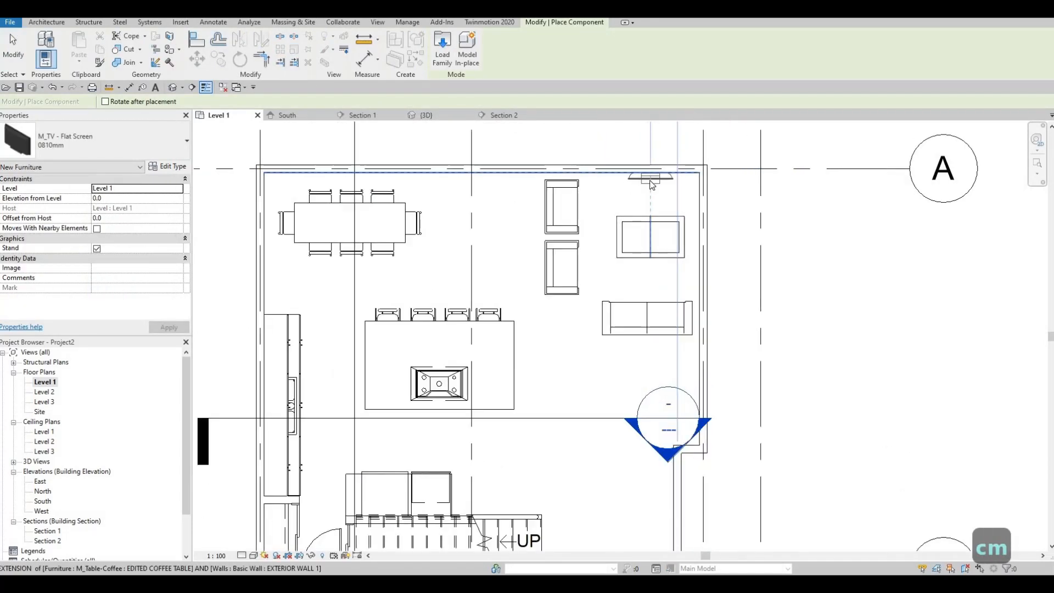
key(Escape)
key(Escape)
click(650, 171)
key(Escape)
- Change the placed flat-screen TV to the 1270mm type
click(650, 178)
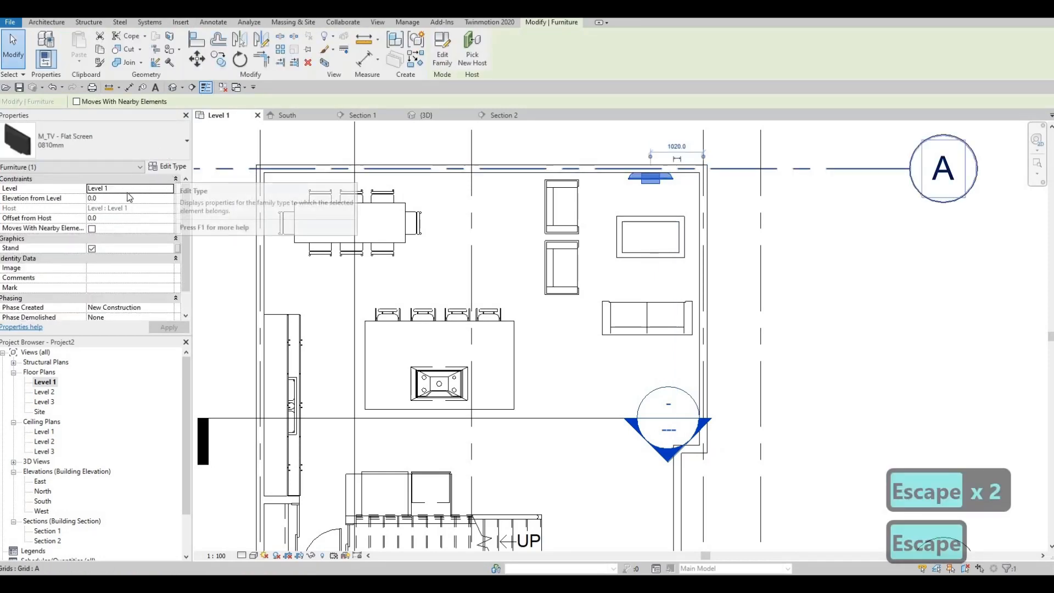
click(163, 146)
scroll(61, 349, down, 2)
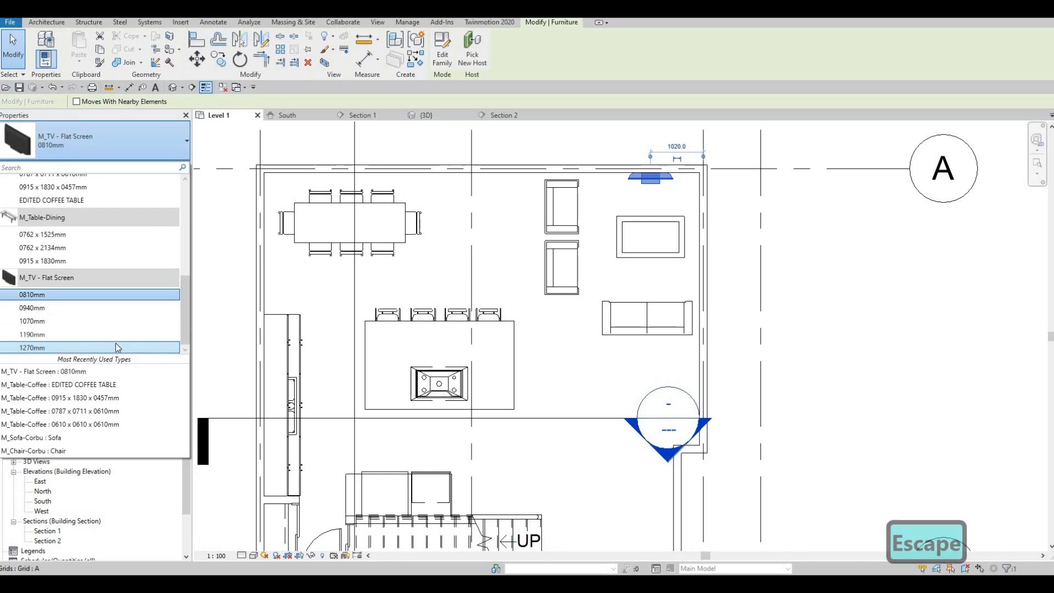
click(118, 347)
key(Escape)
key(Escape)
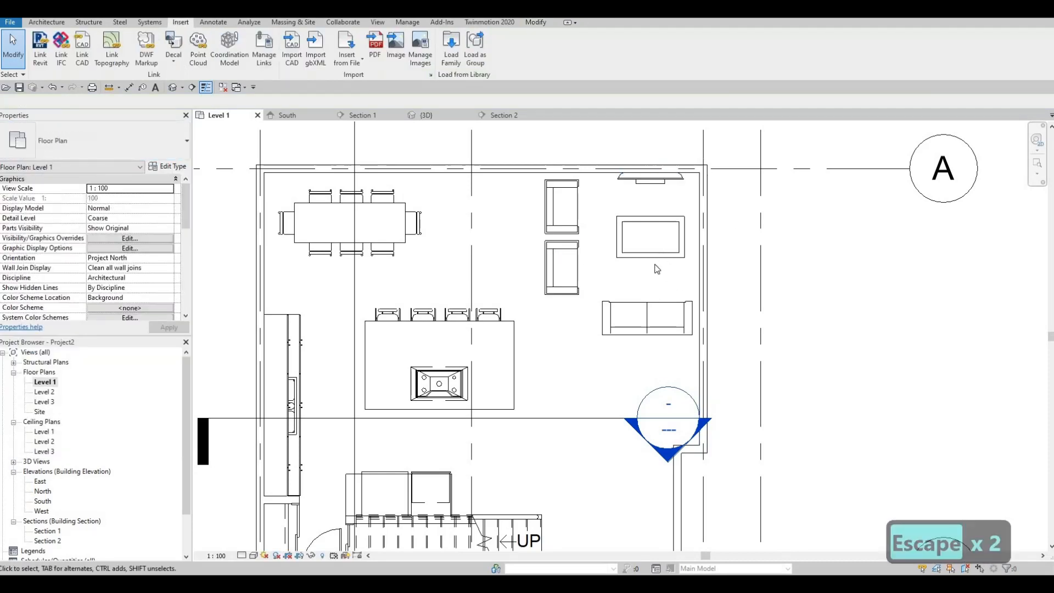
- Load the M_Table-Night Stand family from the library's Furniture > Tables folder
scroll(648, 253, down, 3)
scroll(621, 252, down, 2)
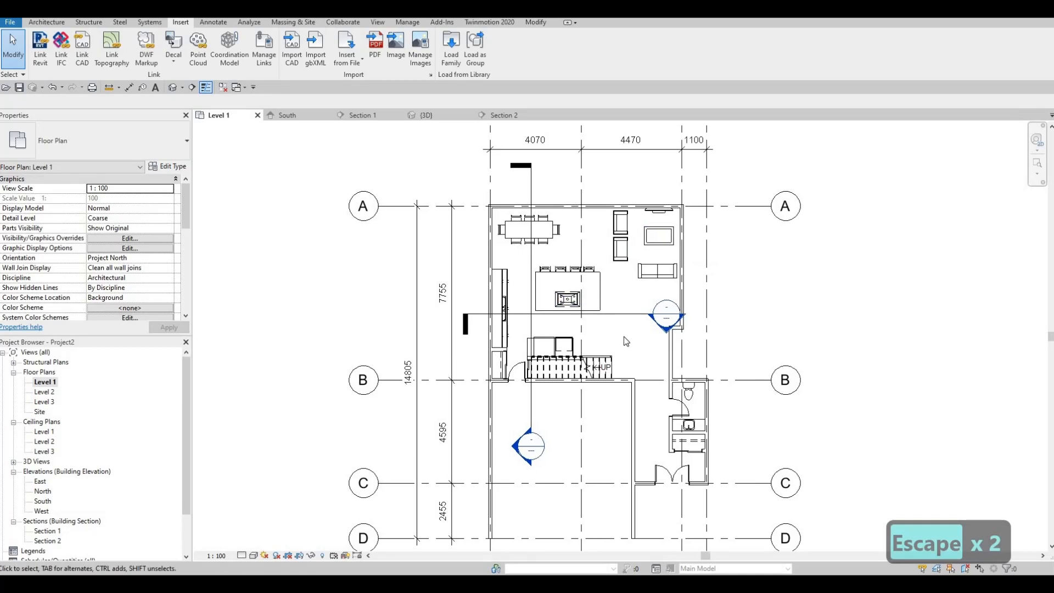
scroll(604, 302, up, 3)
scroll(604, 301, down, 2)
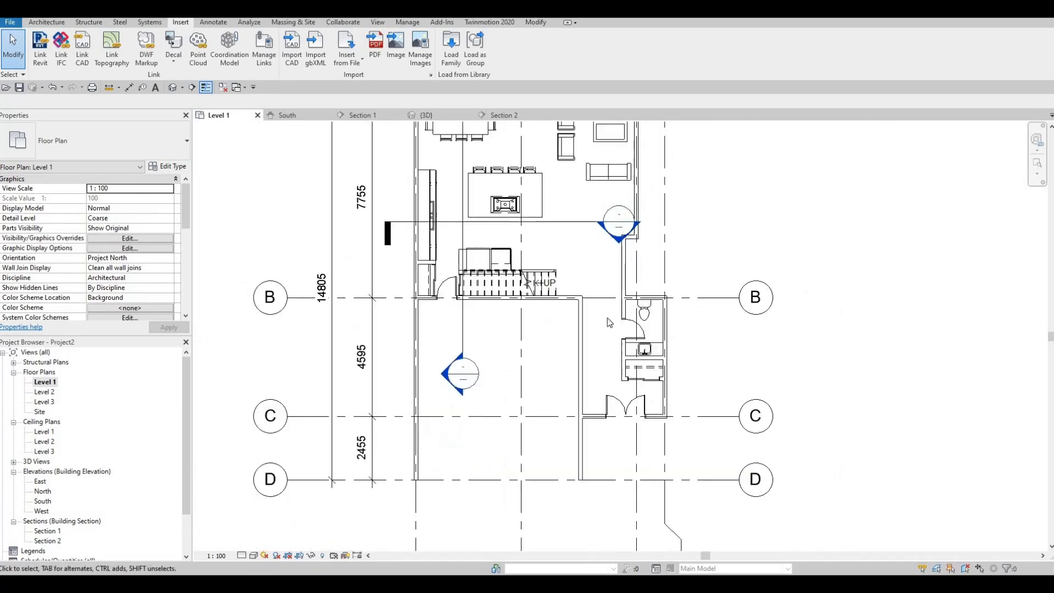
click(454, 55)
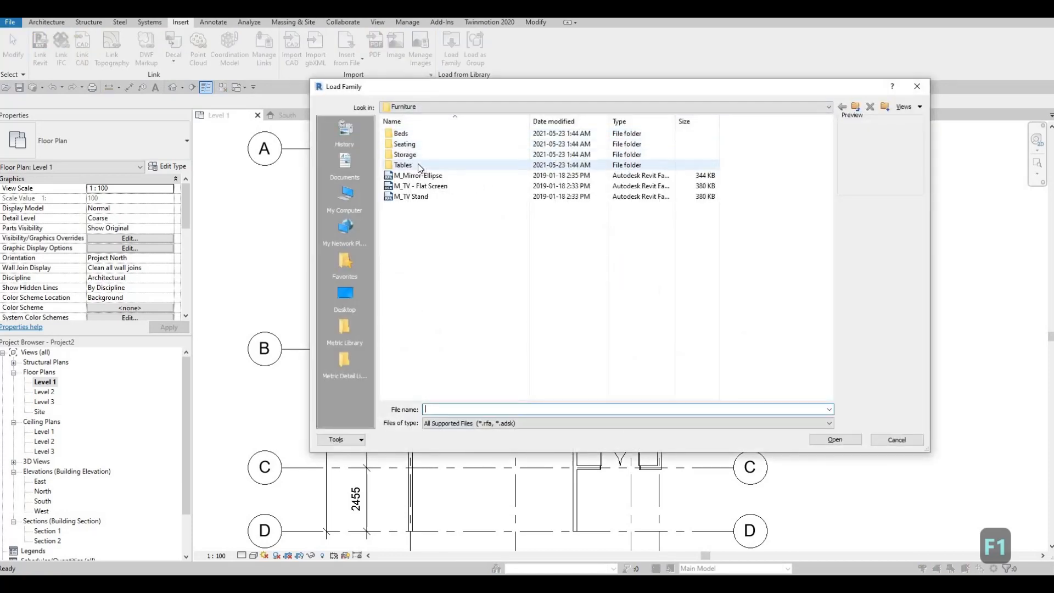
double_click(417, 165)
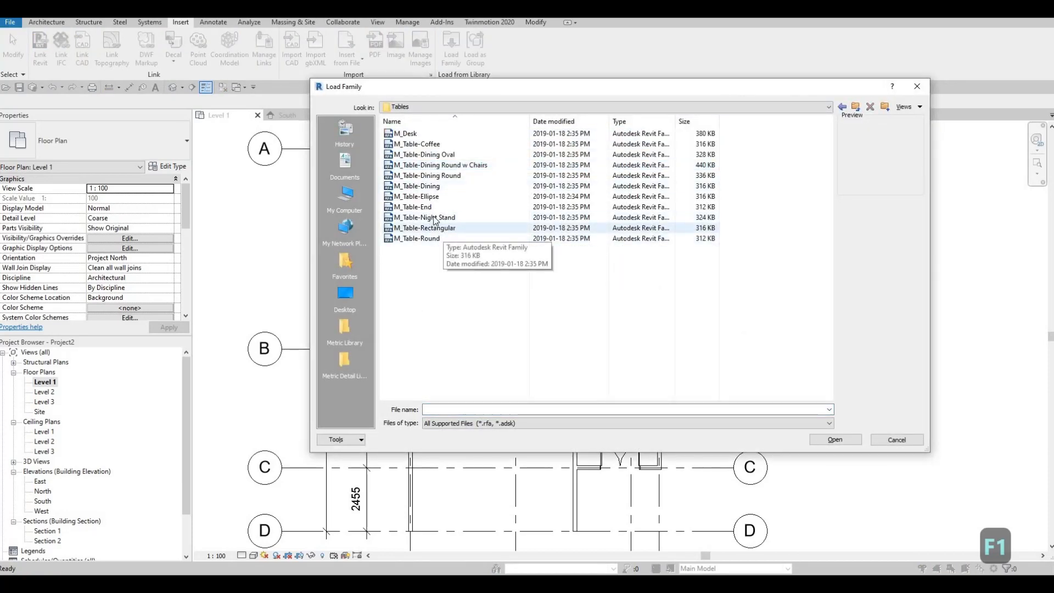
click(432, 218)
click(834, 439)
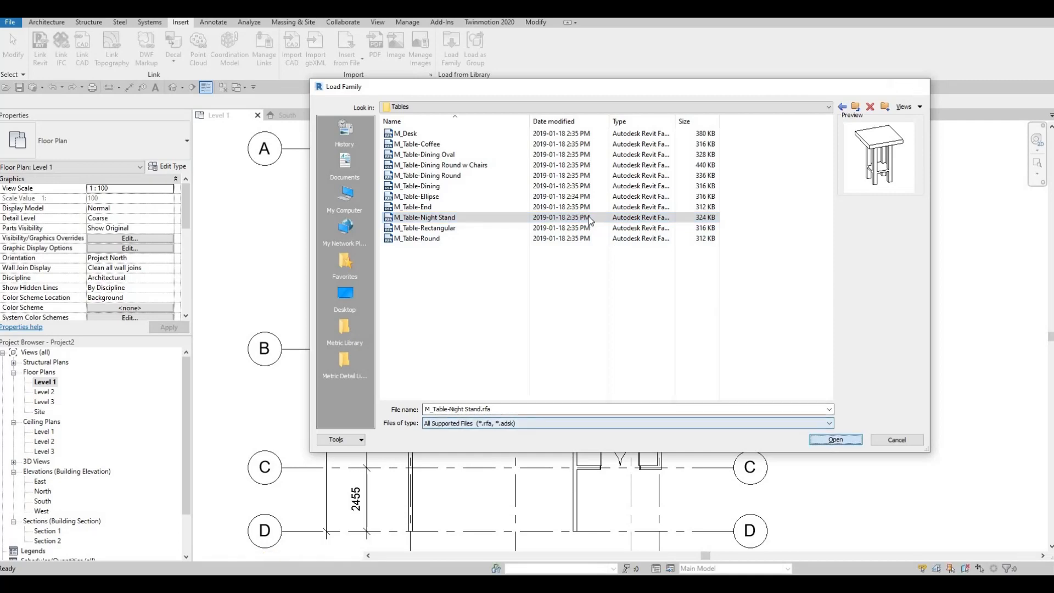
- Place a 0610 x 0610 x 0762mm night stand beside the sofa, in the corner below the armchairs
scroll(584, 217, up, 1)
scroll(561, 227, up, 1)
click(556, 234)
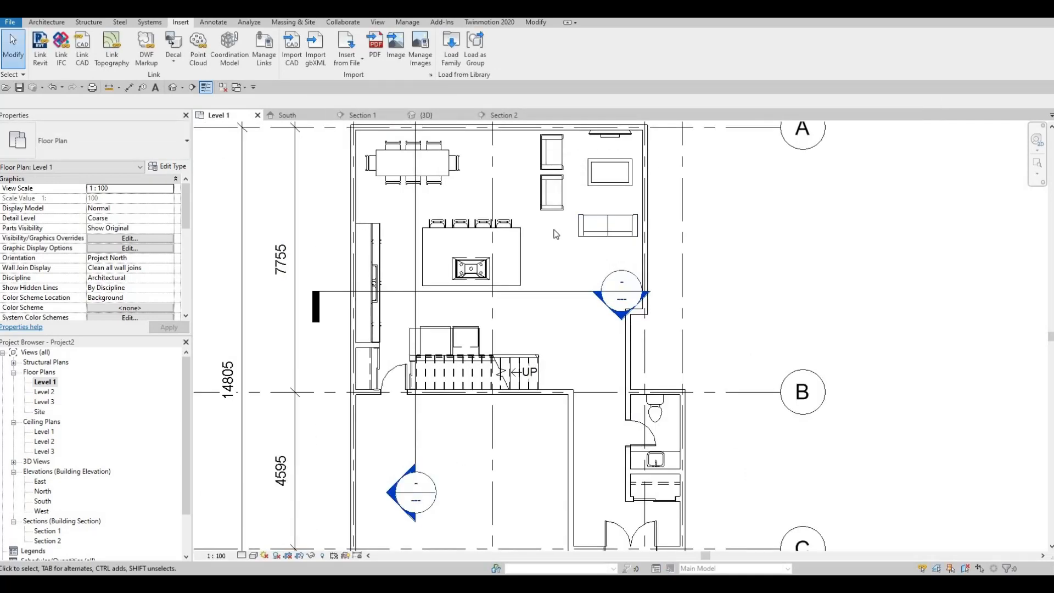
key(c)
key(m)
scroll(560, 233, up, 2)
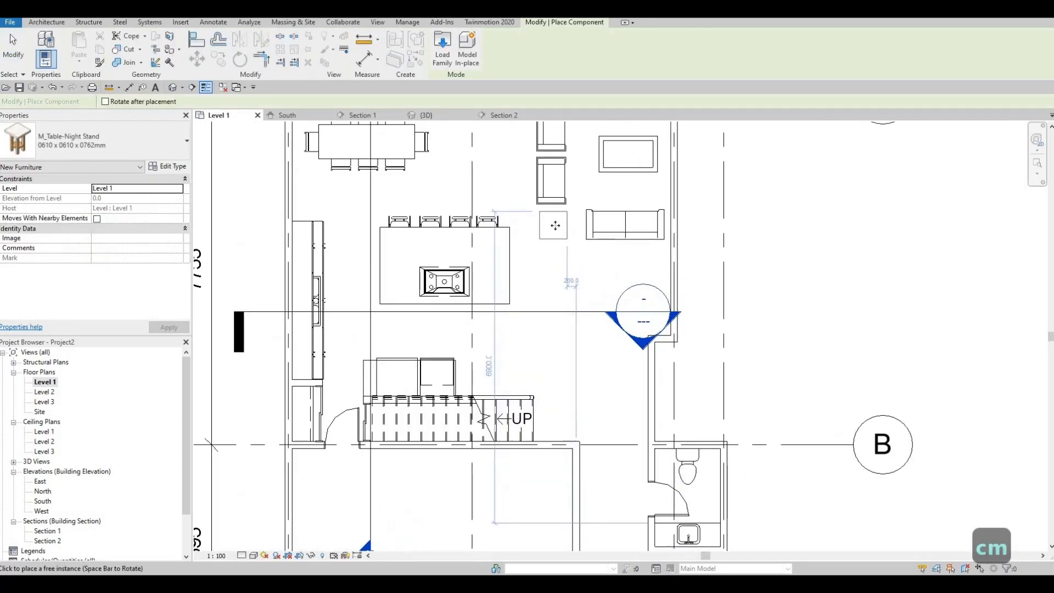
key(Escape)
key(Escape)
key(Escape)
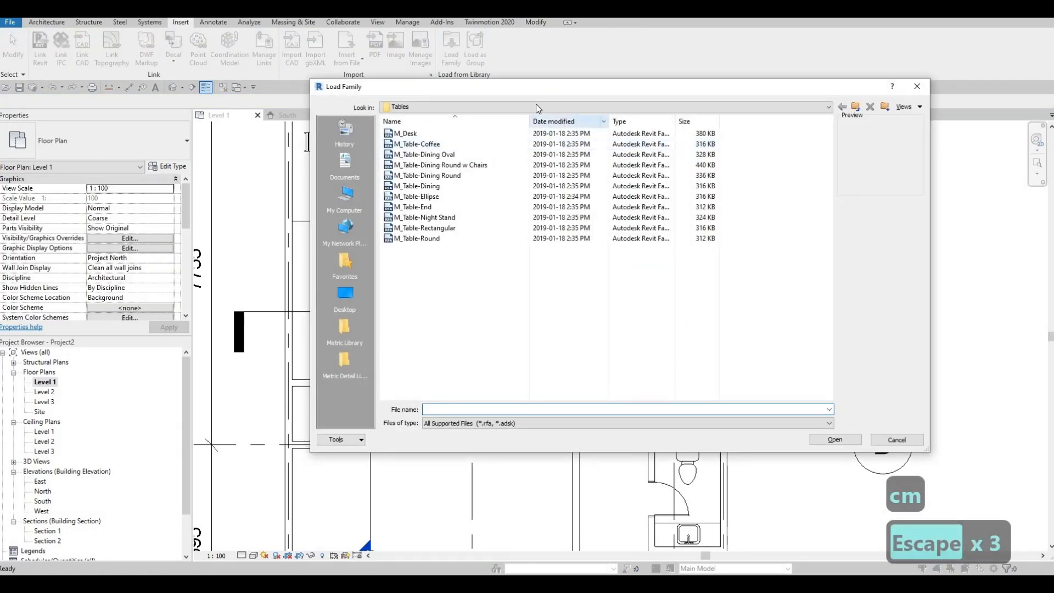
- Load the M_Table Lamp - Hemispheric family from the Canada library's Lighting > Architectural > Internal folder
click(536, 105)
scroll(483, 165, up, 3)
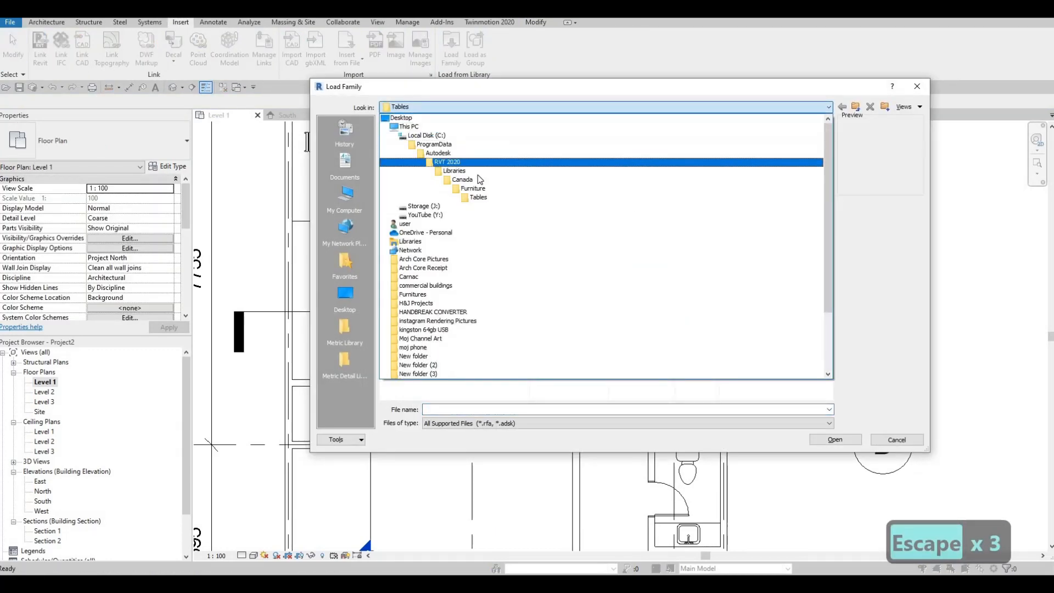
click(462, 180)
scroll(490, 269, down, 2)
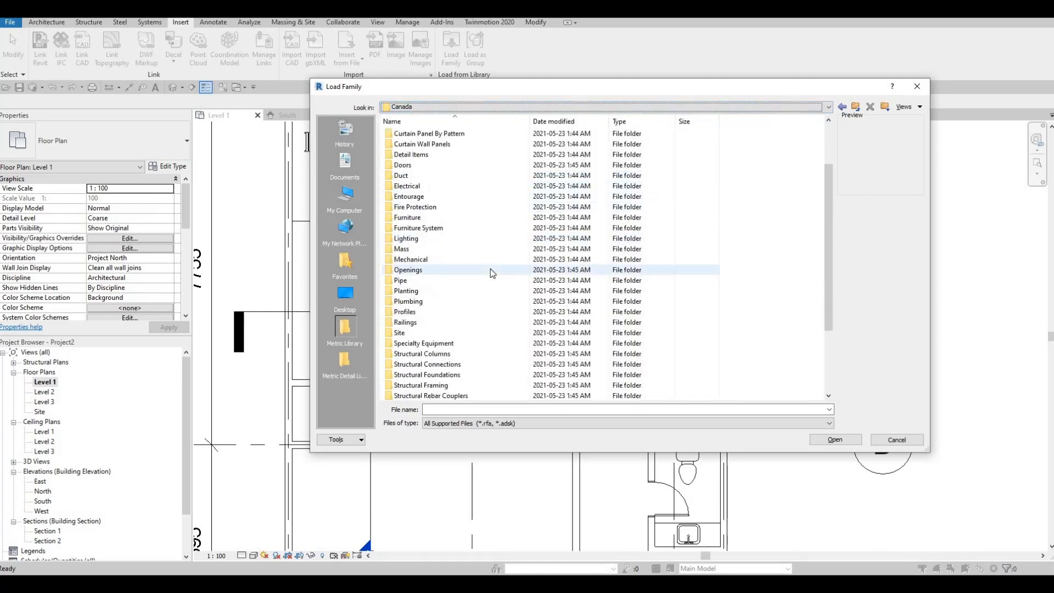
click(434, 248)
double_click(433, 243)
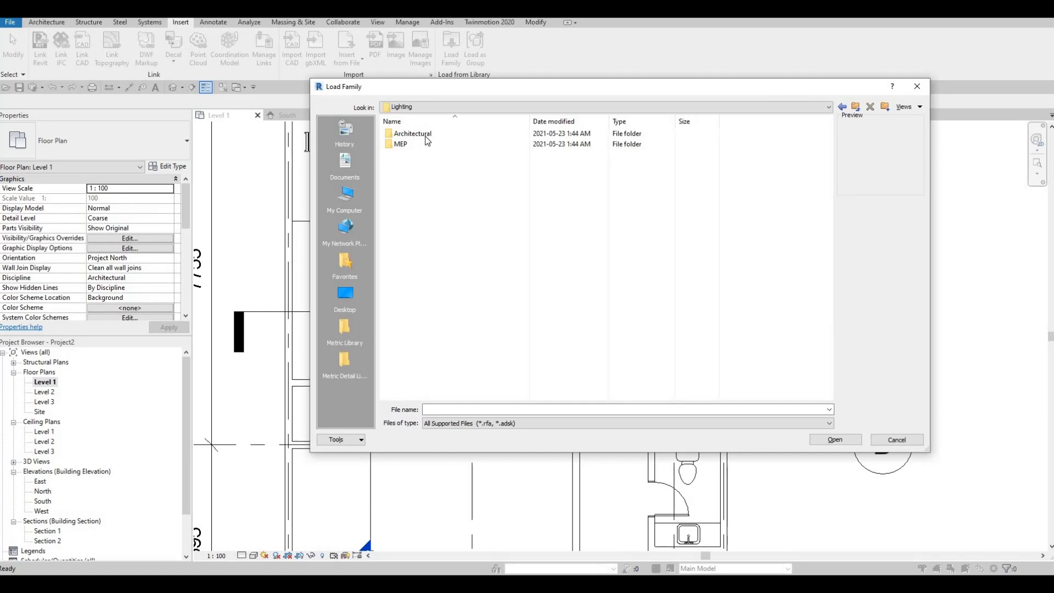
double_click(424, 137)
click(424, 144)
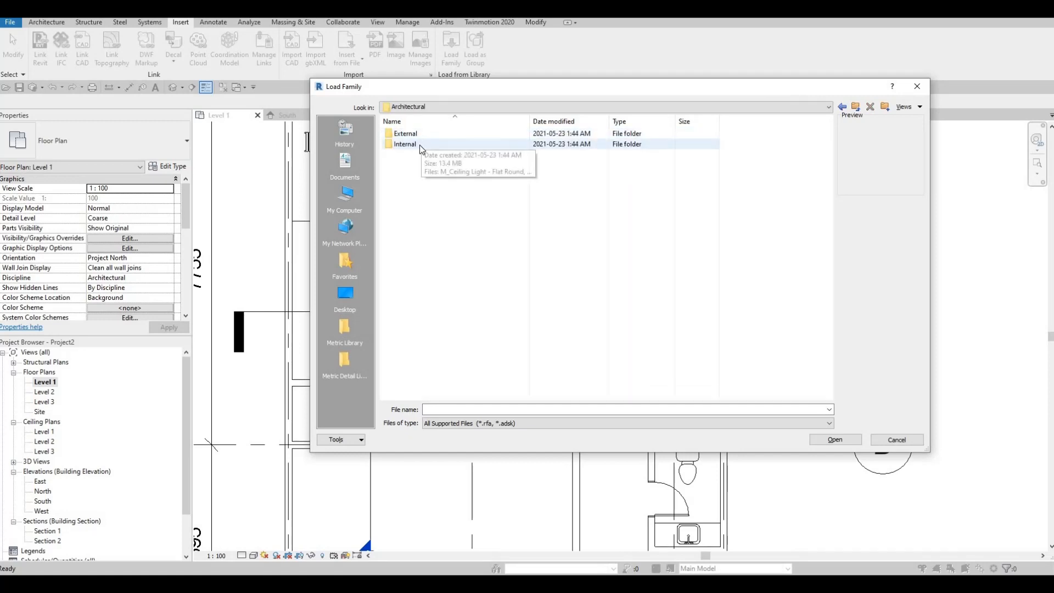
double_click(424, 144)
scroll(470, 242, down, 4)
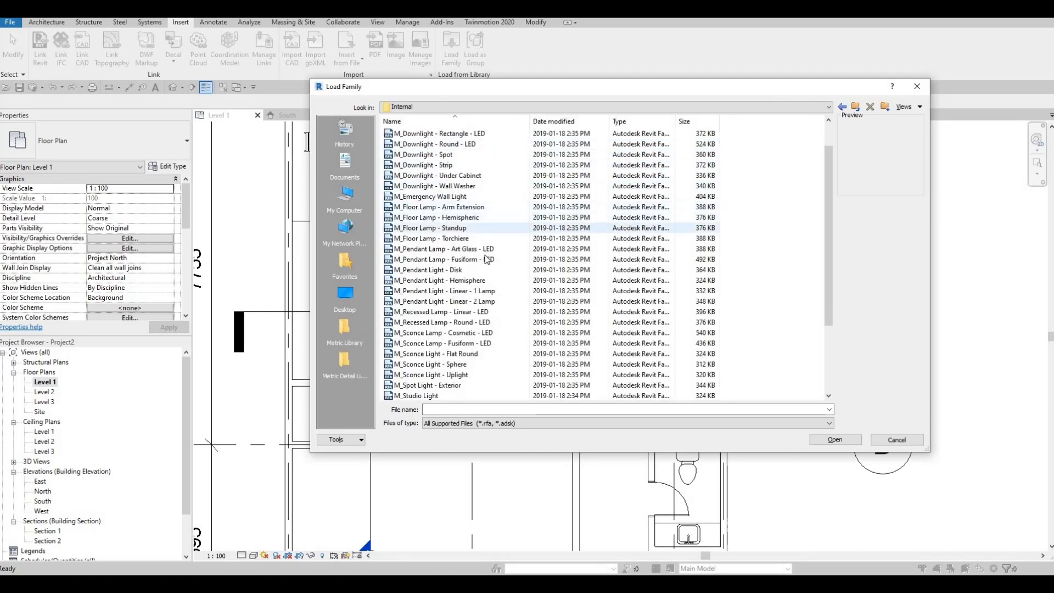
click(426, 324)
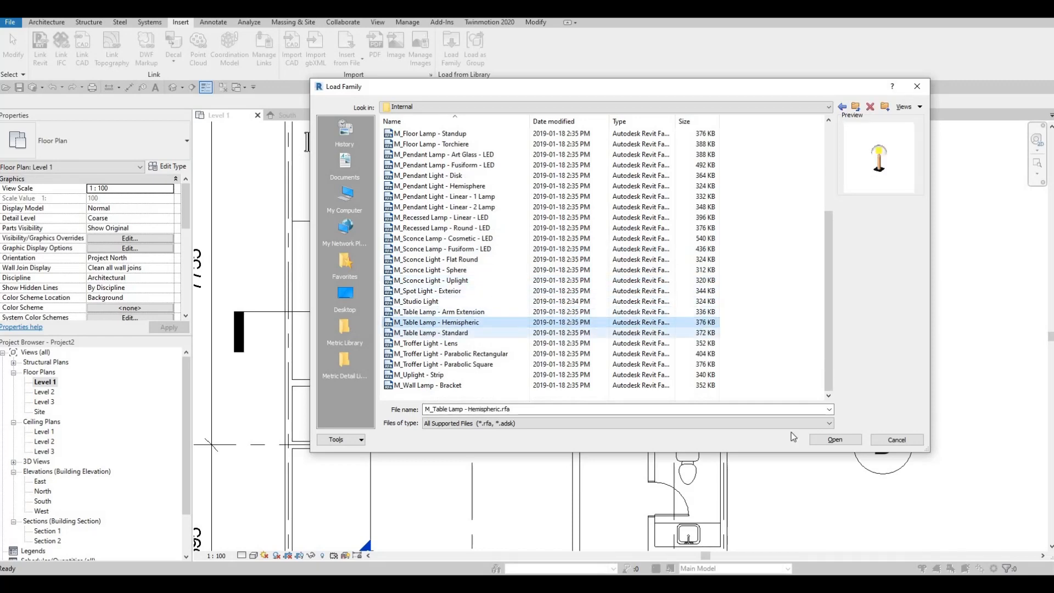
click(835, 439)
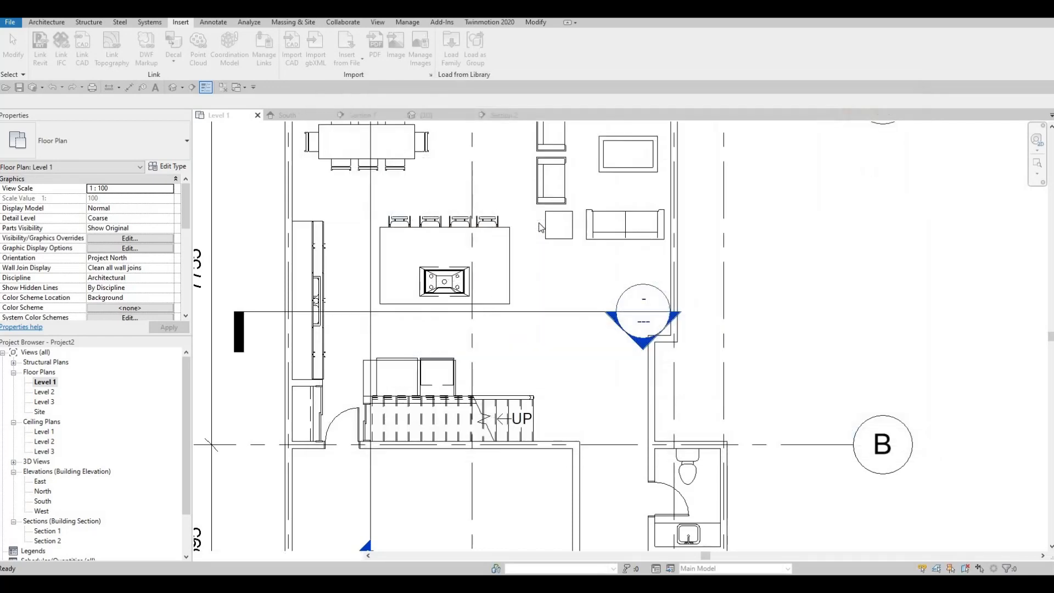
- Place the 60W - 120V hemispheric table lamp centred on the night stand at an elevation of 650 from Level 1
key(c)
key(m)
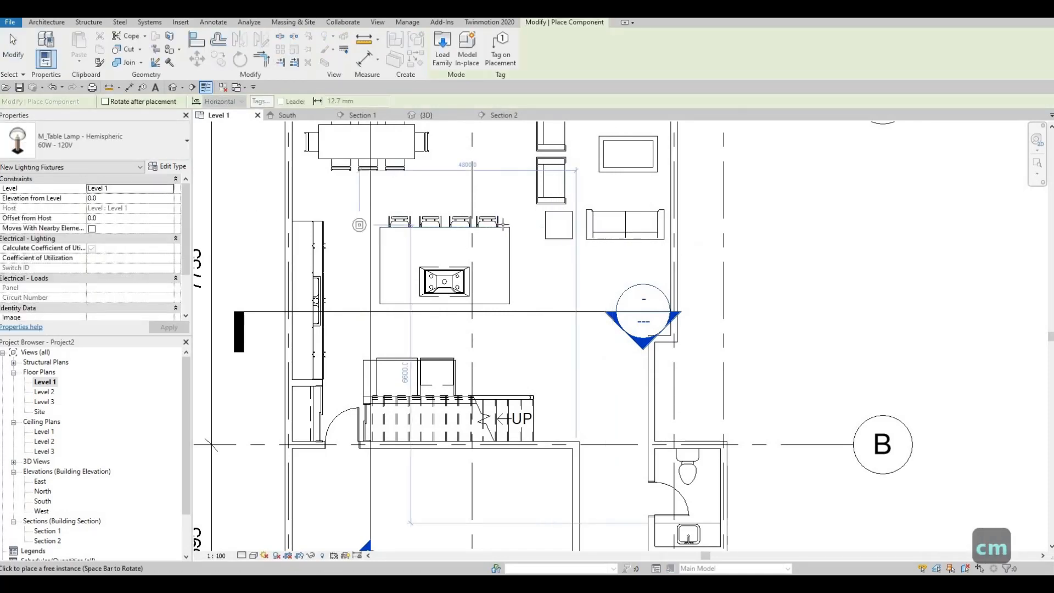
click(126, 196)
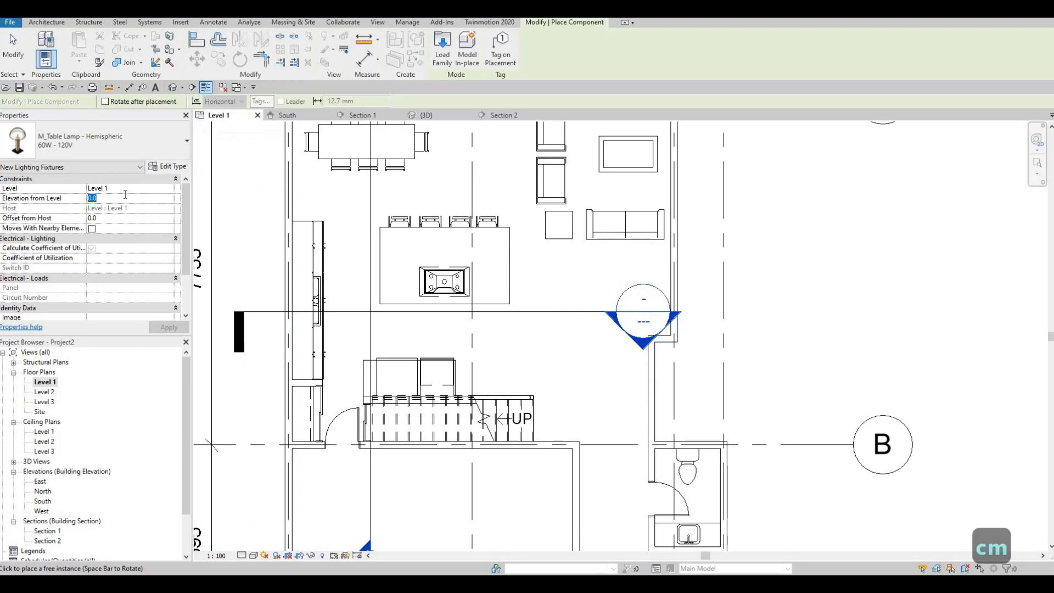
text(650)
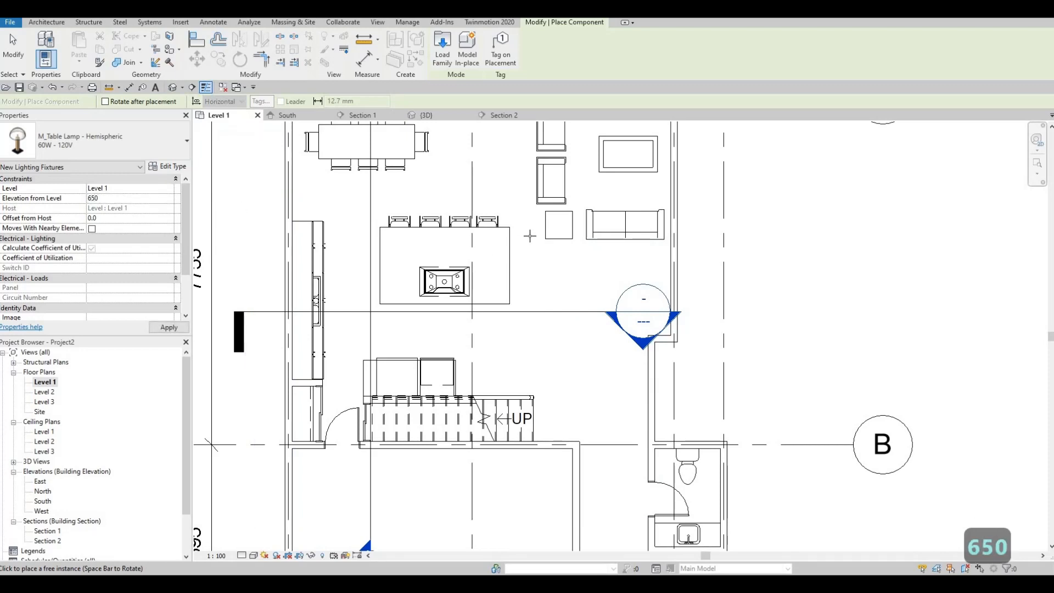
scroll(541, 231, up, 2)
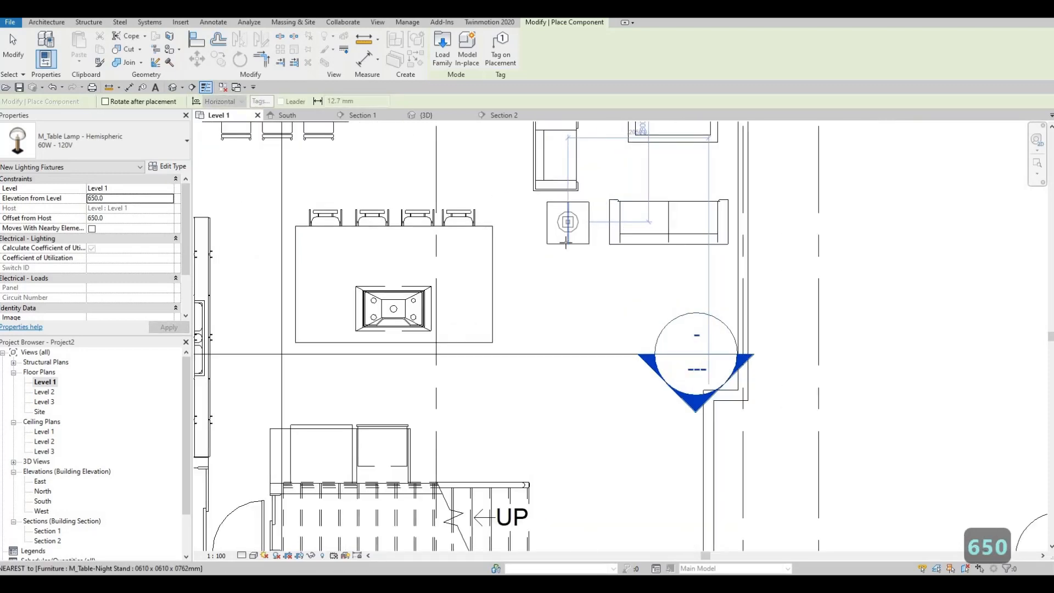
click(566, 242)
key(Escape)
key(Escape)
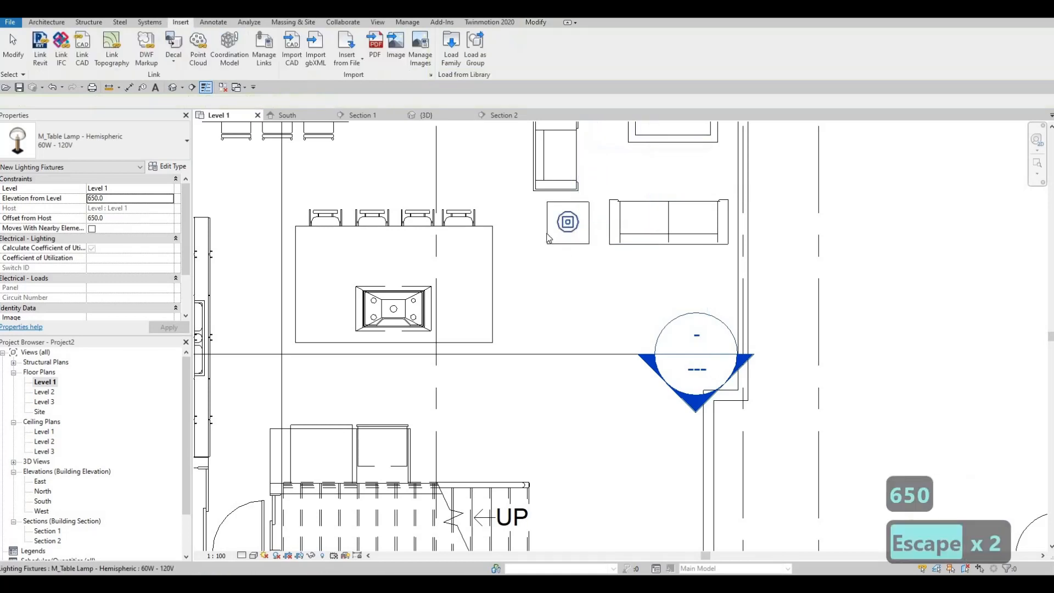
key(Escape)
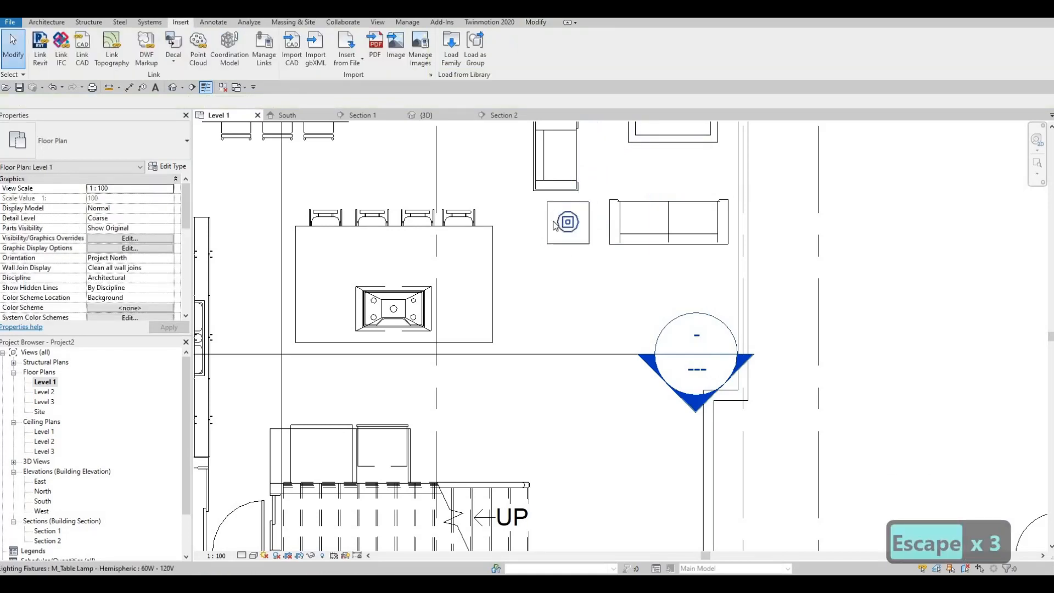
- Move the horizontal section line up to just above the night stand and sofa, looking towards them
middle_drag(565, 241, 565, 266)
key(Escape)
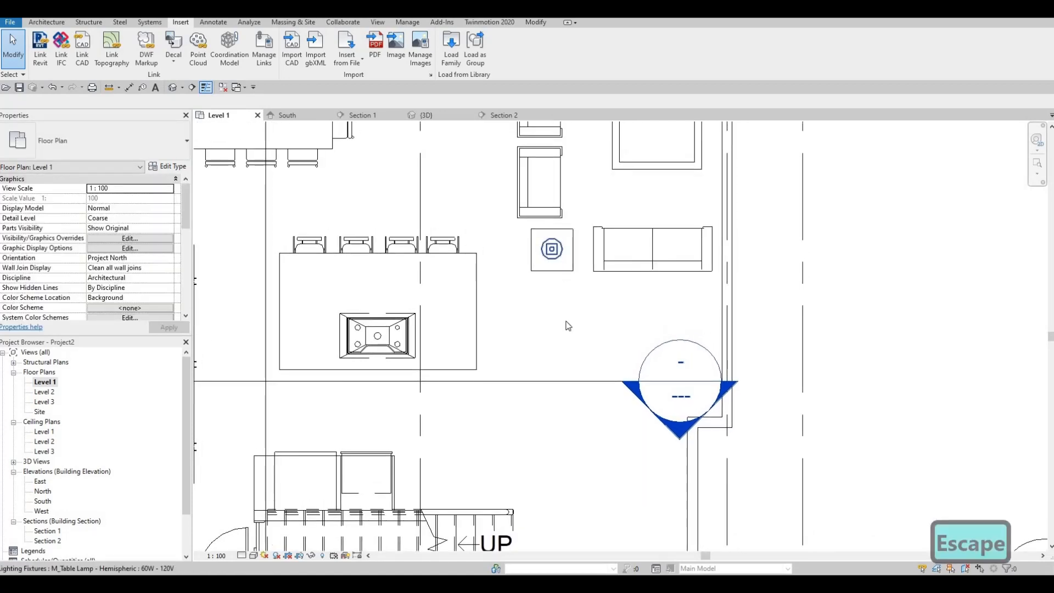
scroll(560, 371, down, 3)
click(557, 374)
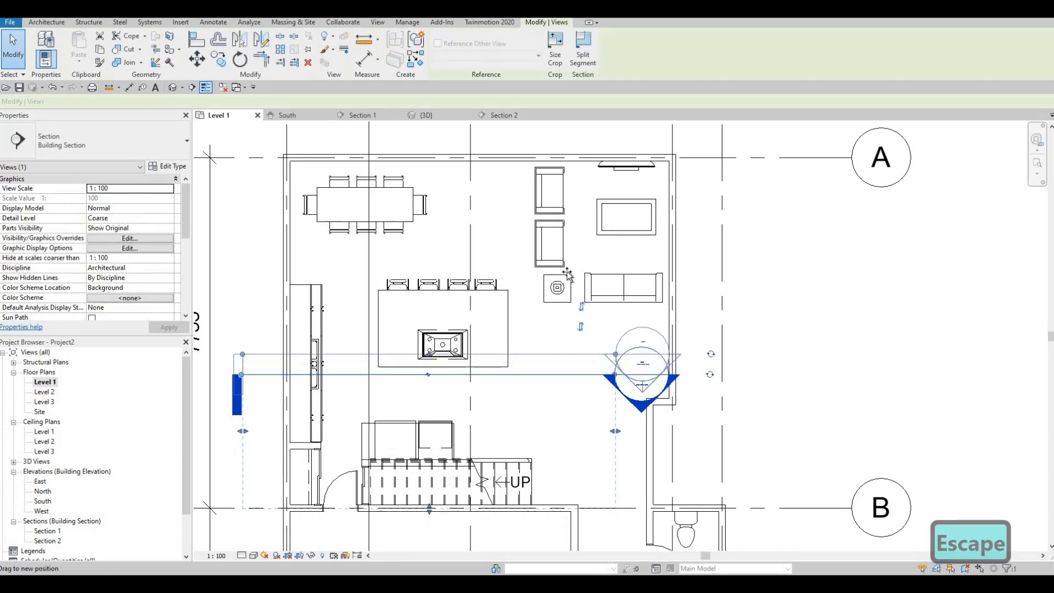
drag(568, 275, 566, 270)
drag(654, 314, 653, 282)
key(Escape)
key(Escape)
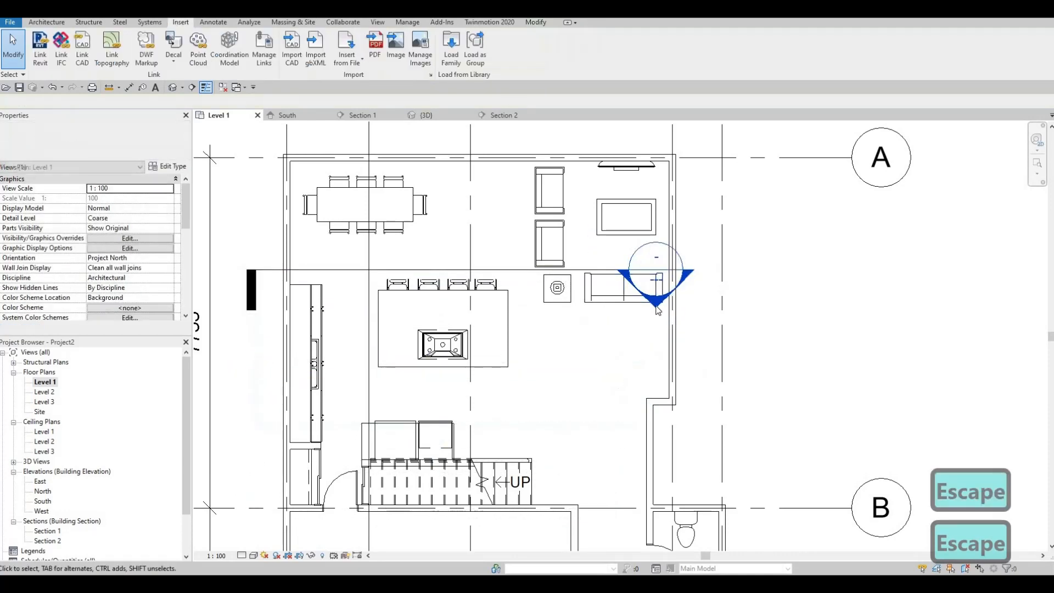
- Open the moved section's view and measure the night stand's height from the floor with an aligned dimension
double_click(655, 274)
scroll(198, 305, up, 3)
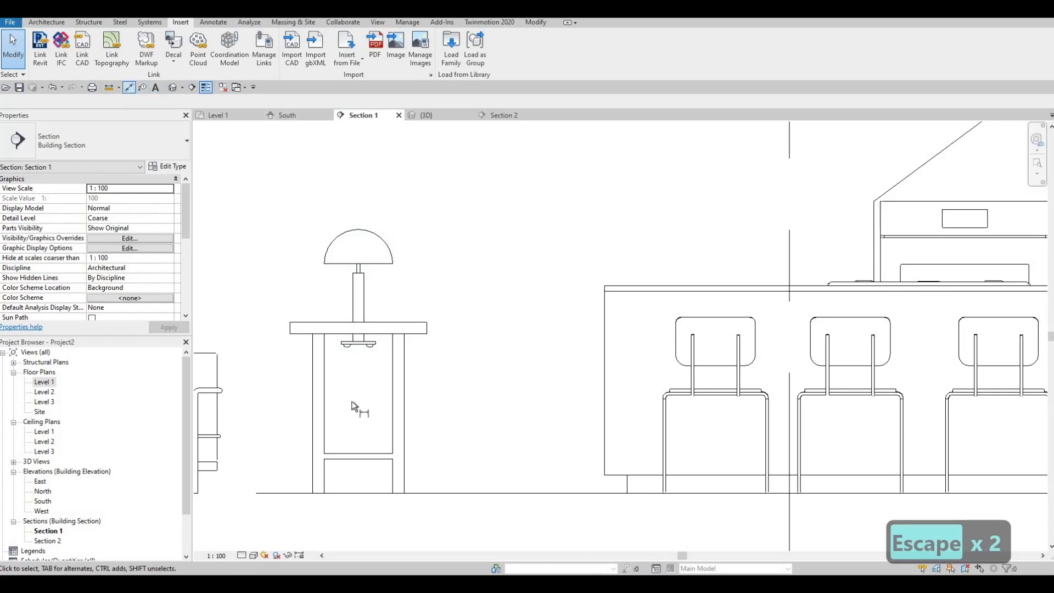
key(d)
key(i)
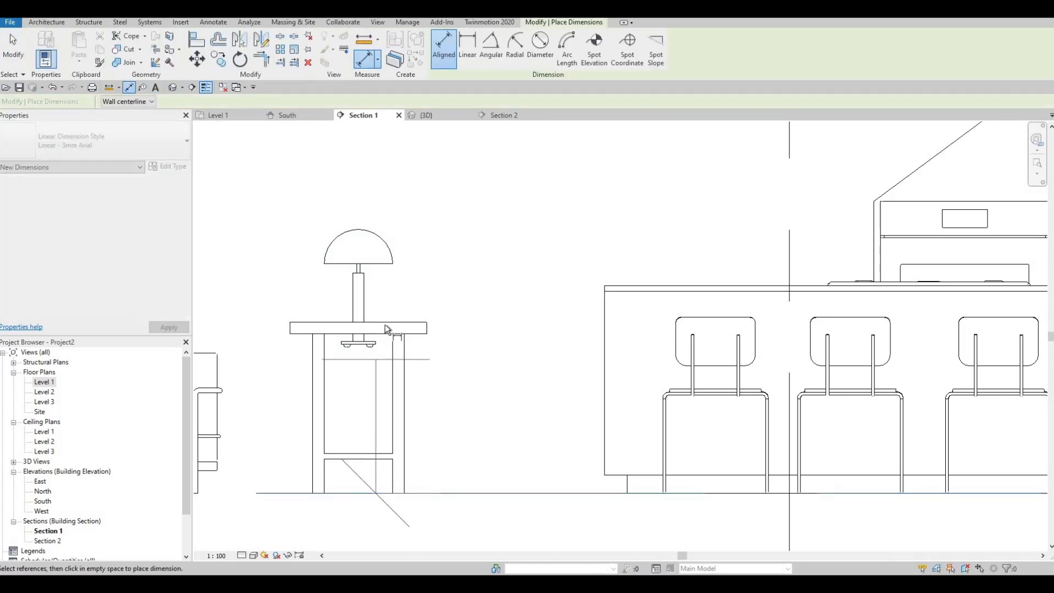
click(386, 325)
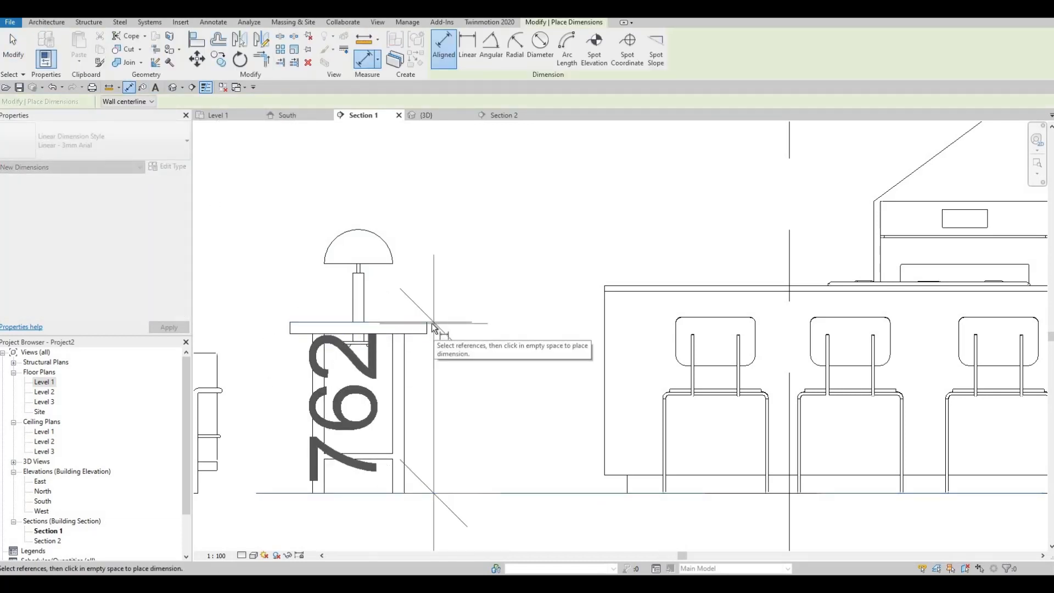
key(Escape)
key(Escape)
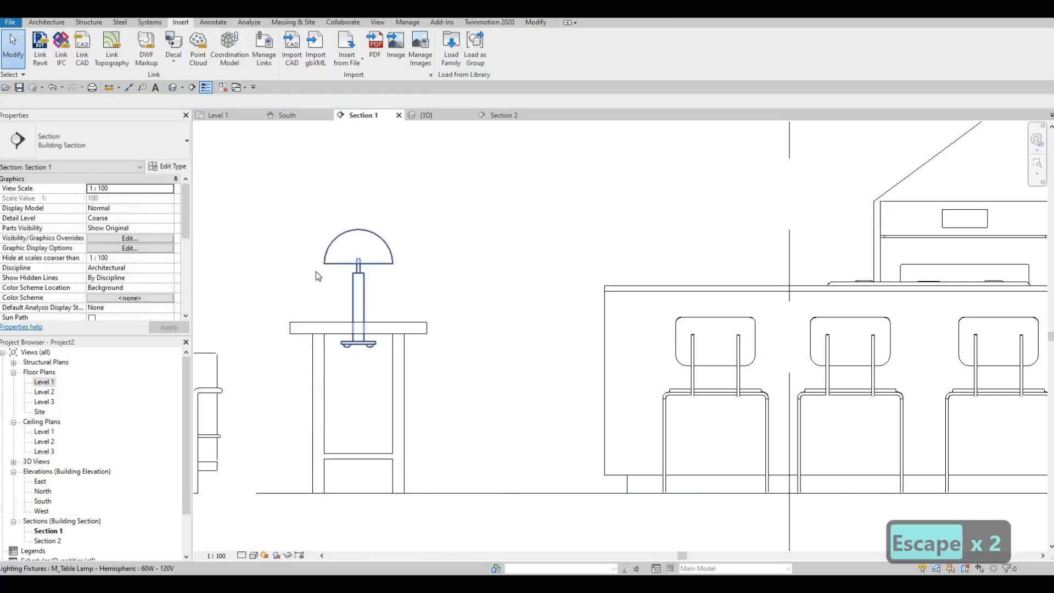
- Set the table lamp's elevation from Level 1 to 762
click(316, 271)
click(120, 197)
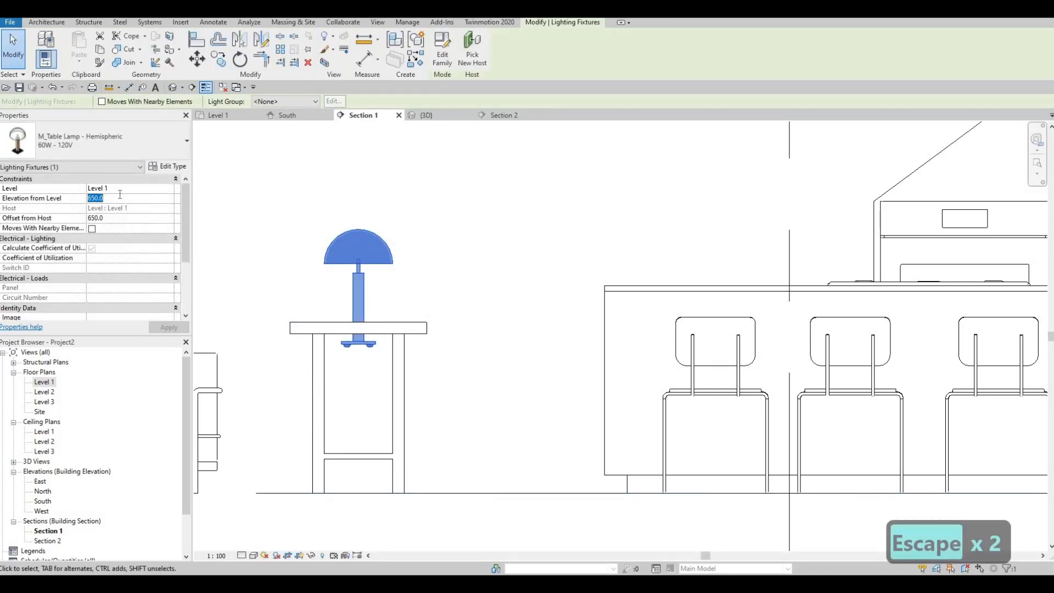
text(762)
key(Return)
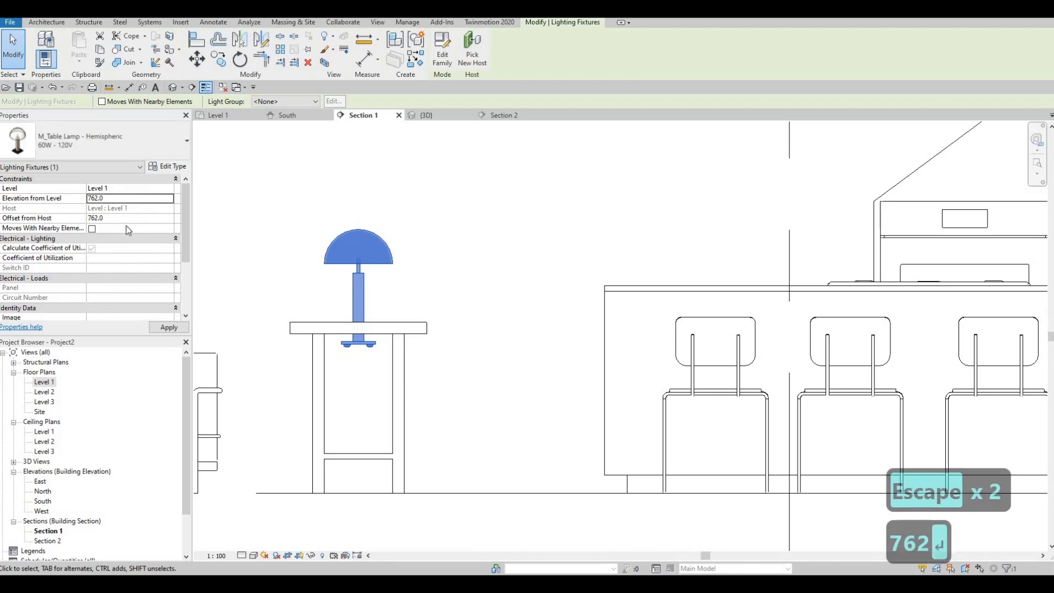
- Apply the table lamp's 762 elevation and check how its base sits on the night stand top
click(170, 328)
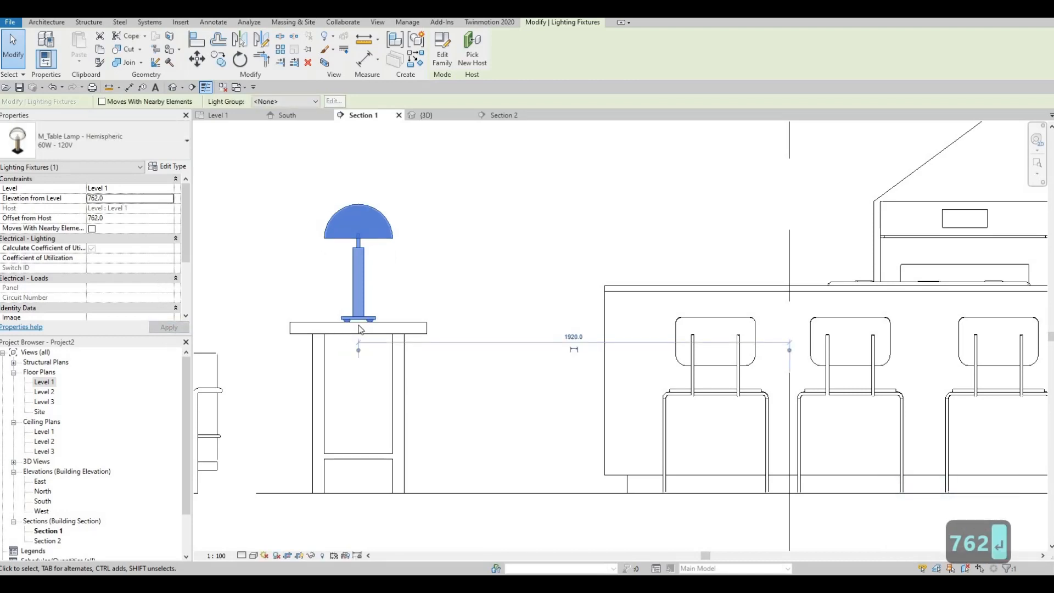
scroll(361, 329, up, 3)
scroll(412, 346, down, 1)
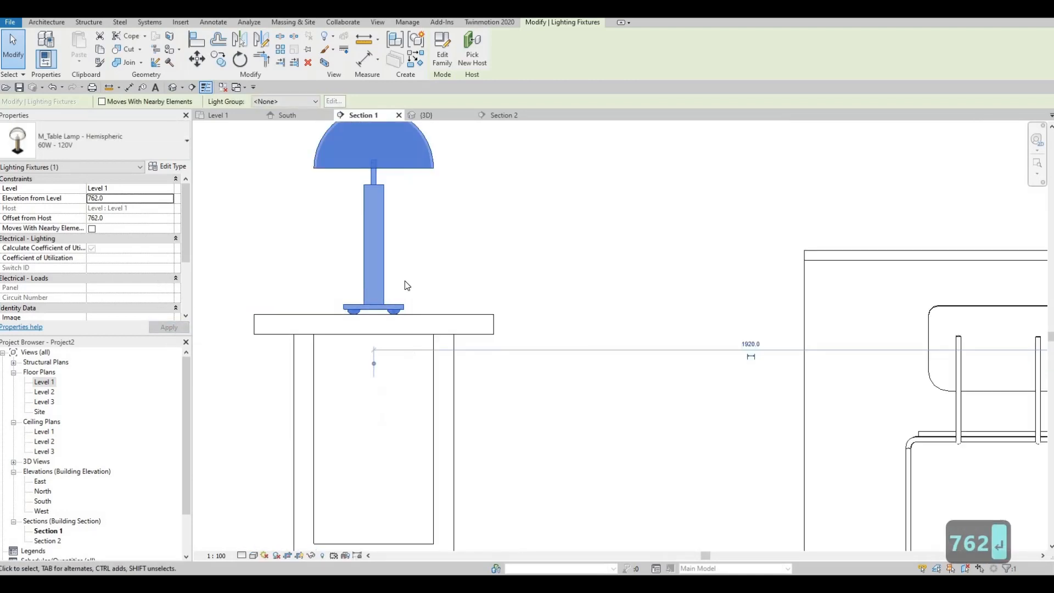
scroll(401, 274, down, 1)
key(Escape)
- Try moving the table lamp straight down to an elevation of 562 in the section view, and undo the move
click(396, 264)
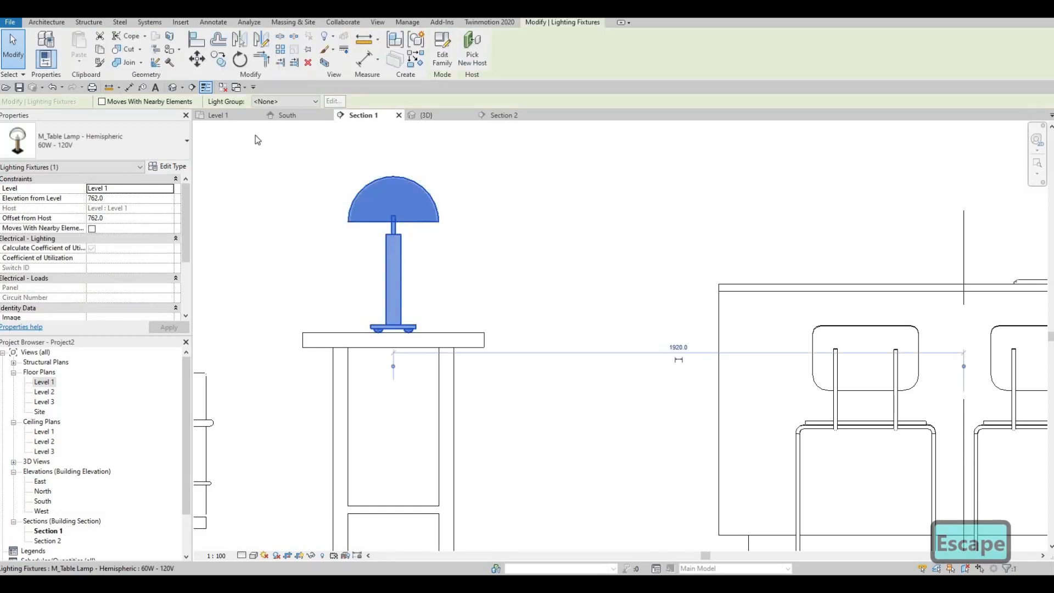
click(296, 210)
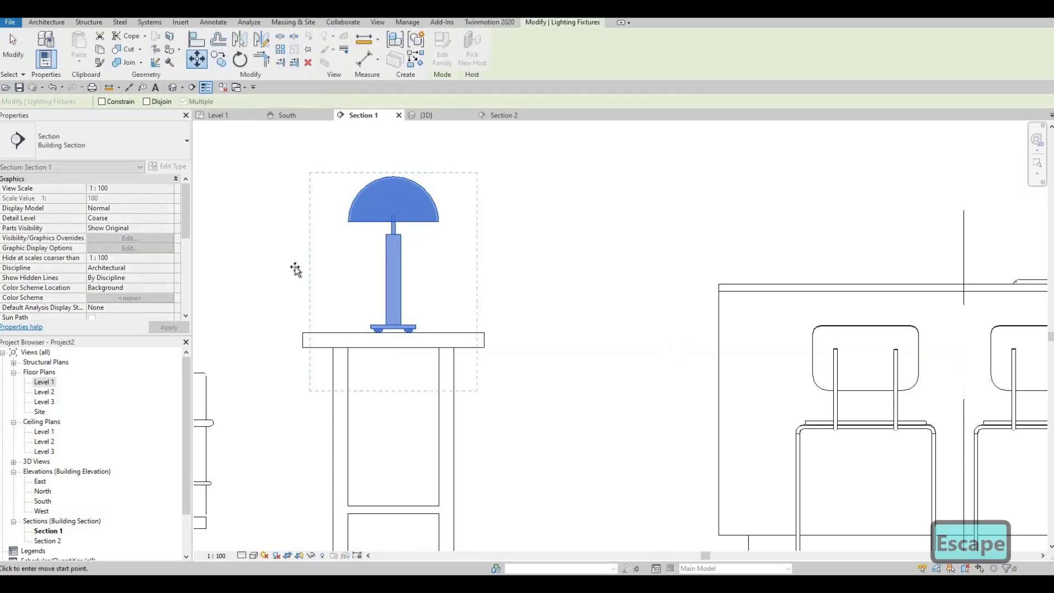
click(294, 268)
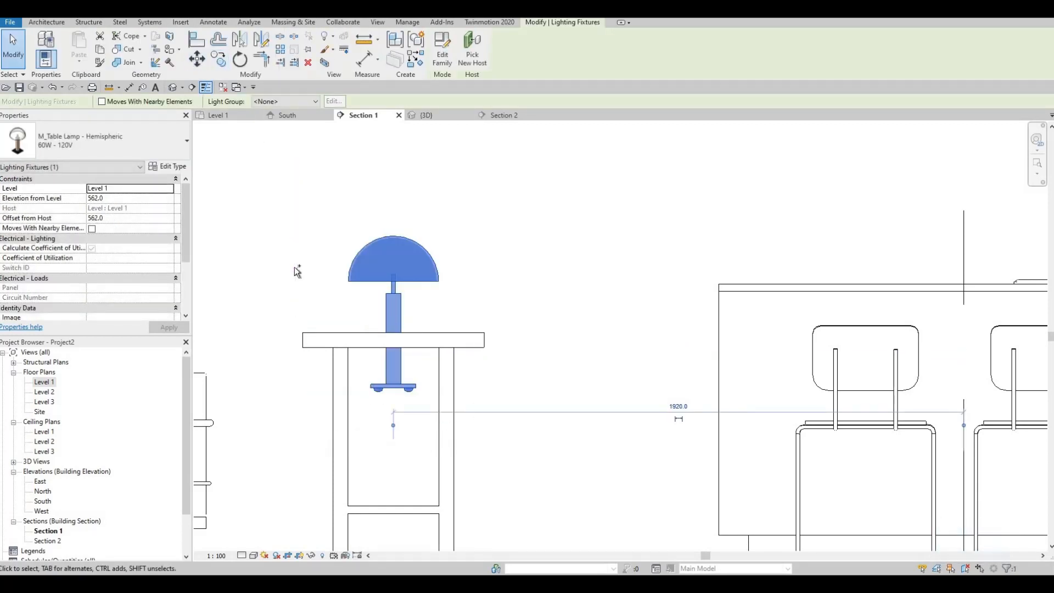
key(ctrl+z)
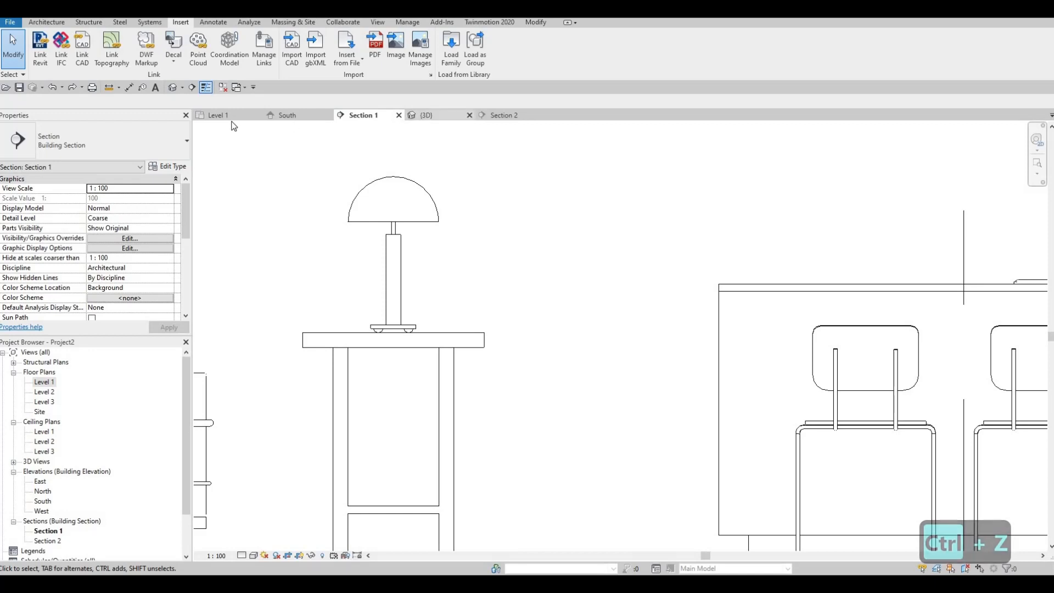
- Return to the Level 1 floor plan and review the furnished kitchen, dining and living area
scroll(610, 233, down, 2)
middle_drag(609, 233, 637, 275)
scroll(543, 284, up, 2)
key(Escape)
scroll(638, 275, down, 1)
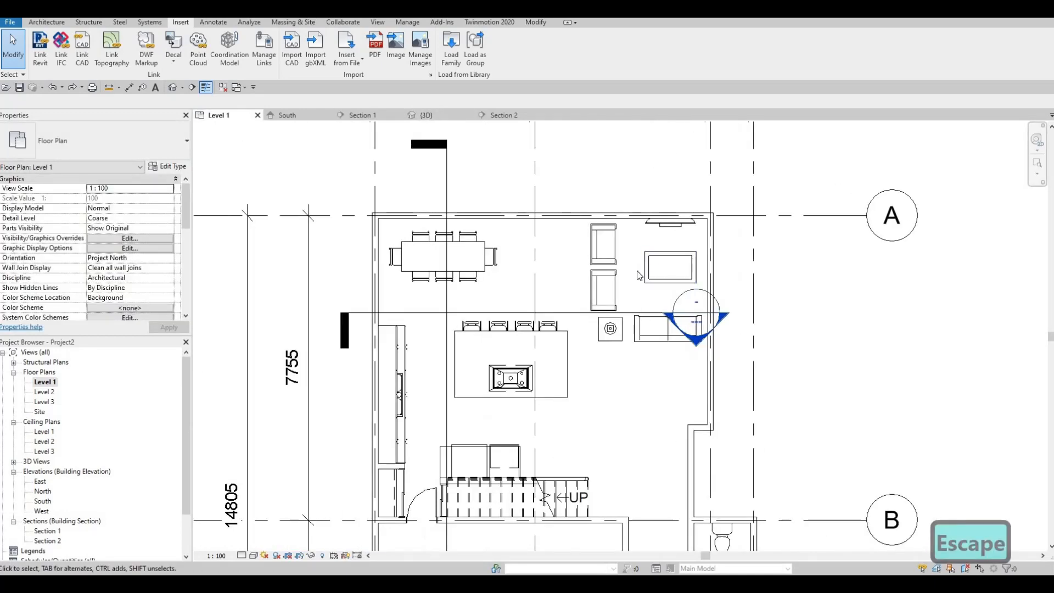
middle_drag(644, 350, 622, 313)
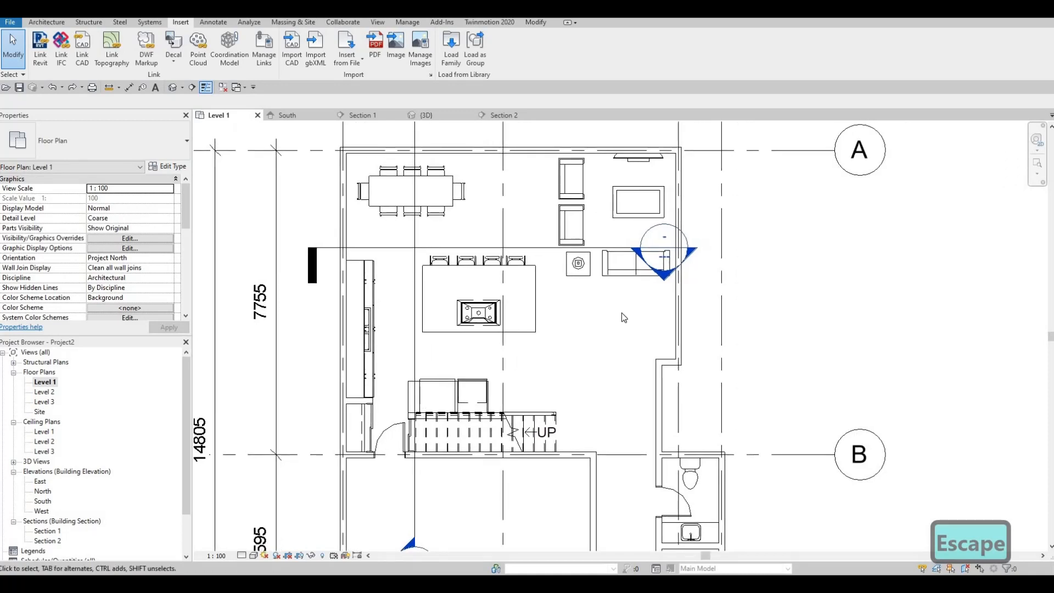